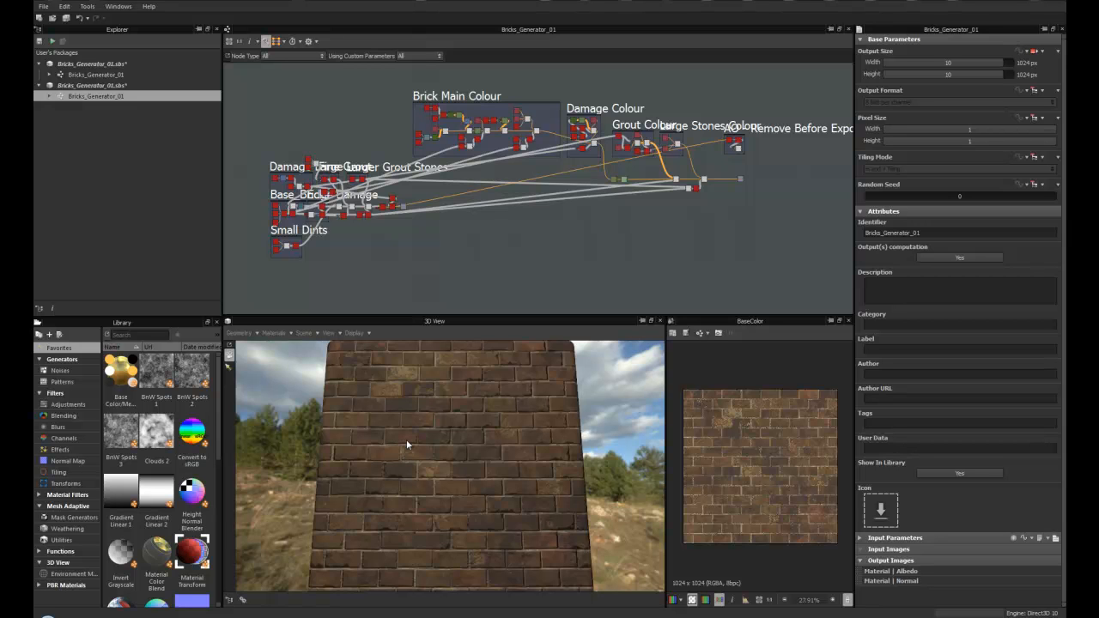
- Inspect the brick wall material from different angles in the 3D view
mouse_move(418, 400)
left_mouse_down()
mouse_move(440, 406)
mouse_move(420, 427)
mouse_move(421, 418)
mouse_move(421, 433)
mouse_move(400, 438)
mouse_move(422, 422)
left_mouse_up()
scroll(427, 419, "up", 2)
scroll(421, 418, "up", 4)
scroll(422, 418, "down", 4)
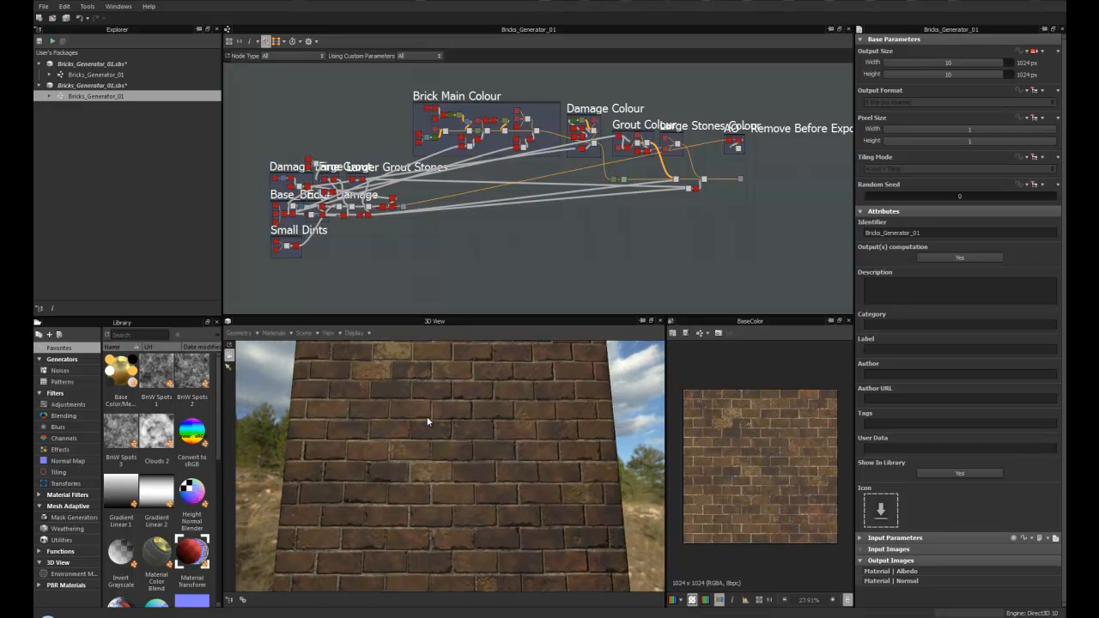
mouse_move(428, 422)
left_mouse_down()
mouse_move(432, 438)
mouse_move(422, 439)
left_mouse_up()
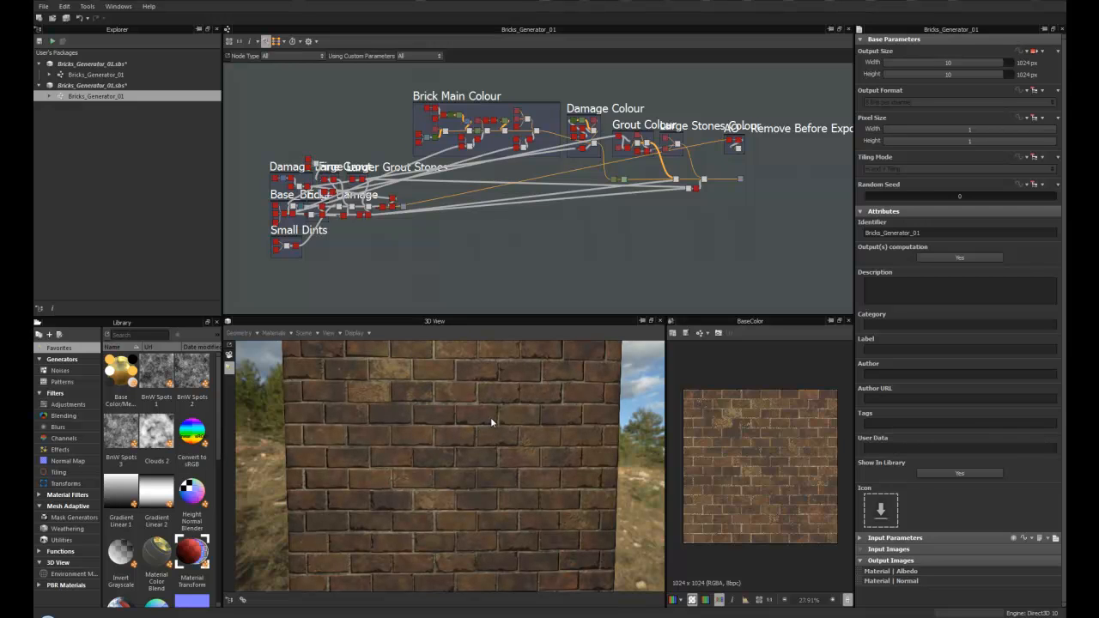
left_click_drag(459, 424, 425, 441)
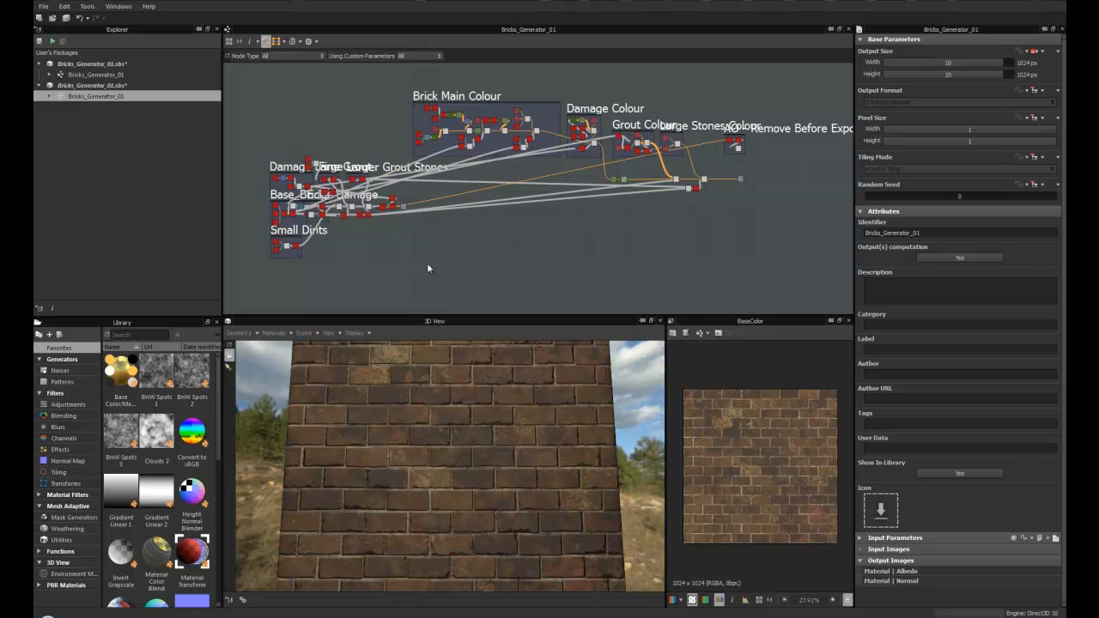
- Examine the node graph's frames, such as Damage Large, Base Bricks and Small Dints
scroll(405, 239, "up", 5)
middle_click_drag(448, 219, 688, 292)
scroll(532, 238, "up", 3)
middle_click_drag(583, 229, 551, 259)
scroll(551, 260, "down", 6)
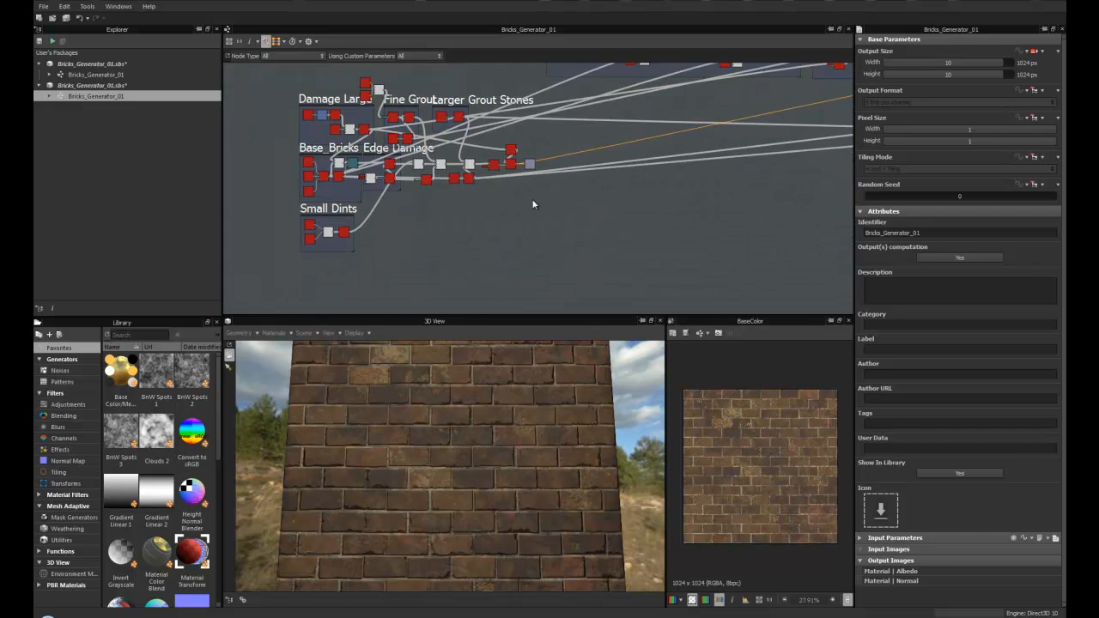
middle_click_drag(538, 207, 541, 241)
scroll(547, 244, "up", 2)
scroll(574, 248, "down", 3)
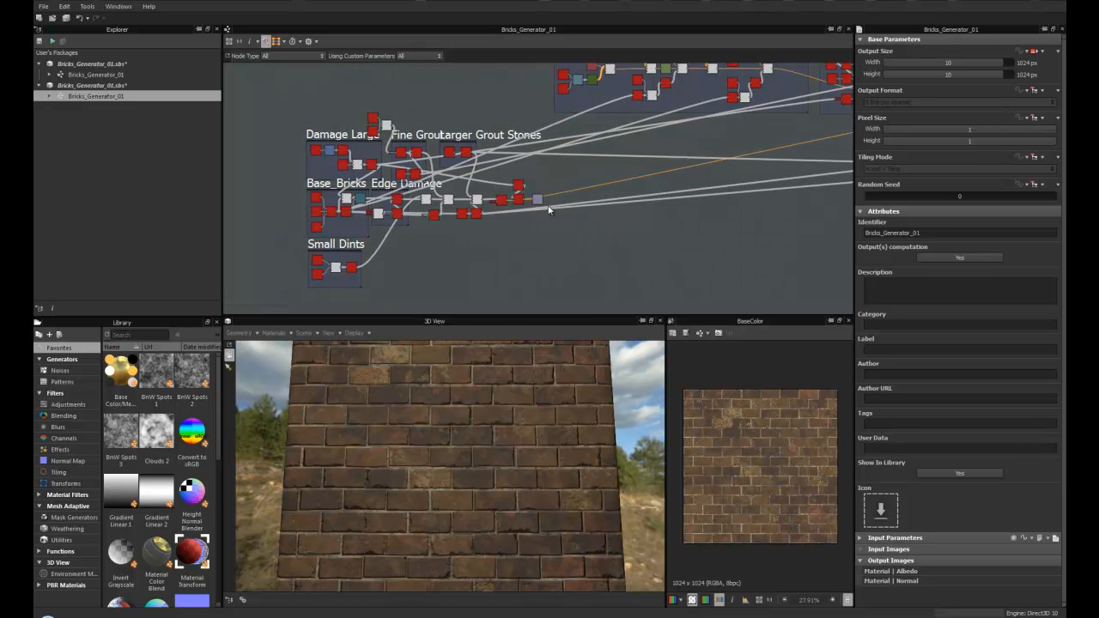
middle_click_drag(756, 174, 455, 238)
middle_click_drag(637, 212, 698, 193)
scroll(471, 225, "down", 2)
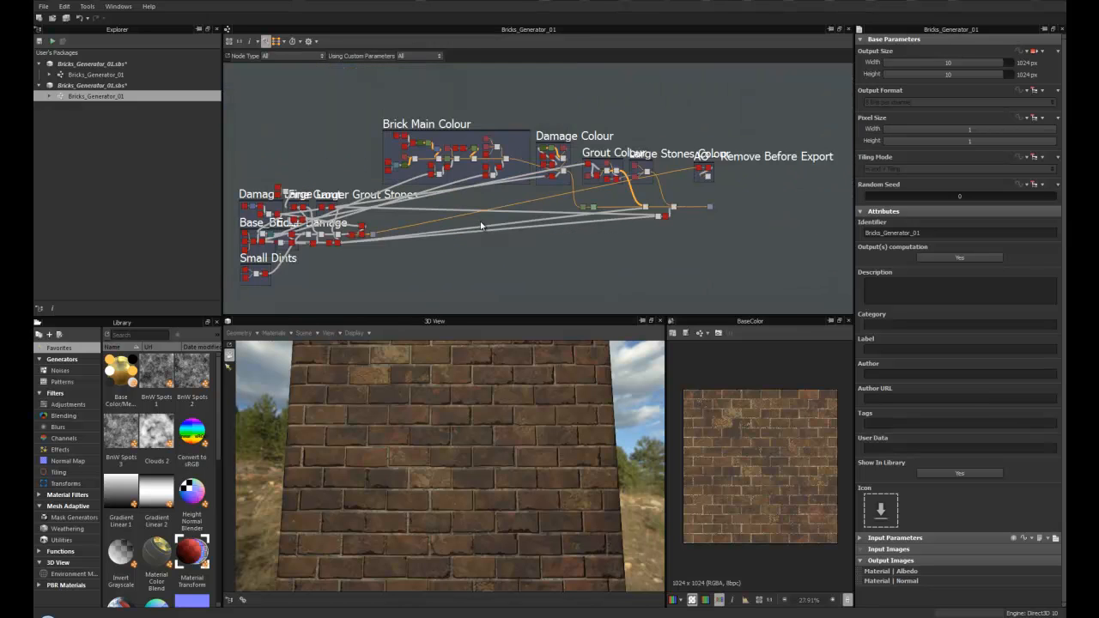
middle_click_drag(472, 226, 510, 215)
scroll(521, 208, "up", 1)
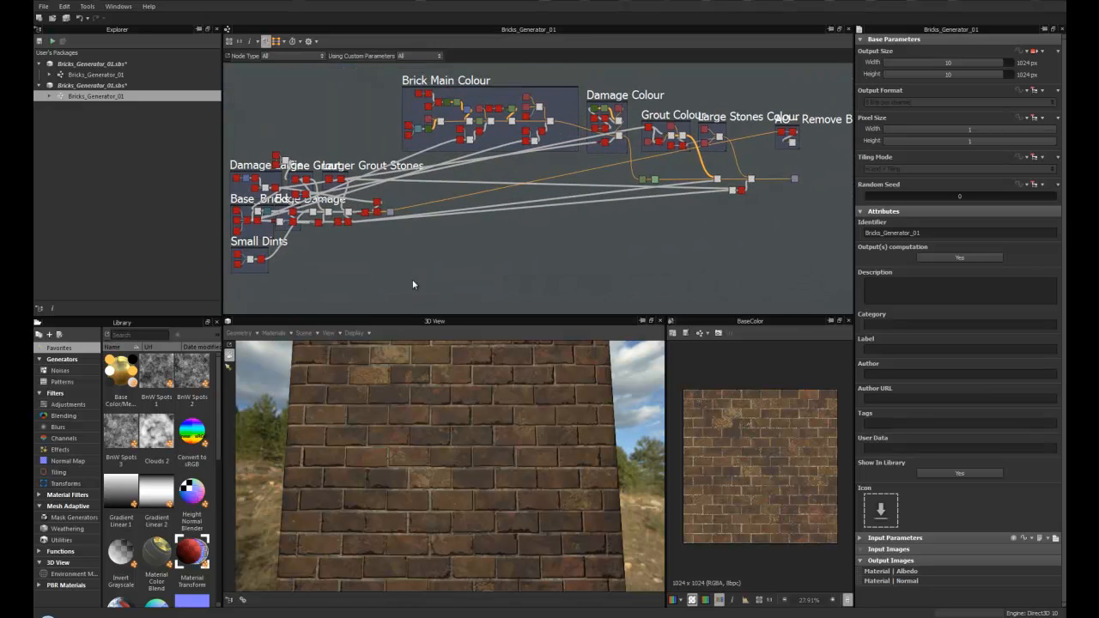
- Set the 3D view material's shader to physically_based
left_click(286, 332)
mouse_move(299, 348)
mouse_move(339, 365)
mouse_move(420, 436)
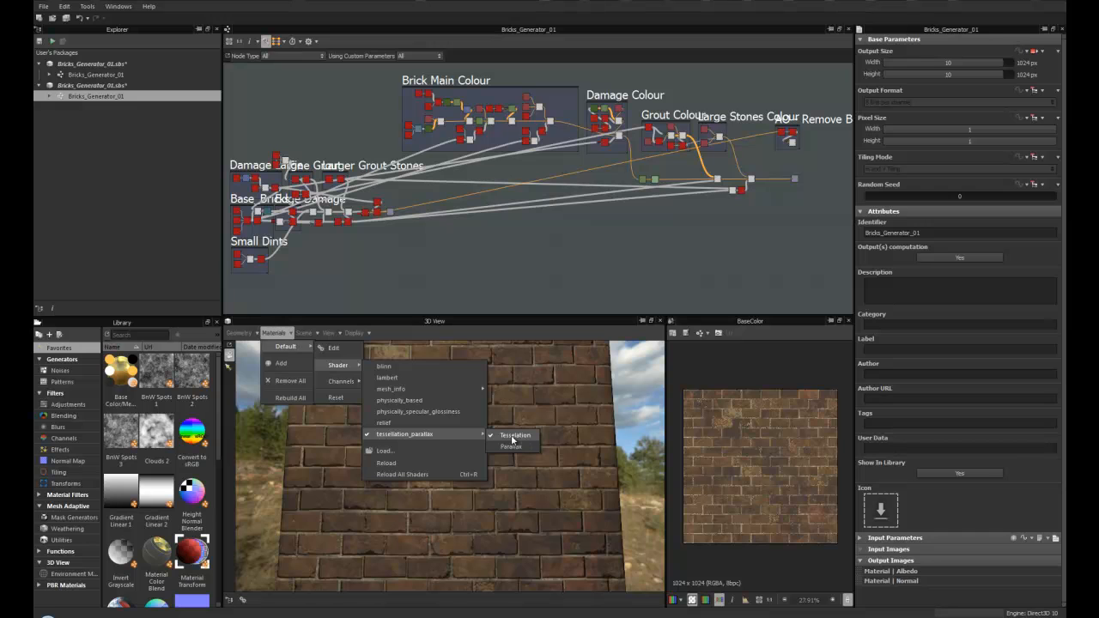
left_click(402, 401)
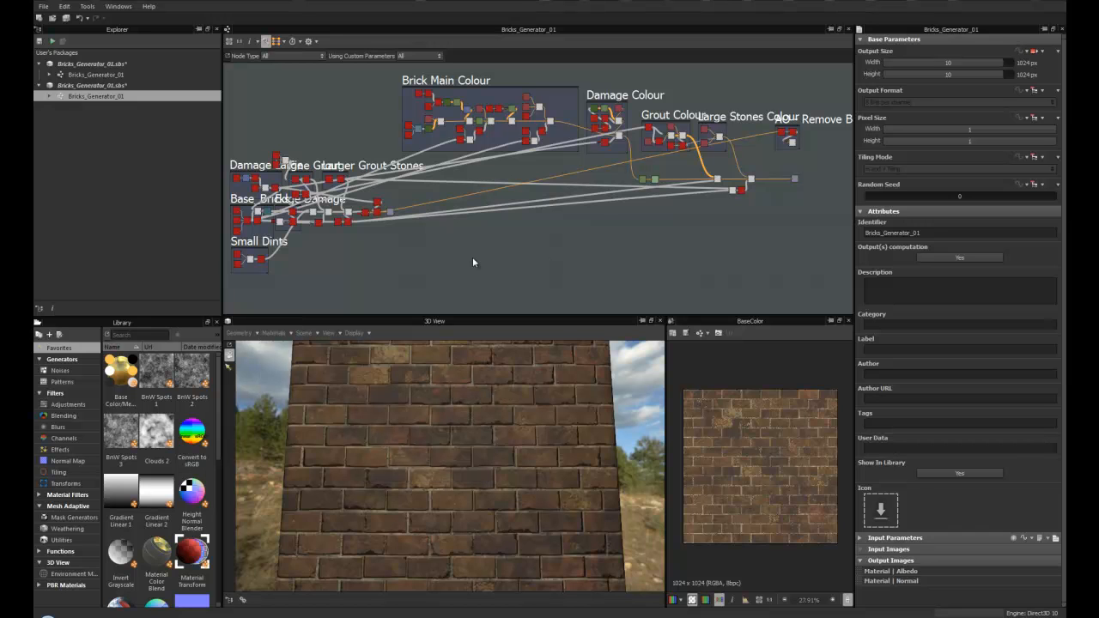
- Display the graph's normal output node in the 2D view
middle_click_drag(415, 246, 605, 221)
scroll(494, 245, "down", 1)
scroll(499, 239, "up", 1)
left_click_drag(280, 131, 284, 131)
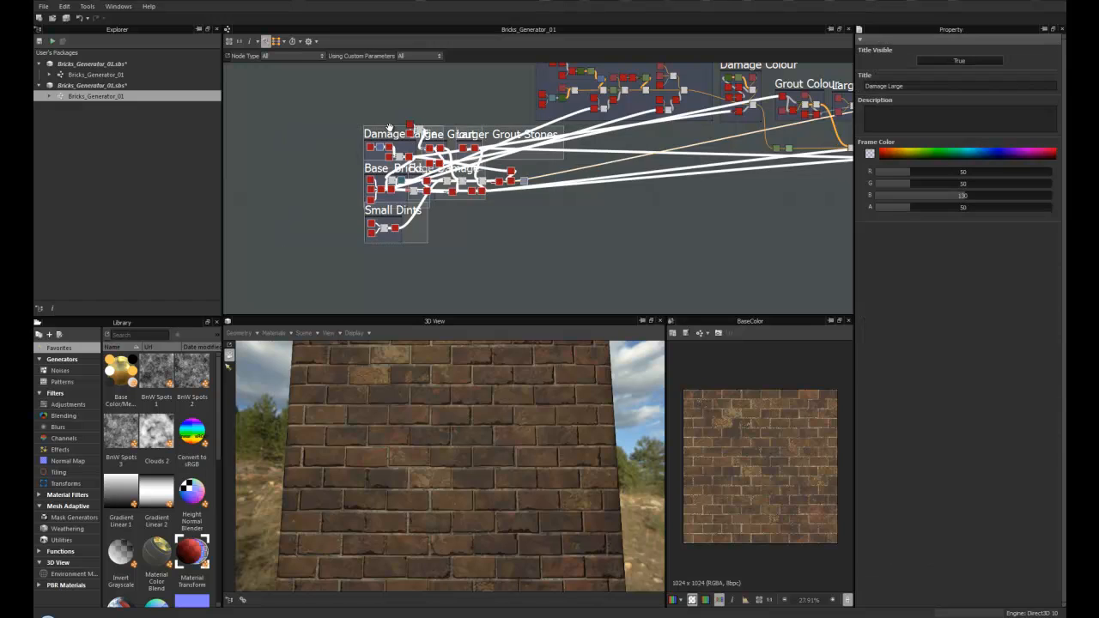
left_click_drag(393, 138, 357, 176)
left_click_drag(410, 135, 393, 147)
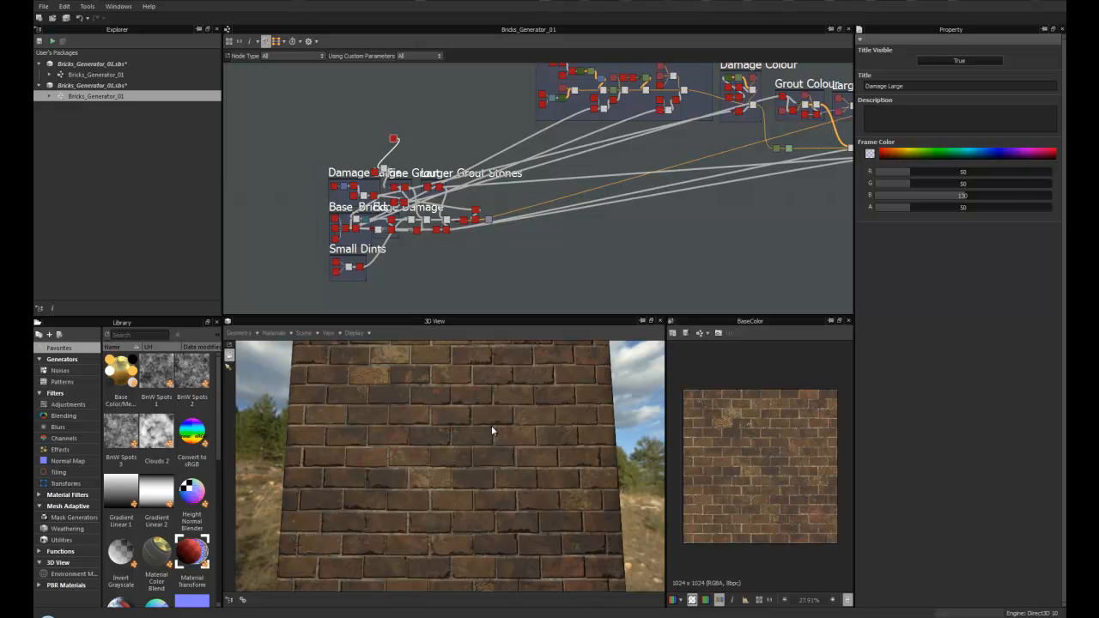
left_click(489, 220)
double_click(490, 222)
scroll(775, 502, "up", 5)
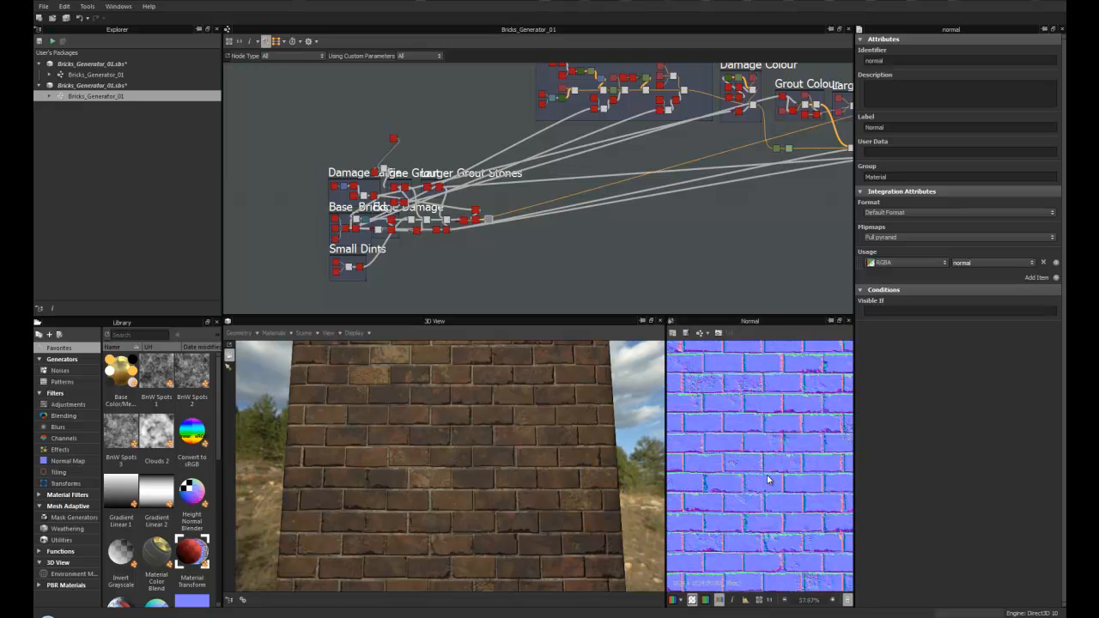
- Widen the 2D view and fit the normal map inside it
left_click_drag(665, 427, 606, 428)
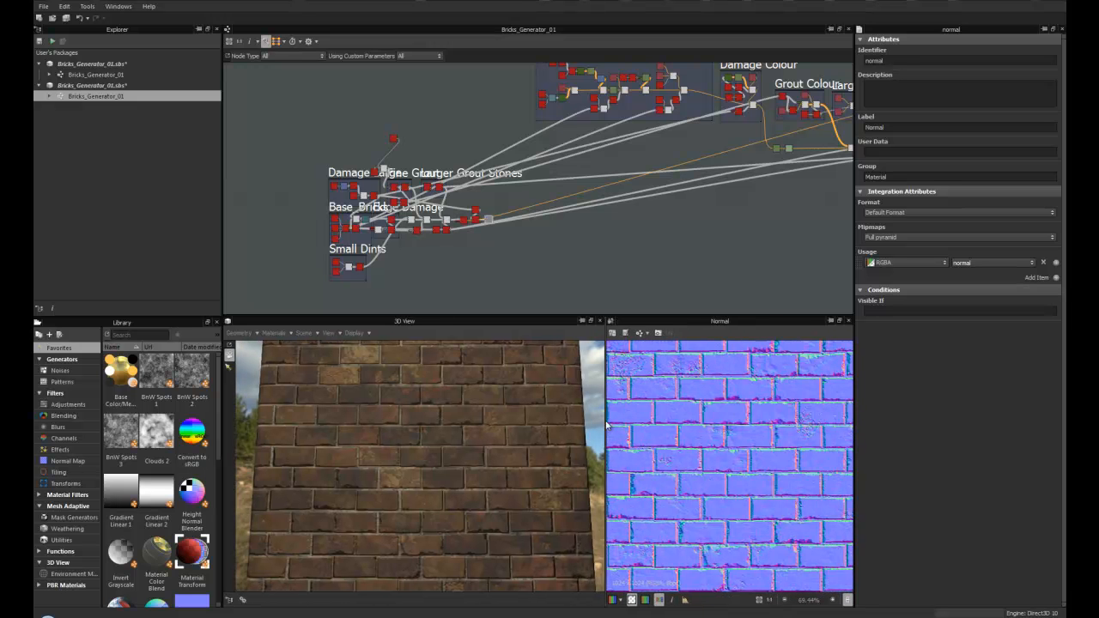
left_click(761, 600)
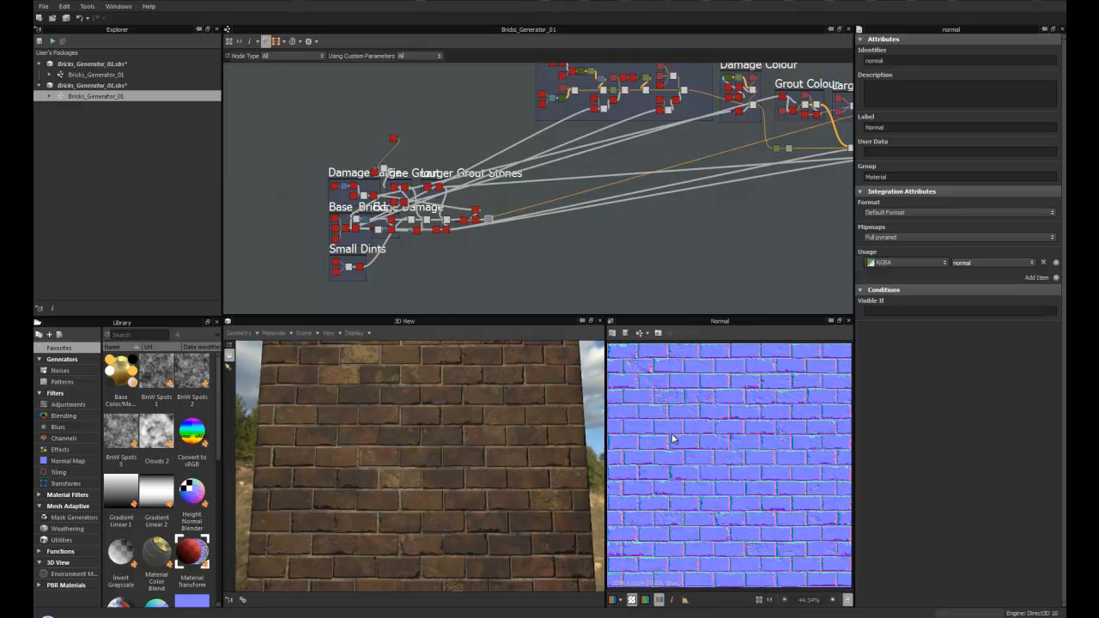
scroll(732, 429, "down", 5)
scroll(732, 429, "up", 1)
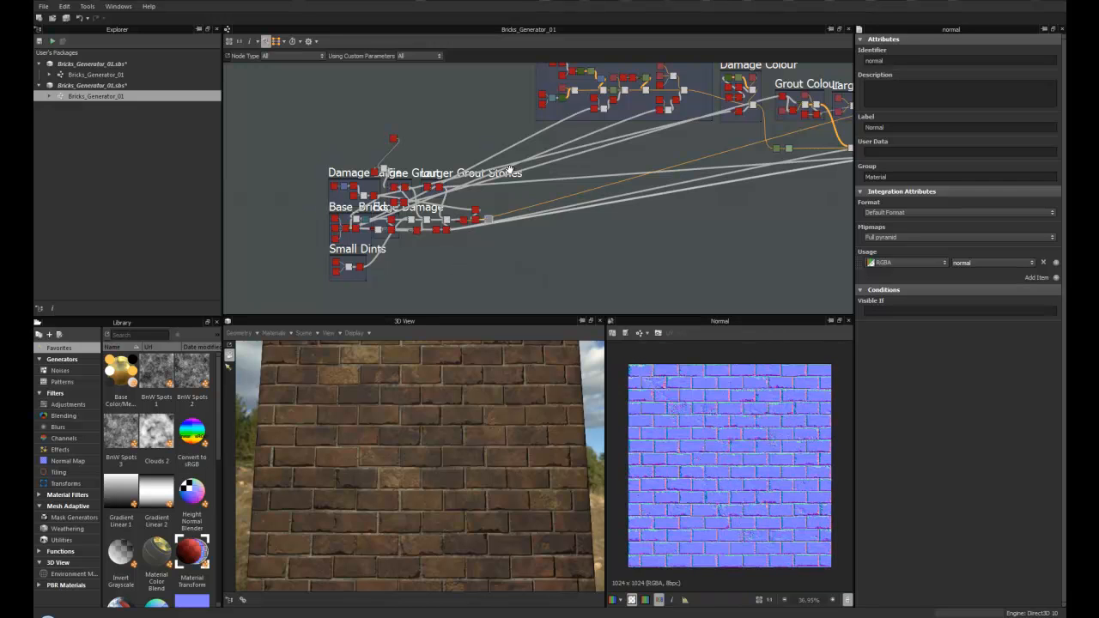
- Examine the nodes inside the Brick Main Colour frame down to its Gradient map node
middle_click_drag(635, 194, 487, 233)
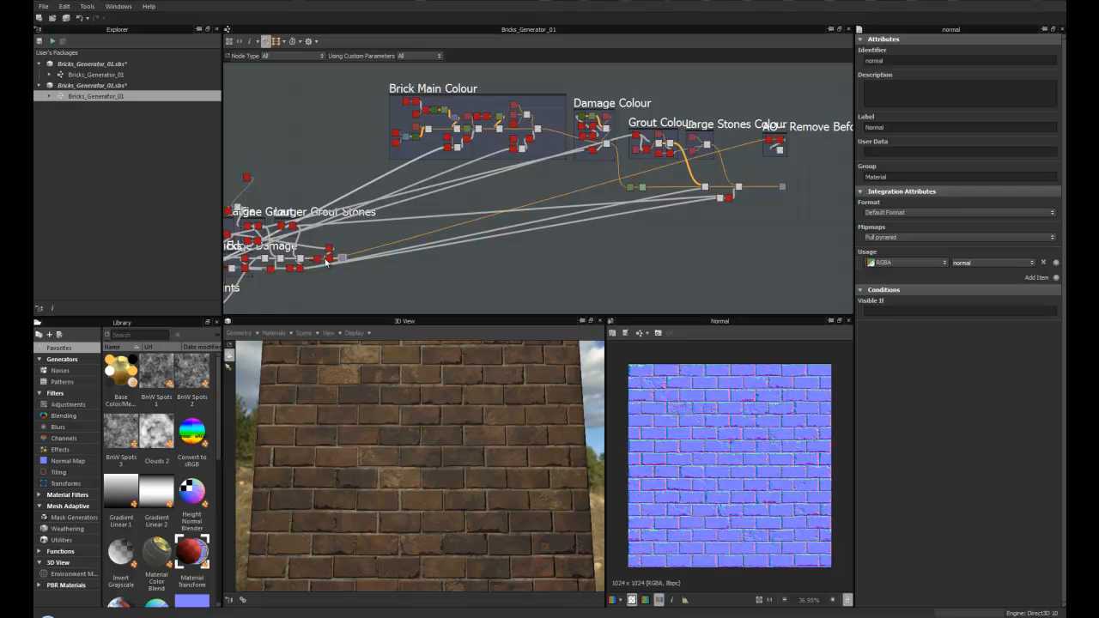
middle_click_drag(385, 202, 381, 251)
scroll(380, 251, "up", 3)
middle_click_drag(427, 209, 431, 266)
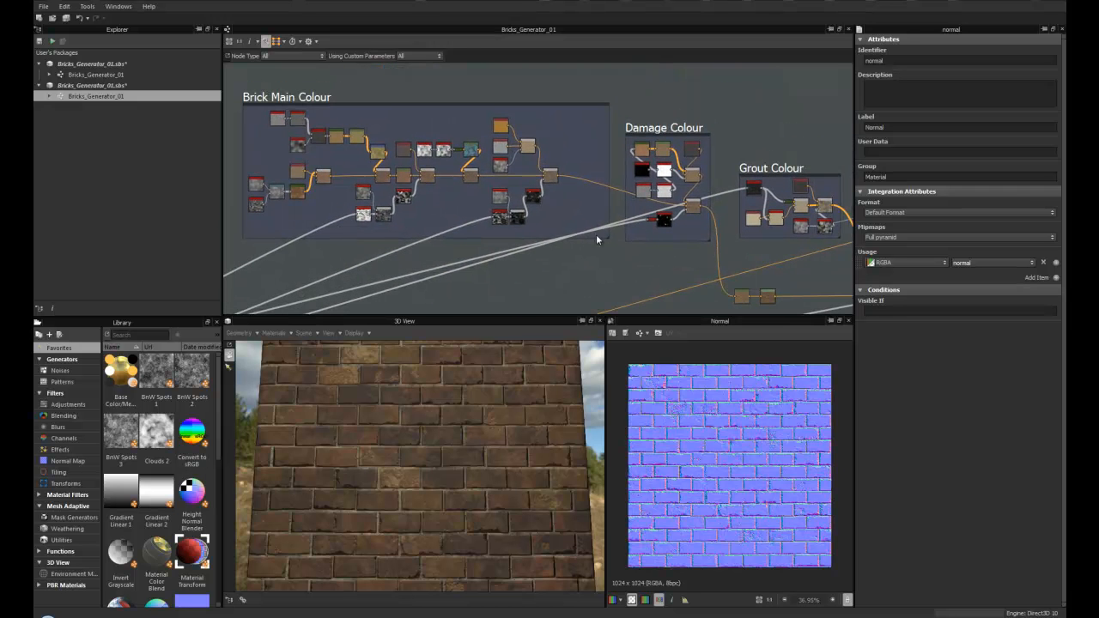
middle_click_drag(383, 212, 459, 212)
scroll(468, 252, "up", 3)
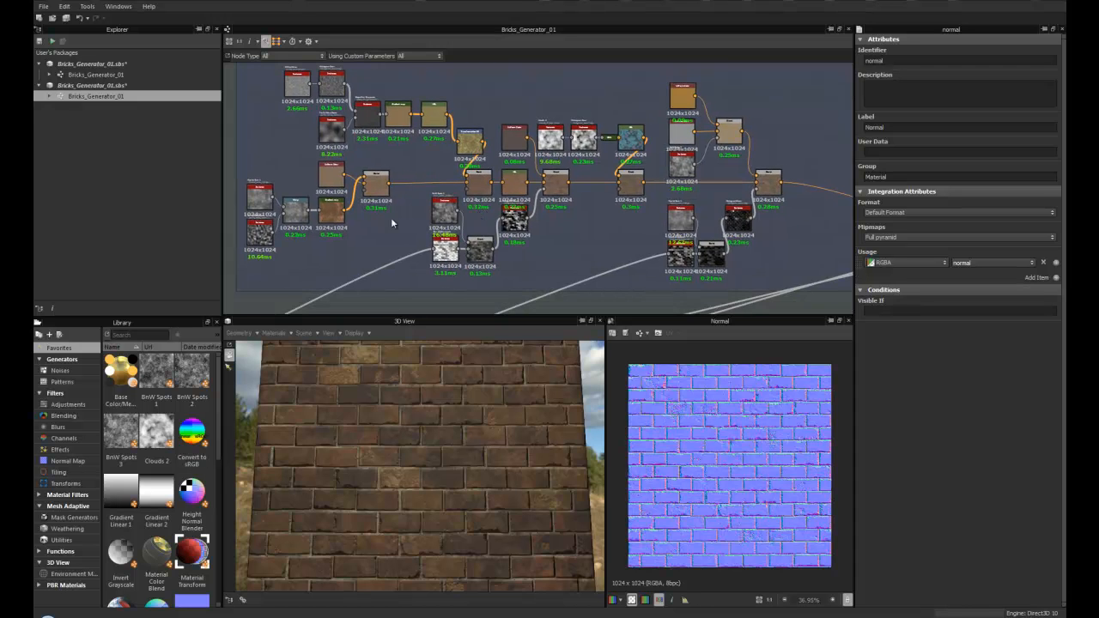
middle_click_drag(395, 225, 495, 242)
scroll(425, 203, "up", 3)
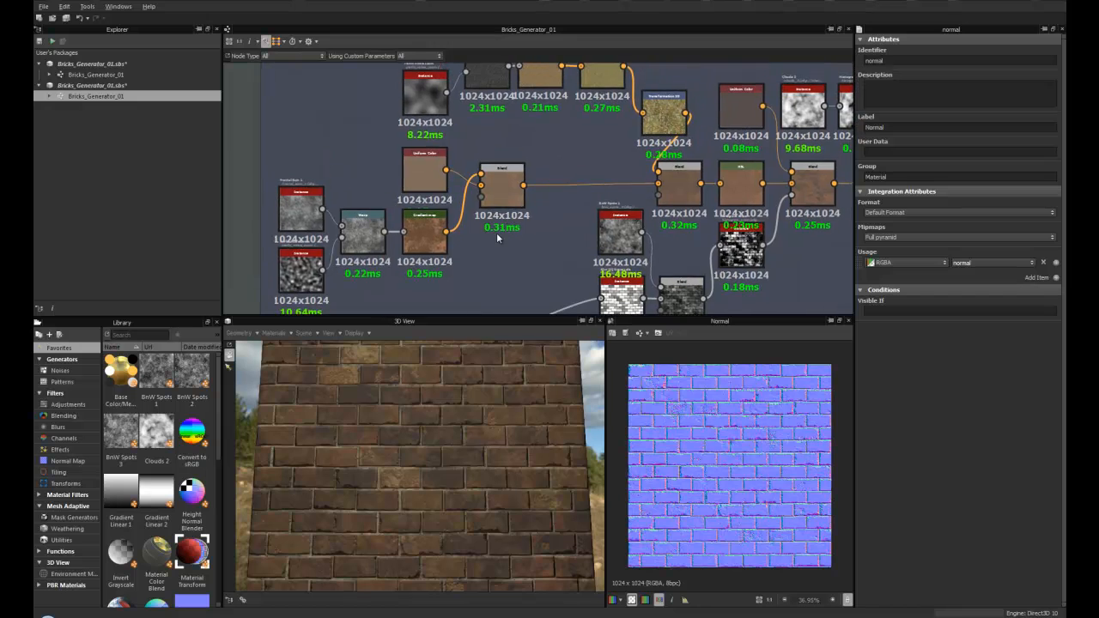
middle_click_drag(348, 250, 427, 231)
scroll(434, 208, "up", 3)
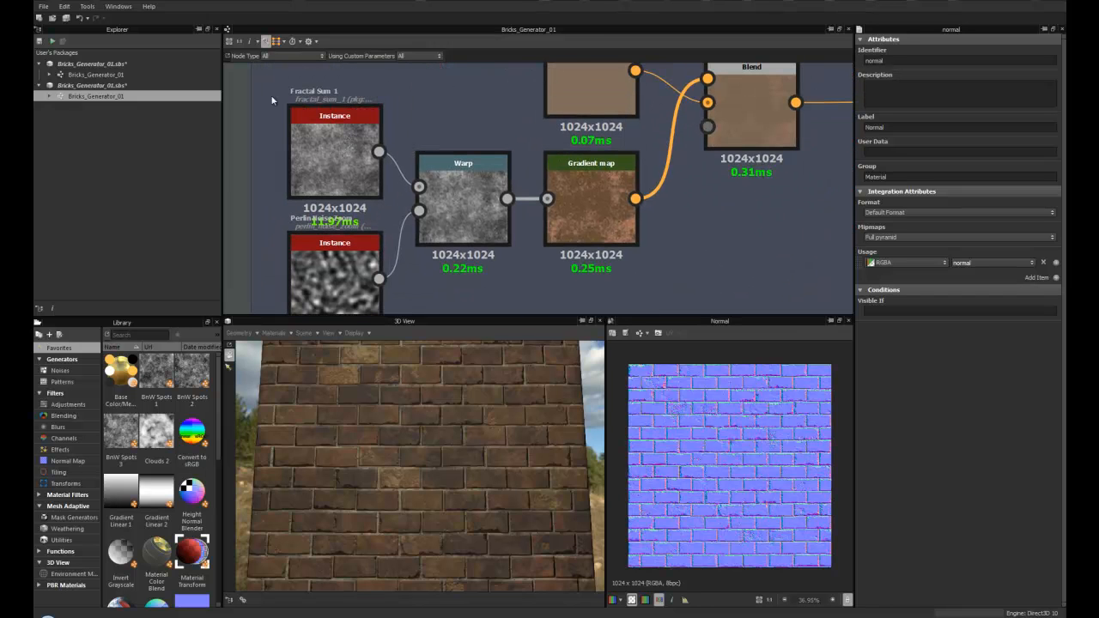
middle_click_drag(630, 187, 418, 203)
scroll(417, 203, "up", 3)
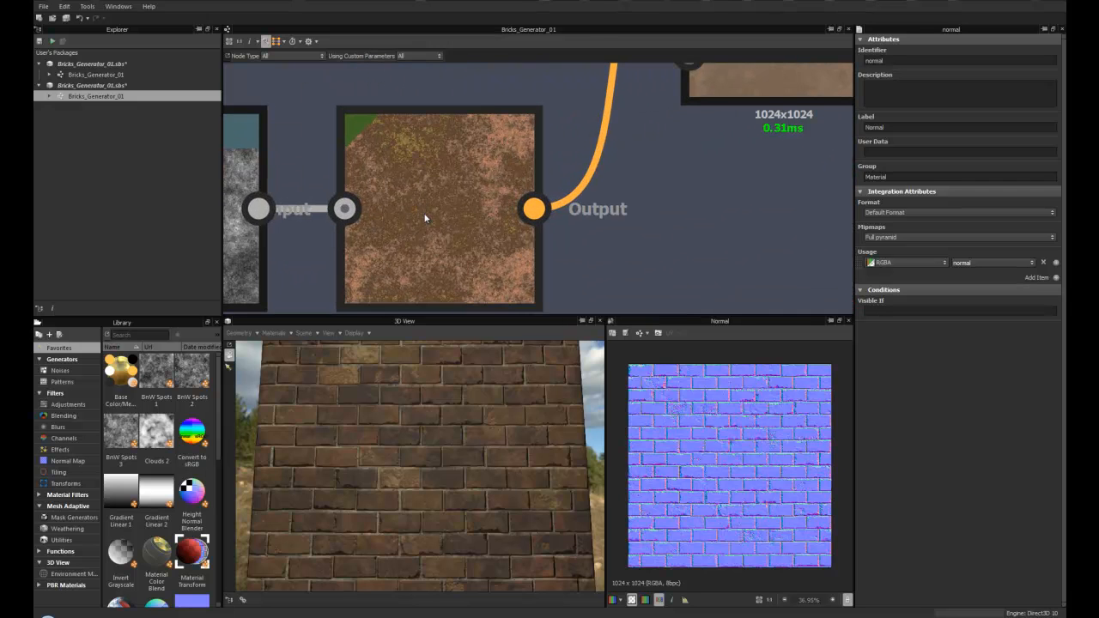
scroll(790, 472, "up", 2)
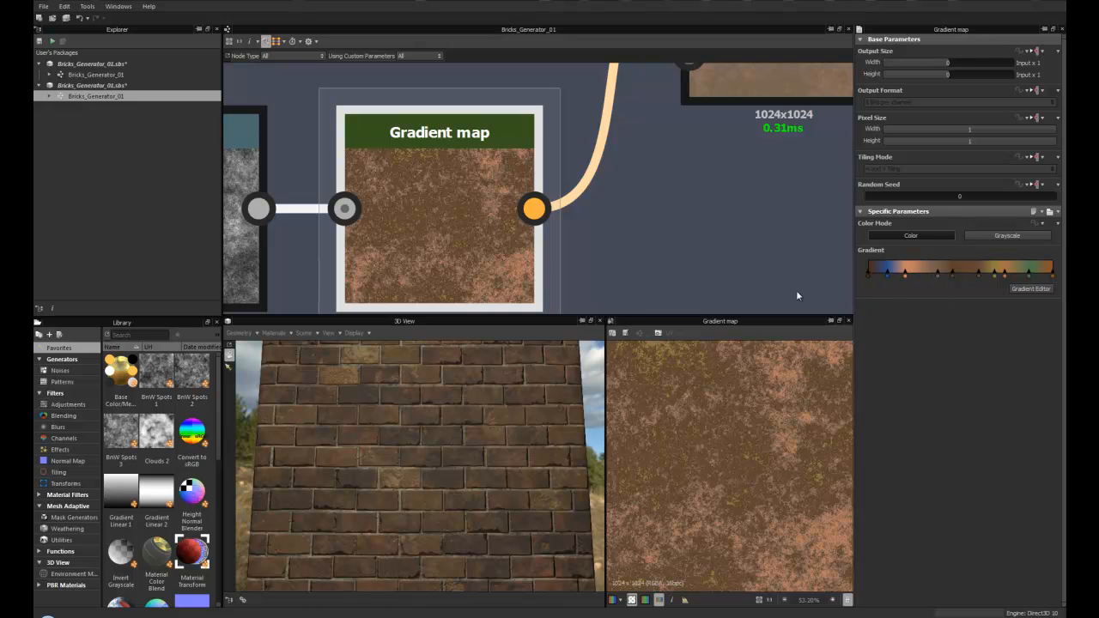
- Inspect the Gradient map, Uniform Color and Blend nodes alongside the brick wall in the 3D view
scroll(456, 398, "down", 2)
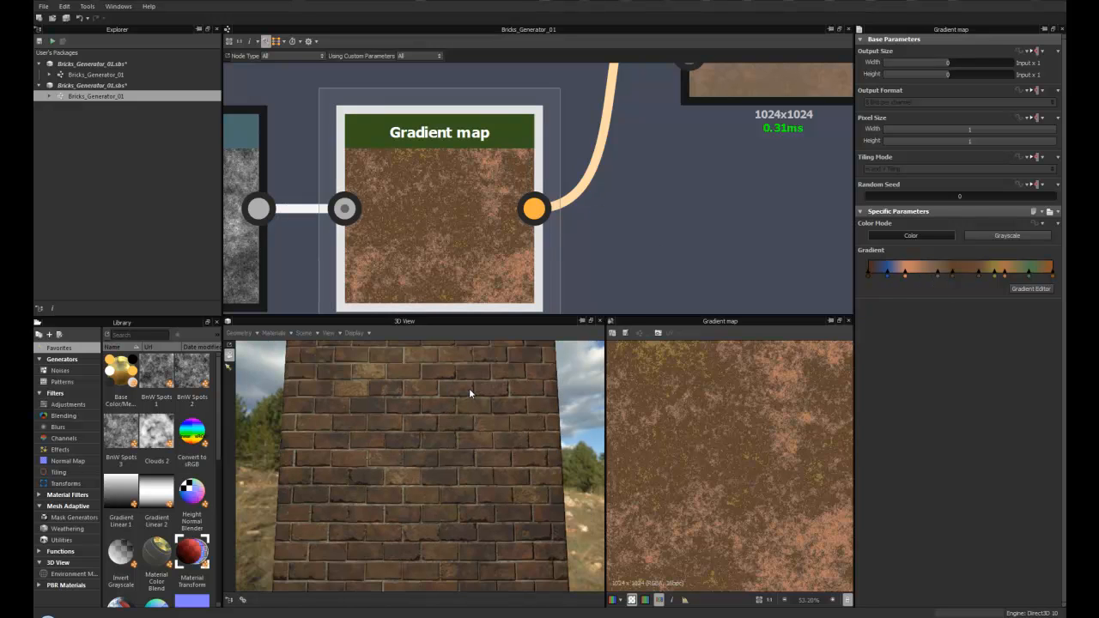
scroll(469, 388, "down", 3)
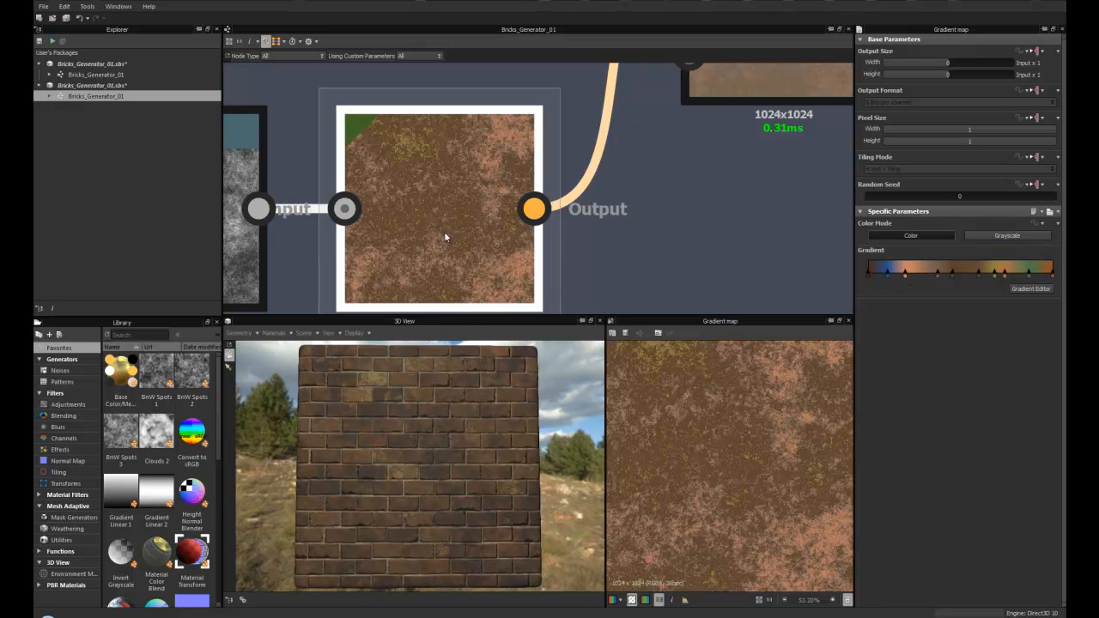
scroll(469, 247, "down", 4)
scroll(471, 256, "up", 3)
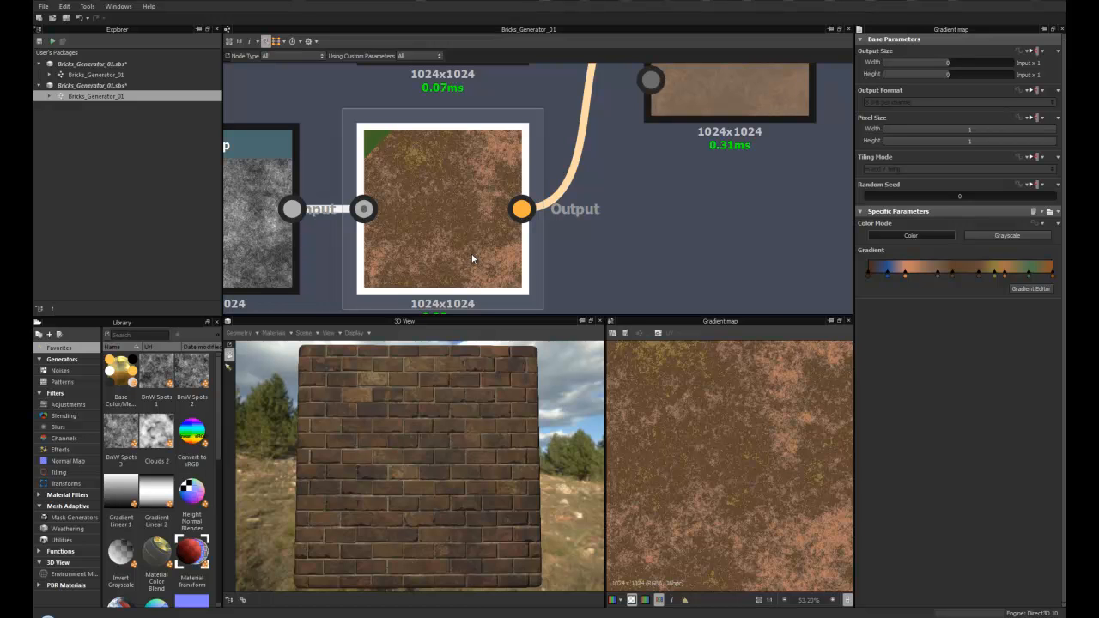
scroll(568, 170, "down", 2)
middle_click_drag(586, 167, 375, 255)
scroll(431, 214, "up", 2)
middle_click_drag(431, 215, 424, 264)
scroll(432, 167, "down", 2)
middle_click_drag(423, 209, 478, 189)
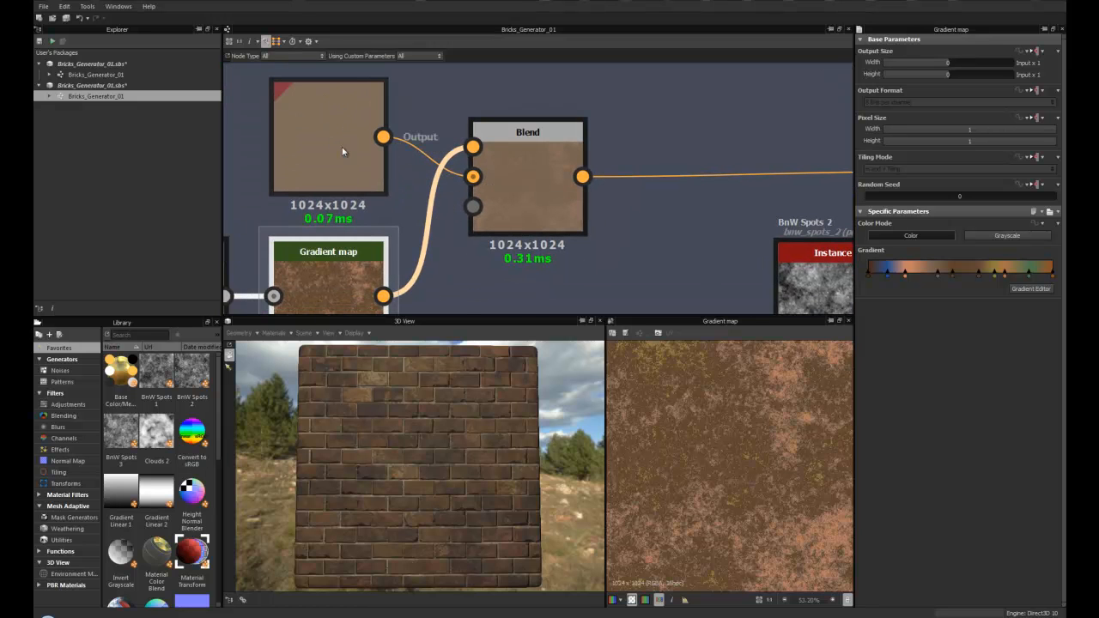
middle_click_drag(535, 221, 490, 218)
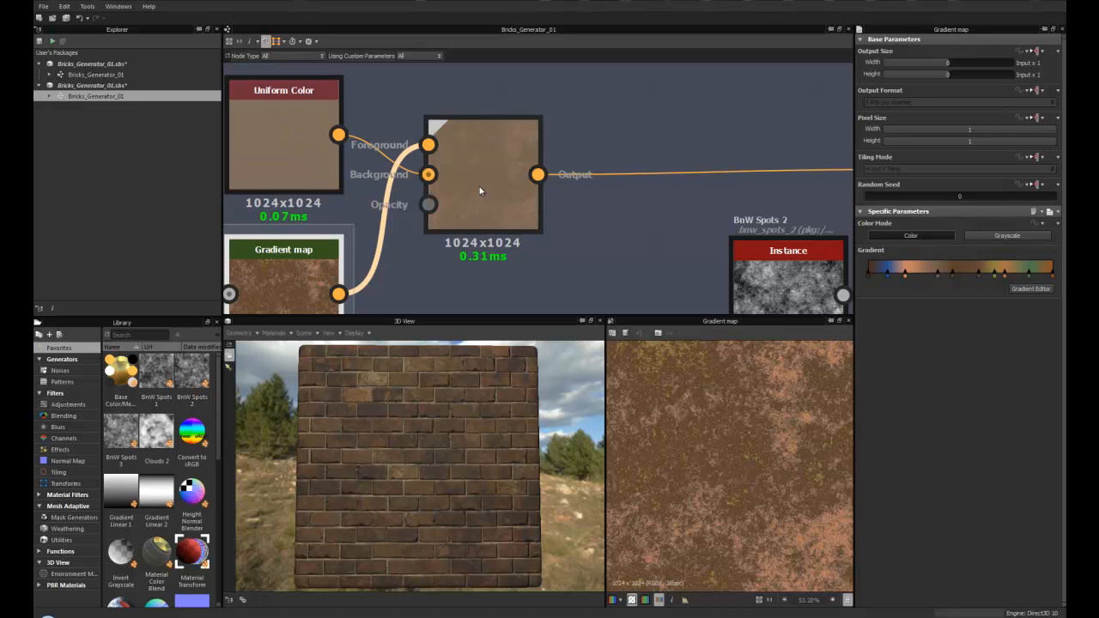
middle_click_drag(633, 228, 485, 235)
scroll(485, 230, "down", 5)
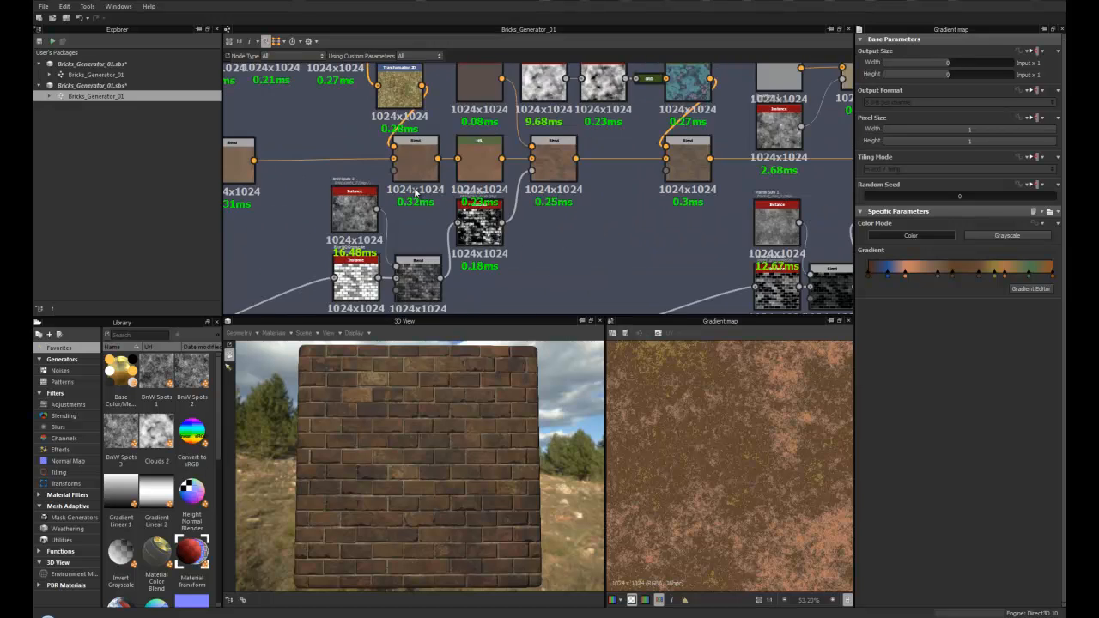
- Open the Slope Blur Grayscale node's parameters and set its Intensity to 10.34
middle_click_drag(329, 181, 417, 212)
scroll(418, 212, "up", 2)
middle_click_drag(330, 180, 421, 272)
middle_click_drag(519, 274, 584, 283)
middle_click_drag(434, 257, 484, 273)
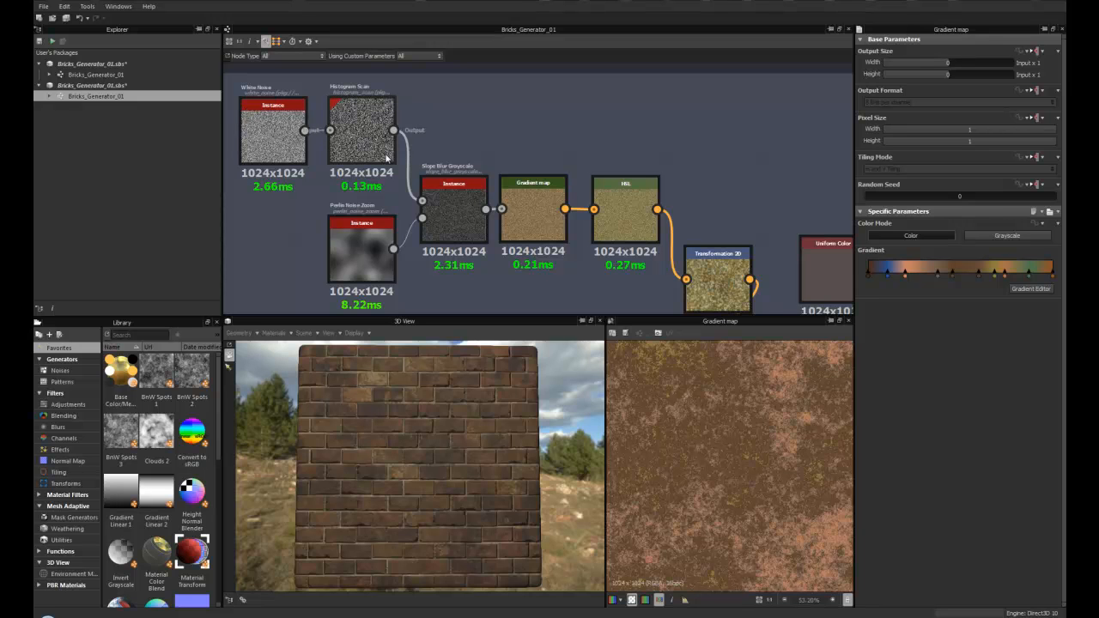
middle_click_drag(358, 135, 349, 120)
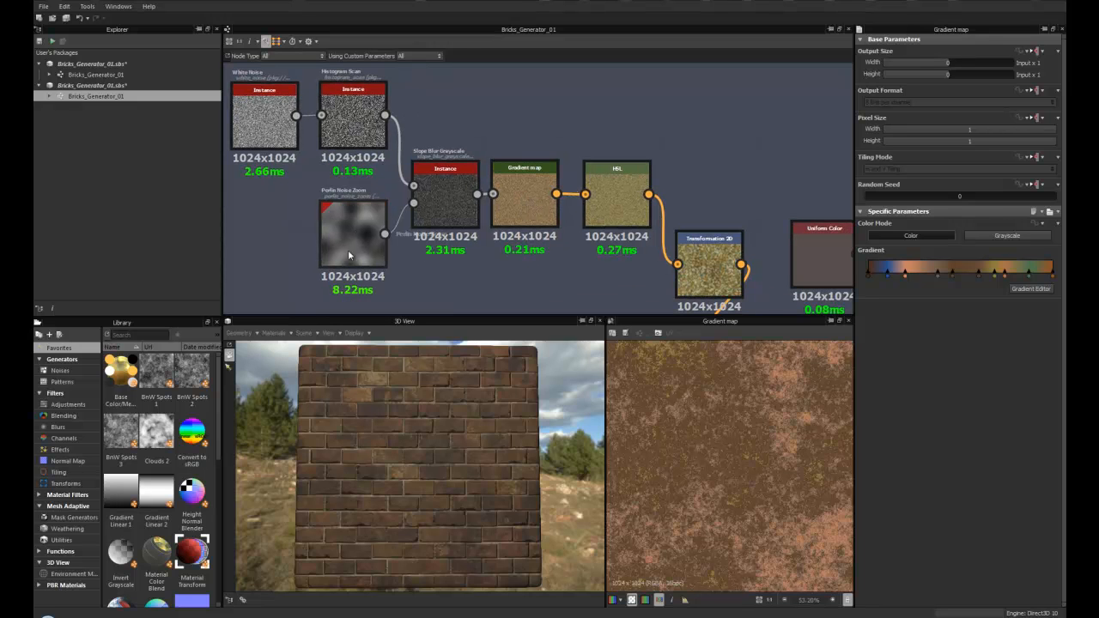
middle_click_drag(442, 201, 367, 183)
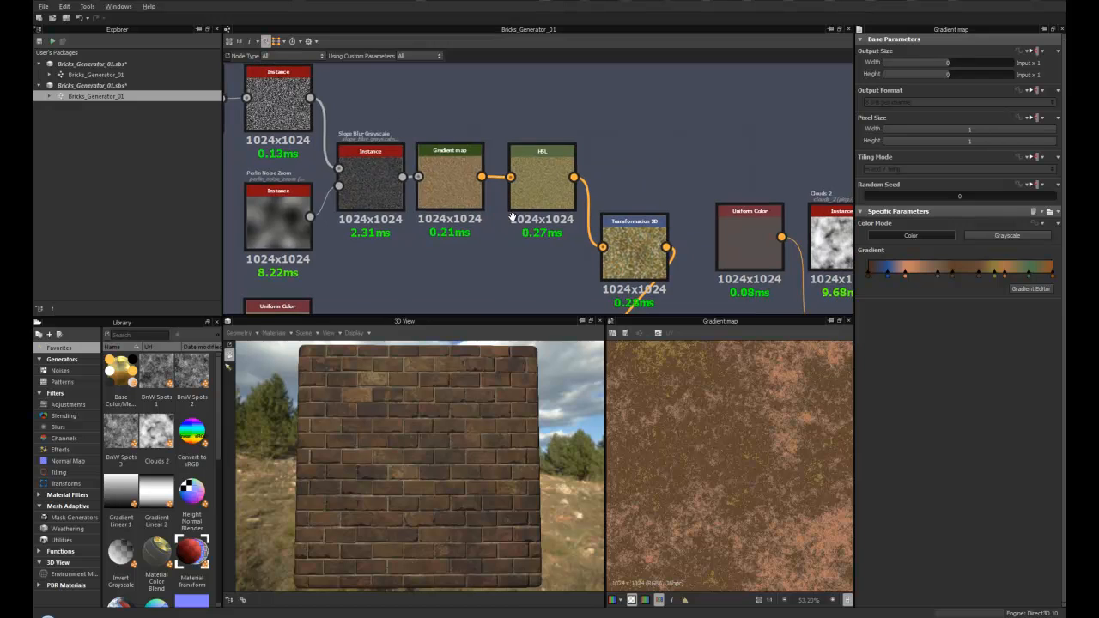
double_click(368, 183)
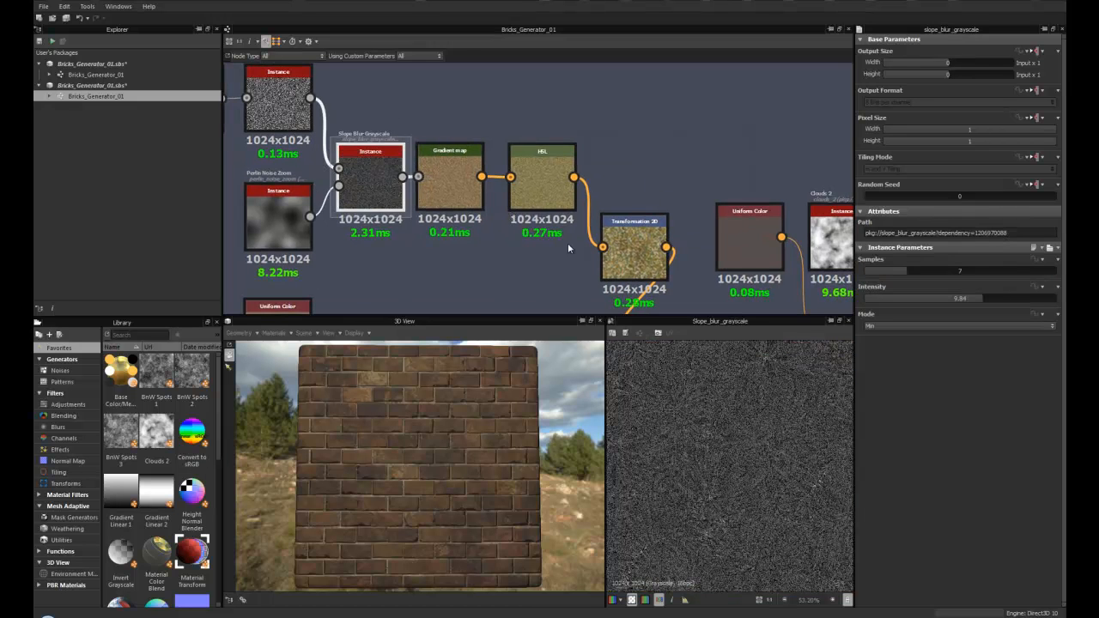
mouse_move(971, 299)
left_mouse_down()
mouse_move(939, 299)
mouse_move(991, 294)
left_mouse_up()
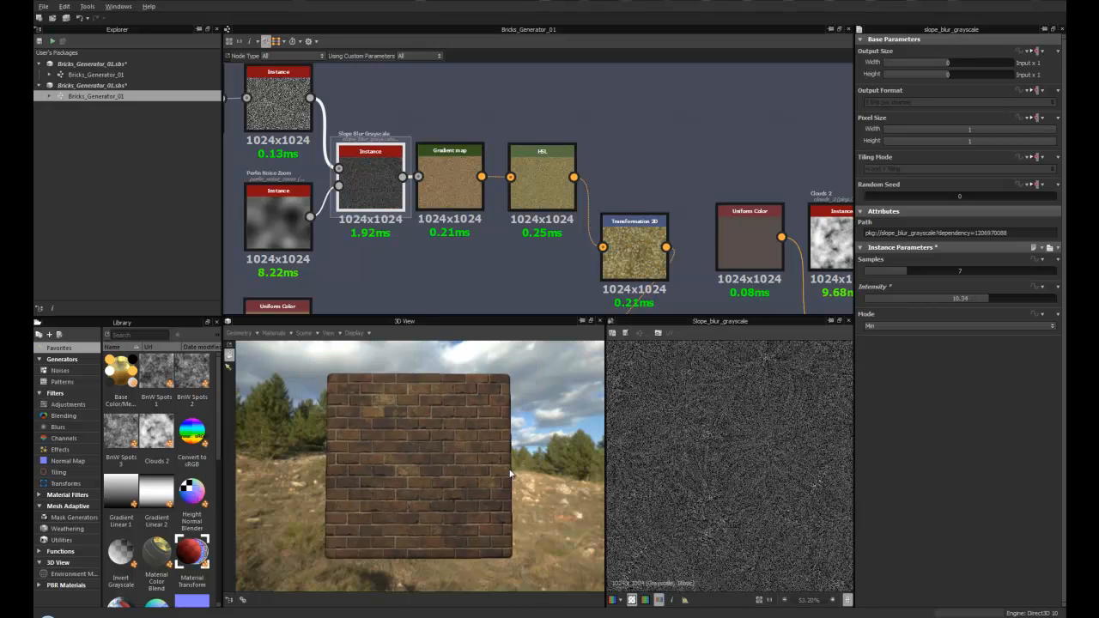
- Raise the Slope Blur Grayscale node's Samples to 12
scroll(530, 513, "up", 5)
left_click_drag(907, 271, 940, 273)
scroll(444, 465, "down", 5)
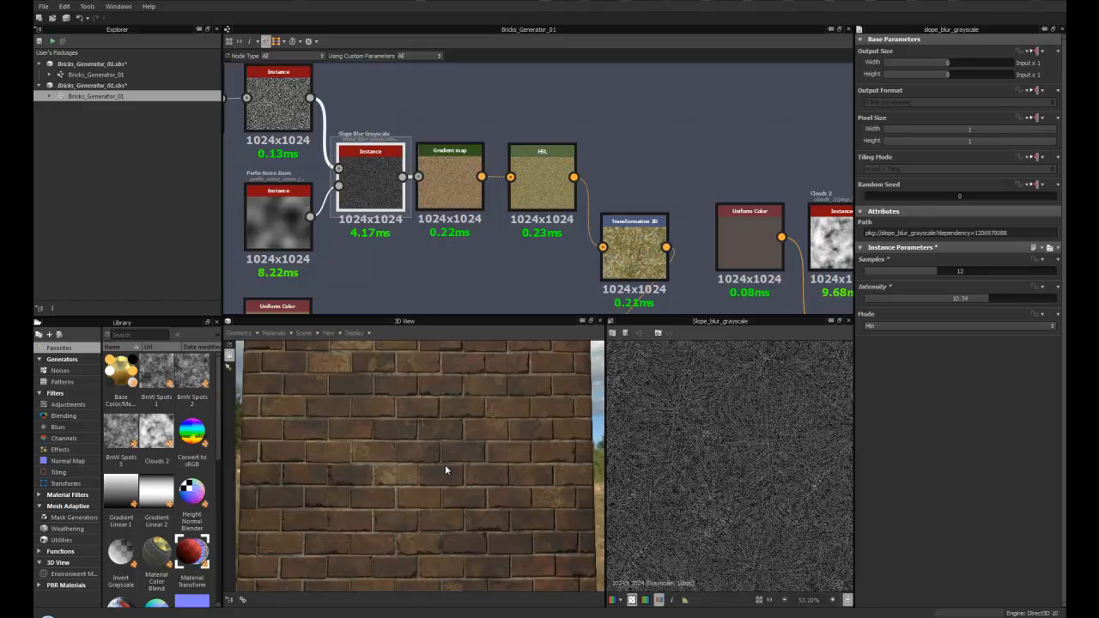
middle_click_drag(520, 191, 459, 197)
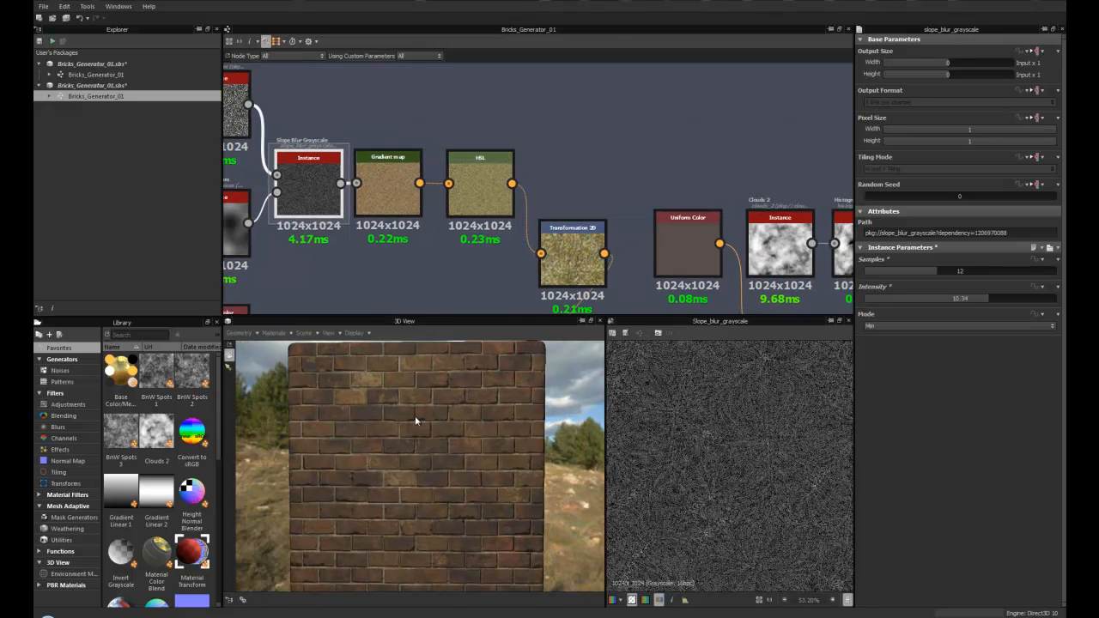
- Pan through the graph and the 3D view to examine the nodes following the Slope Blur Grayscale node
middle_click_drag(418, 246, 367, 253)
middle_click_drag(453, 266, 364, 228)
scroll(377, 236, "down", 3)
scroll(405, 238, "up", 4)
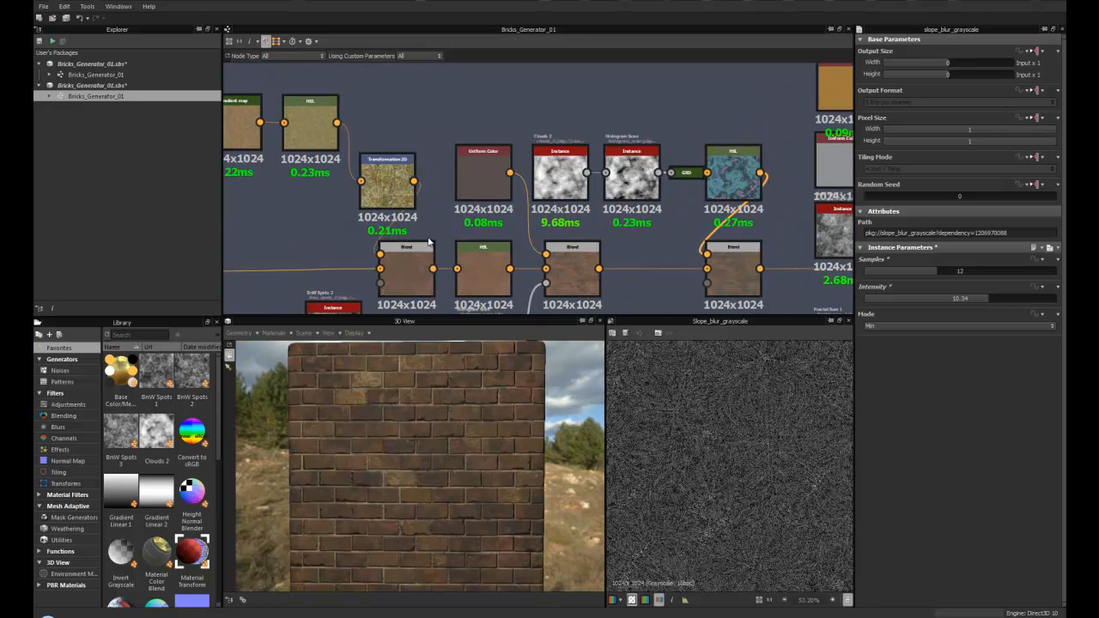
mouse_move(388, 399)
left_mouse_down()
mouse_move(376, 440)
mouse_move(384, 402)
left_mouse_up()
scroll(378, 441, "up", 5)
scroll(378, 442, "down", 5)
middle_click_drag(455, 233, 513, 261)
middle_click_drag(454, 191, 471, 206)
- Open the Transformation 2D node's parameters and try doubling then halving its transform scale
double_click(472, 206)
scroll(493, 215, "up", 3)
scroll(727, 429, "down", 5)
scroll(727, 427, "up", 3)
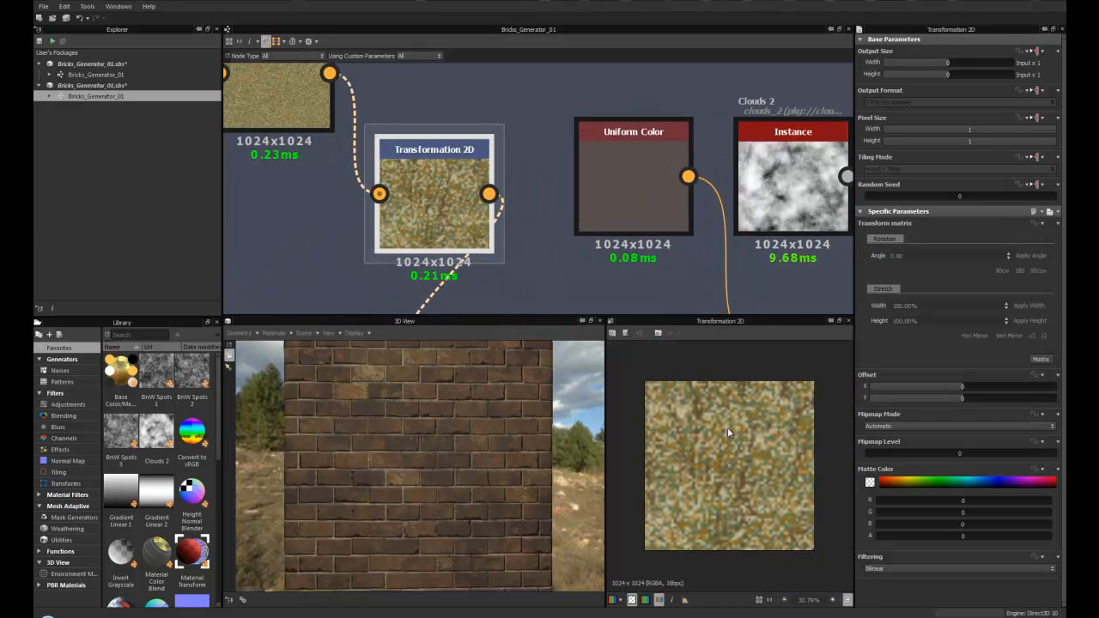
scroll(447, 206, "up", 2)
scroll(447, 206, "down", 2)
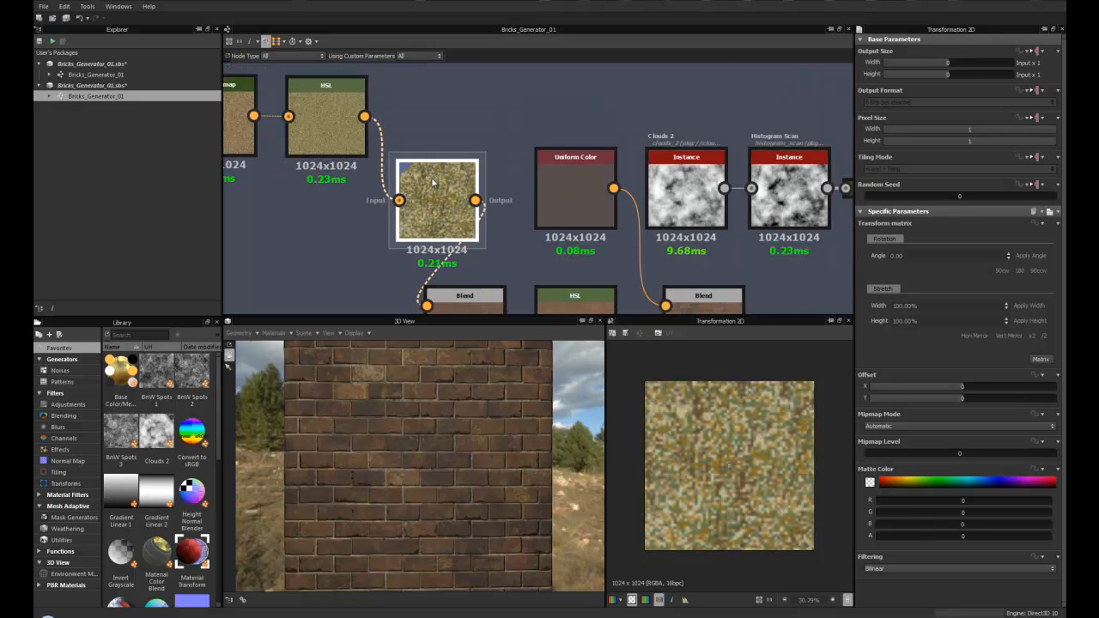
left_click(1032, 337)
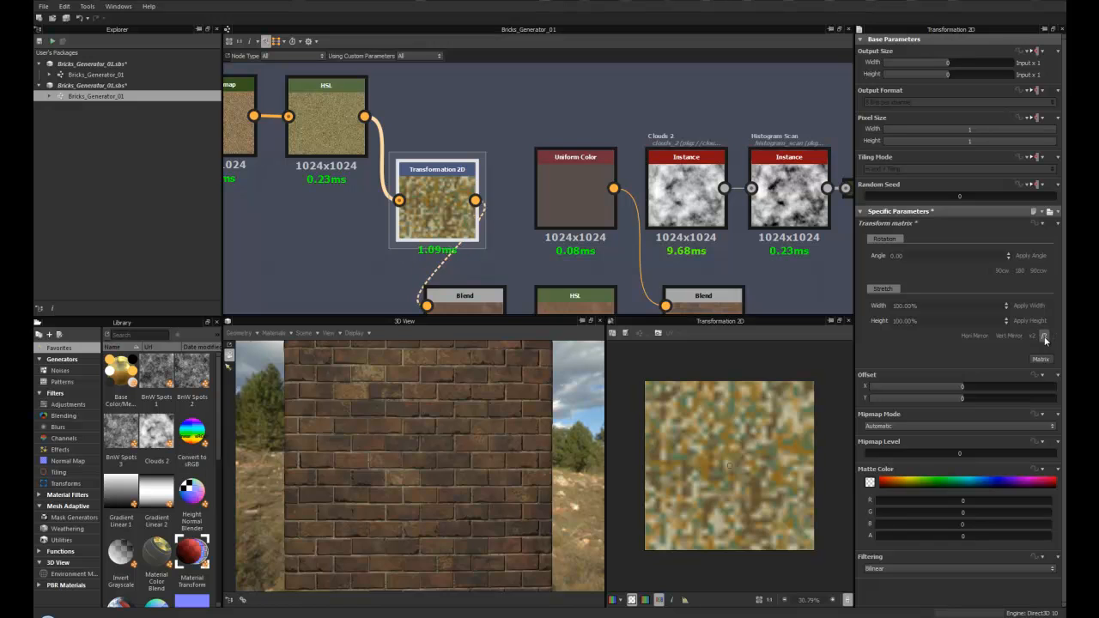
left_click(1044, 337)
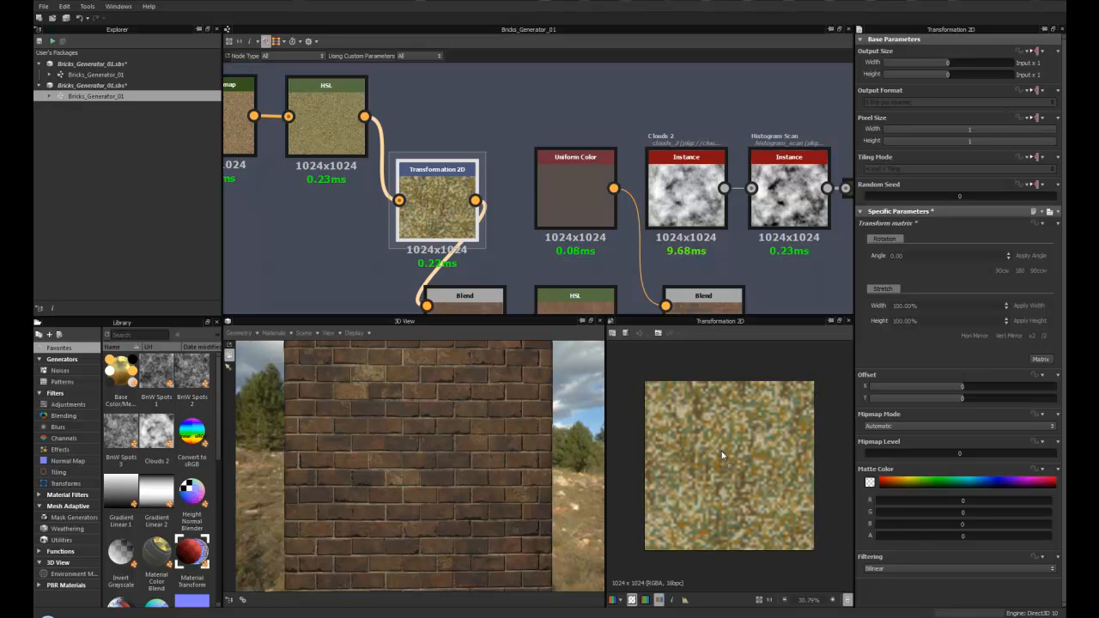
- Select the HSL node after the first colour Blend and raise its Hue to 0.51
scroll(734, 450, "down", 1)
scroll(387, 195, "down", 4)
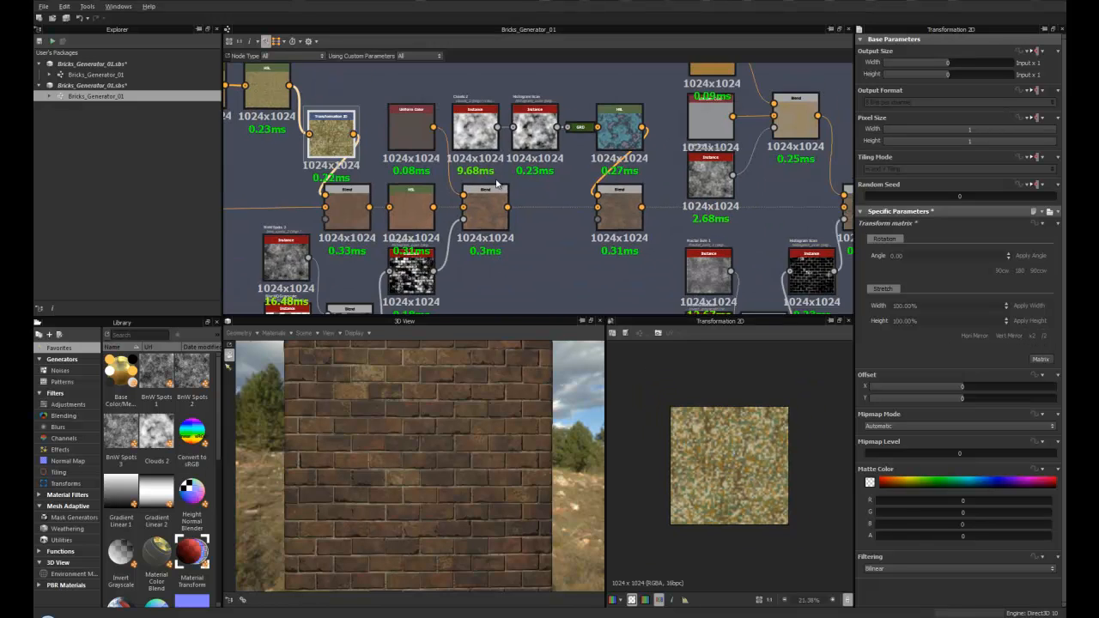
middle_click_drag(387, 196, 489, 179)
left_click(449, 190)
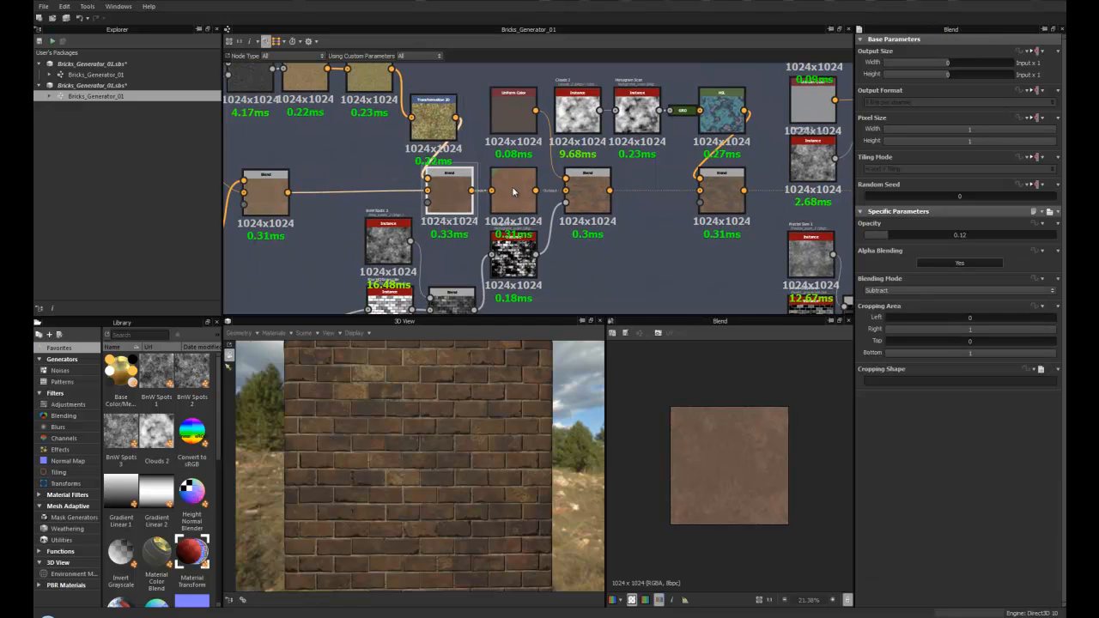
left_click(515, 188)
scroll(525, 182, "up", 4)
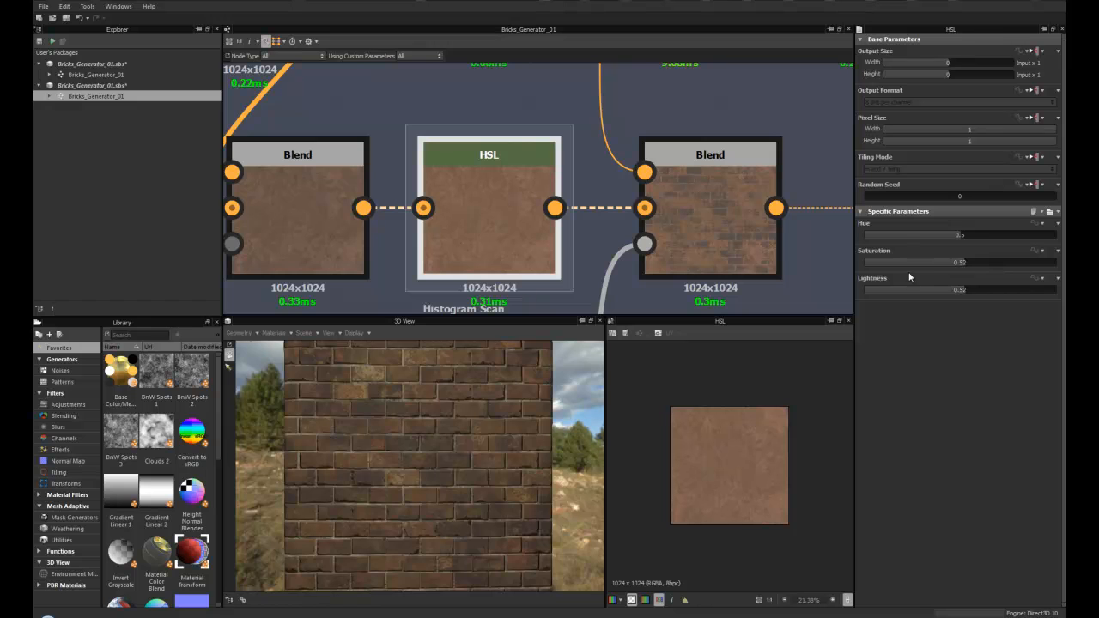
left_click_drag(959, 235, 962, 238)
- Orbit the 3D view and pan out across the graph to survey the brick frames
scroll(451, 476, "down", 3)
left_click_drag(450, 476, 425, 451)
scroll(702, 236, "down", 5)
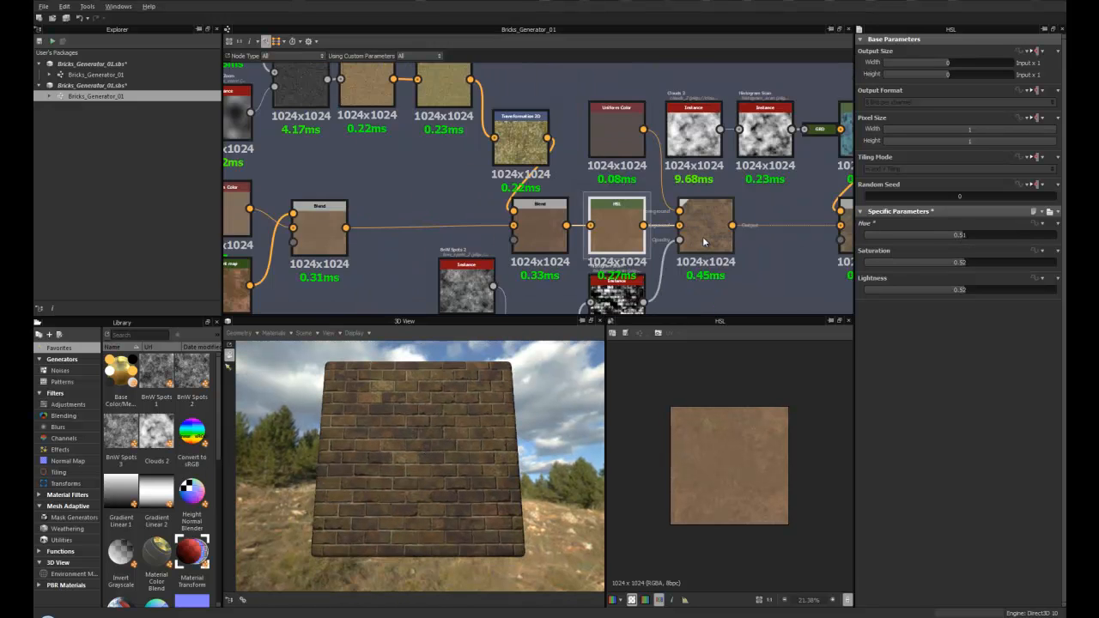
middle_click_drag(703, 236, 521, 136)
middle_click_drag(424, 165, 491, 175)
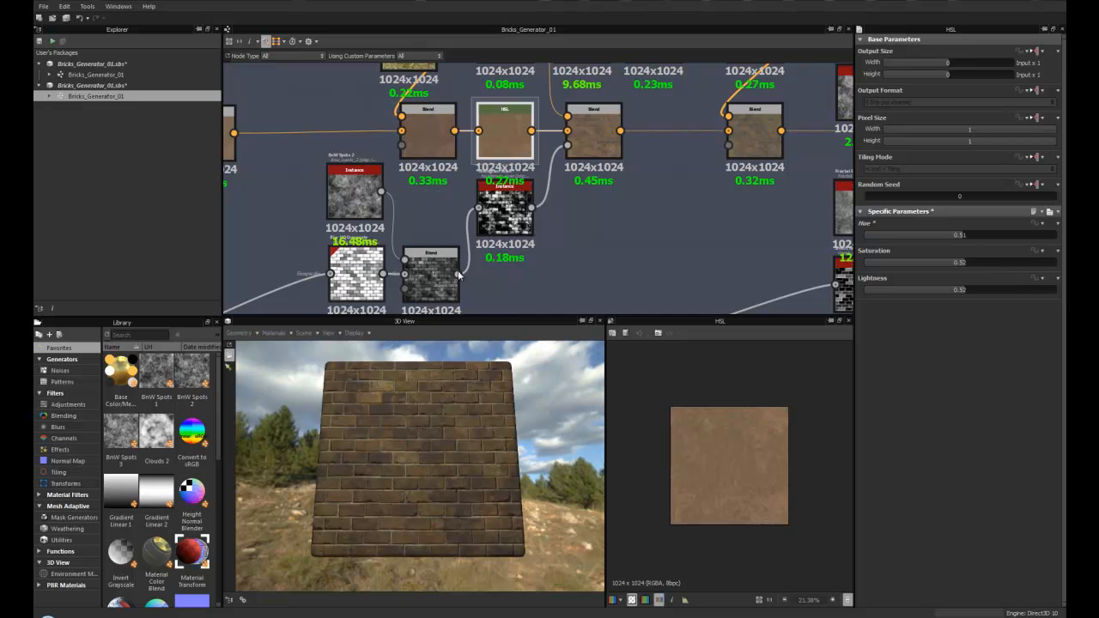
scroll(601, 161, "down", 6)
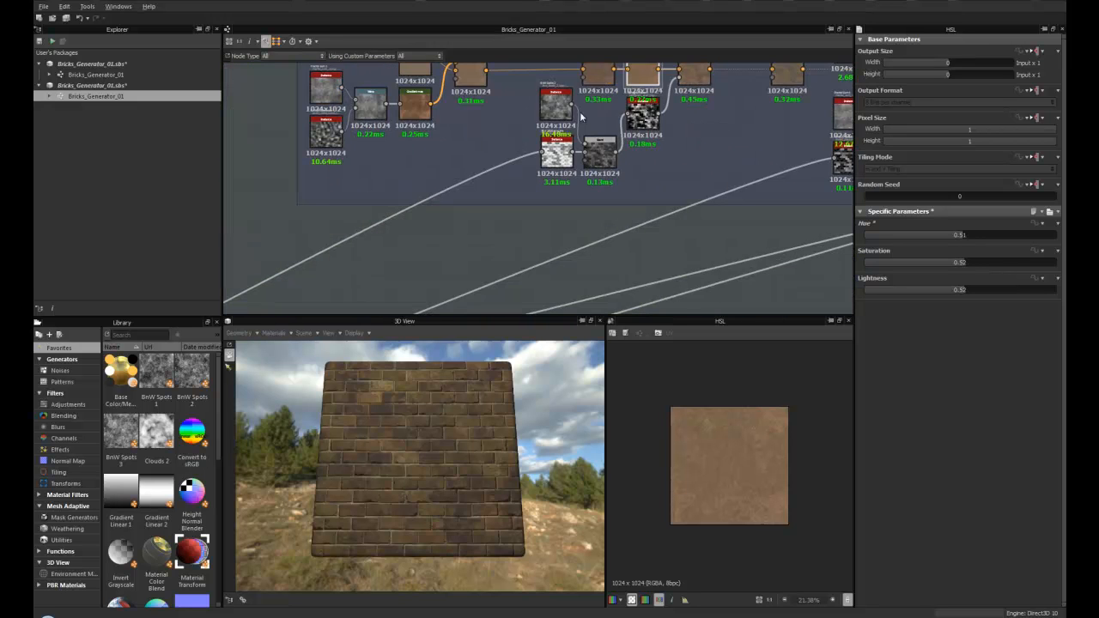
middle_click_drag(409, 210, 579, 143)
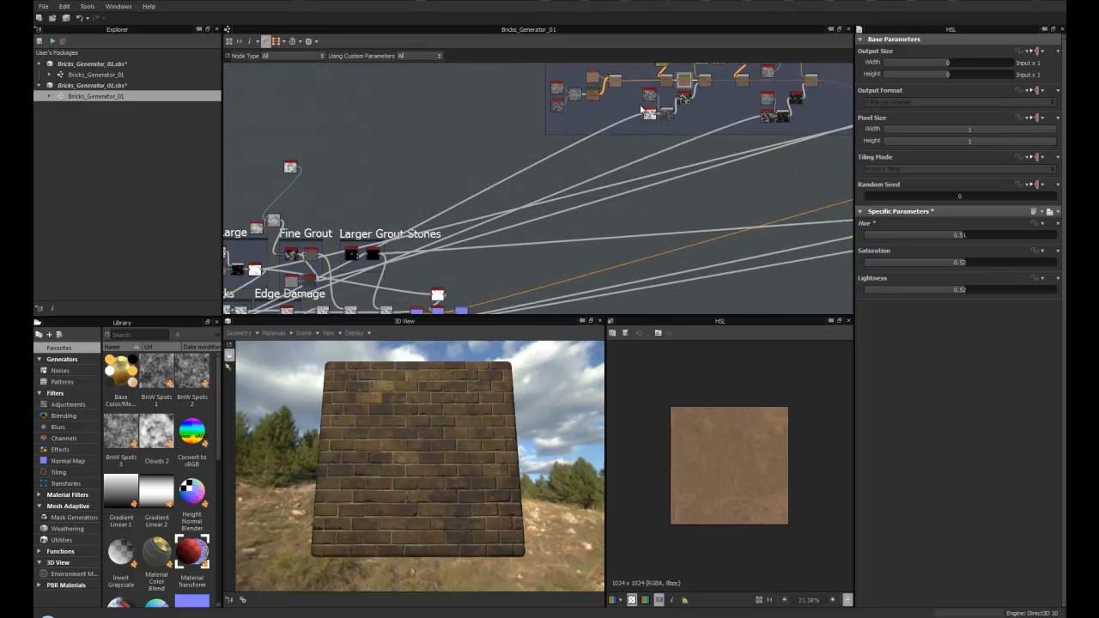
middle_click_drag(432, 187, 595, 84)
scroll(399, 209, "up", 4)
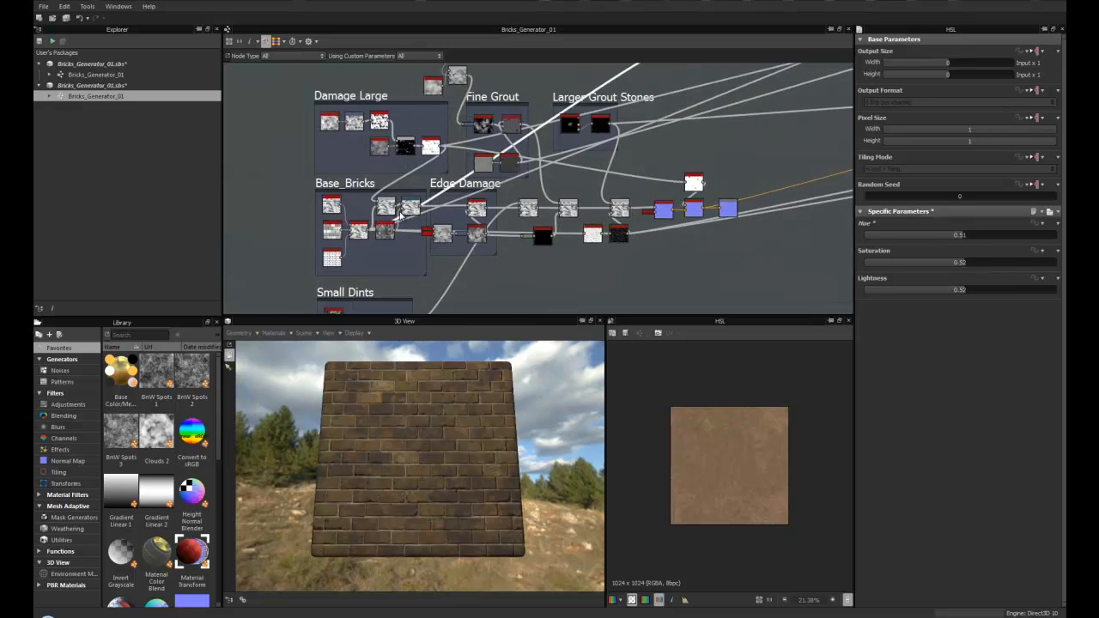
- Select the multi-switch node in Base_Bricks and examine the nearby Fractal Sum and Histogram Scan nodes
left_click(347, 242)
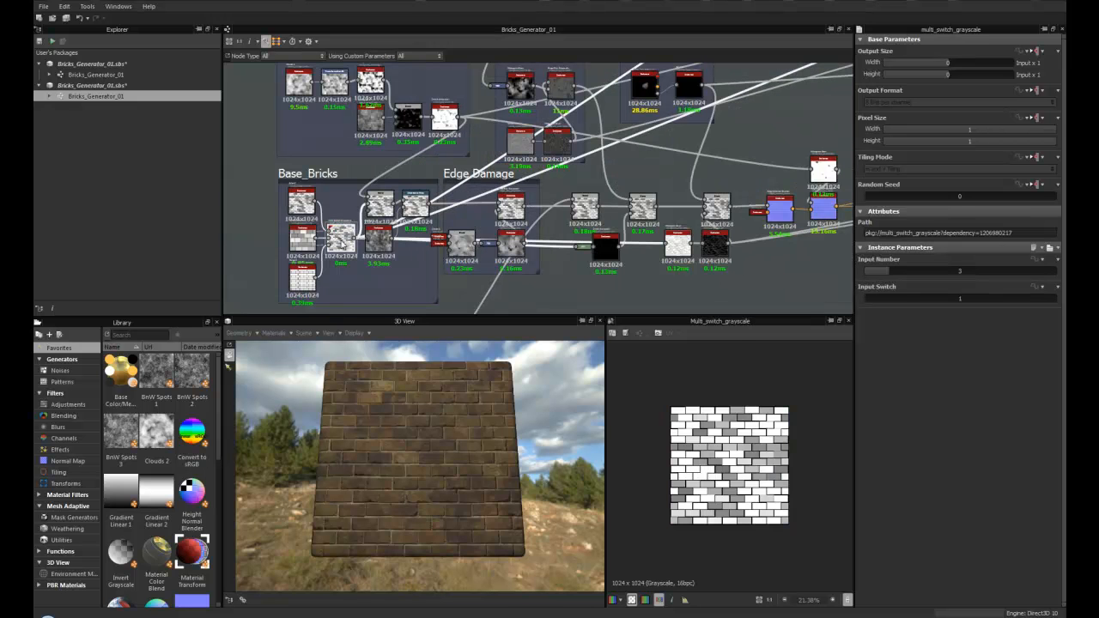
middle_click_drag(692, 123, 412, 245)
middle_click_drag(670, 133, 391, 256)
mouse_move(717, 128)
middle_mouse_down()
mouse_move(654, 161)
mouse_move(462, 205)
middle_mouse_up()
scroll(457, 228, "up", 4)
mouse_move(377, 174)
middle_mouse_down()
mouse_move(513, 209)
mouse_move(409, 209)
mouse_move(362, 172)
middle_mouse_up()
scroll(507, 204, "down", 2)
scroll(394, 214, "up", 3)
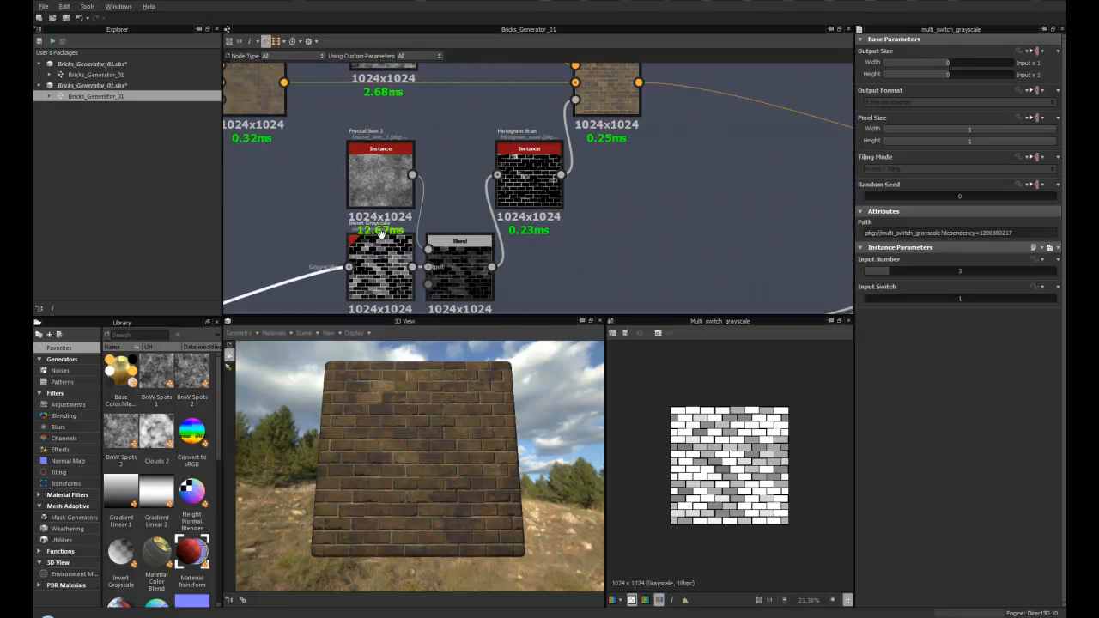
middle_click_drag(388, 265, 375, 231)
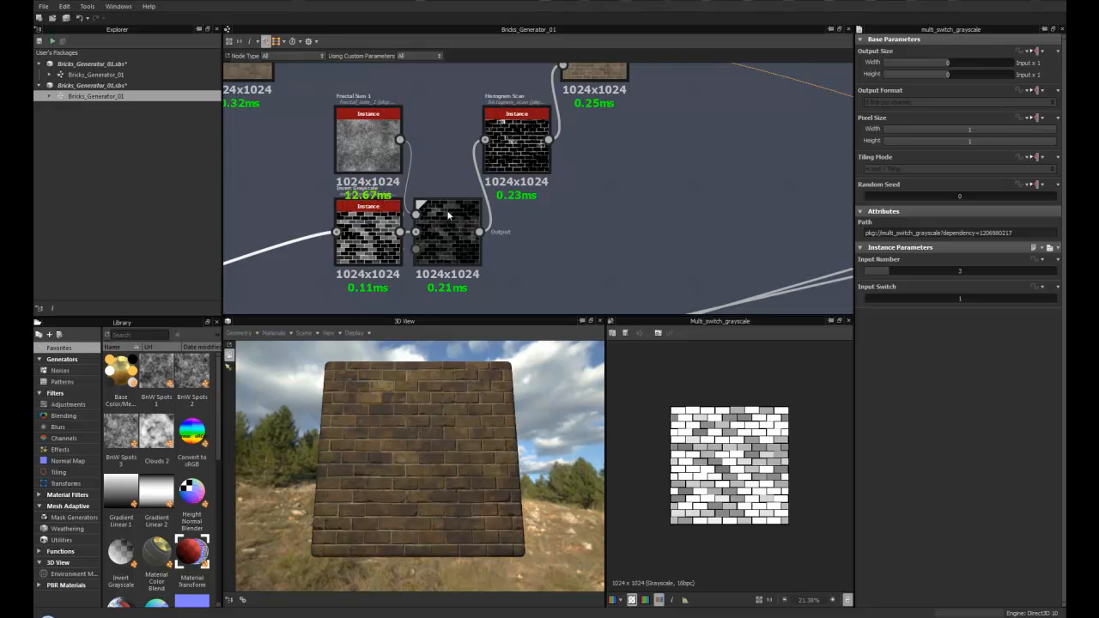
- Zoom into the Histogram Scan node and the Blend node it feeds as opacity
scroll(447, 215, "up", 3)
middle_click_drag(562, 86, 420, 233)
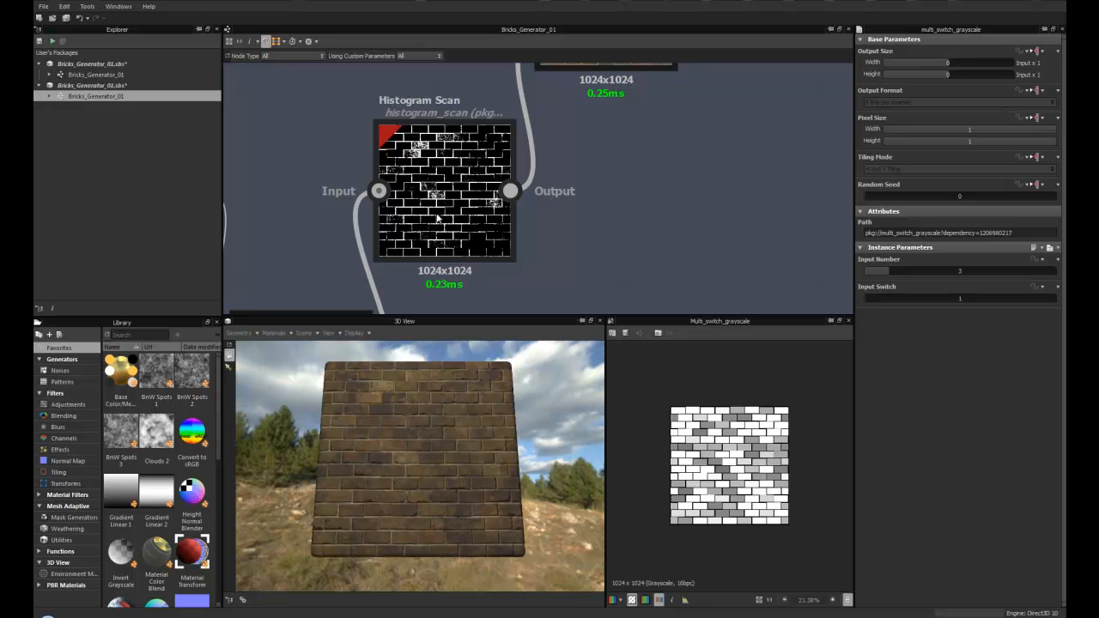
middle_click_drag(575, 187, 513, 216)
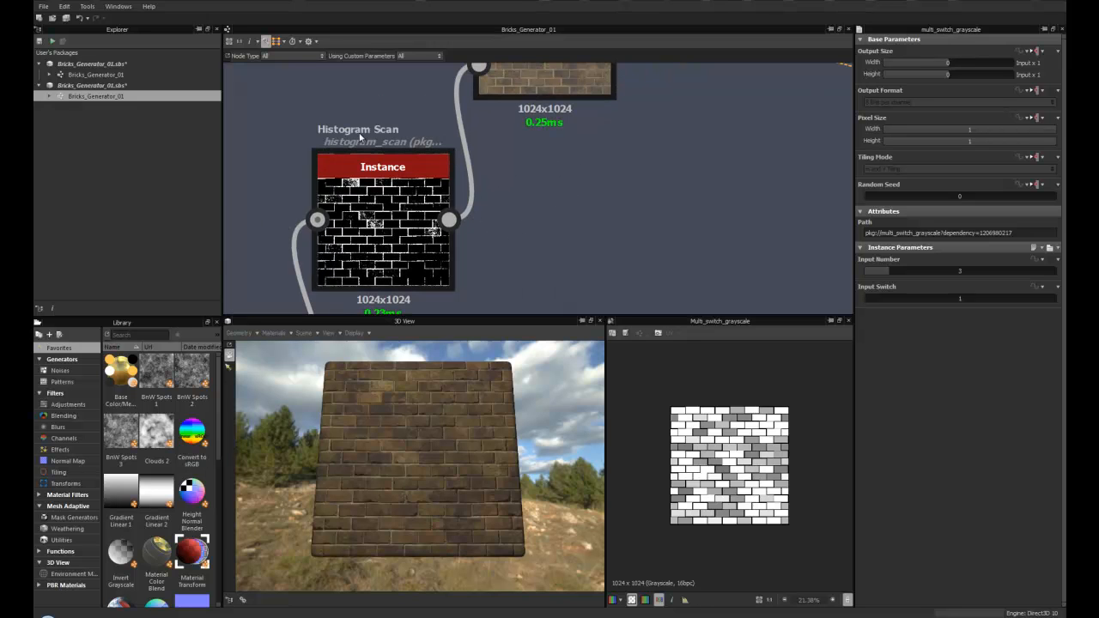
scroll(376, 223, "down", 4)
middle_click_drag(440, 168, 374, 223)
scroll(370, 221, "up", 3)
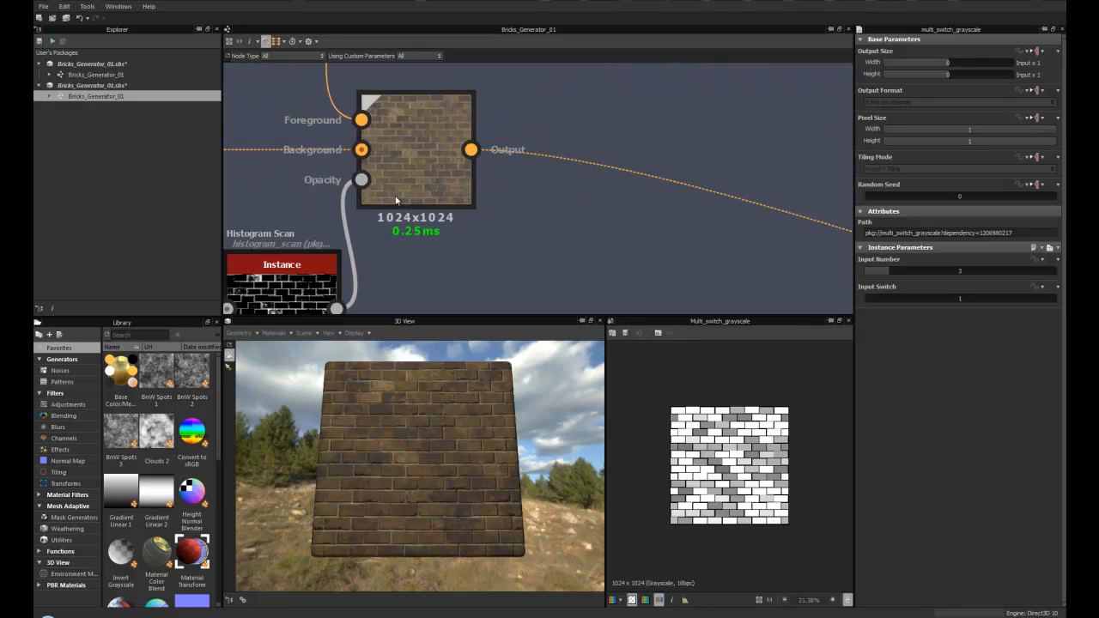
middle_click_drag(410, 167, 415, 215)
middle_click_drag(304, 246, 351, 189)
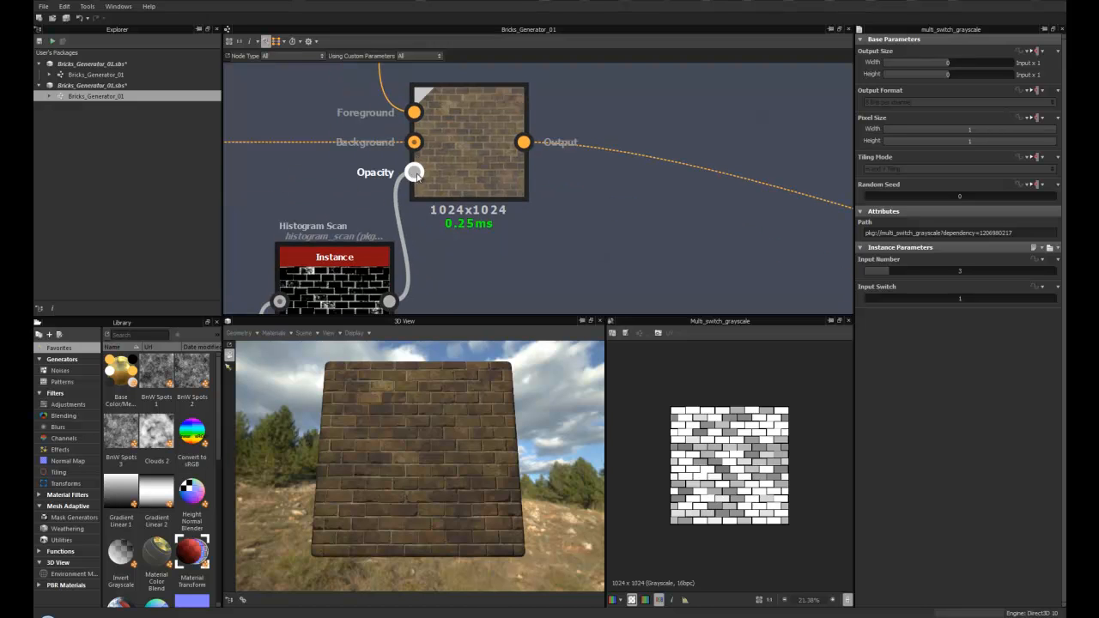
- Preview the Blend node fed by the Histogram Scan and zoom into its 2D view
double_click(455, 153)
middle_click_drag(364, 91, 477, 204)
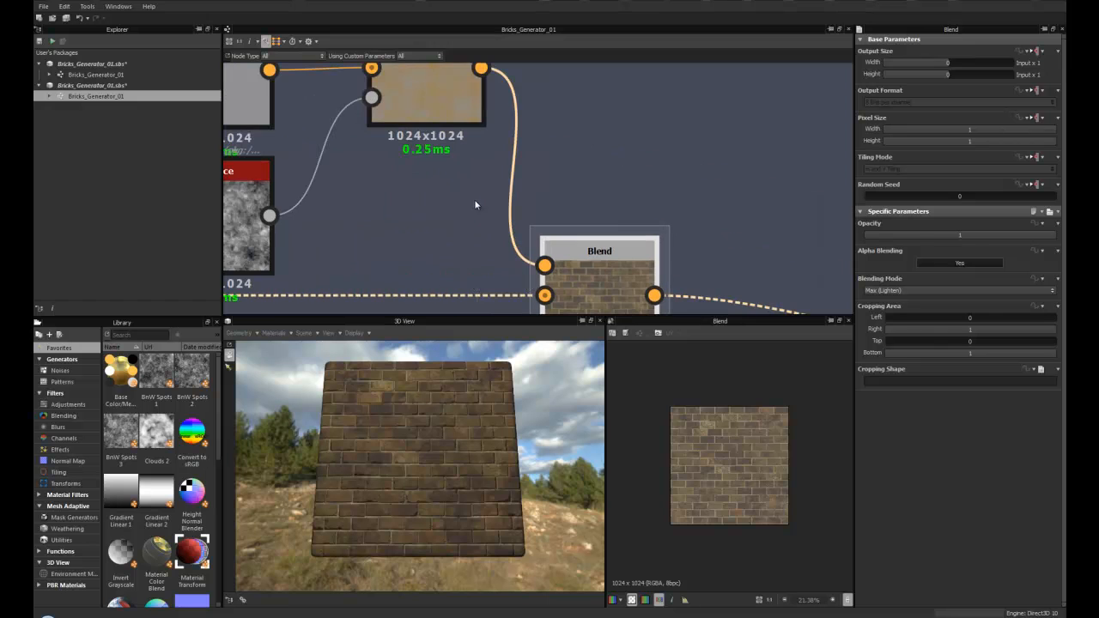
scroll(746, 417, "up", 5)
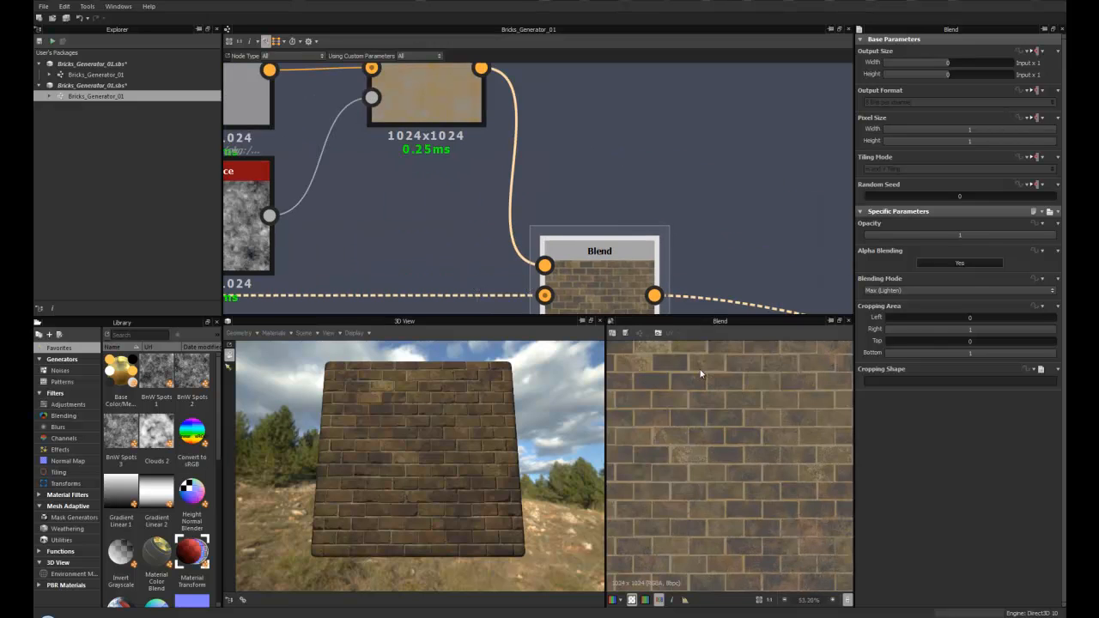
scroll(757, 464, "up", 2)
scroll(756, 463, "down", 2)
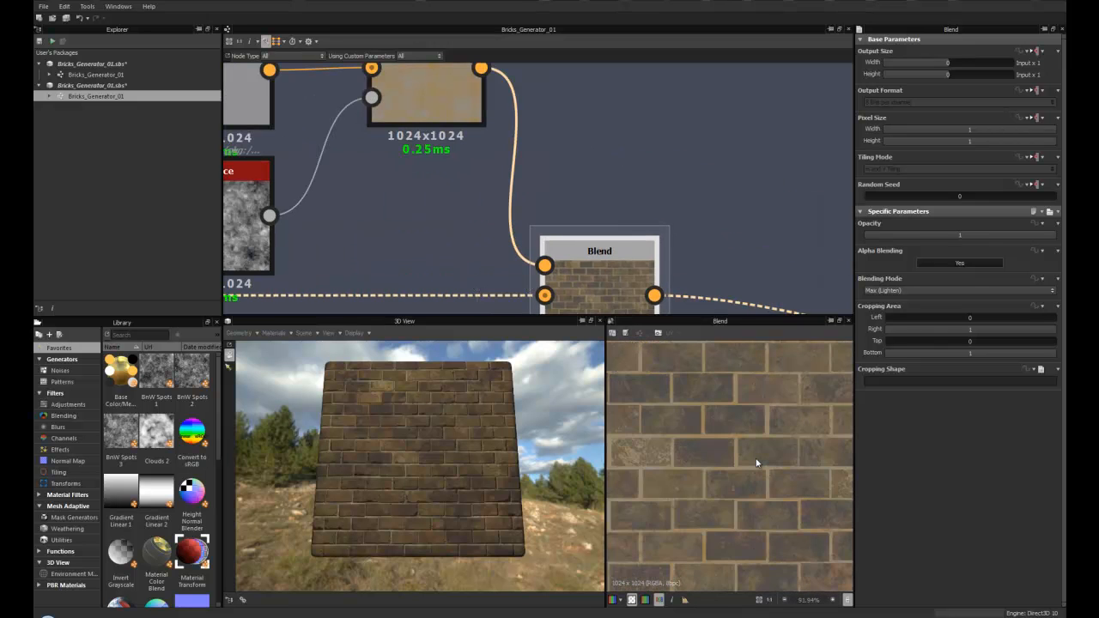
scroll(486, 183, "down", 5)
- Compare the previews of the neighbouring Blend nodes along the colour chain and move the 3D view closer to the wall
middle_click_drag(466, 215, 551, 194)
middle_click_drag(429, 187, 398, 194)
left_click(349, 225)
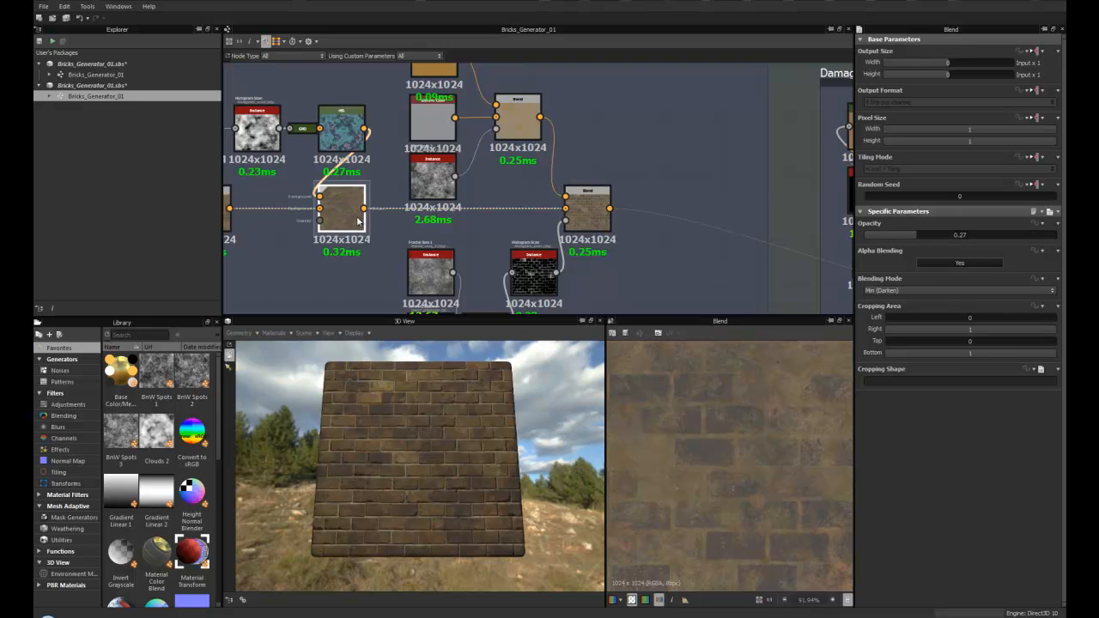
double_click(598, 212)
middle_click_drag(555, 148, 546, 107)
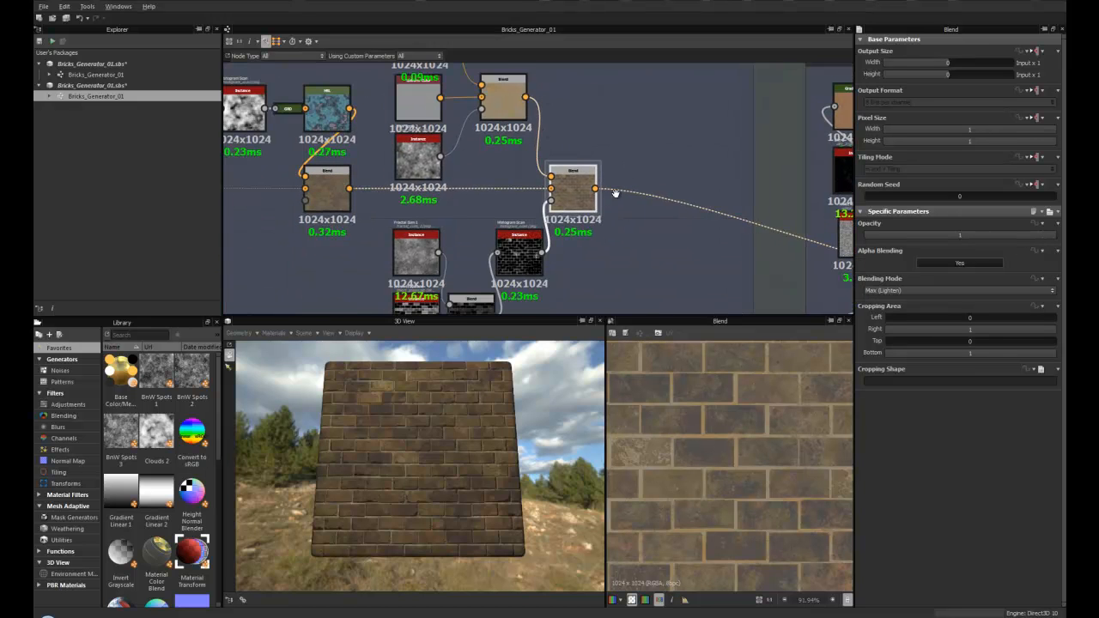
middle_click_drag(637, 198, 445, 193)
scroll(525, 207, "down", 3)
middle_click_drag(757, 219, 434, 213)
scroll(440, 188, "up", 2)
scroll(435, 214, "up", 2)
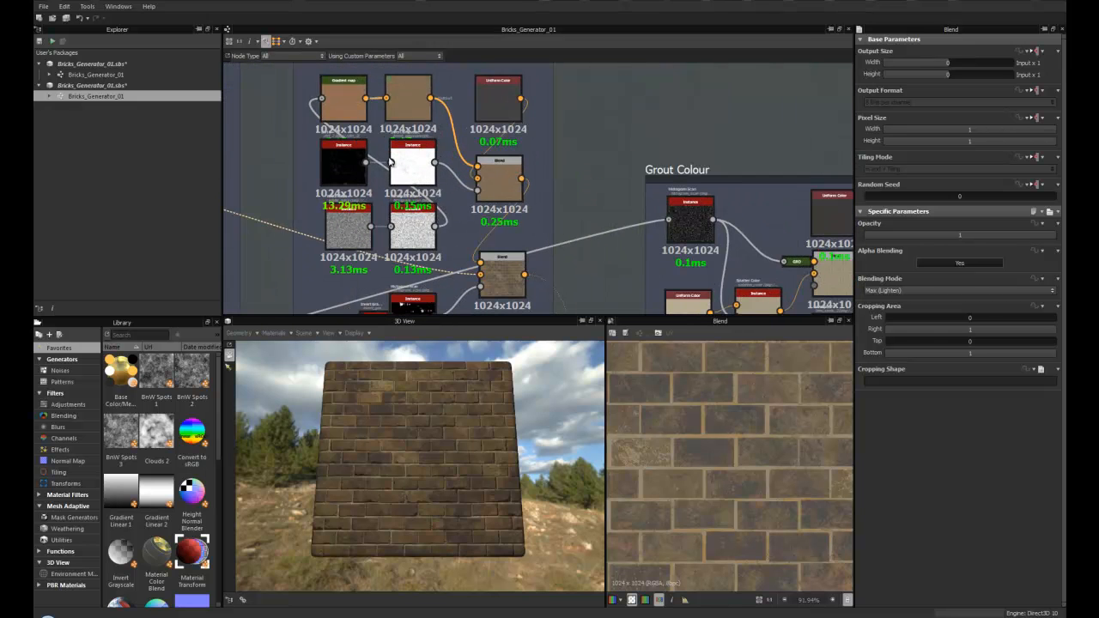
scroll(415, 451, "up", 5)
left_click_drag(417, 445, 379, 403)
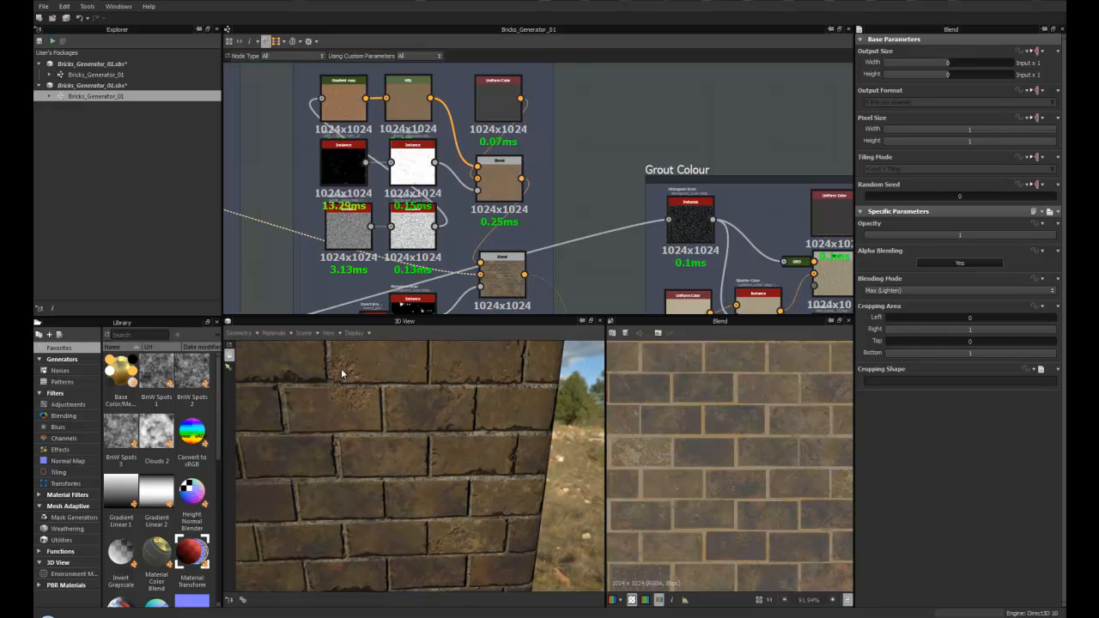
- Preview the final Blend in the brick colour frame and pan over to the Grout Colour and Large Stones Colour frames
scroll(420, 401, "down", 3)
middle_click_drag(487, 275, 388, 210)
scroll(454, 256, "down", 3)
double_click(400, 222)
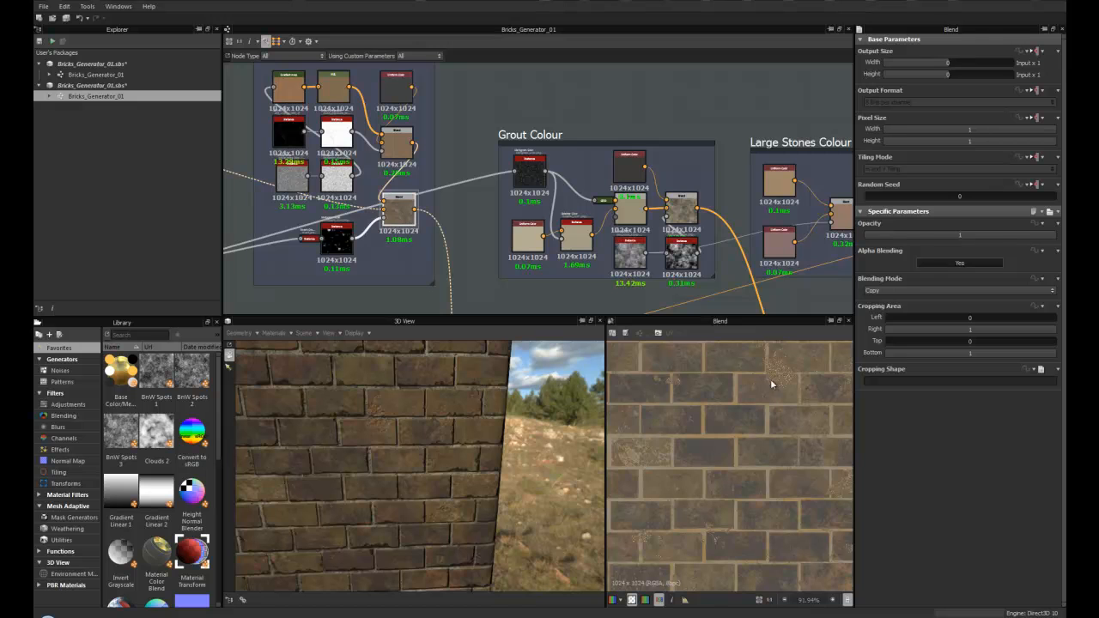
middle_click_drag(550, 170, 366, 153)
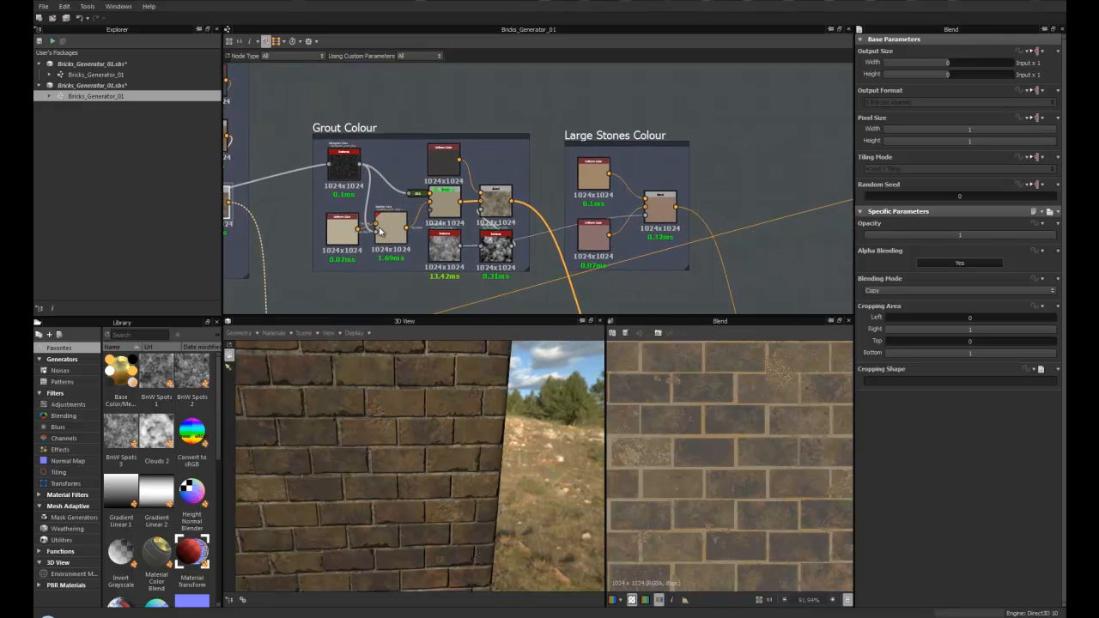
scroll(361, 151, "up", 1)
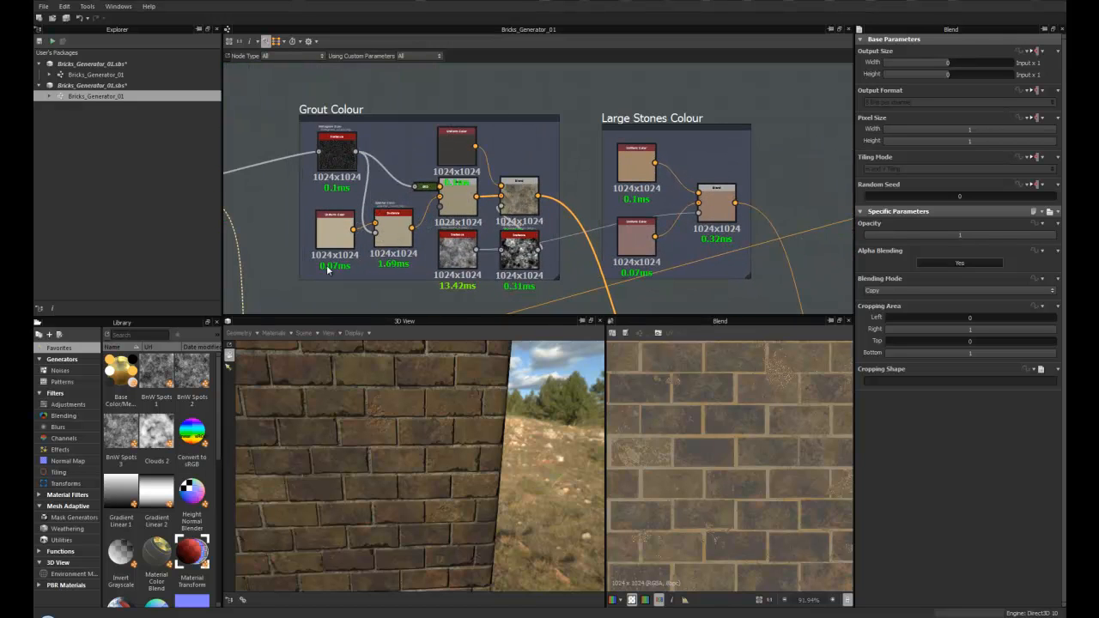
middle_click_drag(418, 240, 420, 225)
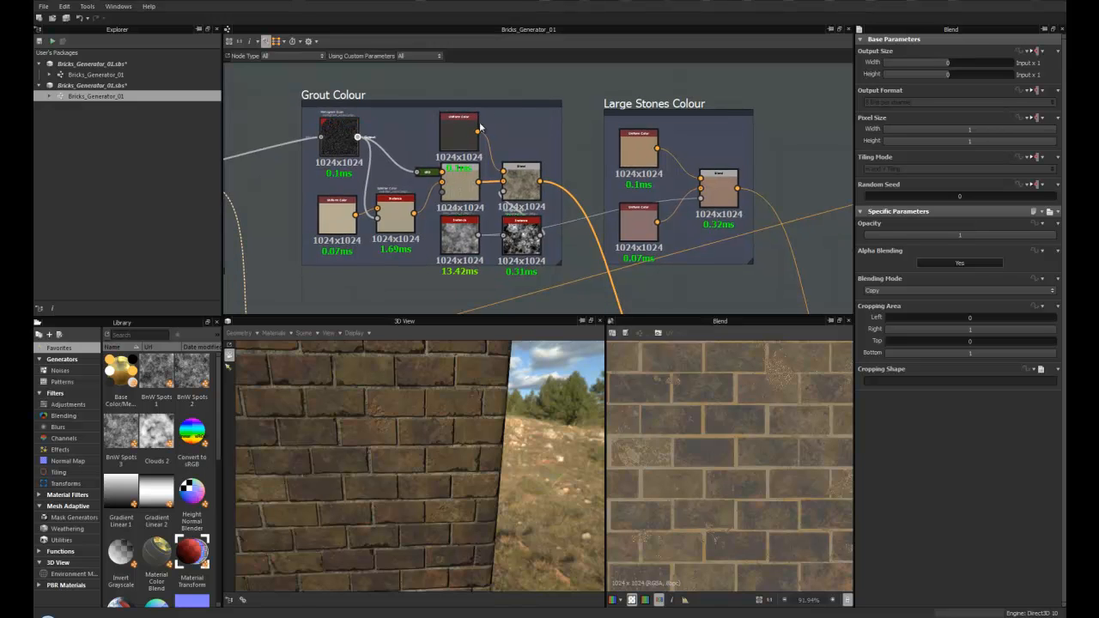
scroll(475, 191, "up", 3)
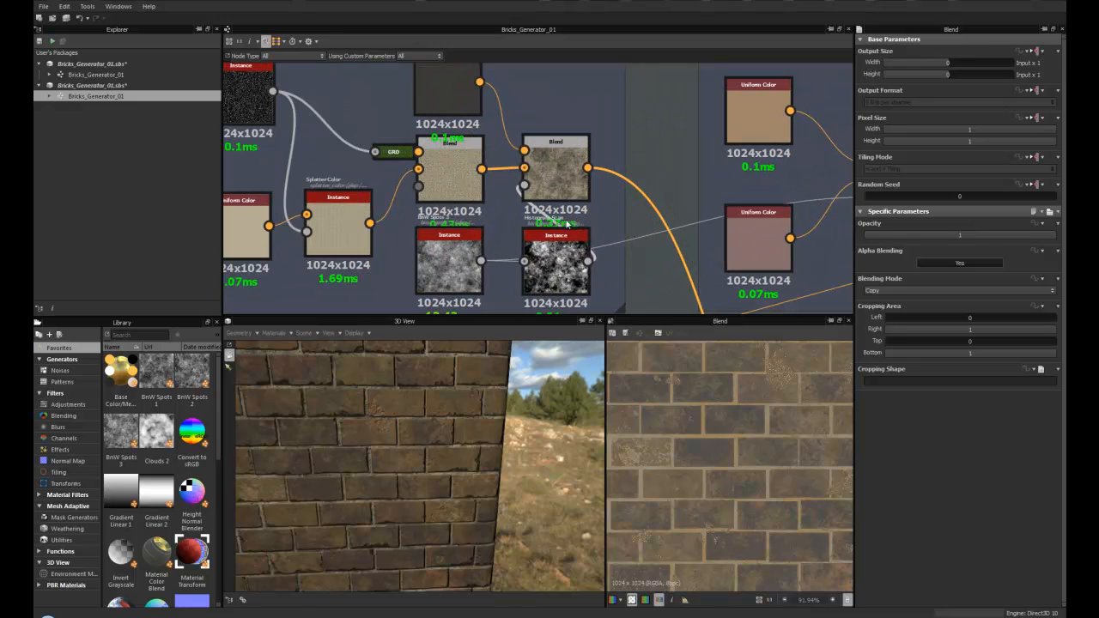
- Preview the Grout Colour frame's Blend node and the main-chain Blend node it feeds
double_click(556, 176)
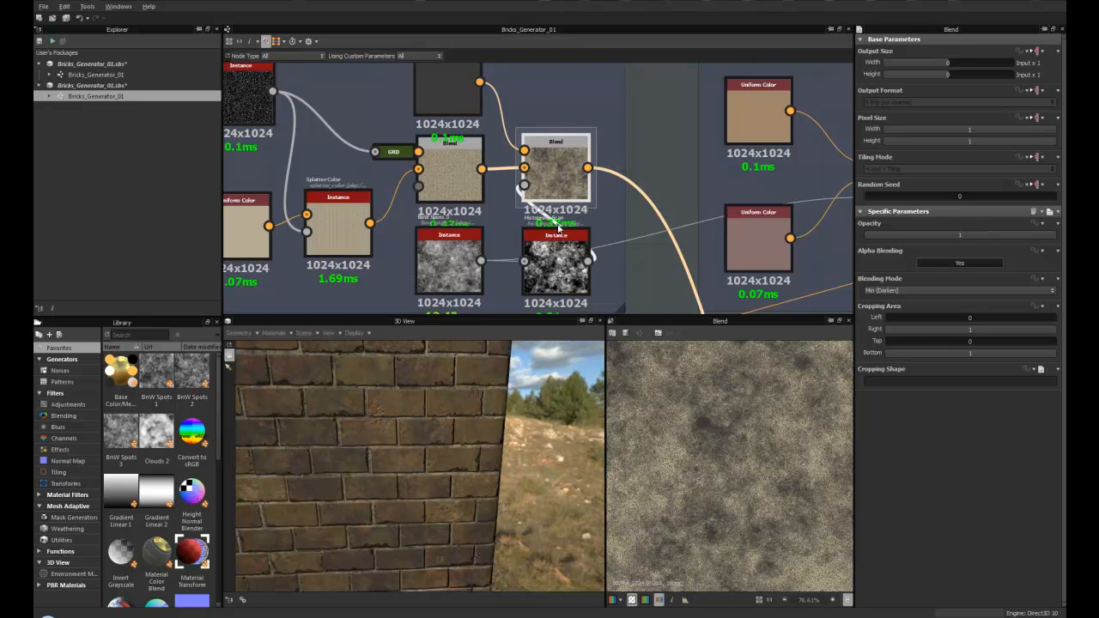
scroll(564, 210, "down", 6)
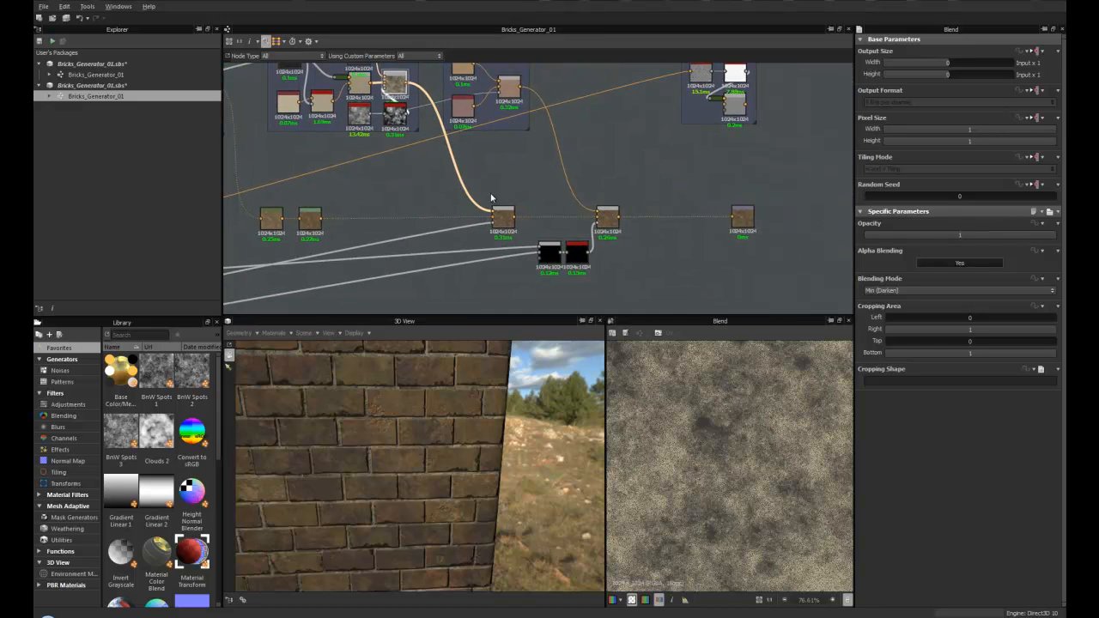
double_click(504, 220)
scroll(724, 446, "up", 5)
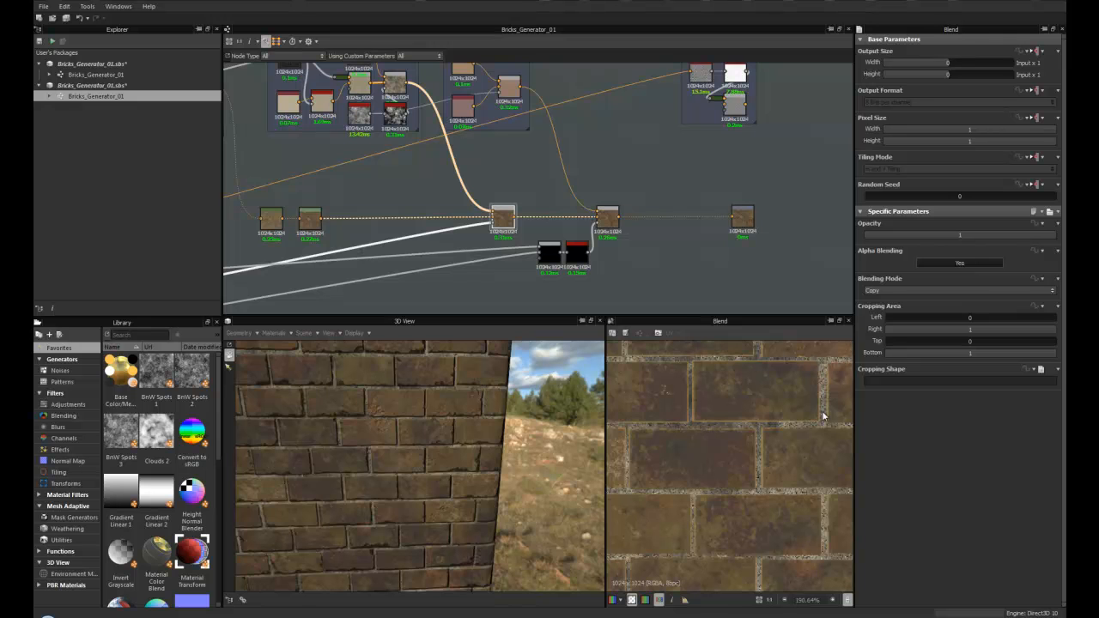
- Pan the graph over to the Large Stones Colour and AO frames while orbiting and zooming the 3D wall preview
scroll(510, 179, "down", 3)
scroll(513, 173, "up", 3)
middle_click_drag(515, 171, 415, 228)
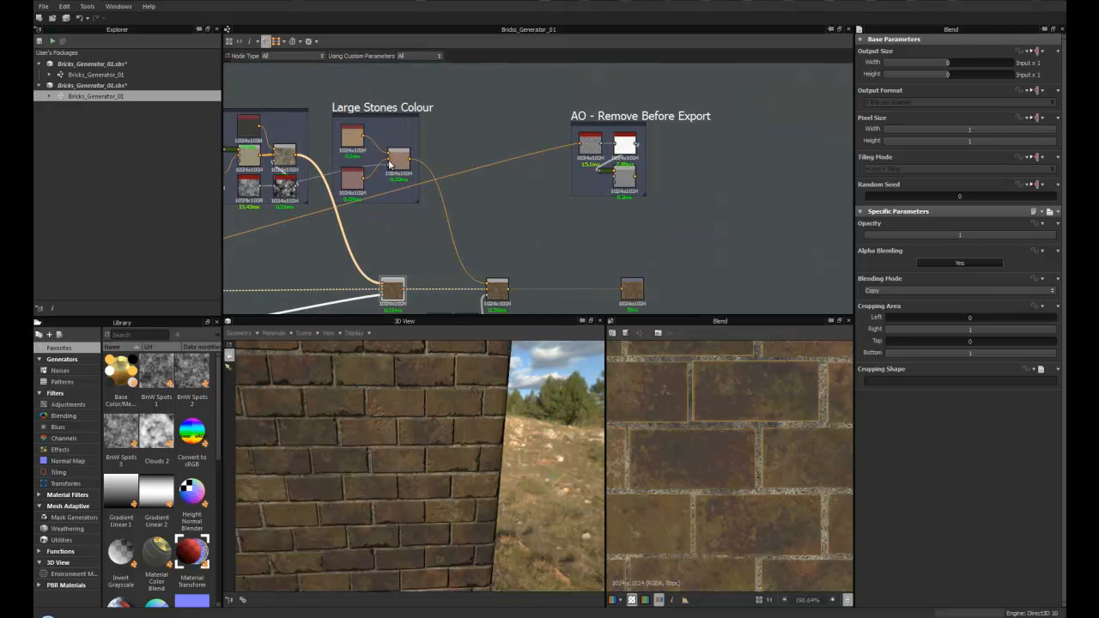
scroll(395, 412, "up", 8)
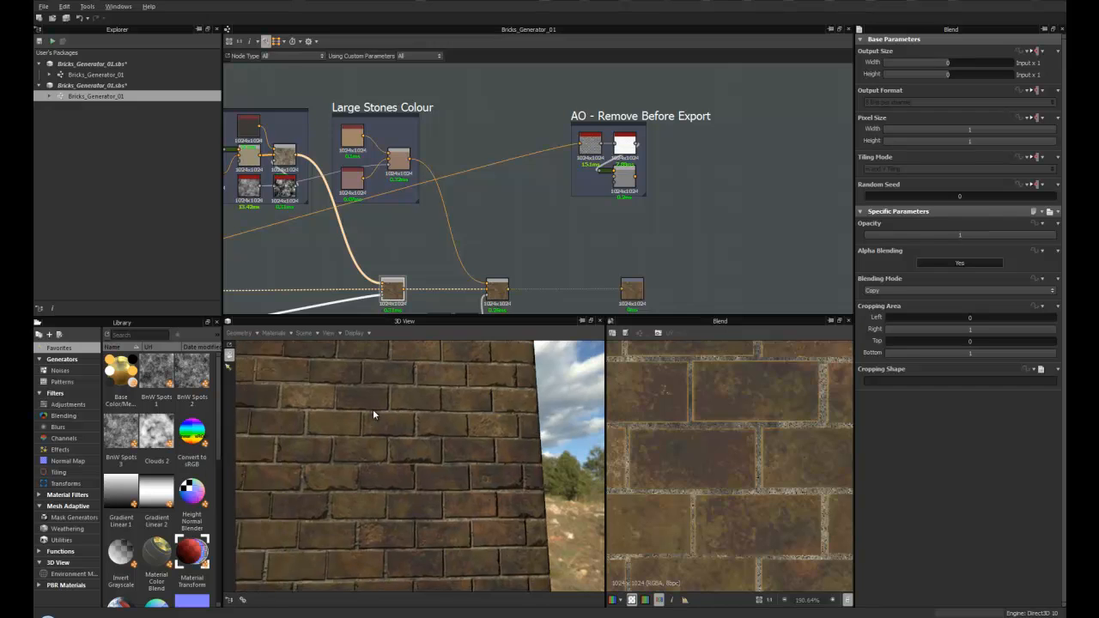
left_click_drag(390, 419, 400, 447)
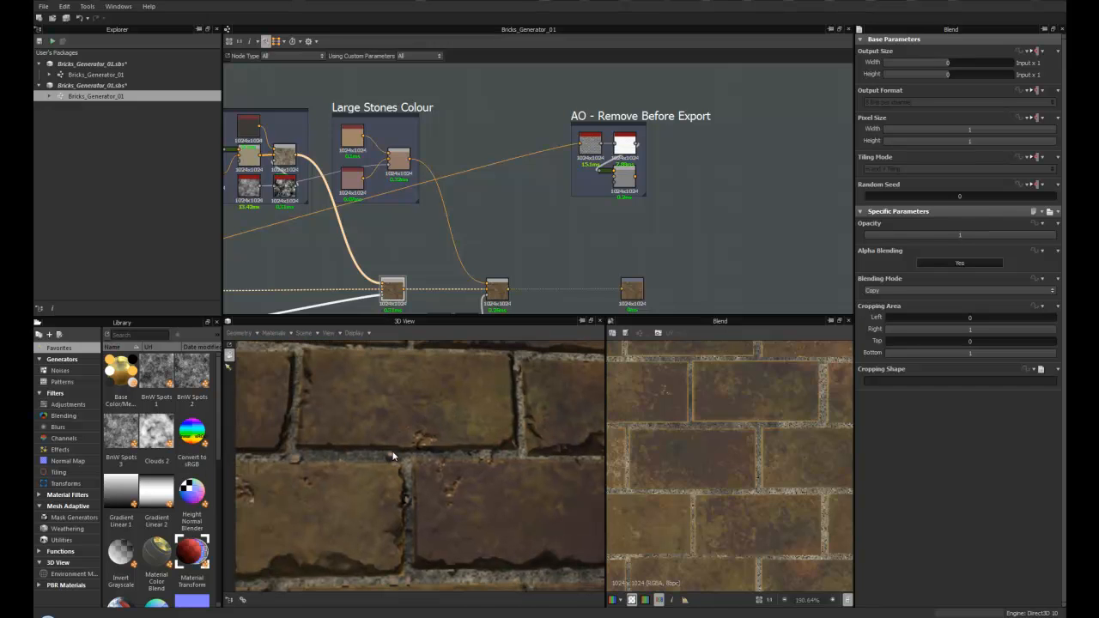
scroll(353, 448, "down", 8)
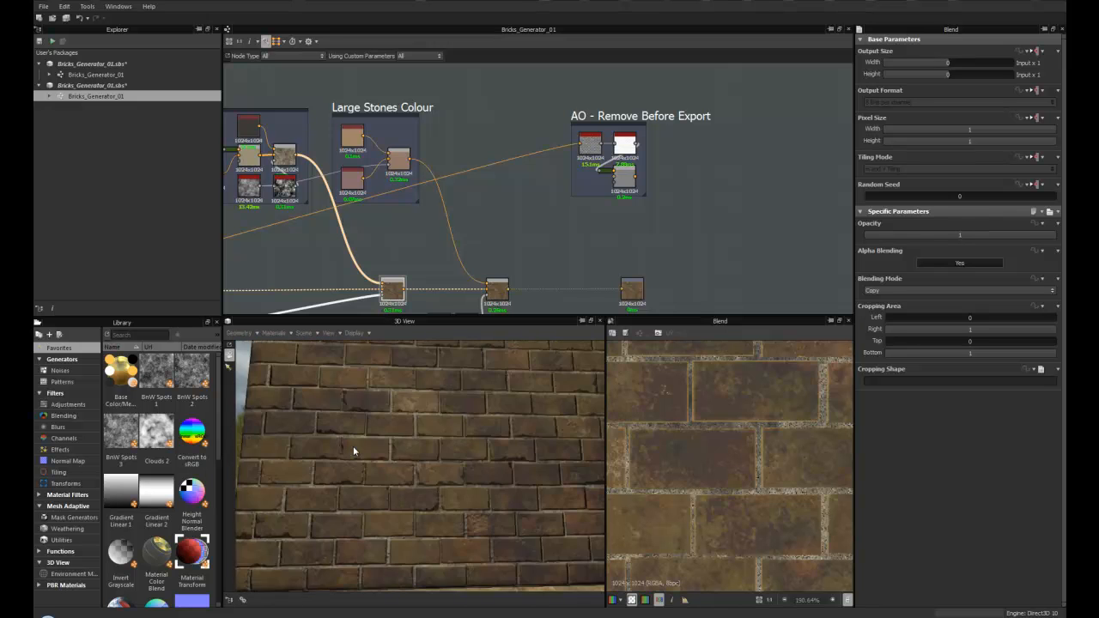
left_click_drag(353, 458, 361, 491)
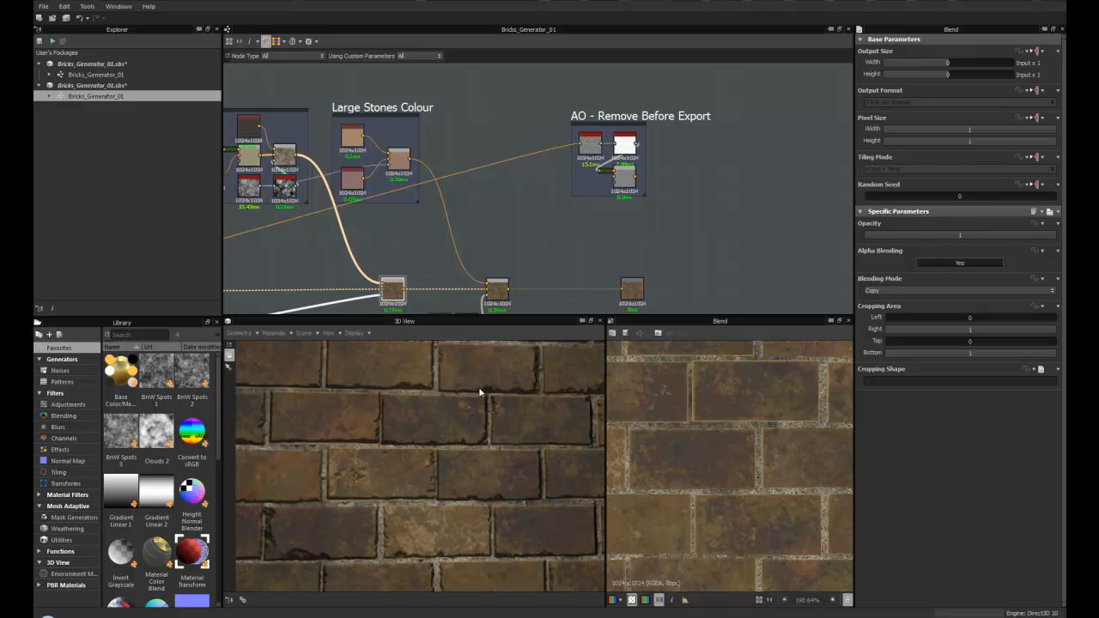
middle_click_drag(538, 201, 473, 219)
left_click_drag(542, 138, 445, 144)
scroll(465, 180, "up", 3)
scroll(505, 244, "down", 4)
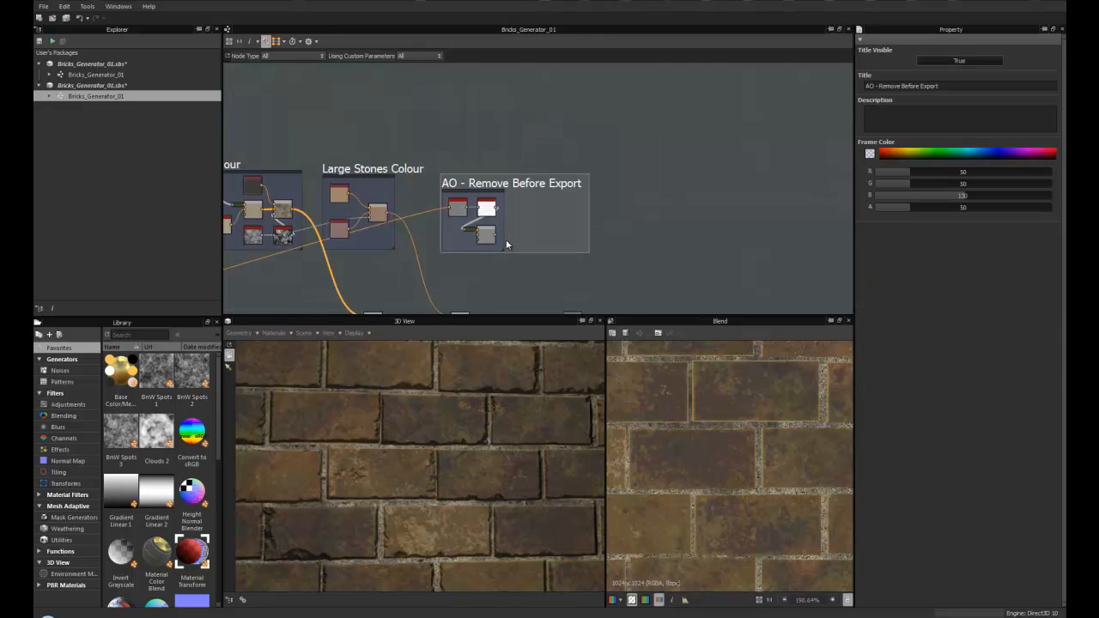
- Preview the base colour output node and zoom its 2D view out to the full texture
middle_click_drag(506, 241, 480, 177)
double_click(565, 252)
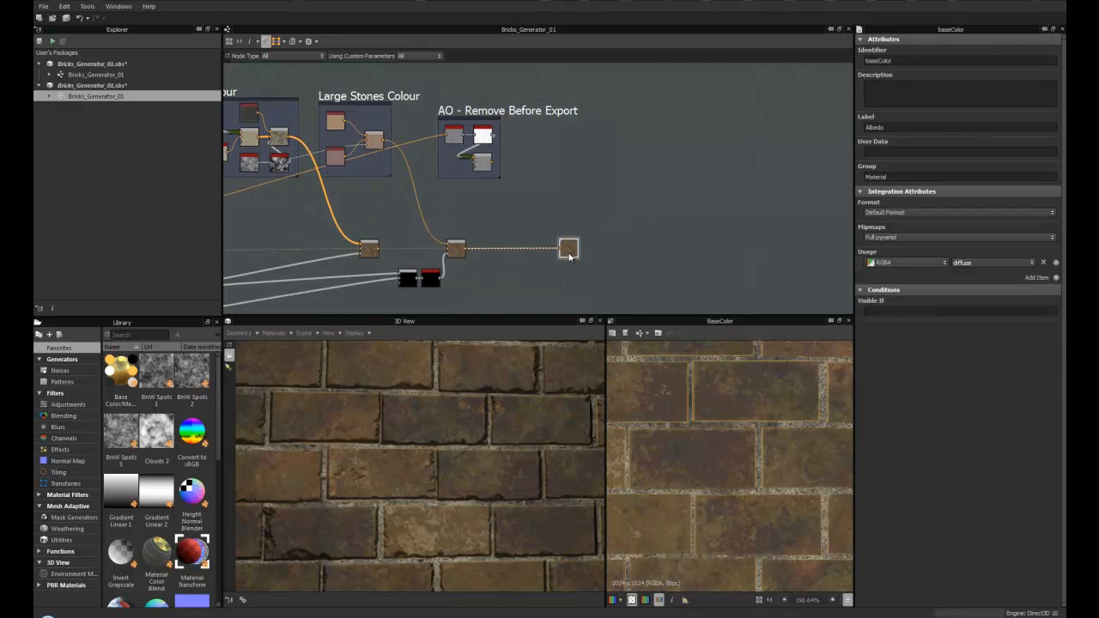
scroll(726, 458, "down", 3)
scroll(726, 460, "up", 2)
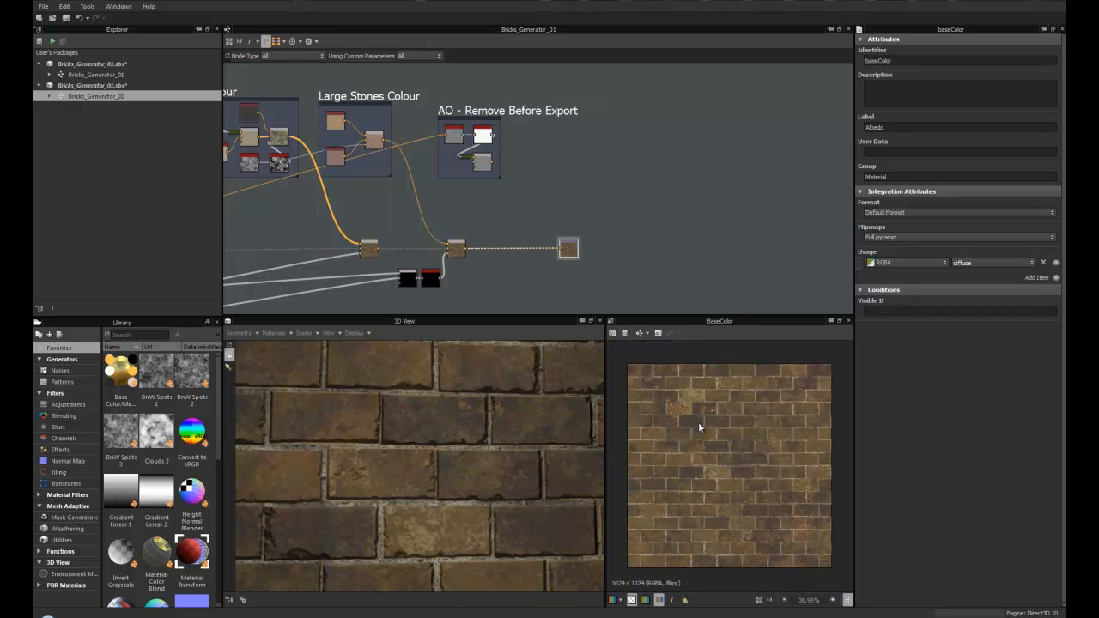
scroll(507, 197, "up", 3)
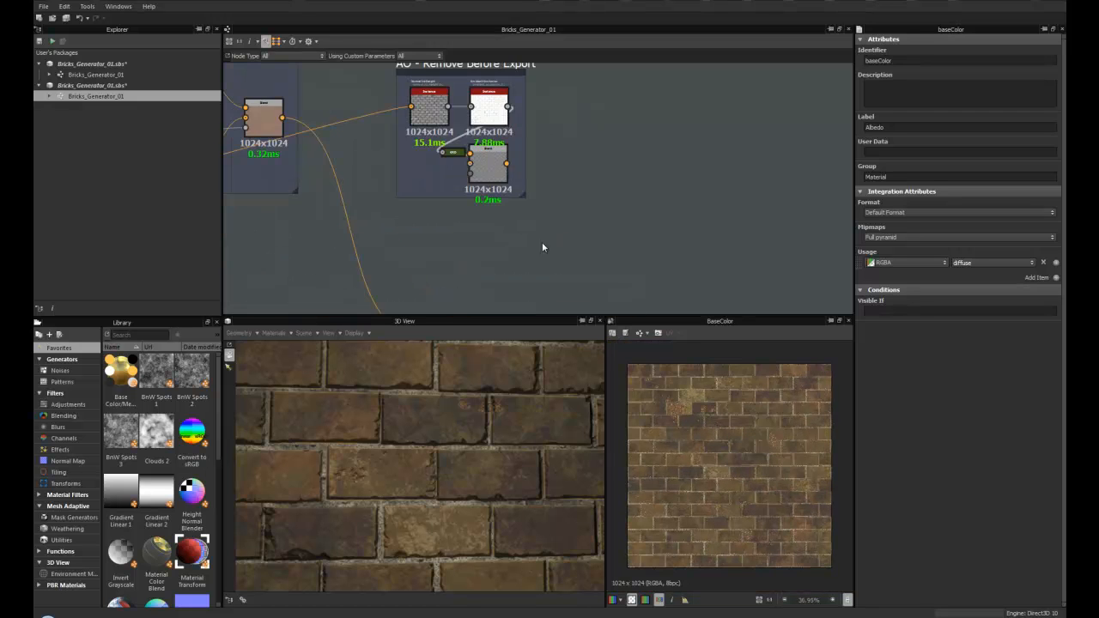
scroll(535, 232, "down", 2)
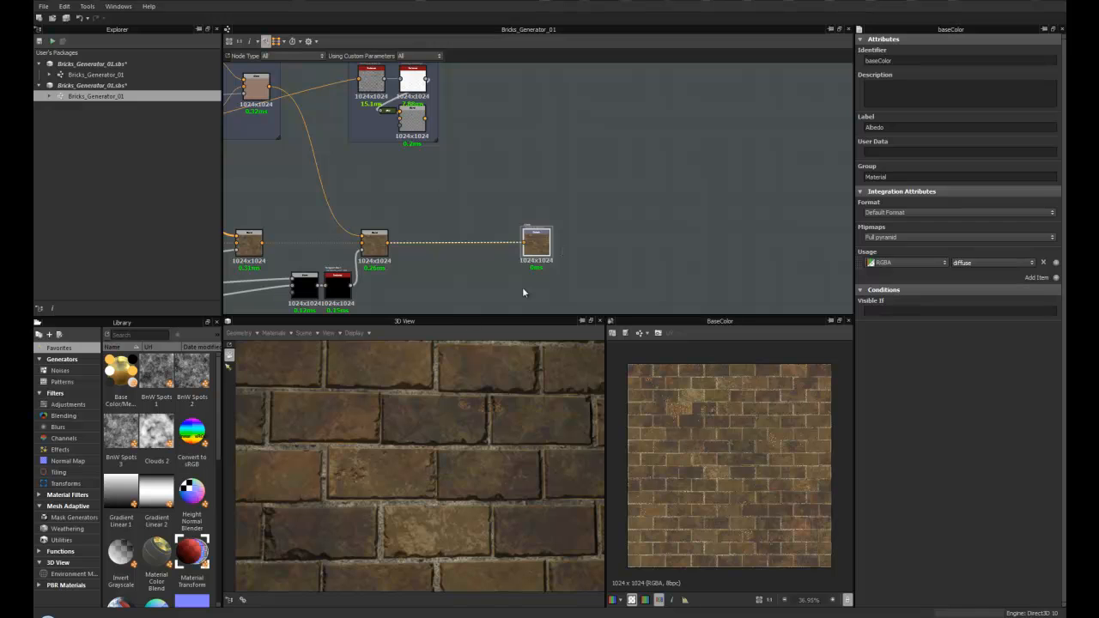
- Orbit the 3D wall preview and zoom the graph out to an overview of all frames
left_click_drag(430, 444, 423, 428)
scroll(426, 449, "down", 5)
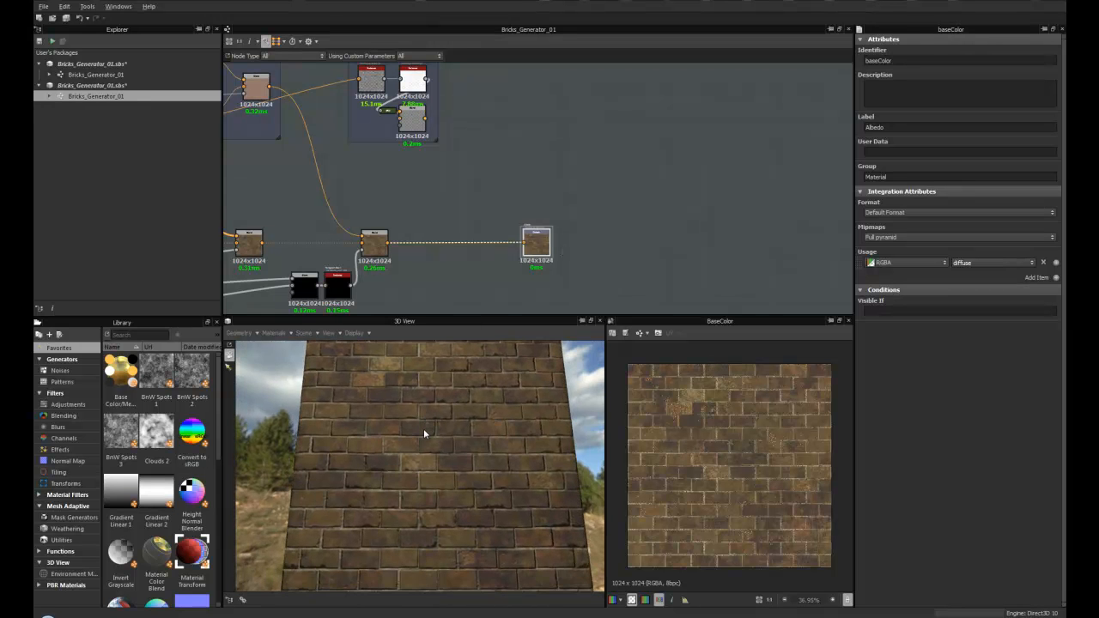
scroll(423, 428, "up", 3)
scroll(424, 431, "down", 2)
scroll(583, 198, "down", 4)
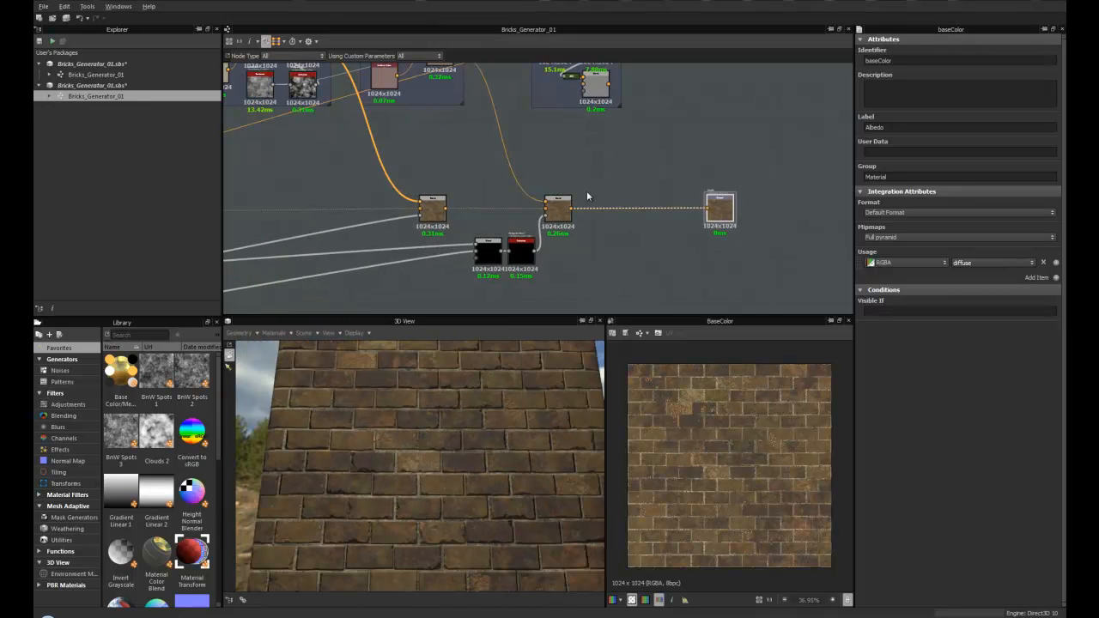
middle_click_drag(464, 209, 652, 211)
scroll(429, 176, "down", 2)
middle_click_drag(429, 176, 612, 212)
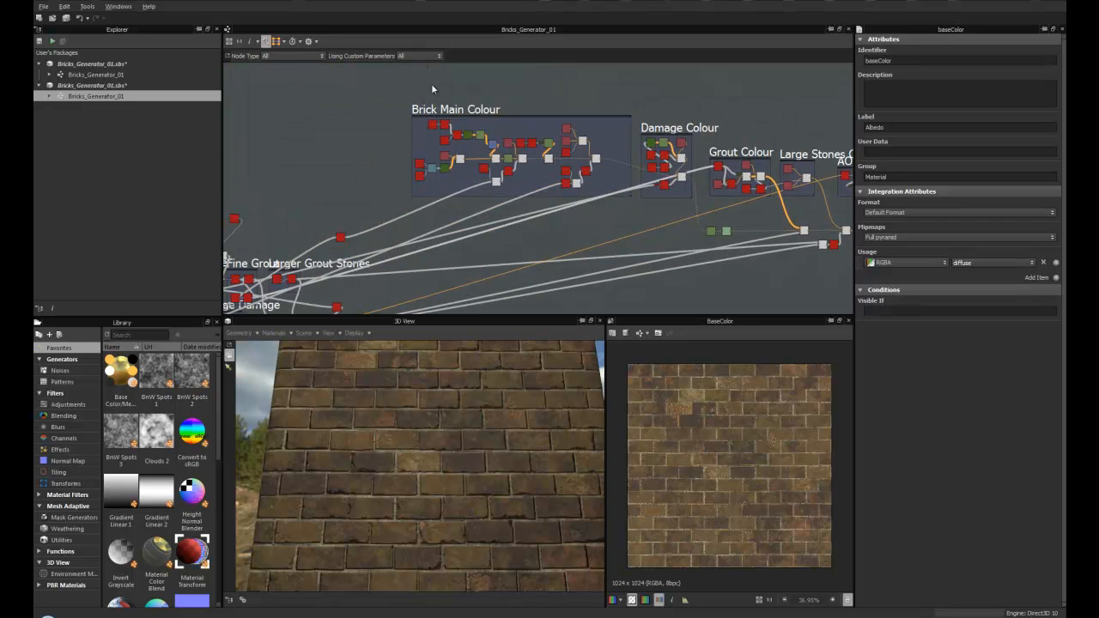
middle_click_drag(715, 216, 524, 181)
scroll(593, 216, "down", 2)
middle_click_drag(572, 242, 644, 219)
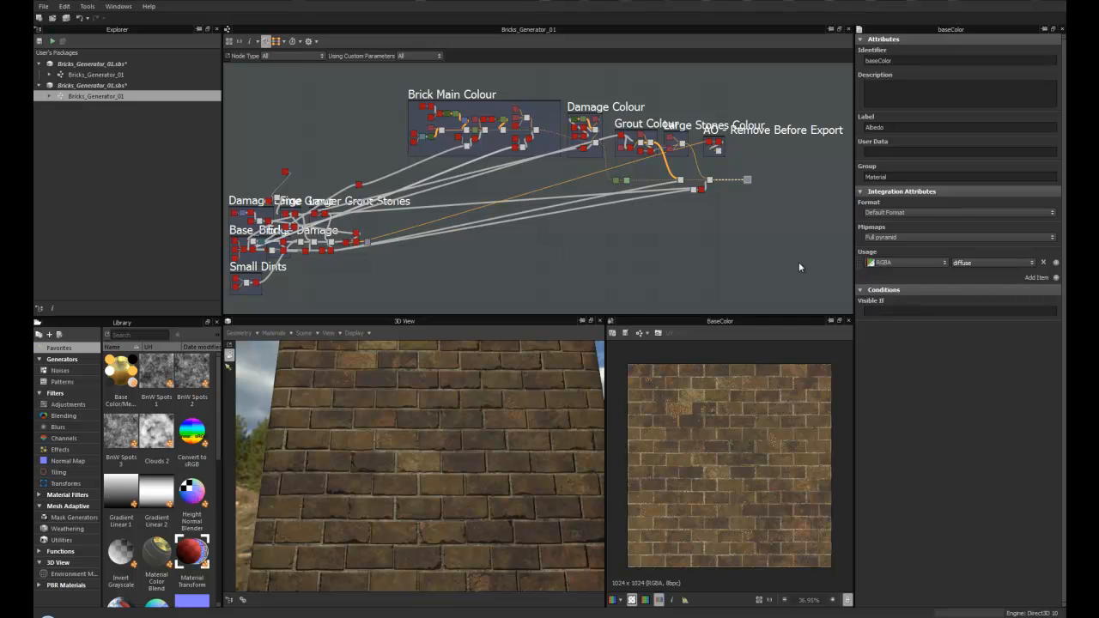
left_click_drag(449, 456, 449, 472)
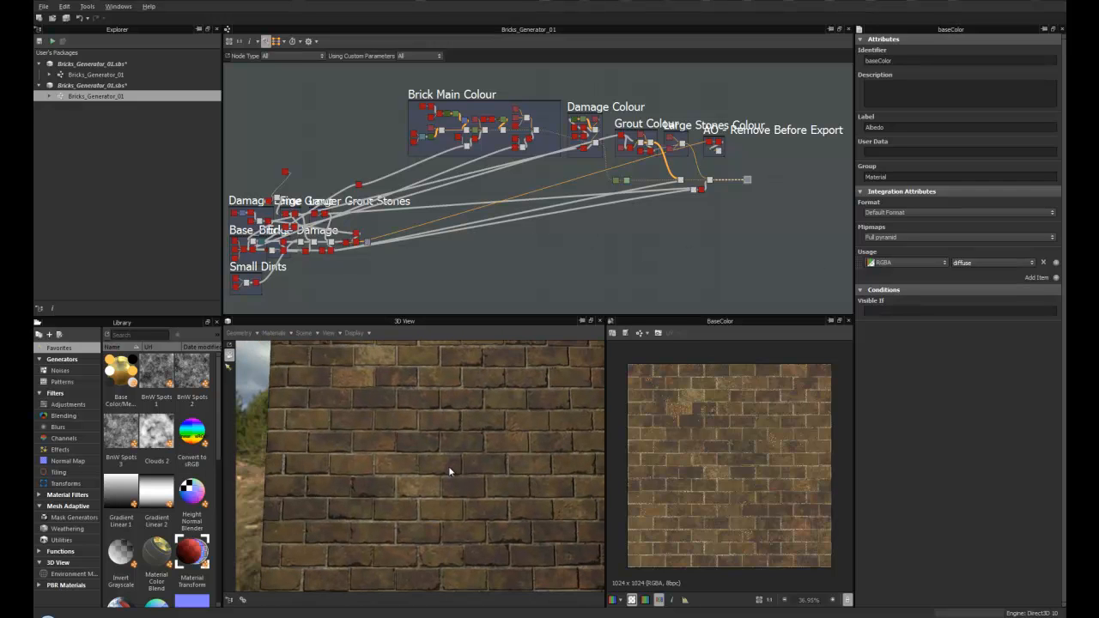
left_click(291, 333)
mouse_move(286, 347)
mouse_move(340, 370)
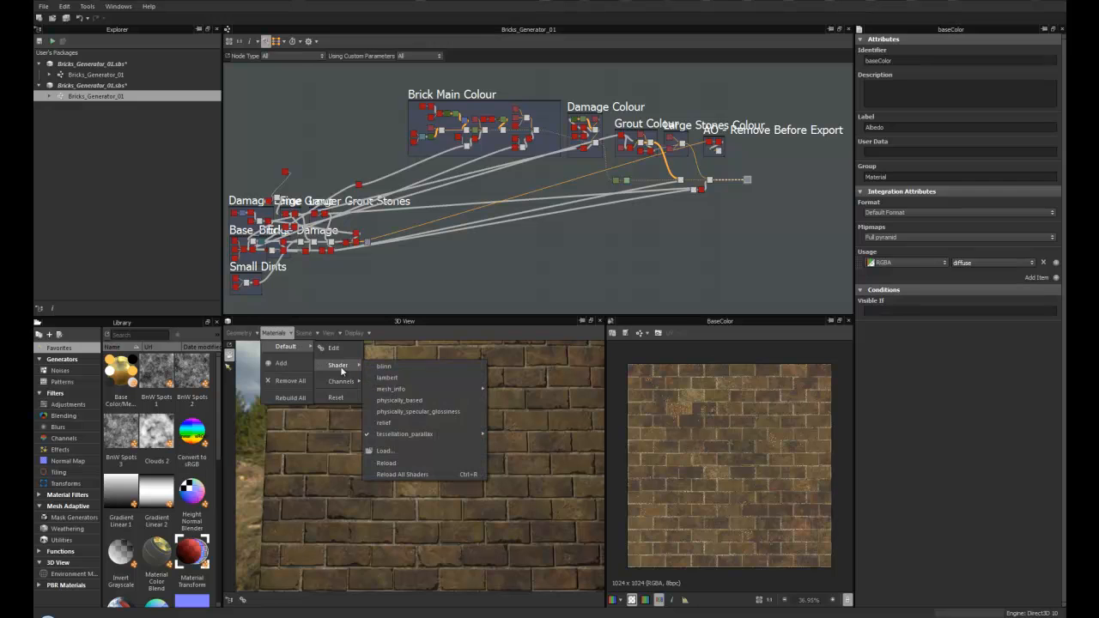
left_click(603, 269)
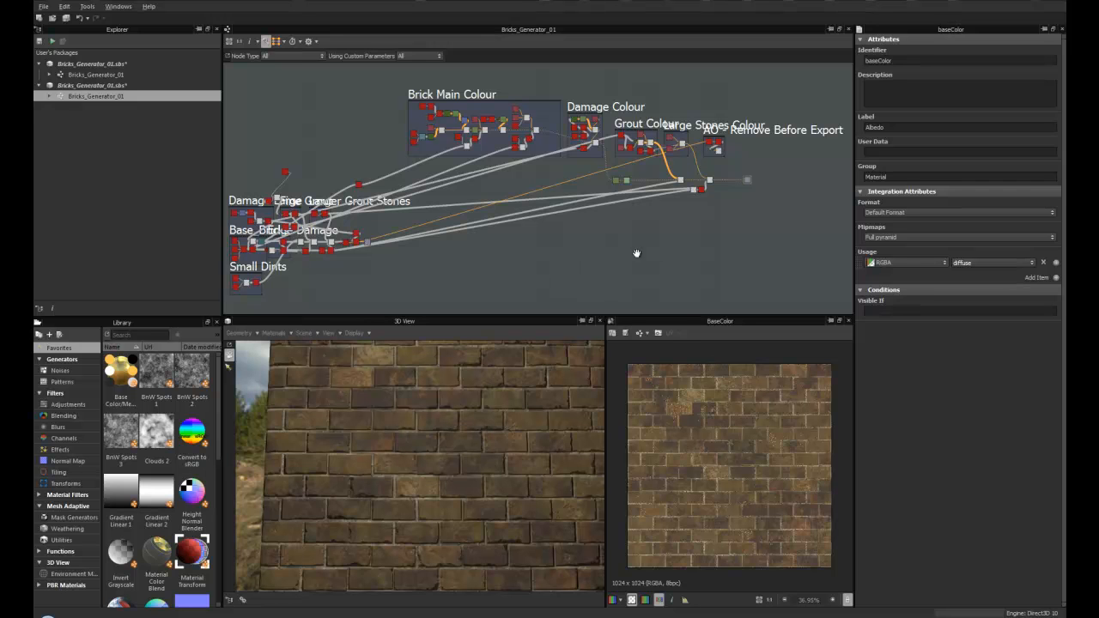
- Examine the Damage Large, Fine Grout, Larger Grout Stones, Base_Bricks and Edge Damage frames up close
middle_click_drag(659, 242, 584, 255)
scroll(584, 255, "down", 1)
middle_click_drag(435, 258, 530, 245)
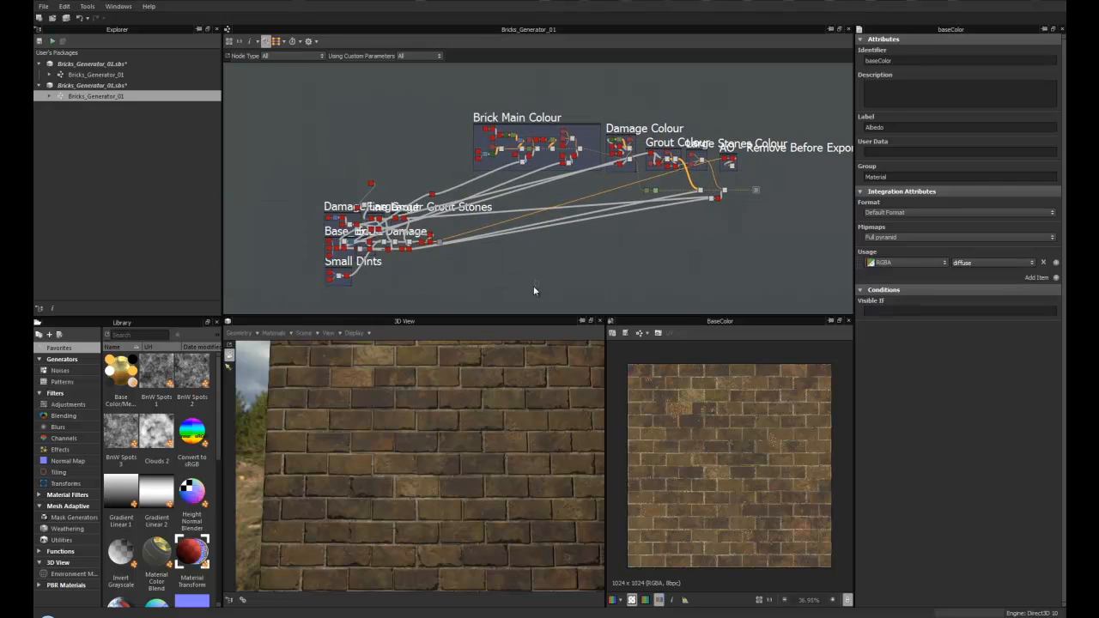
left_click_drag(538, 283, 316, 189)
scroll(398, 206, "up", 4)
middle_click_drag(390, 228, 504, 171)
scroll(504, 174, "up", 2)
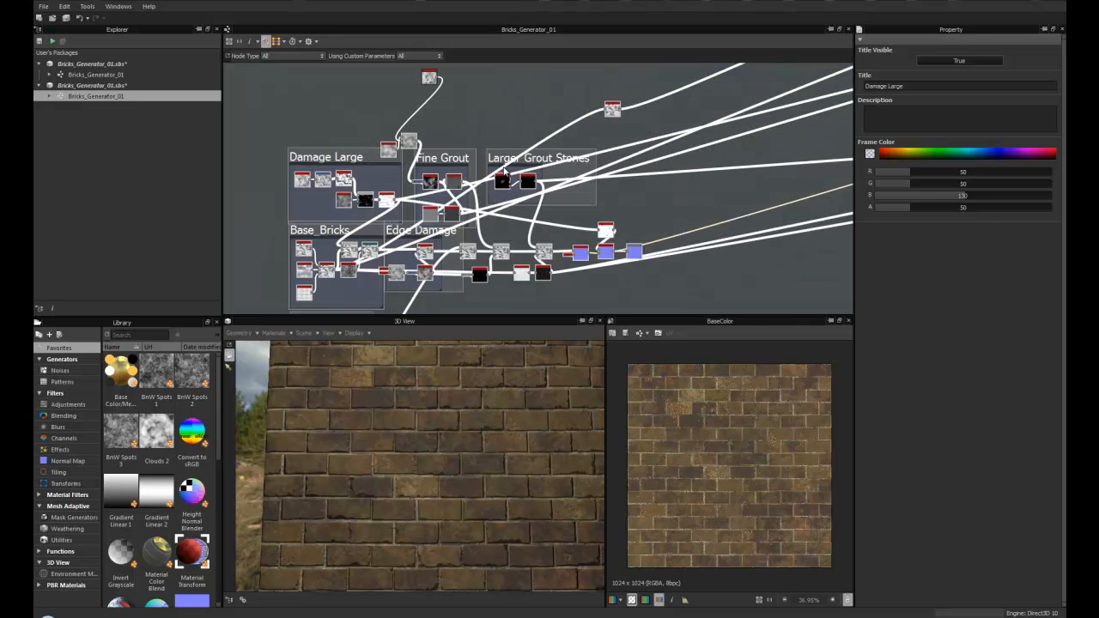
scroll(413, 270, "down", 5)
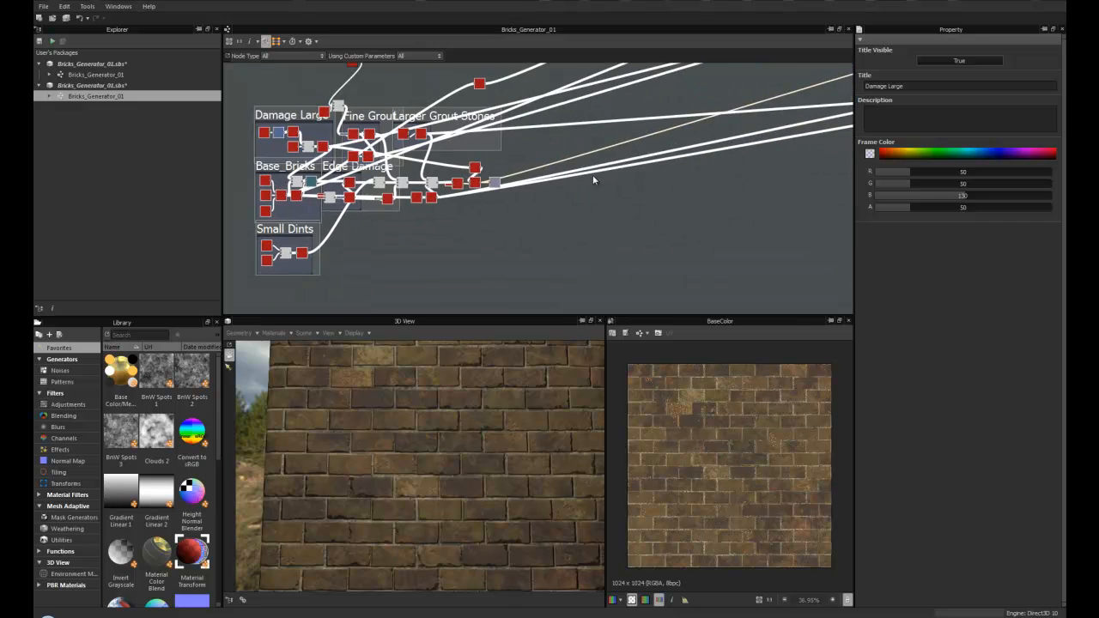
- Zoom the graph back out to the full overview and orbit the 3D wall preview
middle_click_drag(587, 239, 532, 258)
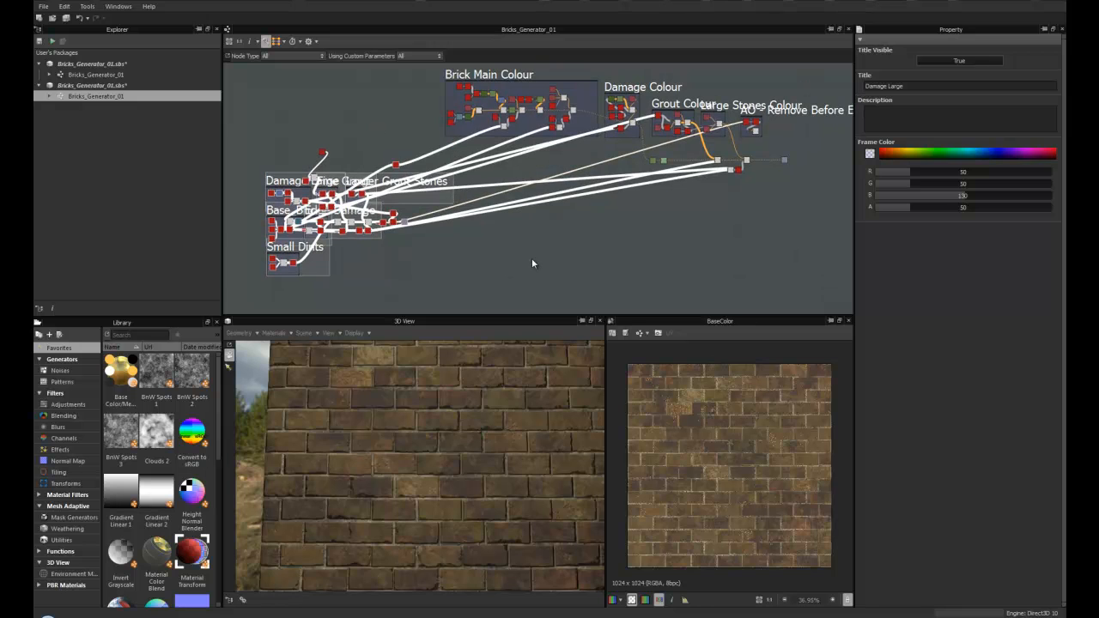
middle_click_drag(496, 223, 453, 240)
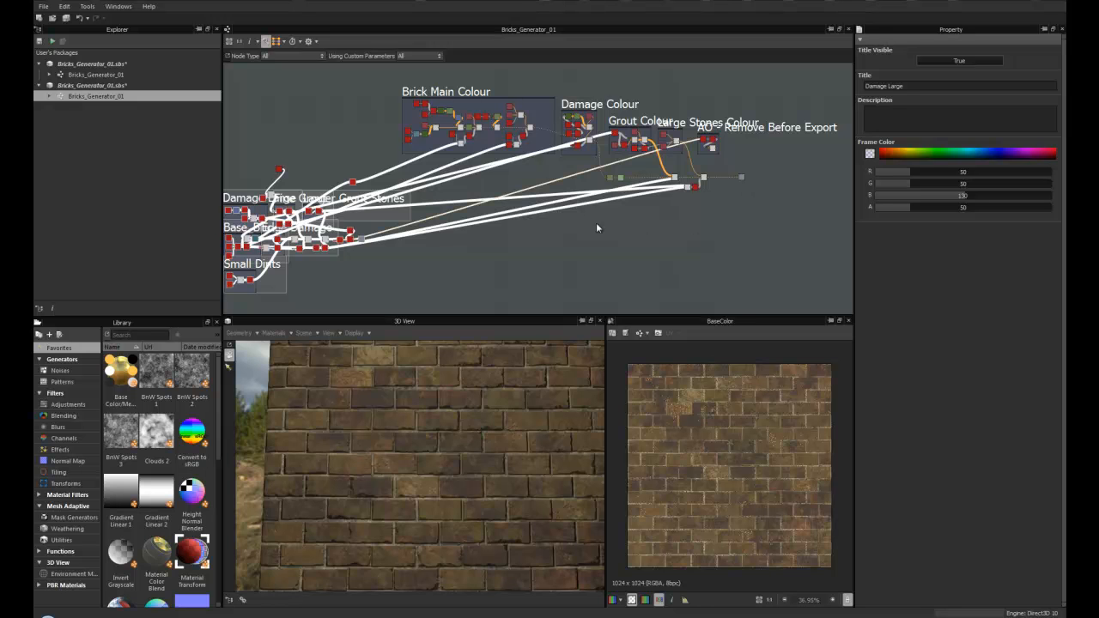
scroll(527, 233, "down", 2)
middle_click_drag(528, 233, 519, 162)
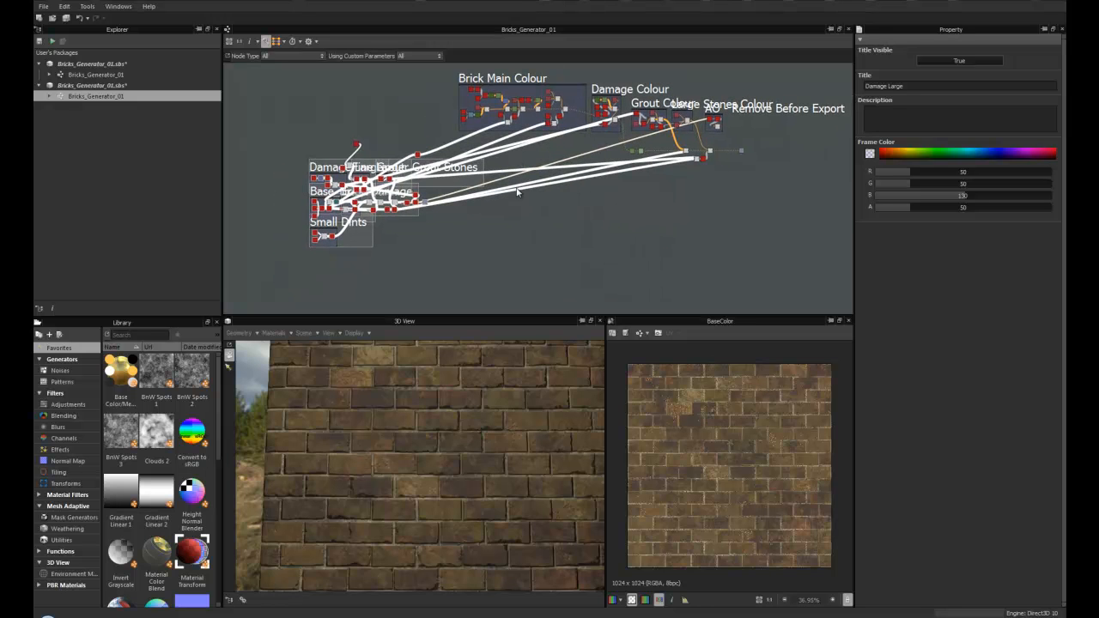
left_click_drag(274, 140, 516, 266)
scroll(453, 433, "down", 4)
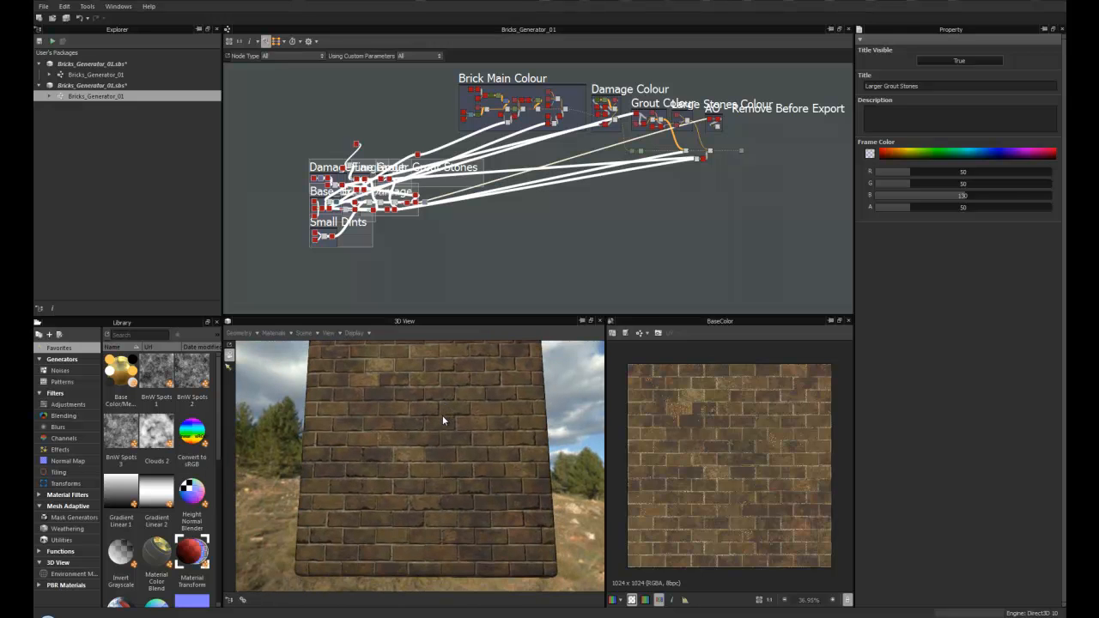
scroll(442, 414, "up", 4)
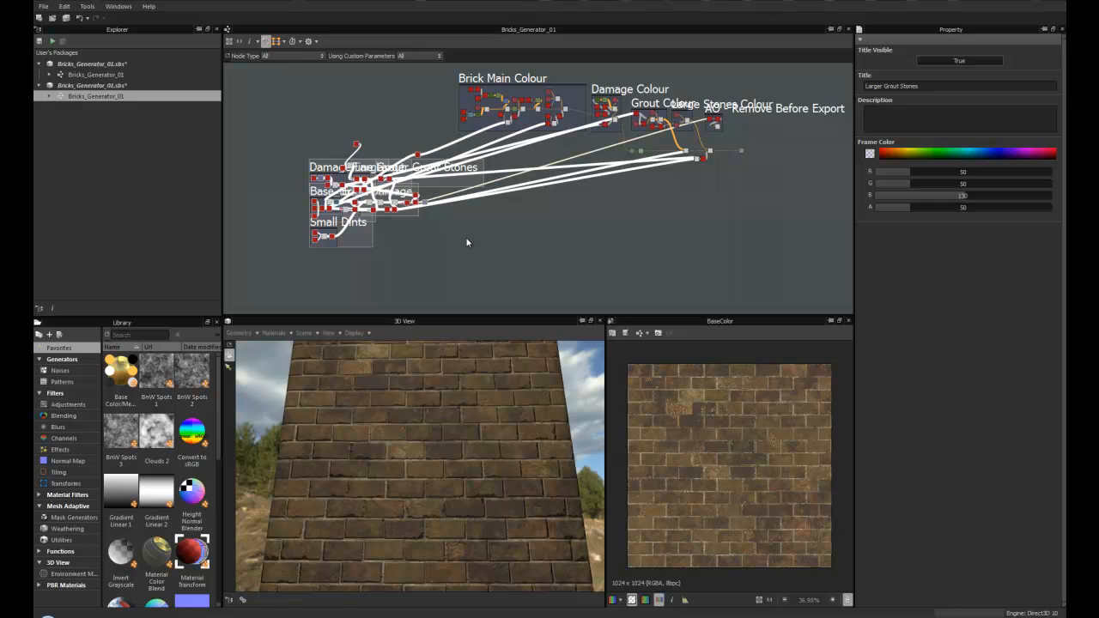
middle_click_drag(462, 238, 474, 246)
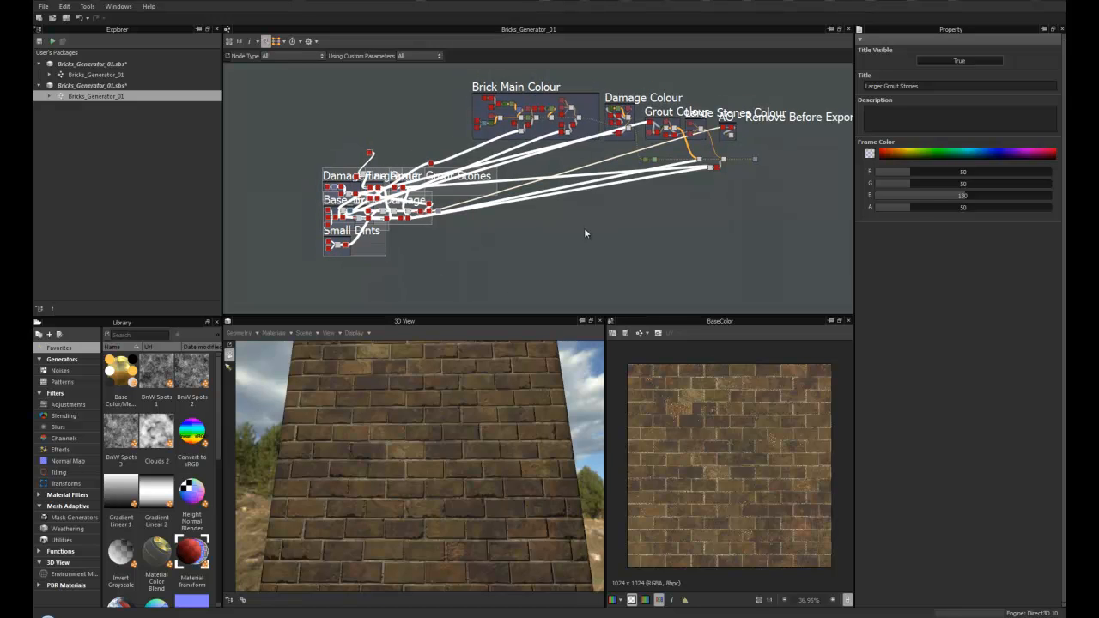
- Open the Bricks_Generator_01 graph from the other package in the Explorer
double_click(96, 76)
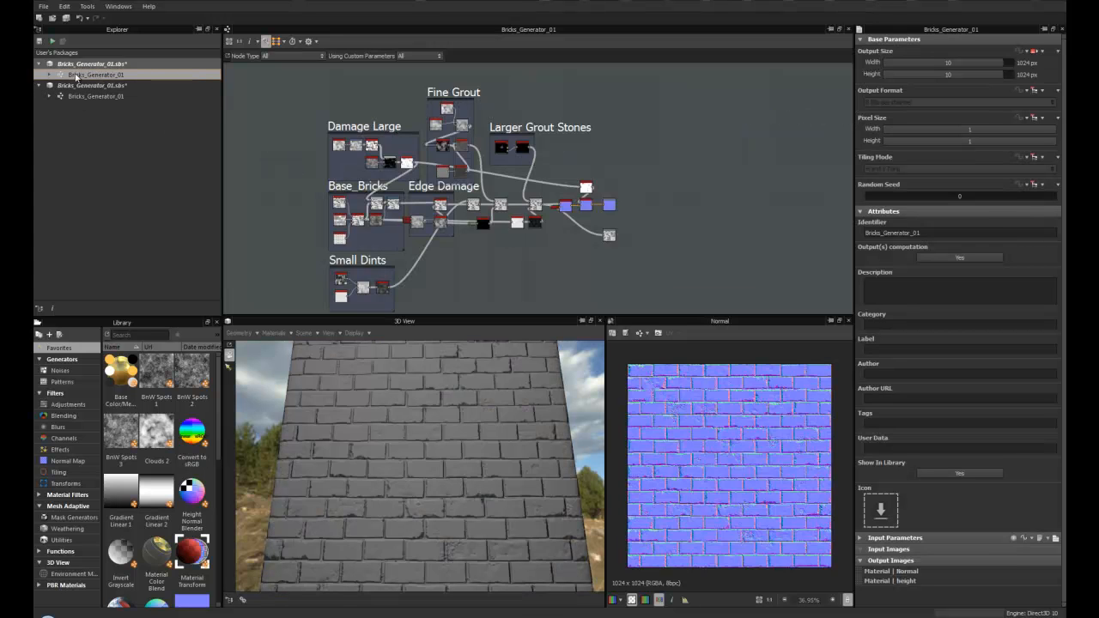
left_click(39, 65)
left_click(39, 76)
left_click(97, 75)
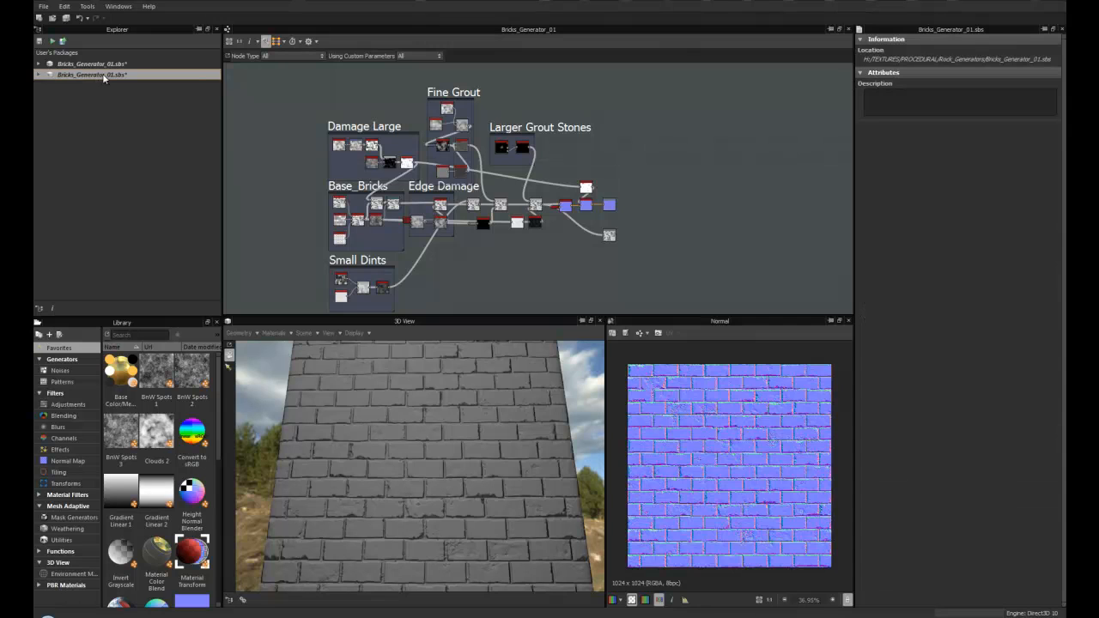
left_click(38, 76)
left_click(39, 66)
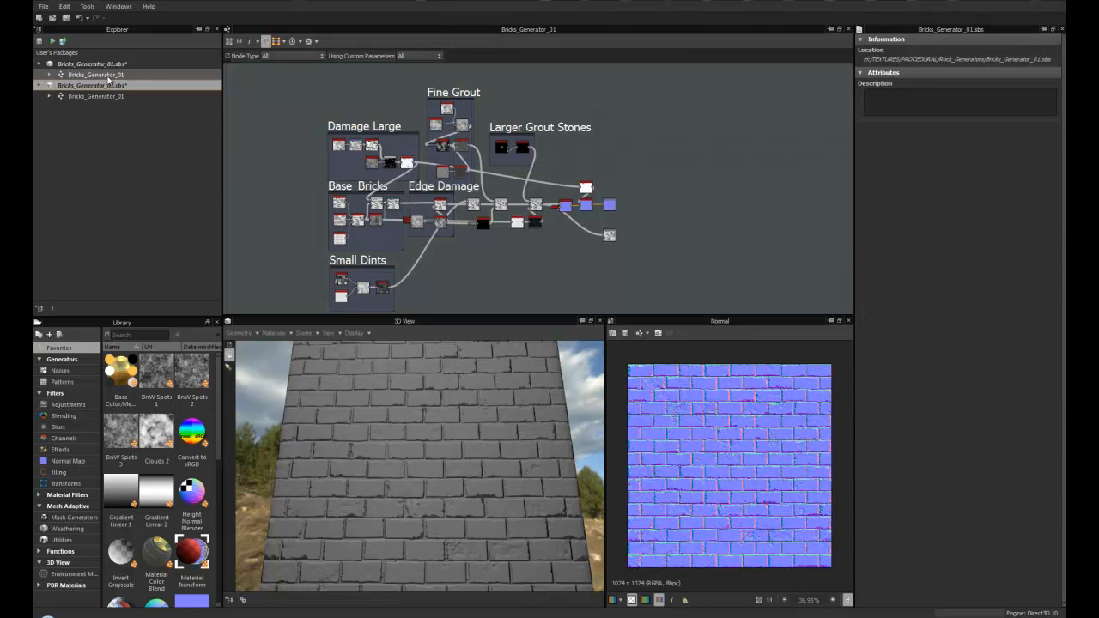
left_click(110, 76)
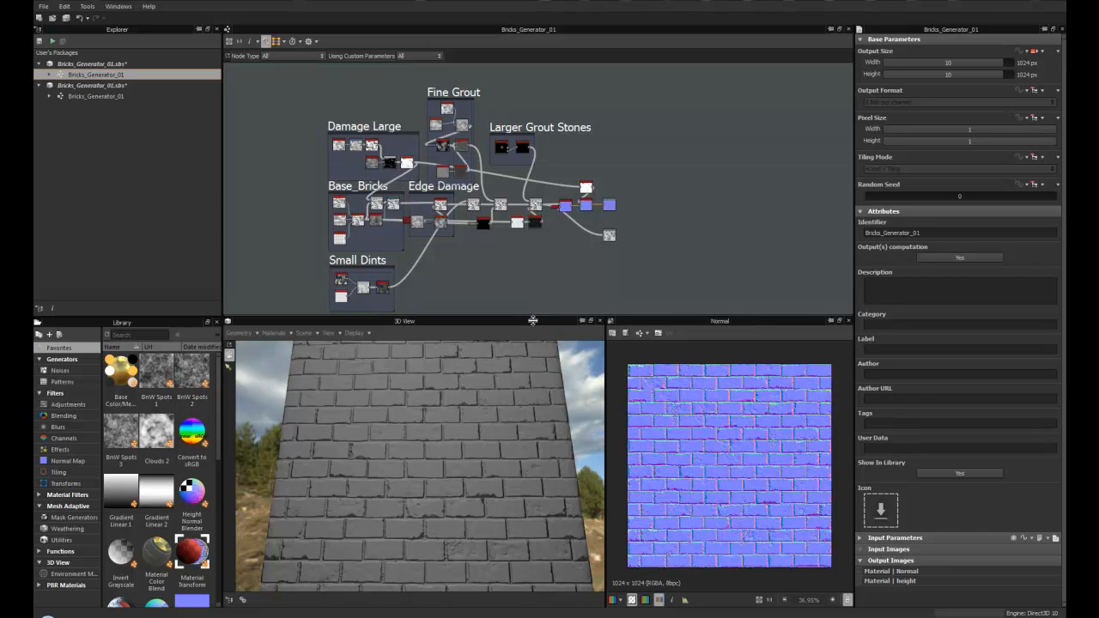
- Enlarge the graph area by lowering the divider above the 3D and 2D views
left_click_drag(533, 316, 534, 368)
scroll(439, 470, "up", 3)
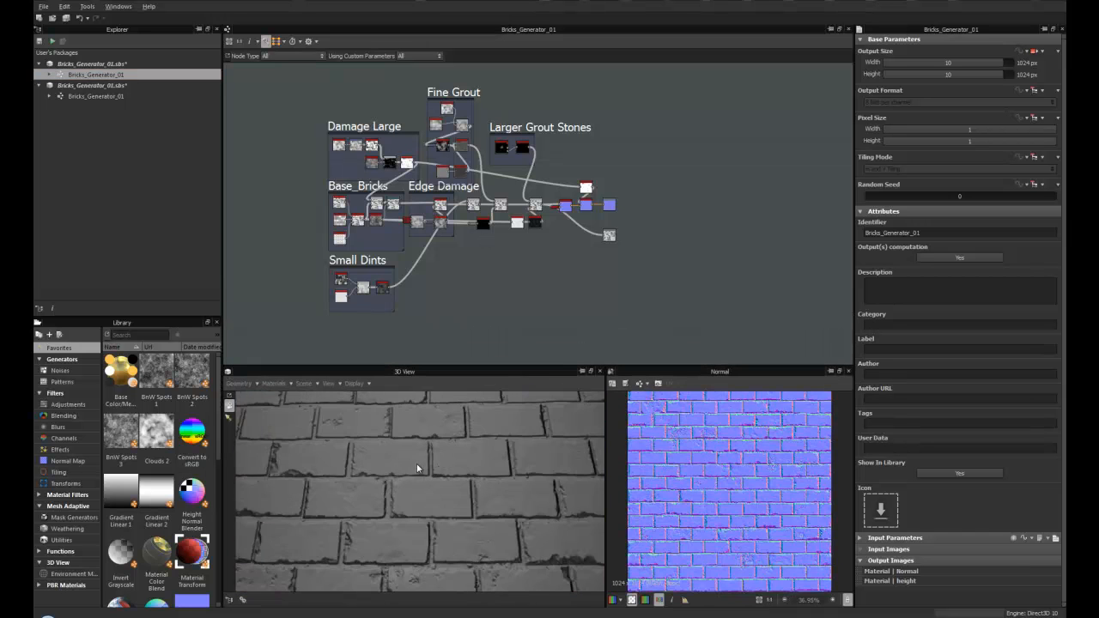
scroll(420, 487, "down", 5)
scroll(413, 434, "down", 2)
- Preview the Height output and then the Normal output, orbiting the 3D view
double_click(608, 235)
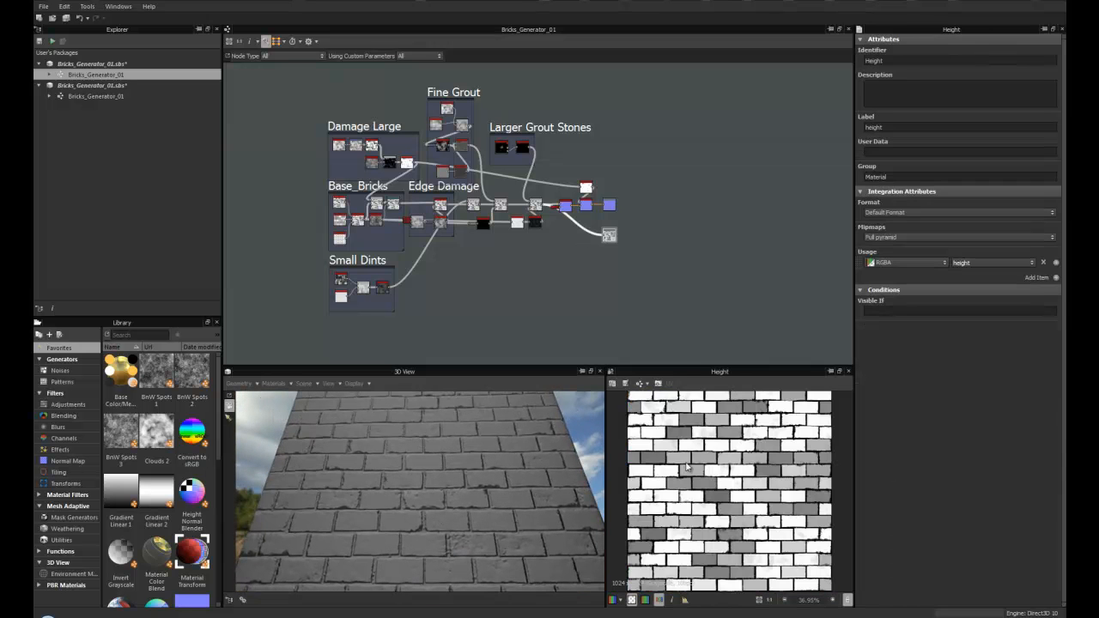
double_click(610, 206)
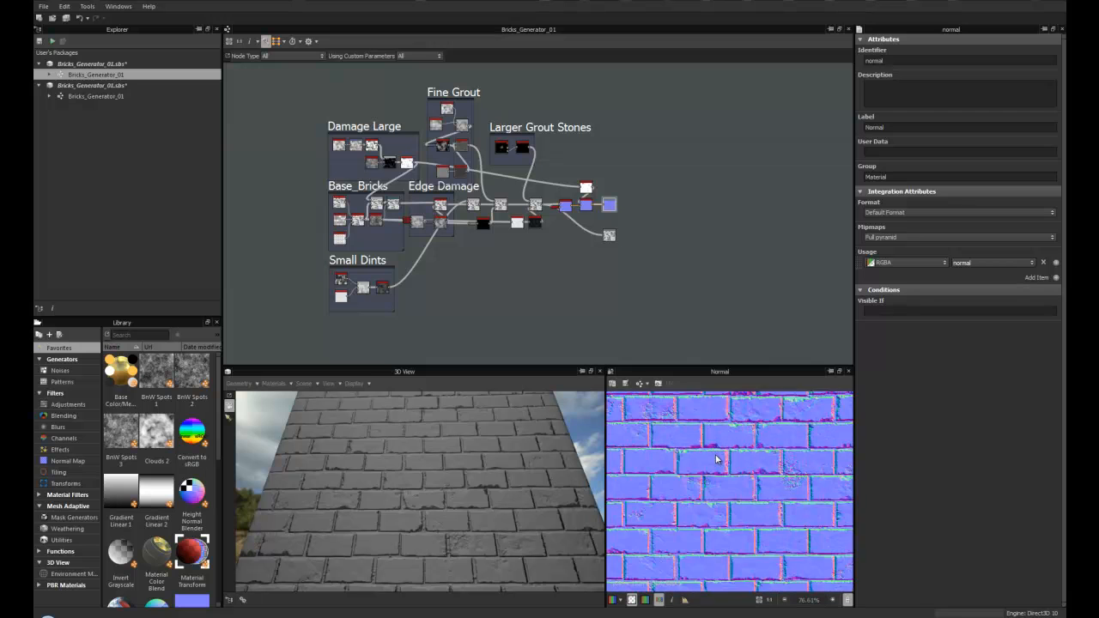
left_click_drag(411, 473, 416, 512)
scroll(403, 286, "up", 8)
scroll(500, 330, "down", 5)
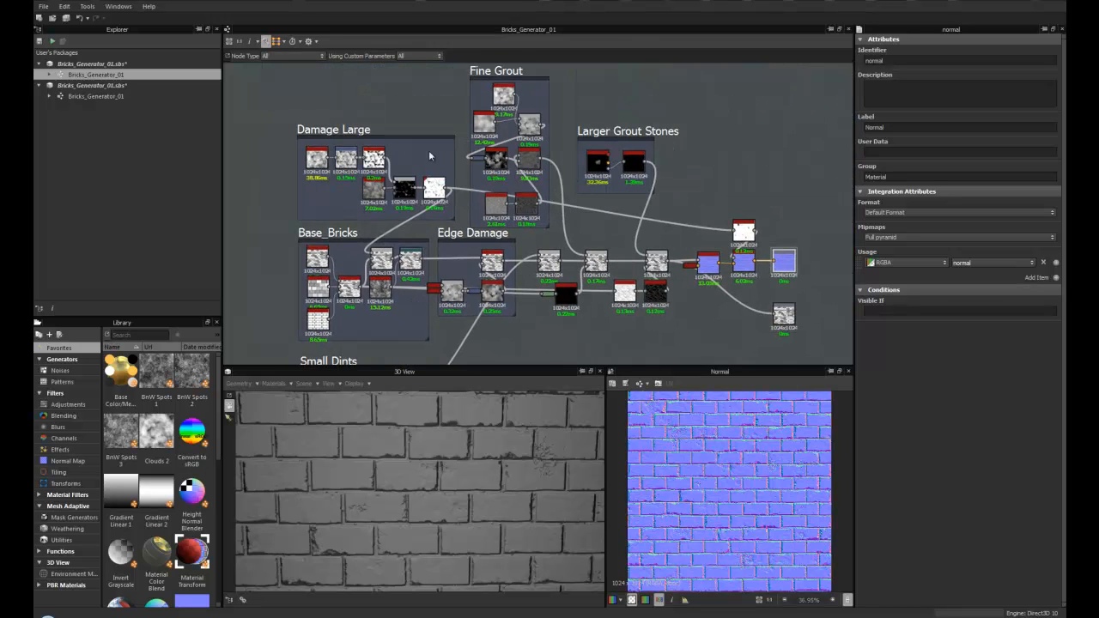
- Pan the height graph and select the Larger Grout Stones frame to inspect it
middle_click_drag(446, 178, 405, 190)
left_click_drag(586, 143, 590, 167)
middle_click_drag(434, 229, 512, 219)
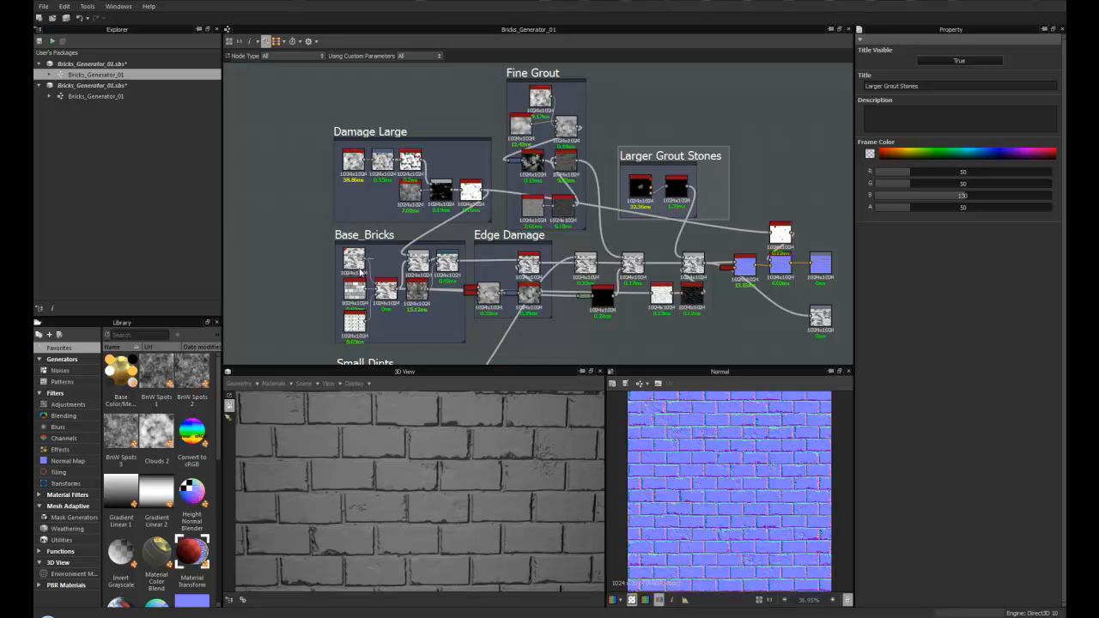
- Search the library for brick nodes
scroll(450, 292, "down", 2)
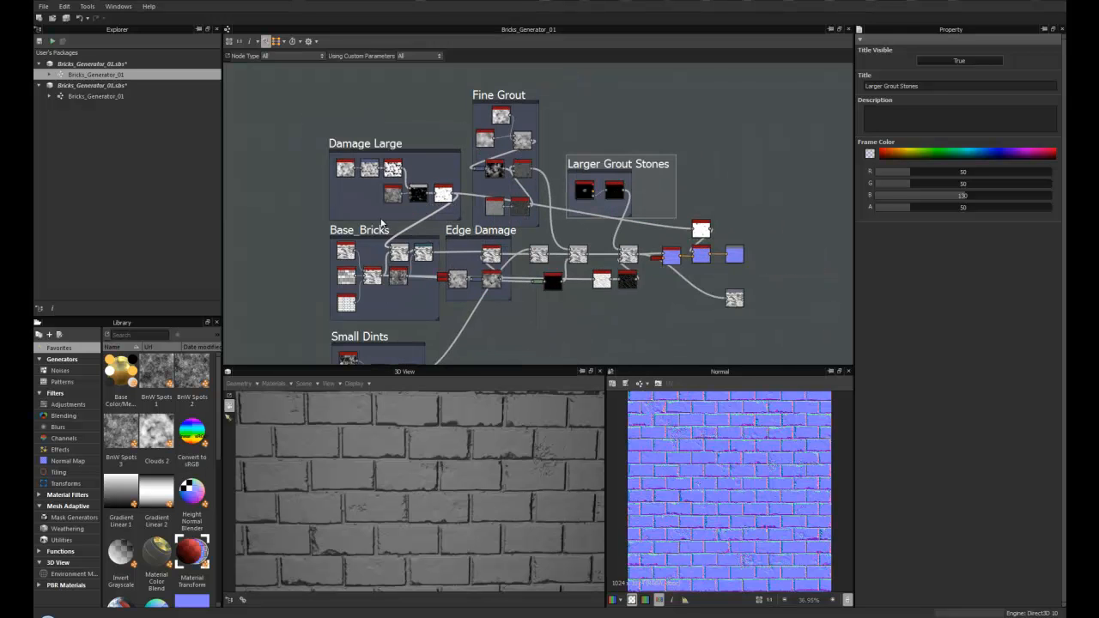
scroll(380, 223, "up", 5)
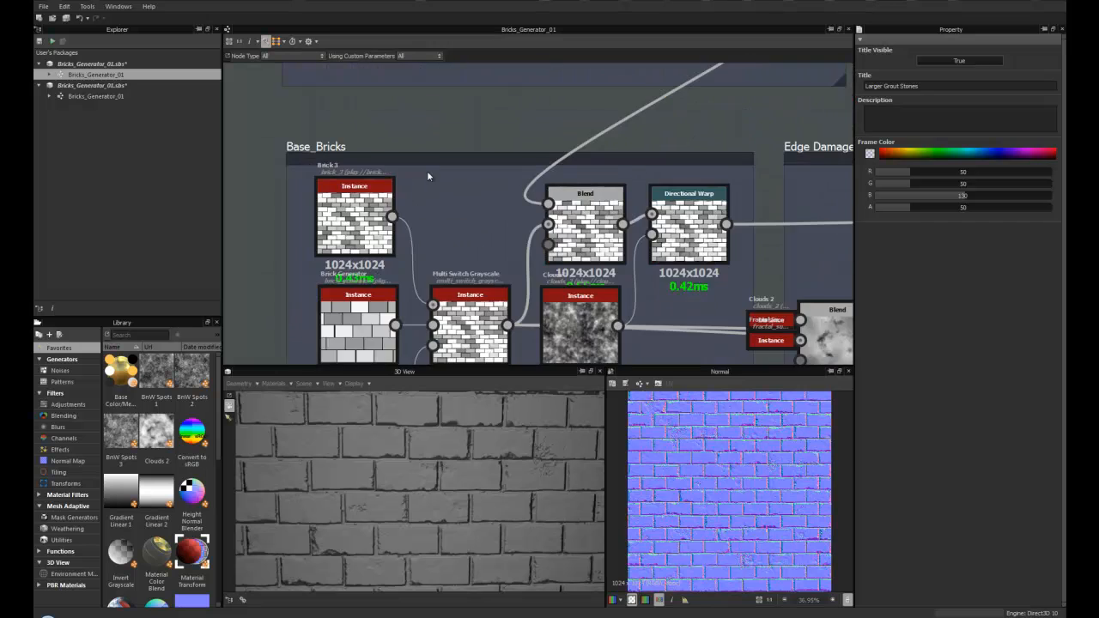
middle_click_drag(420, 182, 403, 135)
scroll(418, 170, "down", 1)
middle_click_drag(430, 187, 401, 174)
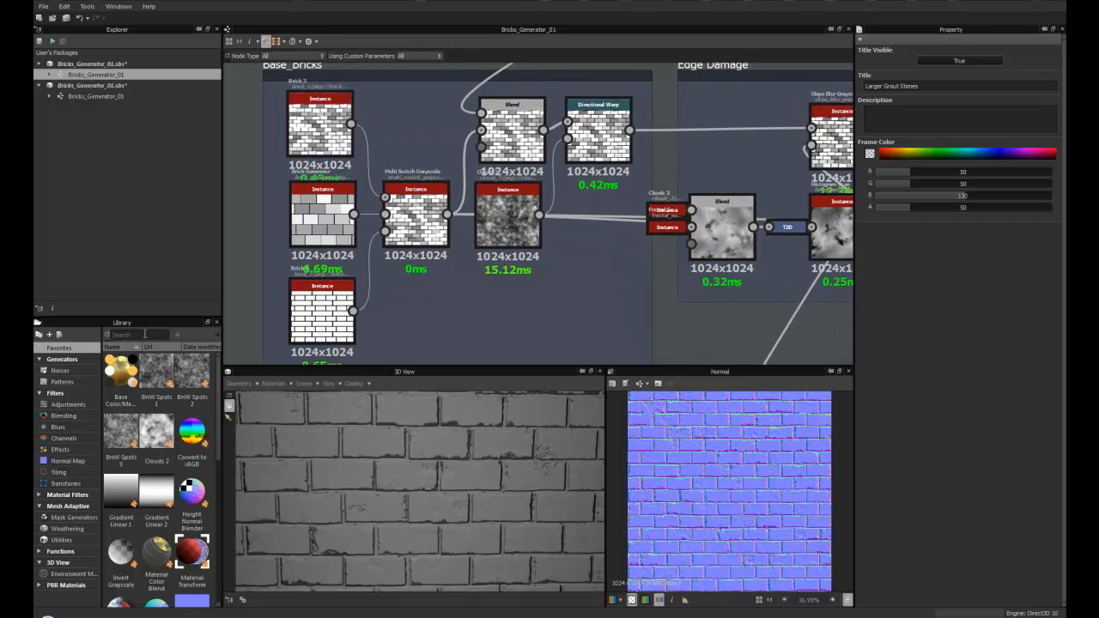
type("brick")
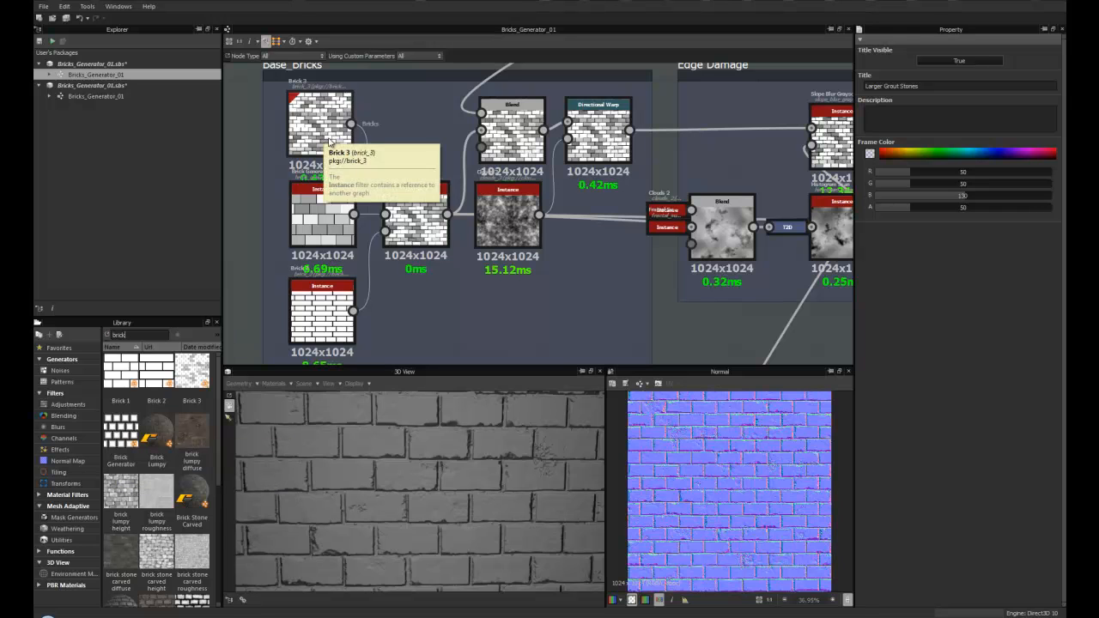
- Open the Brick 3 node's parameters in the Base_Bricks frame and set its Luminance Variation to 0
middle_click_drag(398, 150, 418, 151)
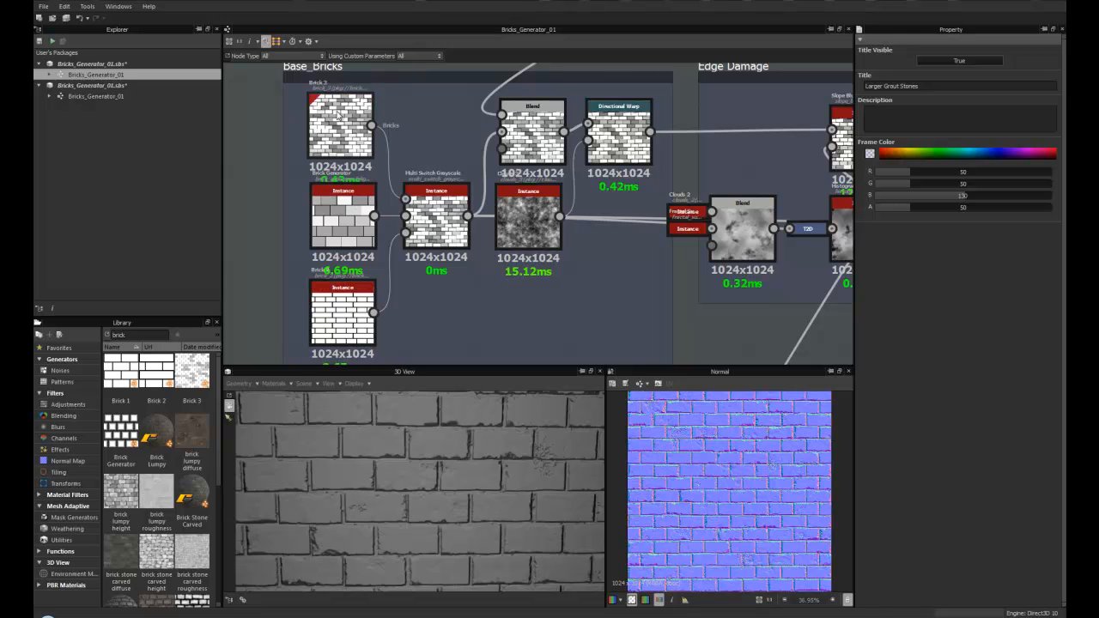
scroll(338, 133, "up", 5)
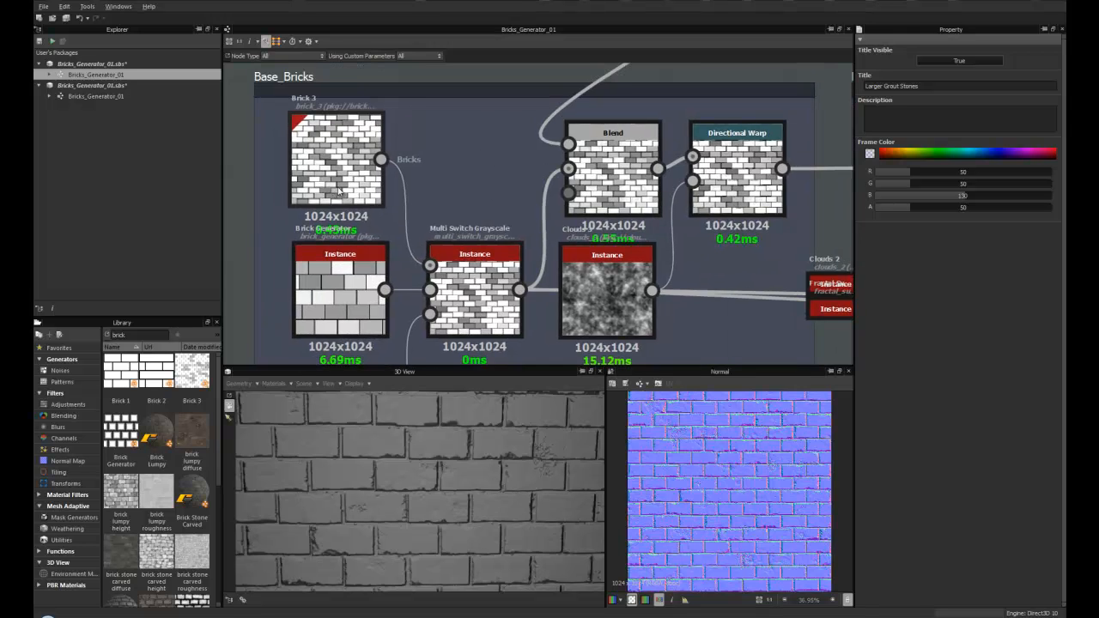
double_click(334, 189)
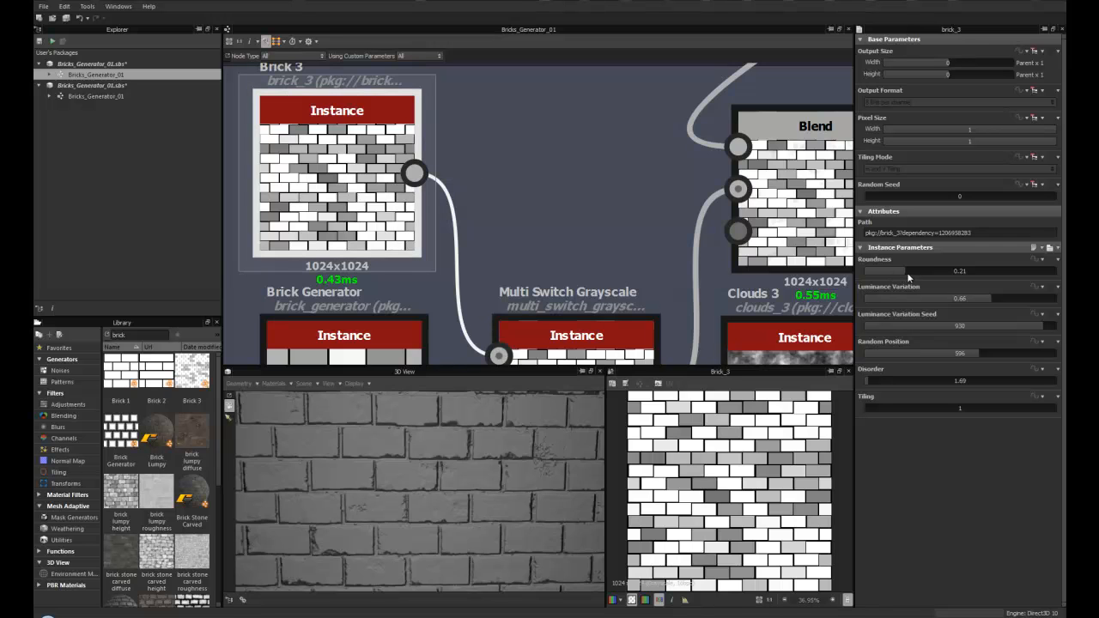
scroll(783, 430, "up", 3)
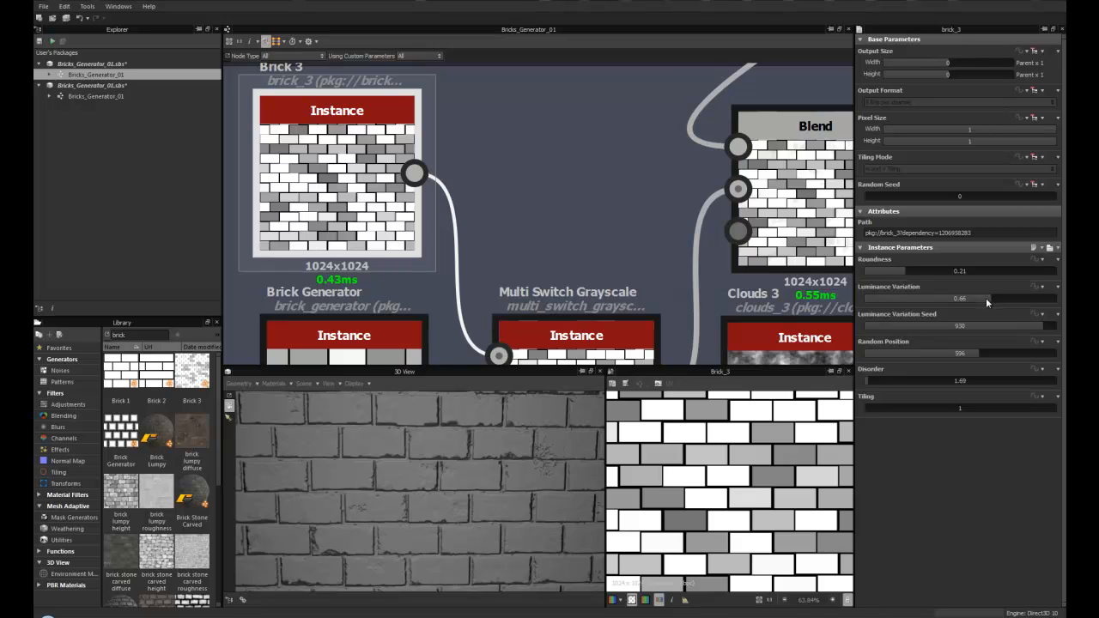
left_click_drag(985, 297, 861, 300)
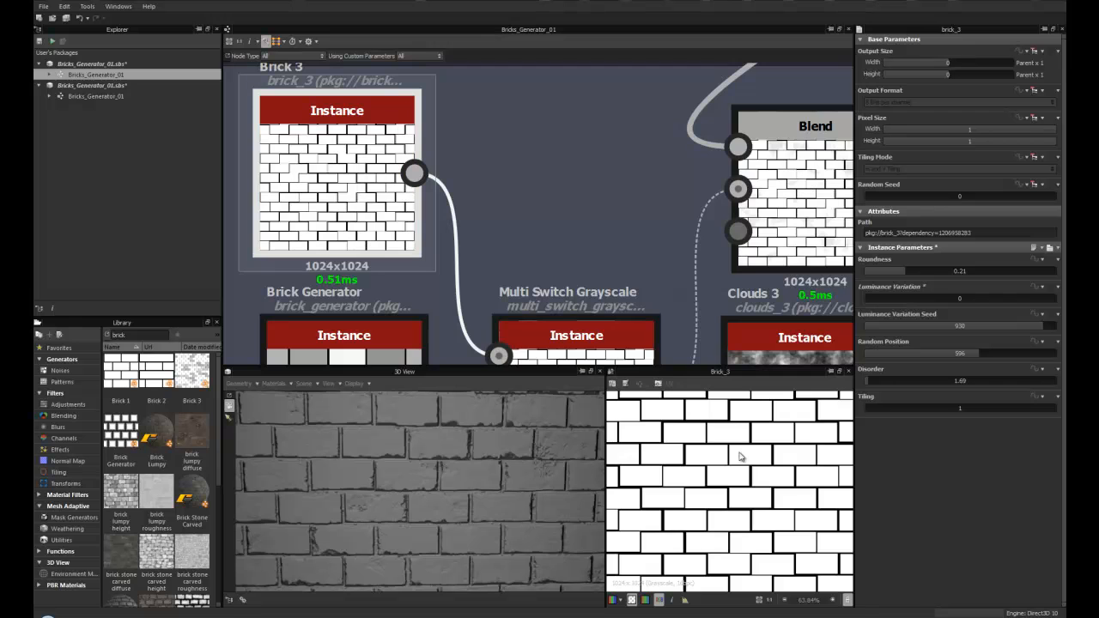
- Set Brick 3's Luminance Variation to 0.53
scroll(677, 508, "down", 5)
scroll(678, 507, "up", 2)
left_click_drag(871, 300, 969, 300)
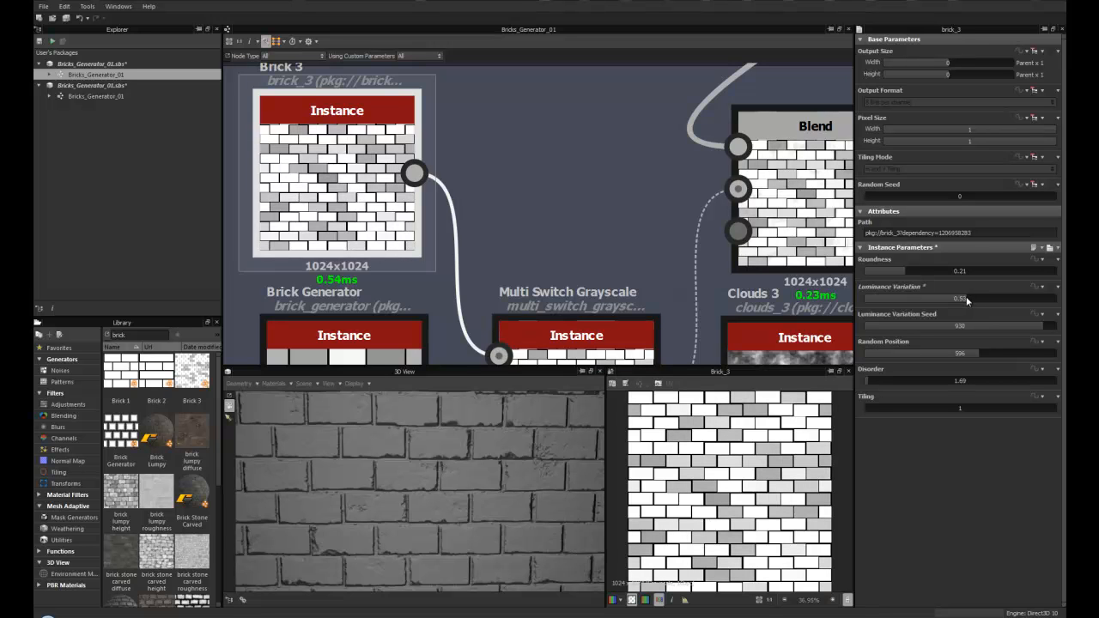
- Set Brick 3's Random Position to 579
scroll(745, 525, "down", 1)
scroll(745, 525, "up", 1)
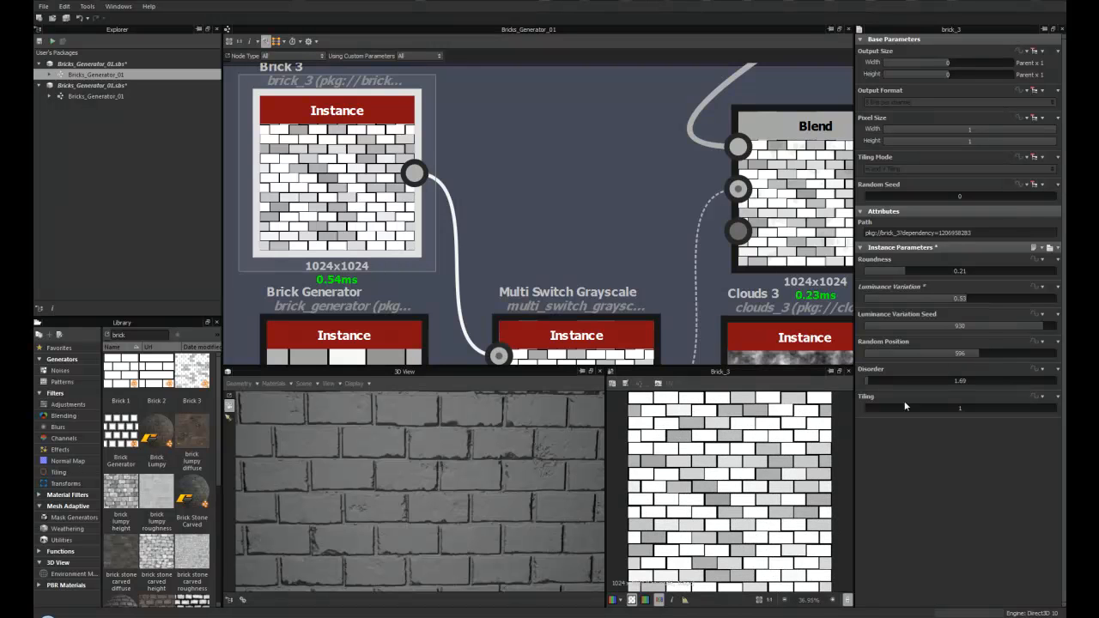
mouse_move(969, 355)
left_mouse_down()
mouse_move(953, 353)
mouse_move(975, 348)
left_mouse_up()
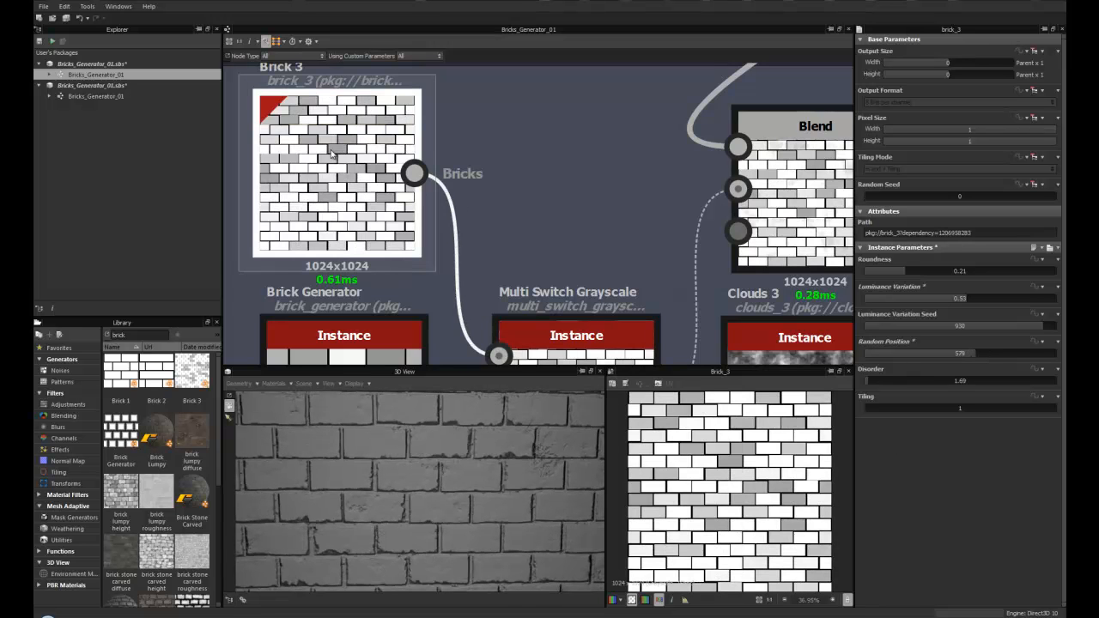
scroll(350, 213, "down", 3)
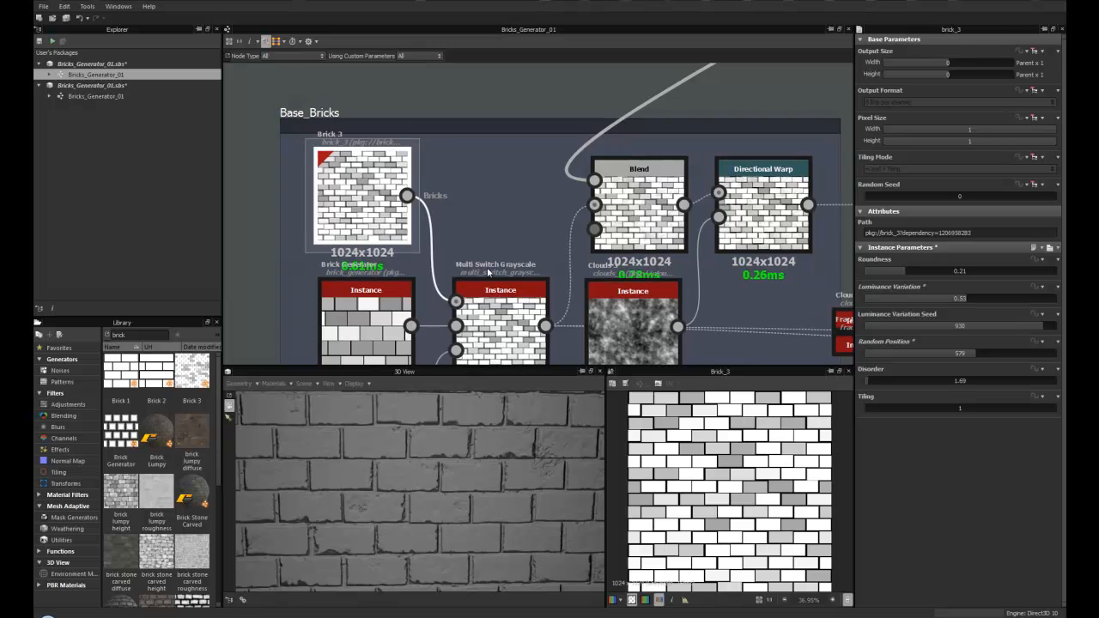
scroll(520, 238, "down", 2)
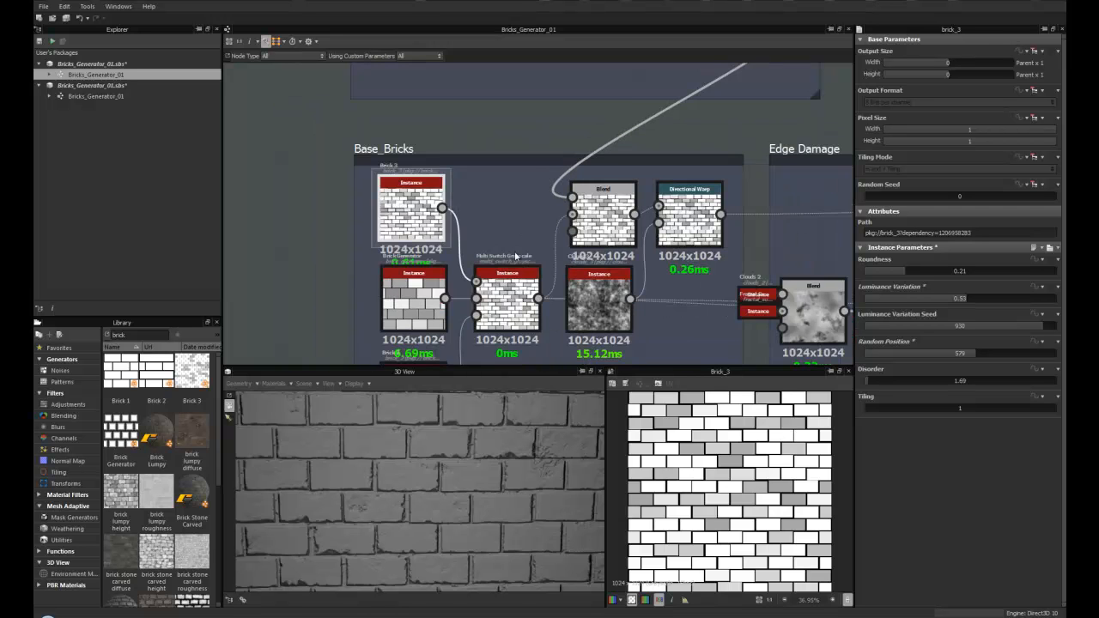
middle_click_drag(522, 241, 474, 203)
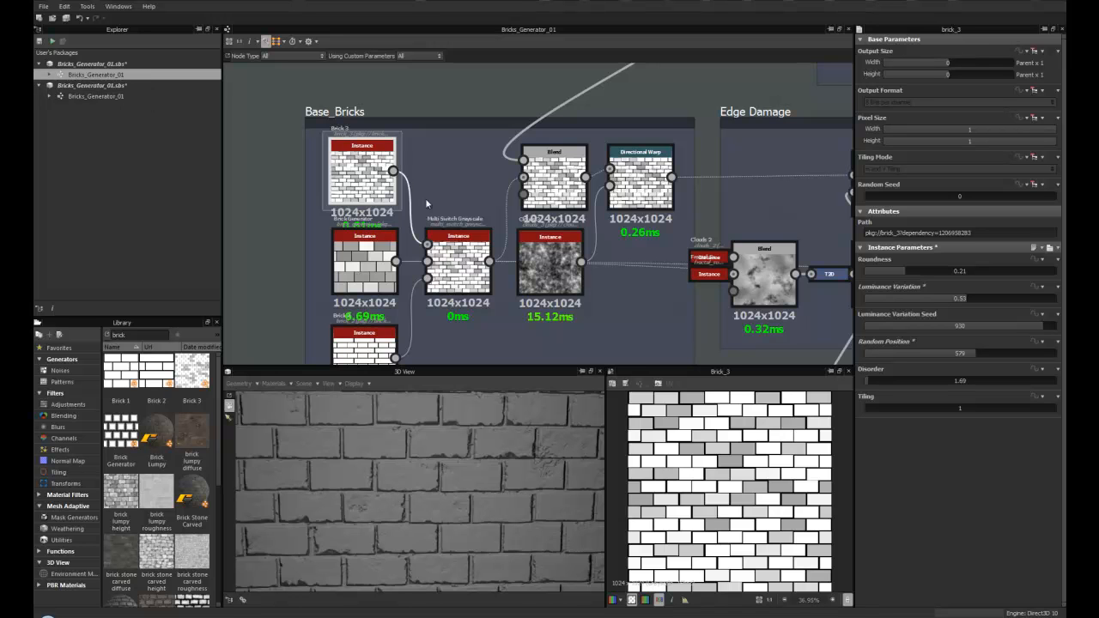
scroll(426, 203, "down", 1)
scroll(326, 199, "down", 1)
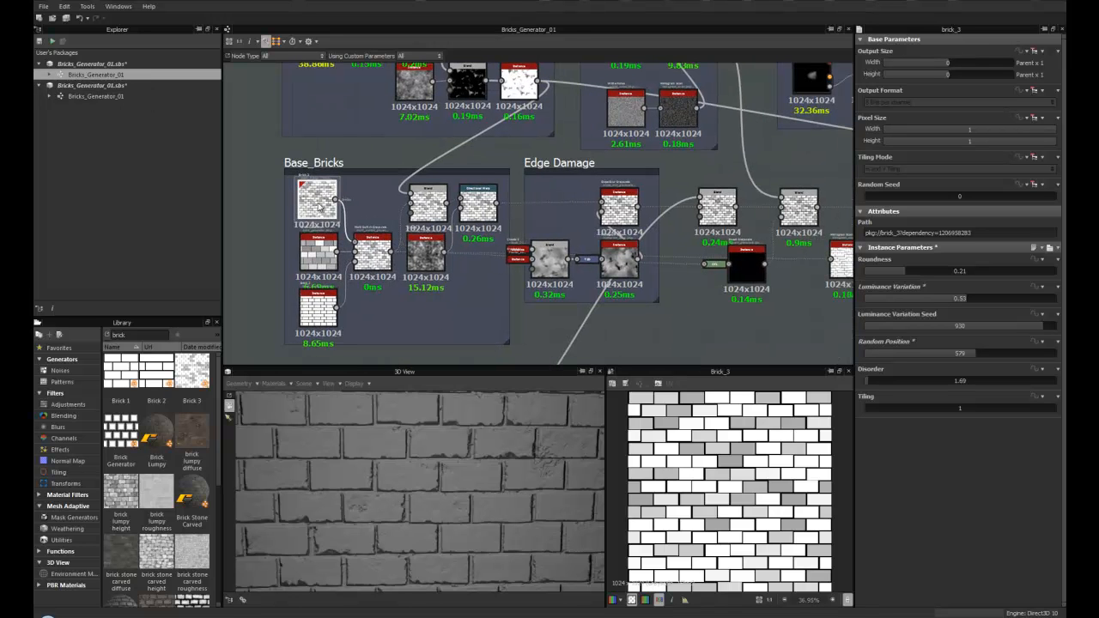
middle_click_drag(345, 211, 381, 211)
scroll(382, 234, "up", 3)
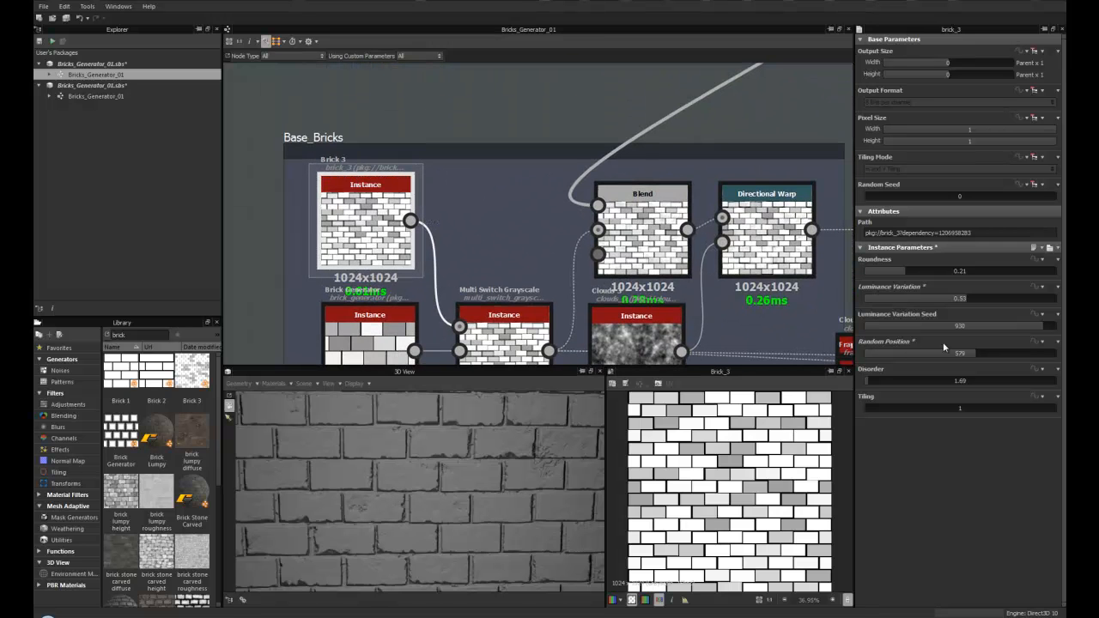
right_click(340, 203)
left_click(406, 282)
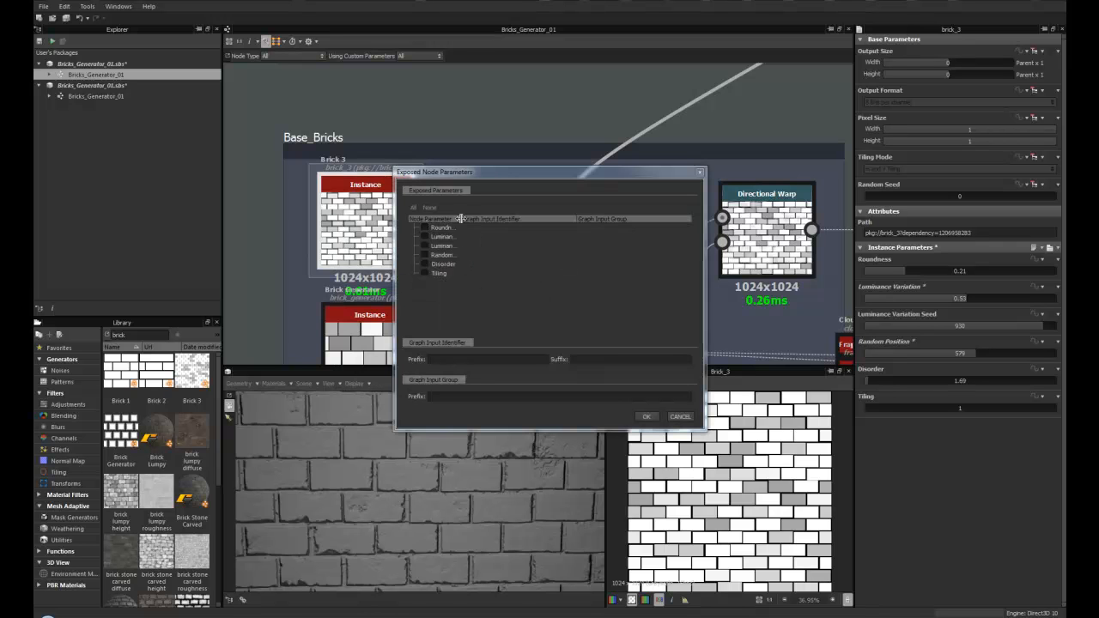
left_click_drag(462, 219, 519, 220)
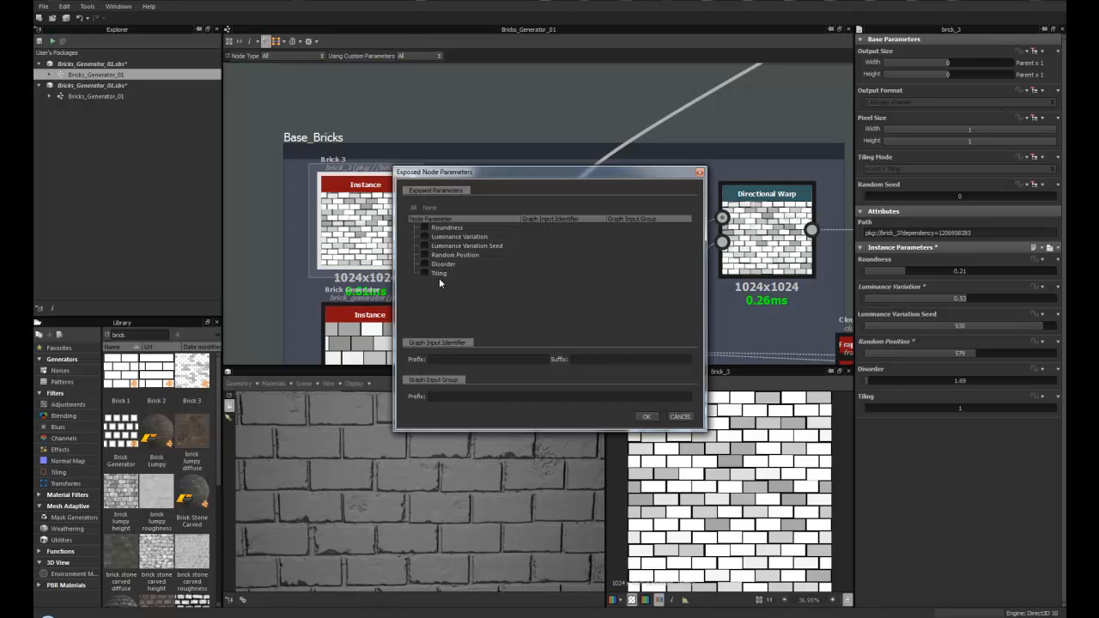
left_click(424, 229)
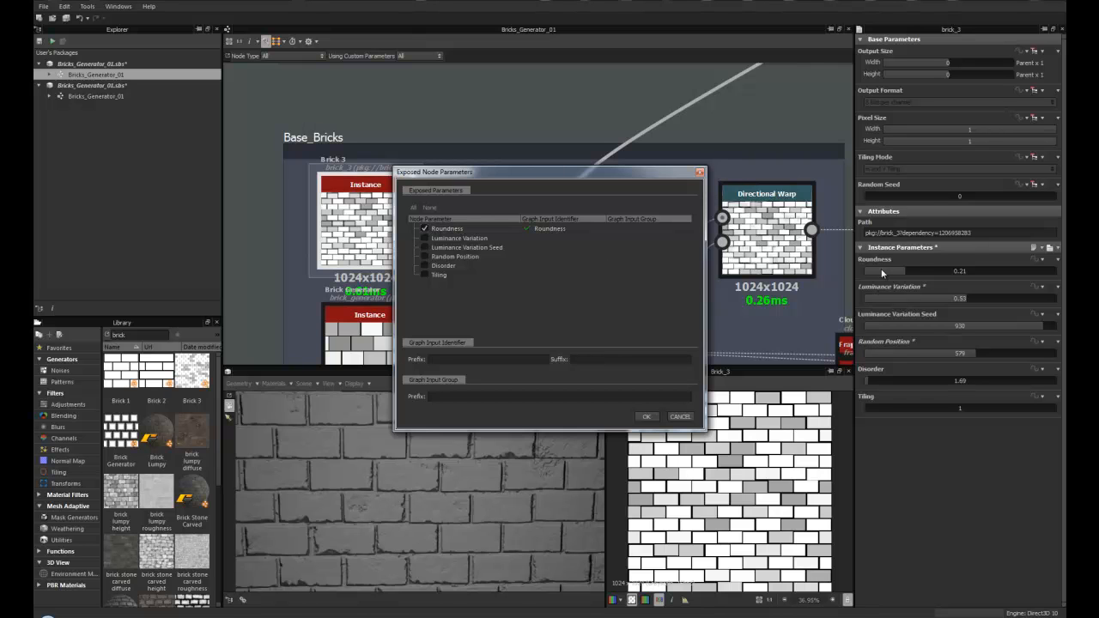
left_click(680, 416)
- Select the Multi Switch Grayscale node and set its Input Switch to 2
scroll(444, 228, "down", 4)
middle_click_drag(487, 247, 435, 168)
scroll(432, 235, "up", 2)
scroll(460, 190, "down", 1)
middle_click_drag(441, 207, 432, 238)
mouse_move(434, 236)
middle_mouse_down()
mouse_move(429, 214)
mouse_move(431, 227)
middle_mouse_up()
scroll(429, 222, "up", 1)
scroll(429, 222, "down", 1)
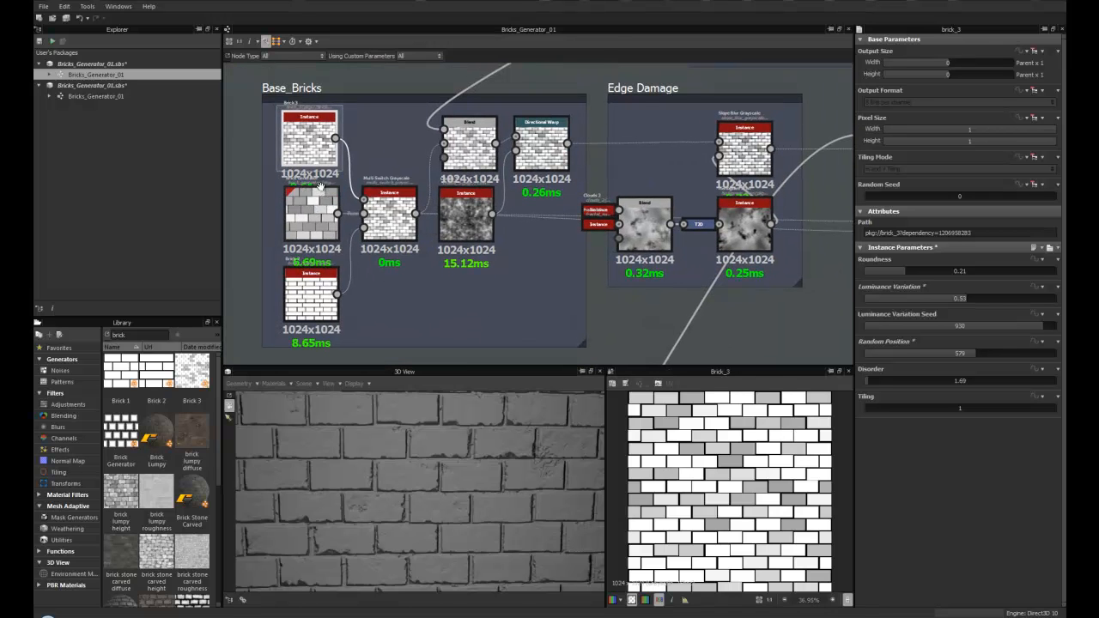
middle_click_drag(313, 208, 322, 213)
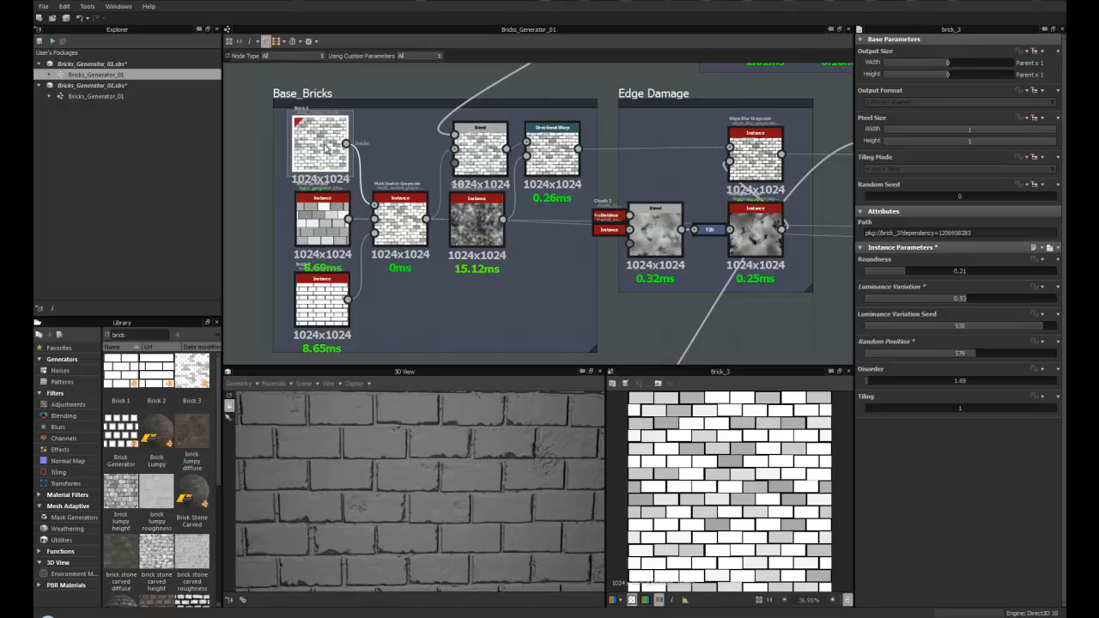
scroll(368, 192, "up", 2)
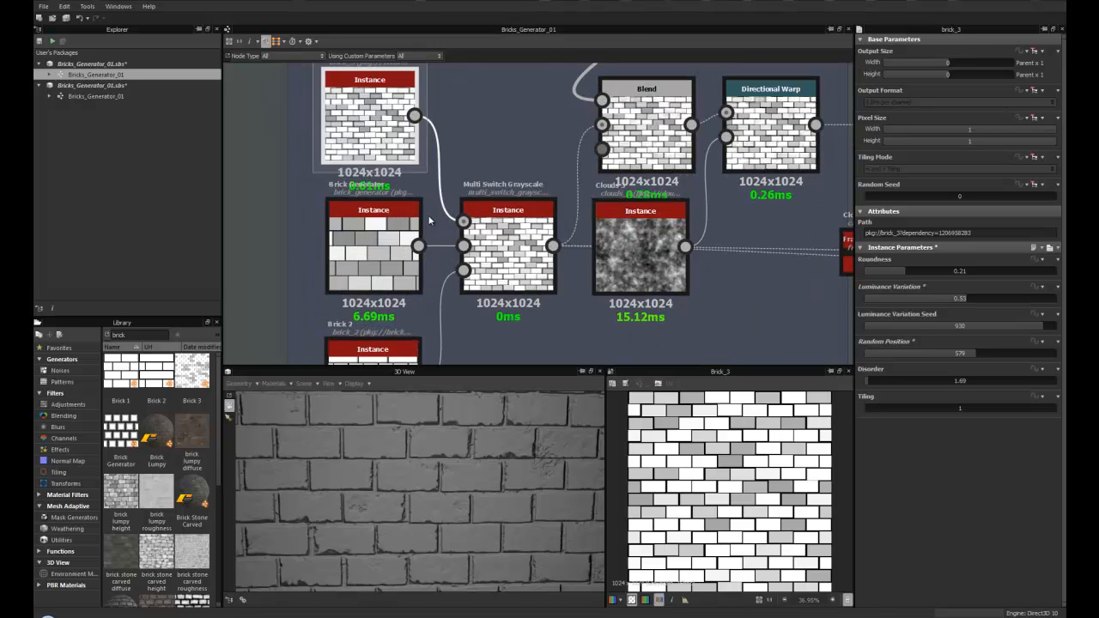
middle_click_drag(514, 238, 454, 247)
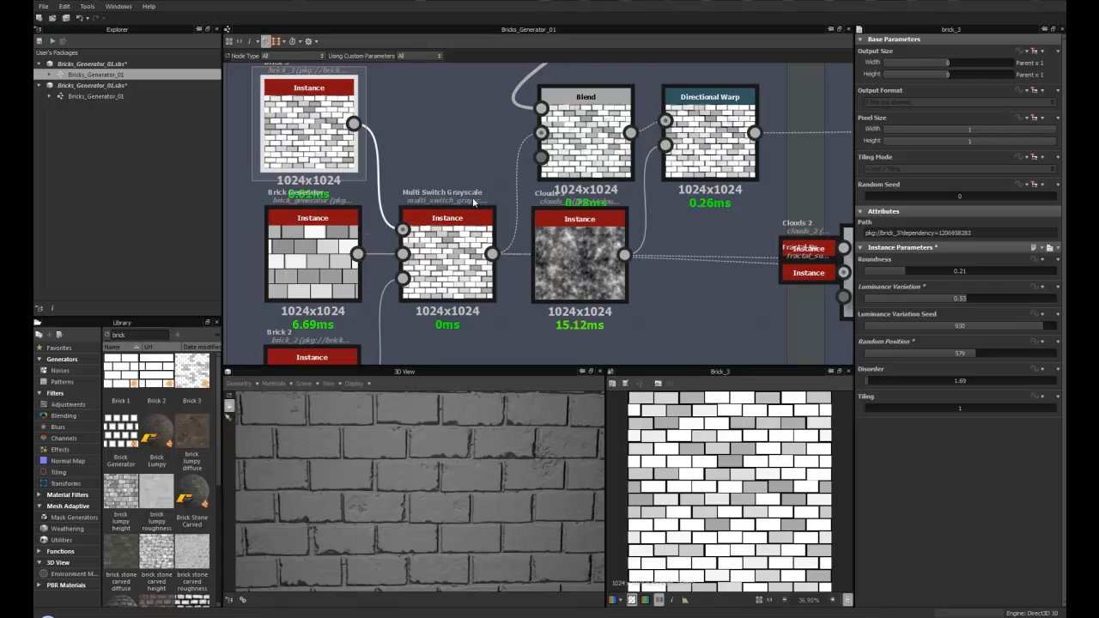
left_click(455, 268)
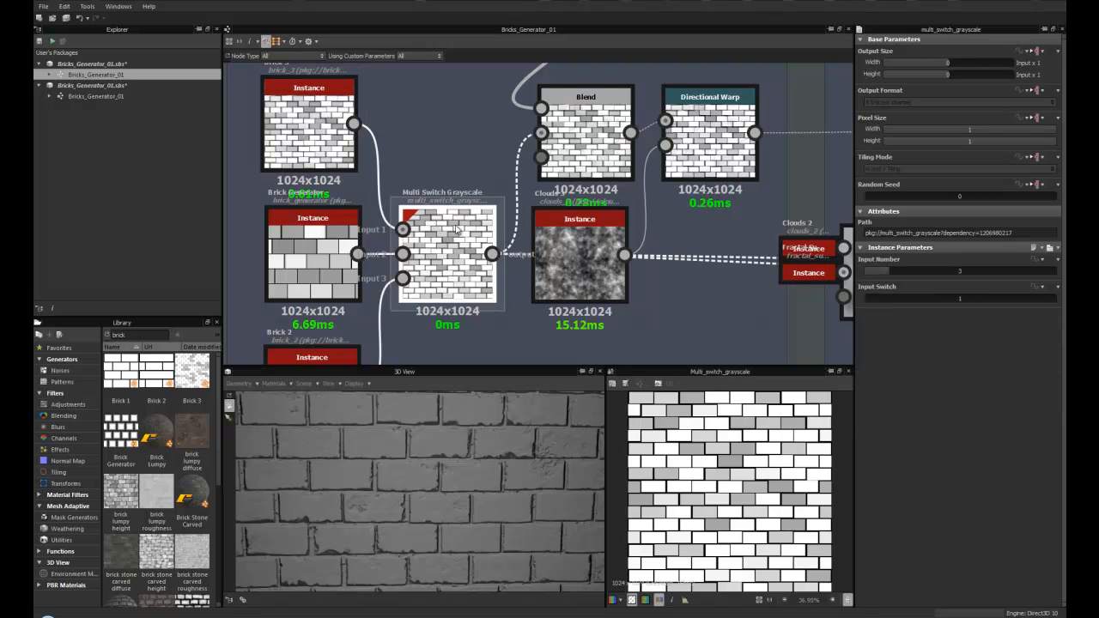
scroll(459, 205, "down", 1)
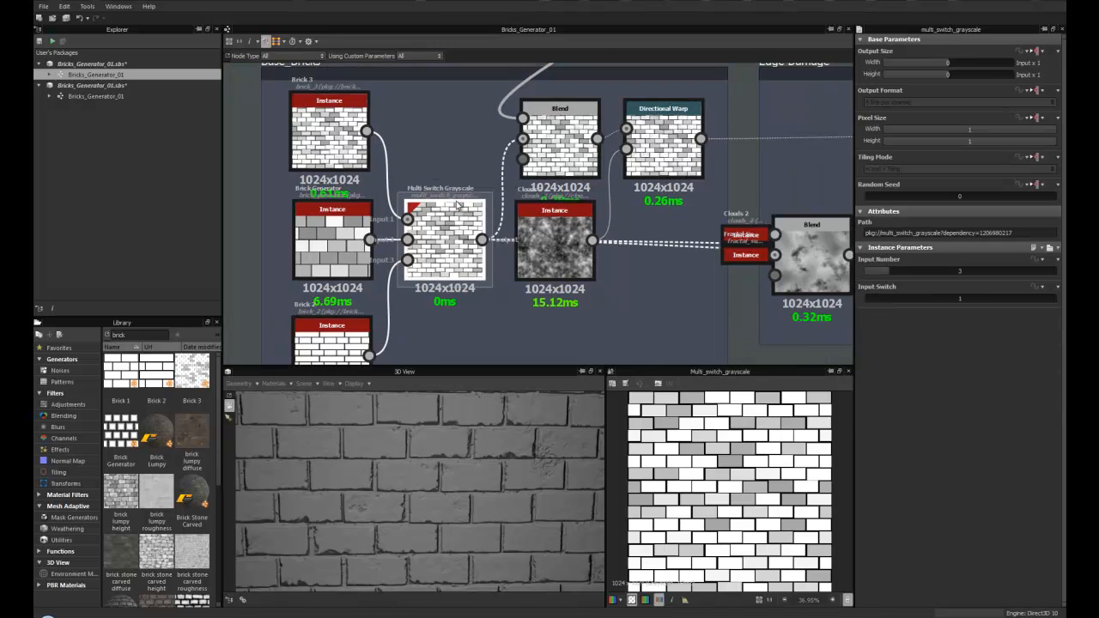
scroll(460, 205, "down", 1)
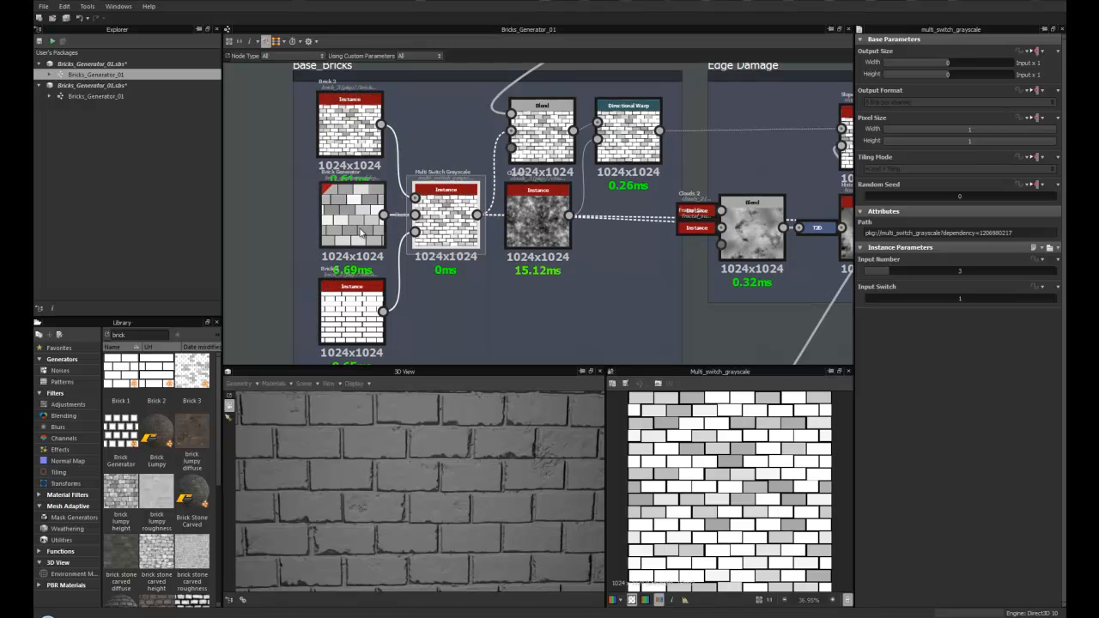
scroll(446, 486, "down", 2)
scroll(414, 459, "down", 3)
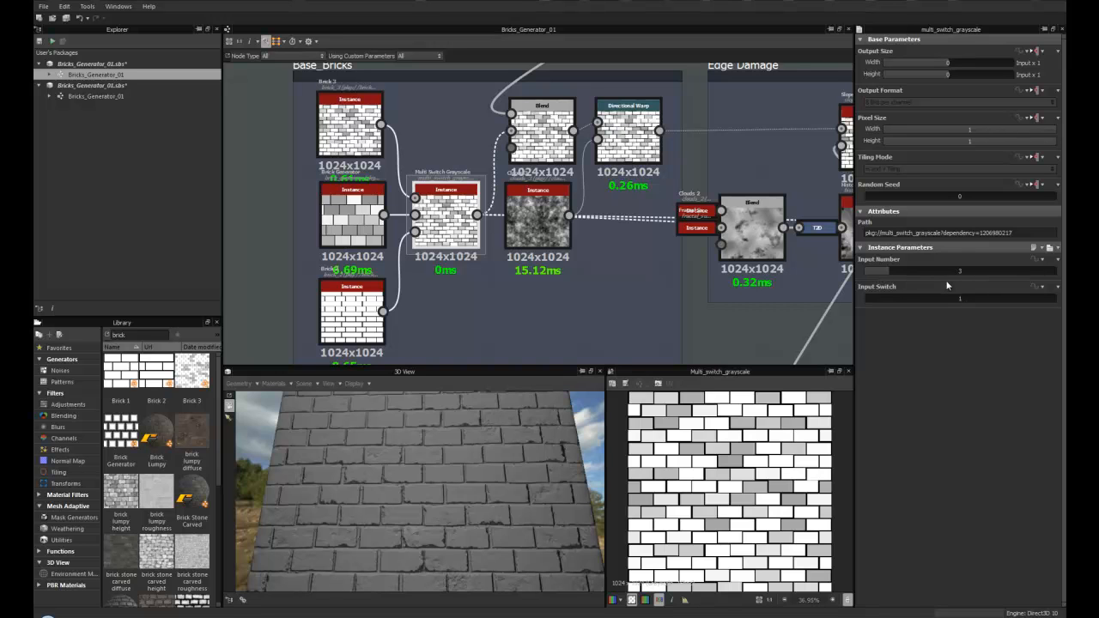
left_click(874, 296)
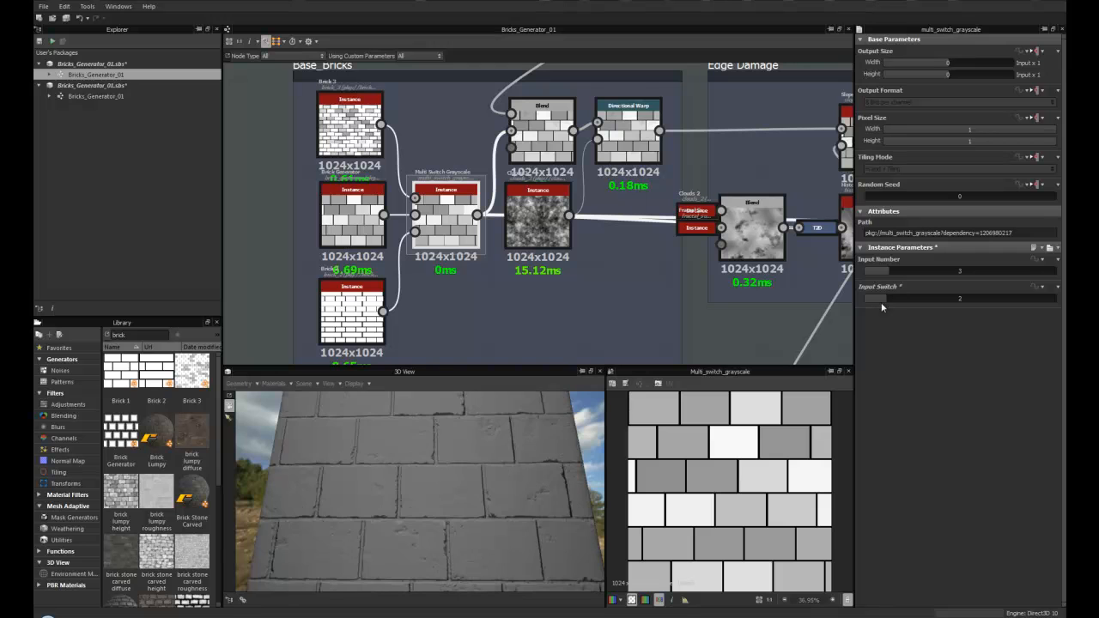
- Select the Brick Generator node and set its Bricks X count to 4
scroll(452, 480, "up", 3)
left_click_drag(453, 477, 451, 442)
left_click(356, 214)
scroll(360, 219, "up", 2)
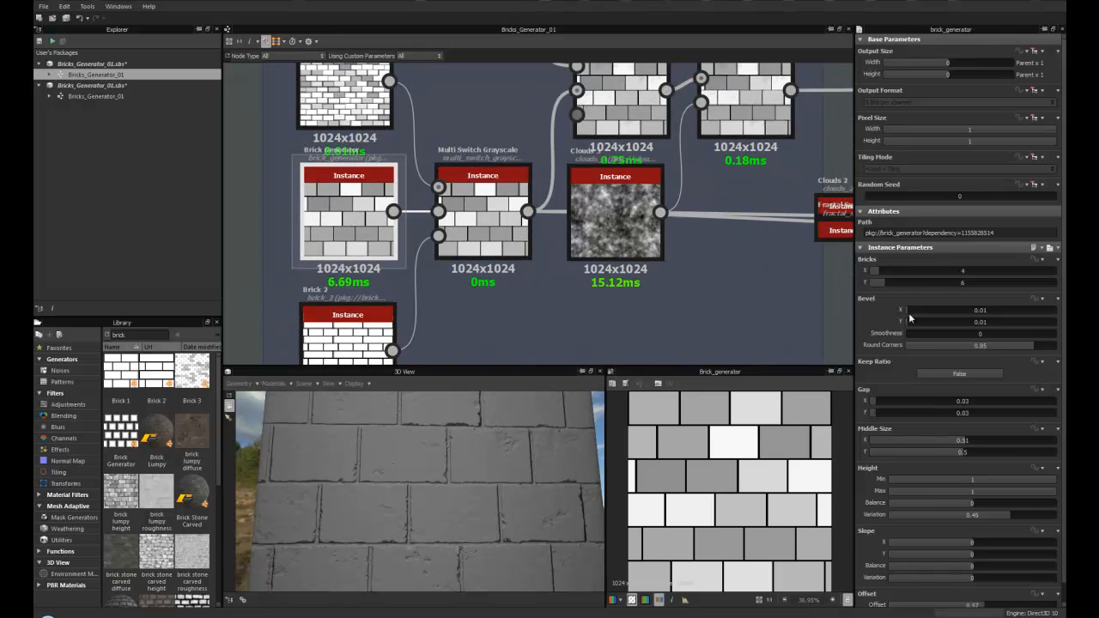
scroll(891, 279, "down", 1)
scroll(890, 273, "up", 1)
mouse_move(878, 270)
left_mouse_down()
mouse_move(905, 271)
mouse_move(877, 272)
left_mouse_up()
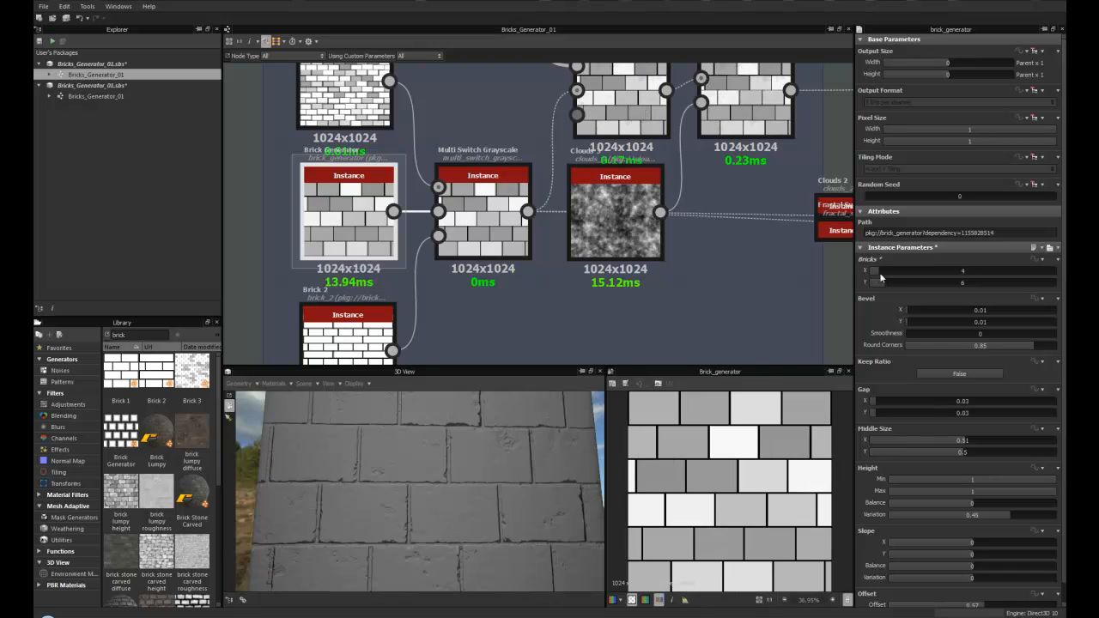
- Inspect the parameters of the Brick 2 node and the Multi Switch Grayscale node
left_click_drag(441, 544, 397, 503)
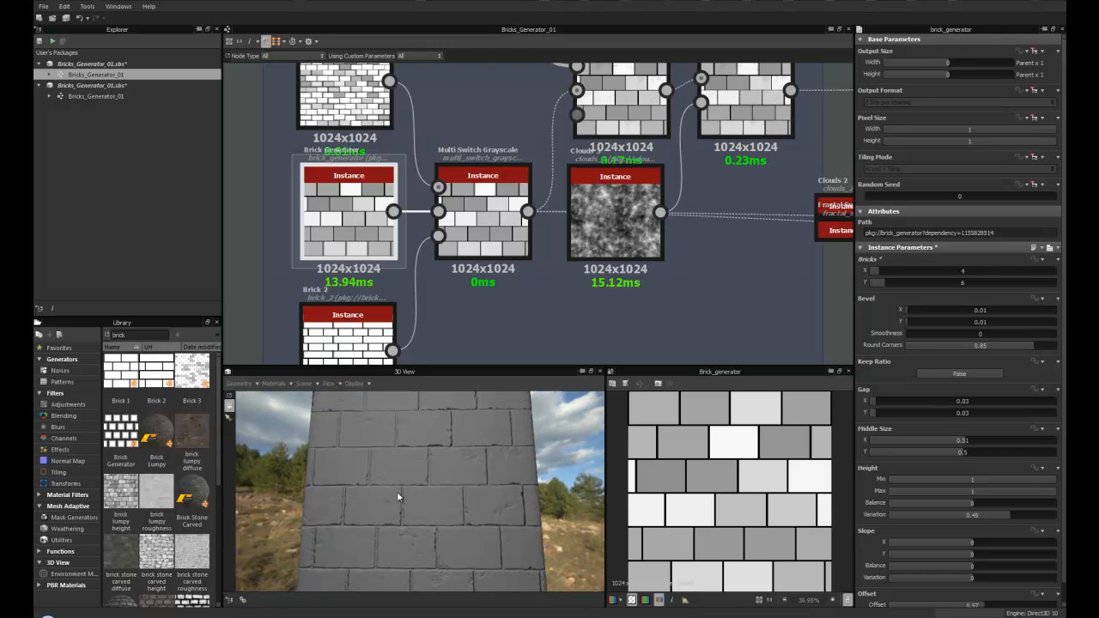
scroll(397, 496, "up", 6)
scroll(401, 499, "down", 5)
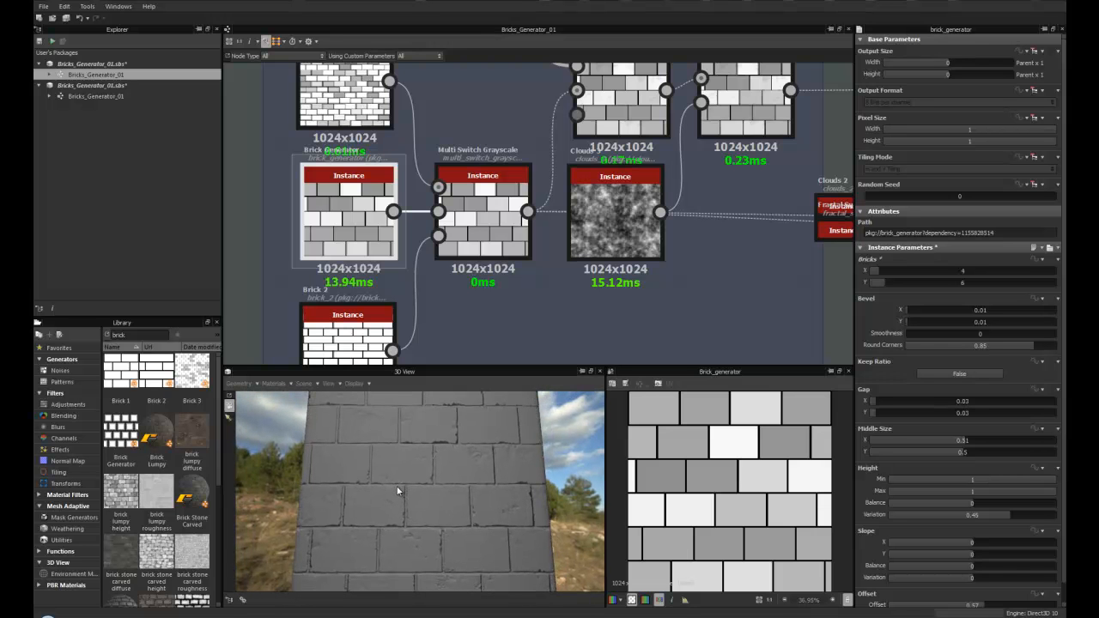
scroll(387, 324, "down", 2)
middle_click_drag(388, 327, 424, 255)
scroll(424, 255, "up", 3)
double_click(344, 253)
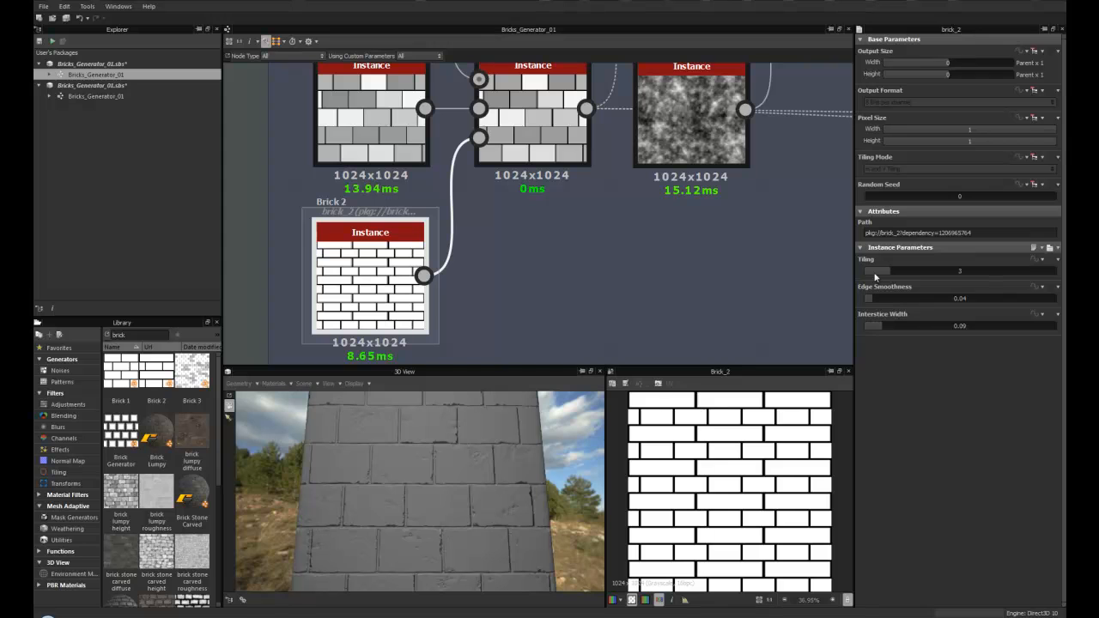
double_click(507, 120)
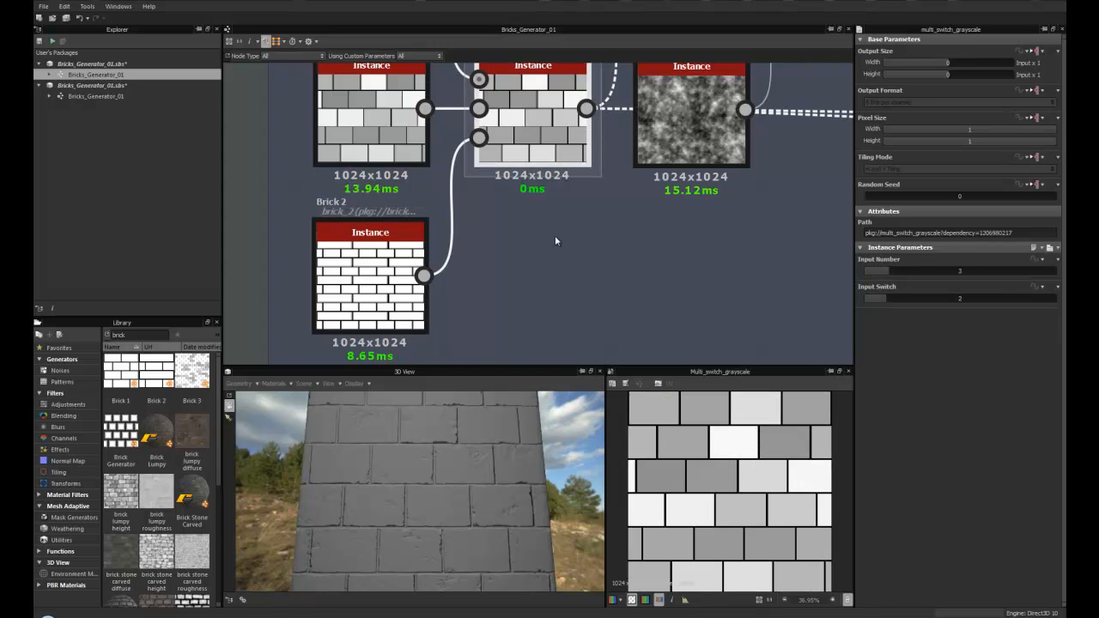
- Set the Multi Switch Grayscale node's Input Switch to 3
middle_click_drag(543, 159, 513, 220)
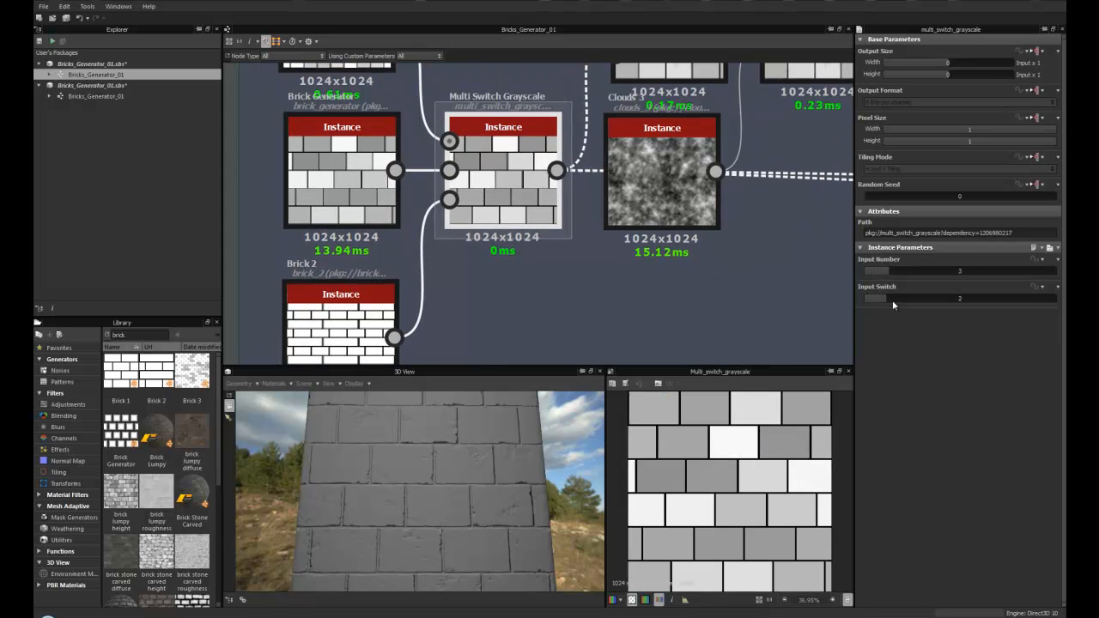
left_click_drag(891, 300, 903, 298)
scroll(429, 472, "up", 5)
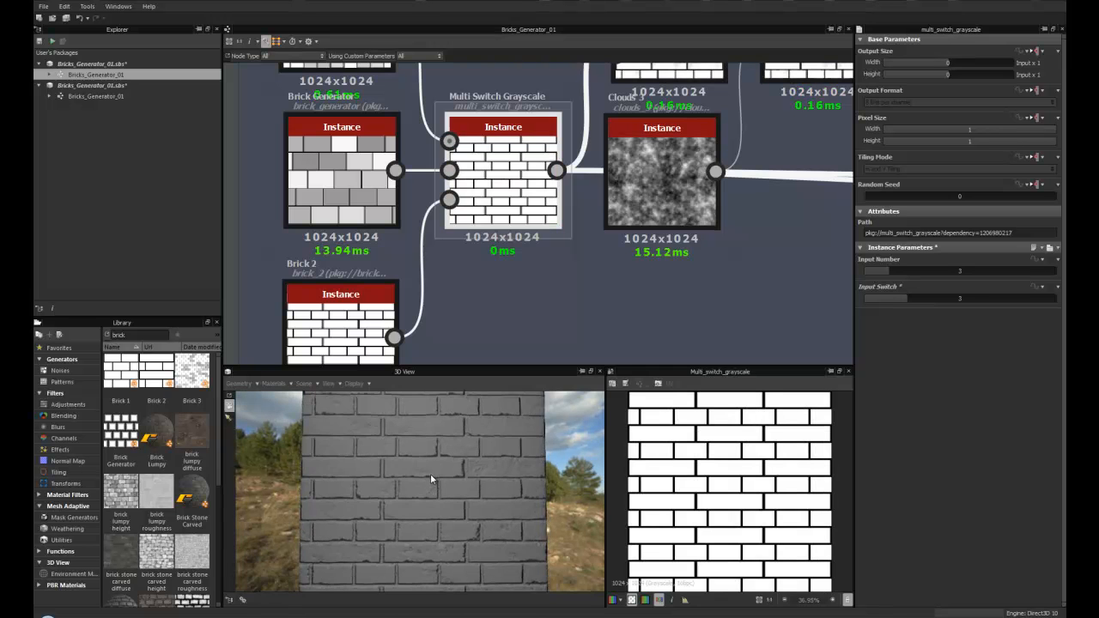
mouse_move(430, 473)
left_mouse_down("alt")
mouse_move(449, 479)
mouse_move(436, 443)
mouse_move(431, 483)
mouse_move(436, 427)
mouse_move(437, 477)
mouse_move(434, 459)
left_mouse_up("alt")
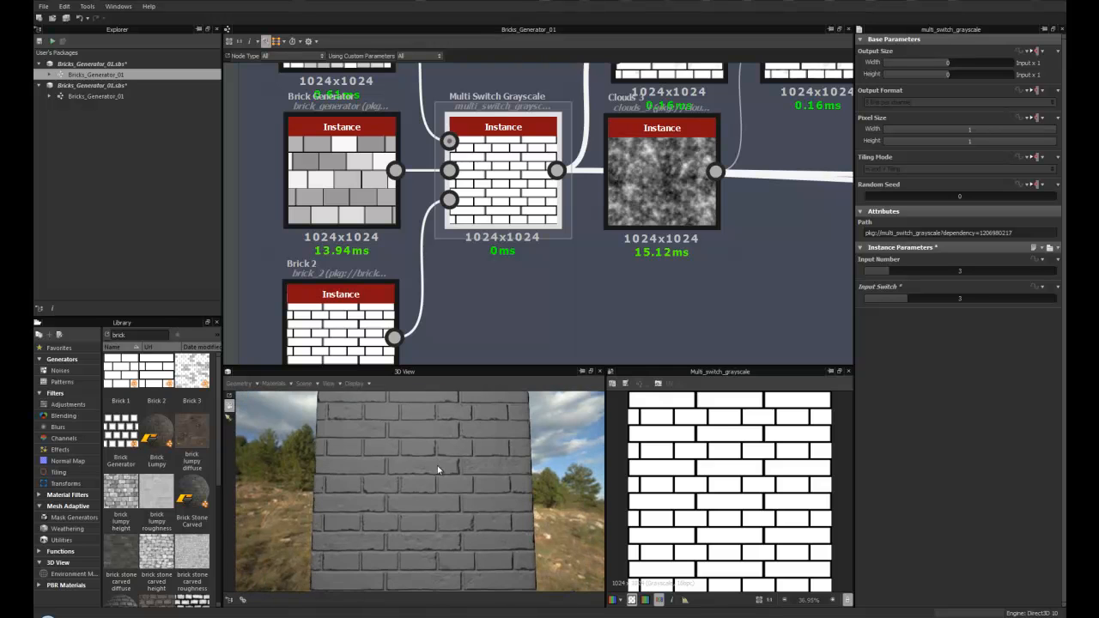
scroll(435, 460, "up", 5)
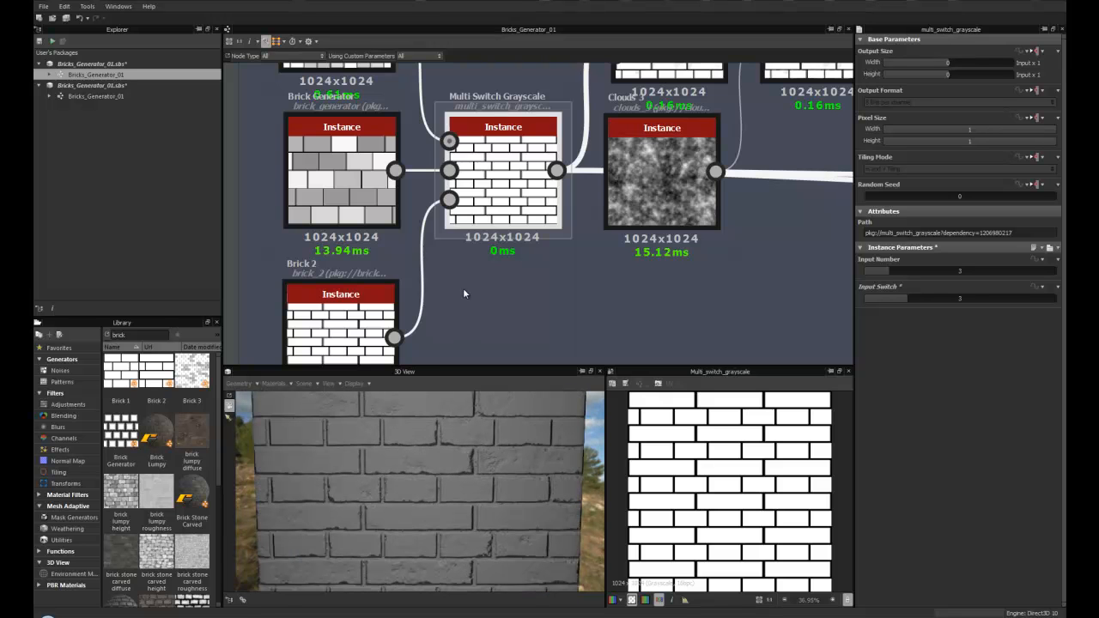
- Examine the Base_Bricks and Edge Damage node groups and the brick result in the 3D view
scroll(464, 294, "down", 3)
middle_click_drag(614, 291, 508, 317)
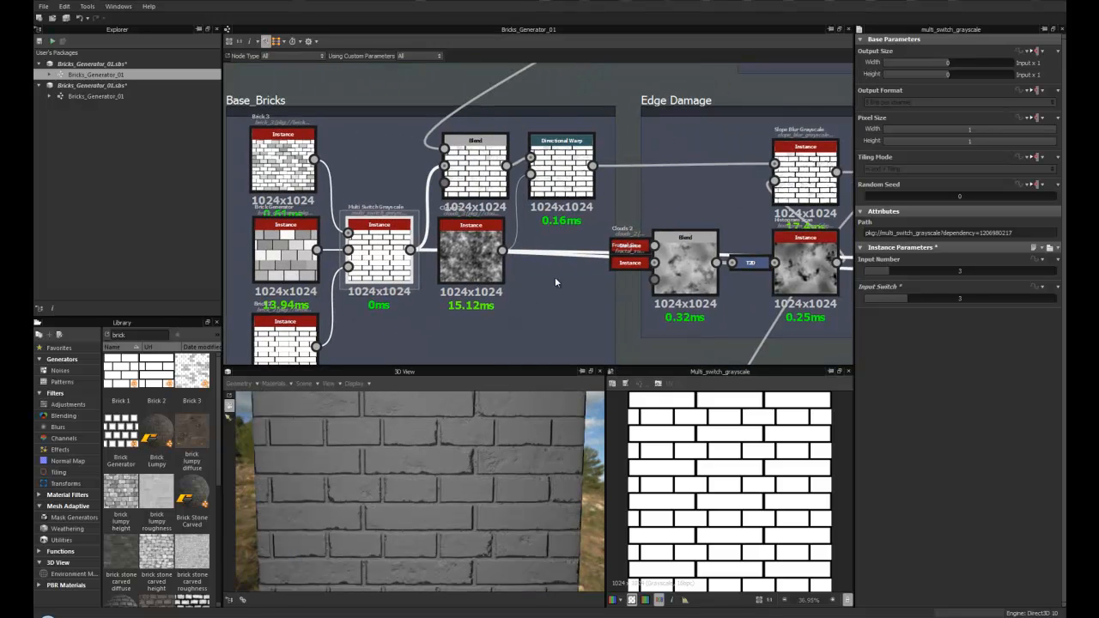
left_click_drag(692, 281, 685, 284)
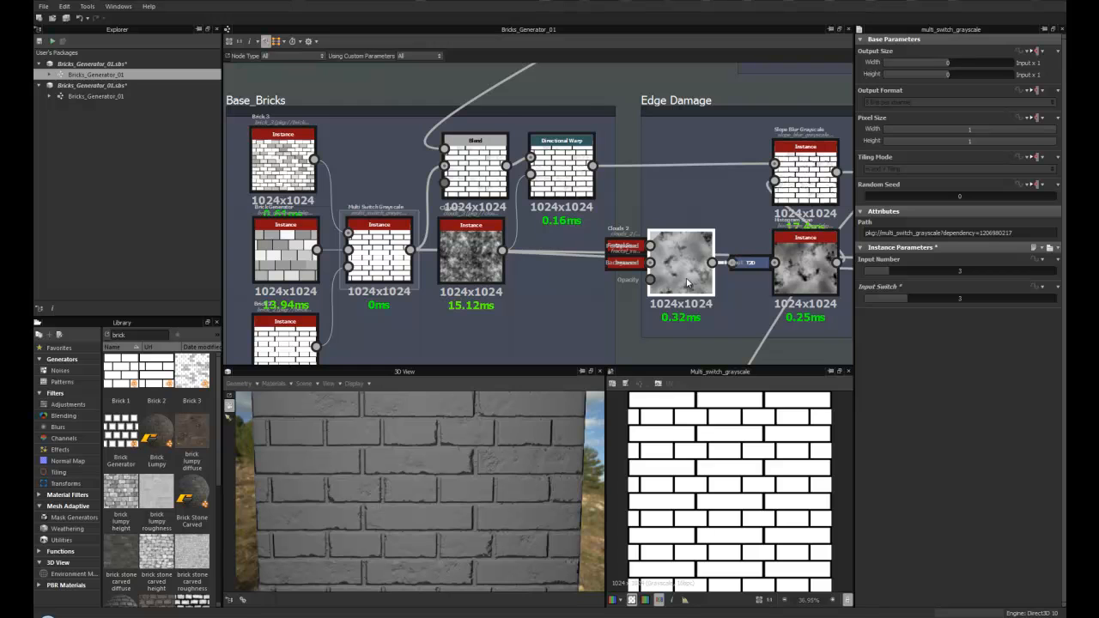
middle_click_drag(687, 283, 773, 273)
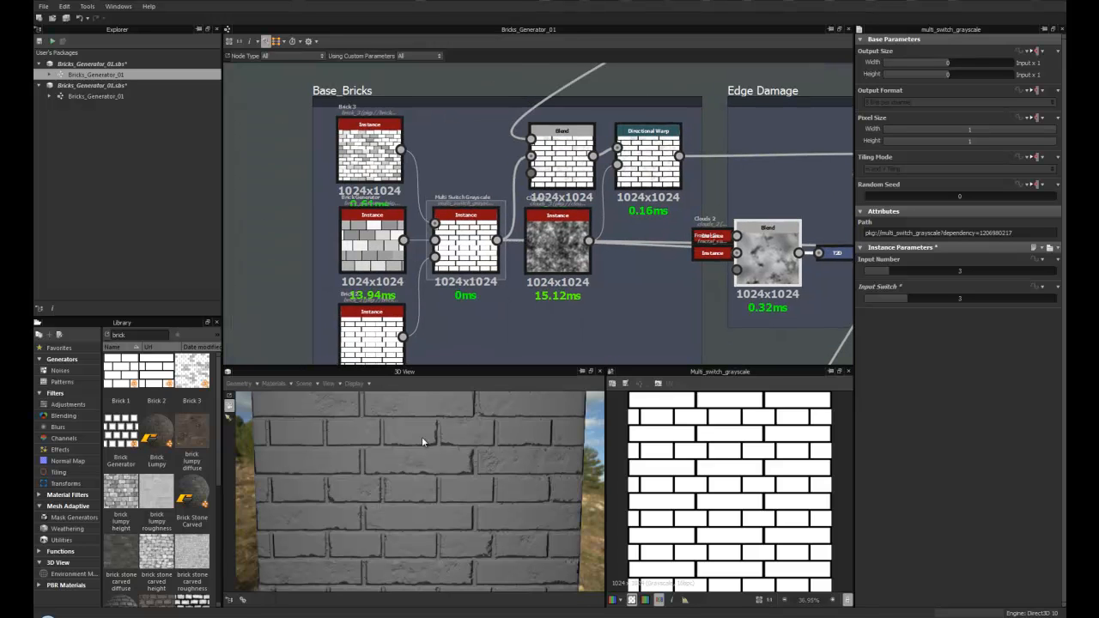
middle_click_drag(578, 263, 479, 294)
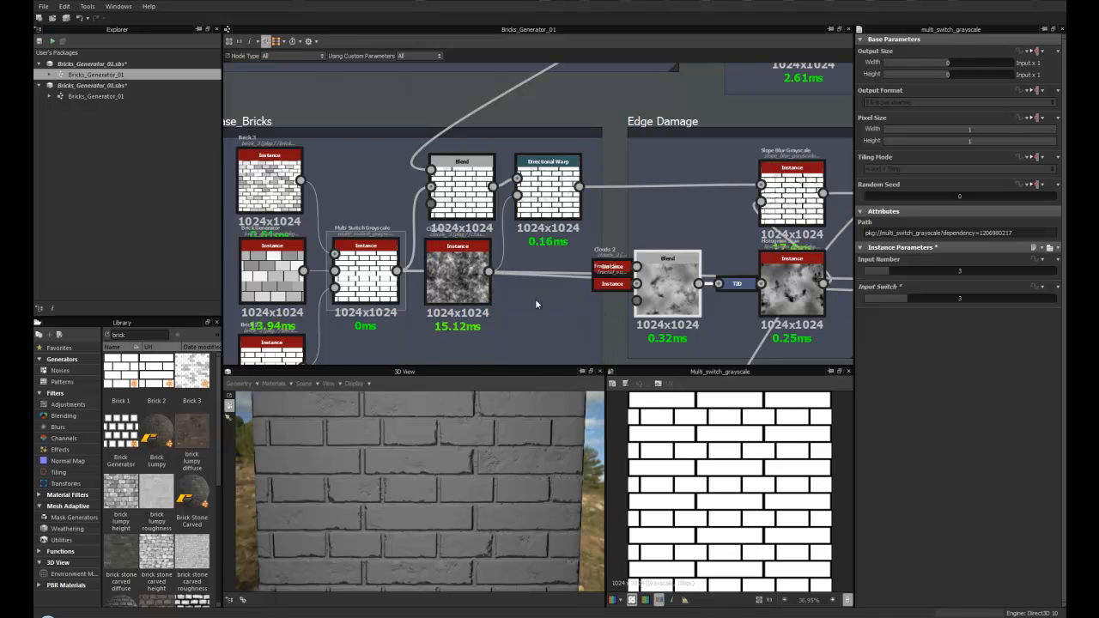
scroll(528, 301, "down", 3)
middle_click_drag(528, 300, 495, 318)
scroll(494, 318, "up", 2)
scroll(496, 318, "up", 3)
scroll(499, 317, "down", 3)
scroll(481, 305, "up", 3)
scroll(429, 300, "down", 2)
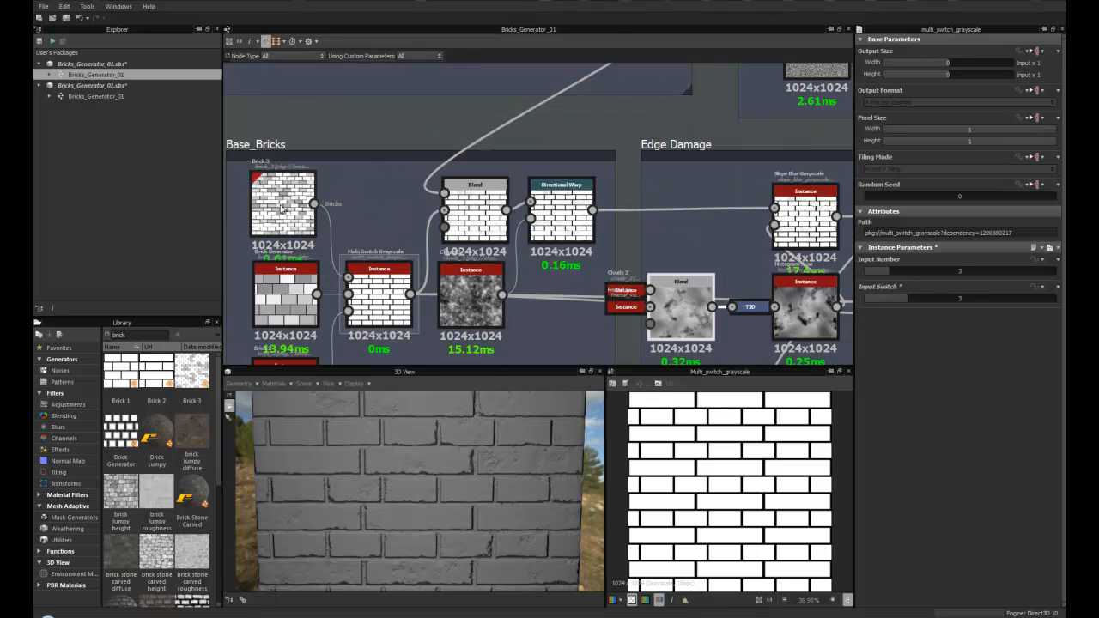
- Select the Multi Switch Grayscale node and set its Input Switch to 1
left_click(384, 298)
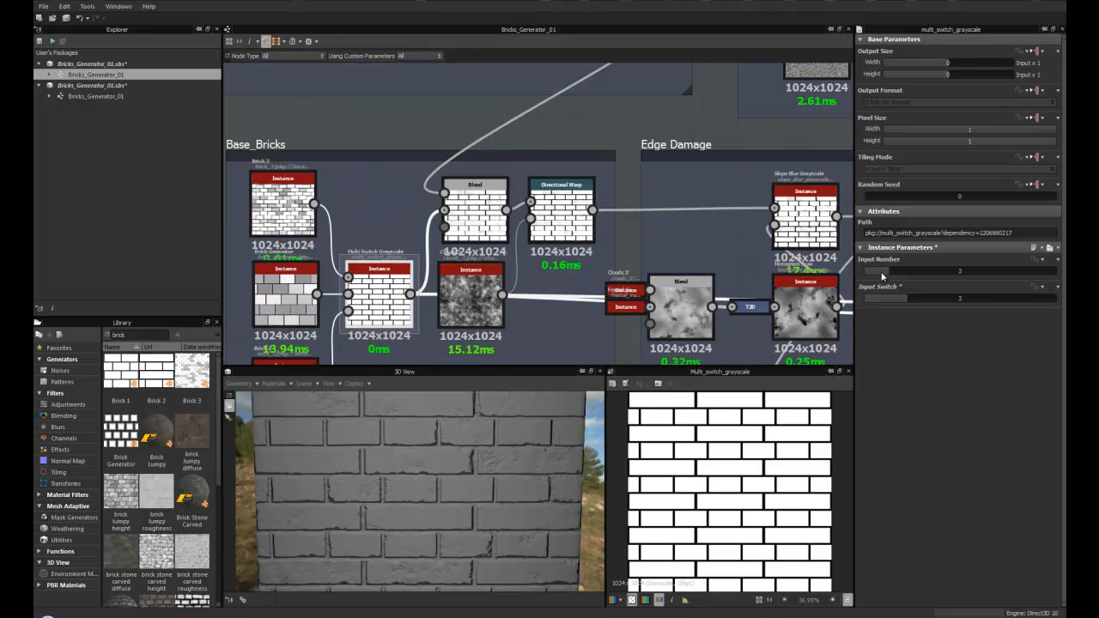
left_click_drag(894, 298, 877, 300)
left_click_drag(455, 464, 451, 437)
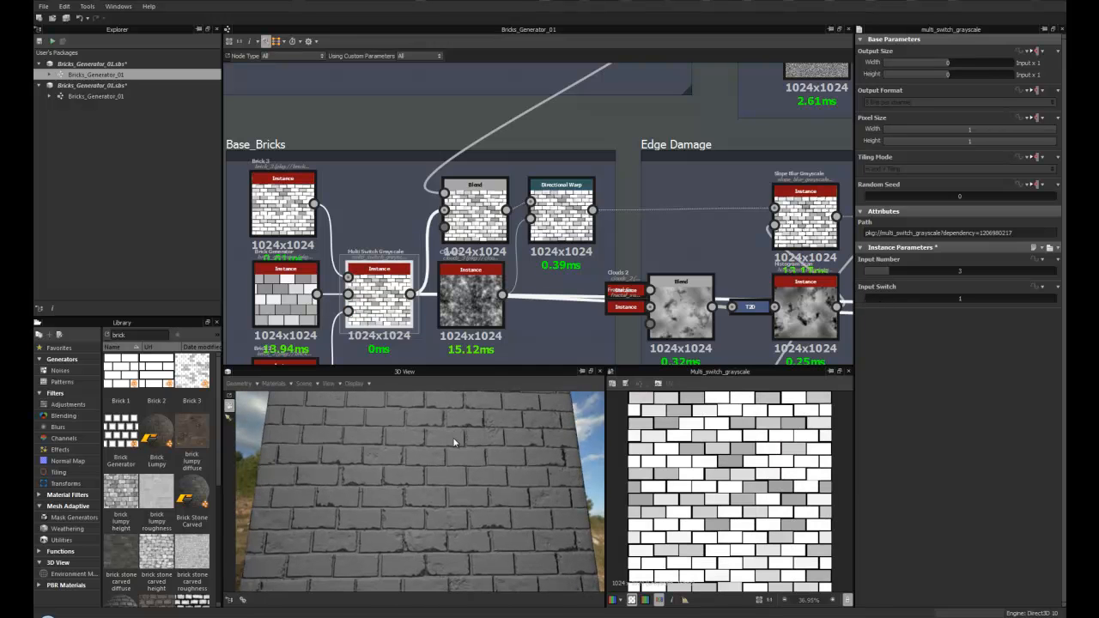
- Try adding a Clouds 3 noise from the library into the graph, then delete it
mouse_move(473, 279)
middle_mouse_down()
mouse_move(400, 299)
mouse_move(501, 199)
mouse_move(456, 285)
middle_mouse_up()
scroll(400, 299, "down", 2)
left_click_drag(464, 286, 470, 318)
scroll(469, 318, "up", 3)
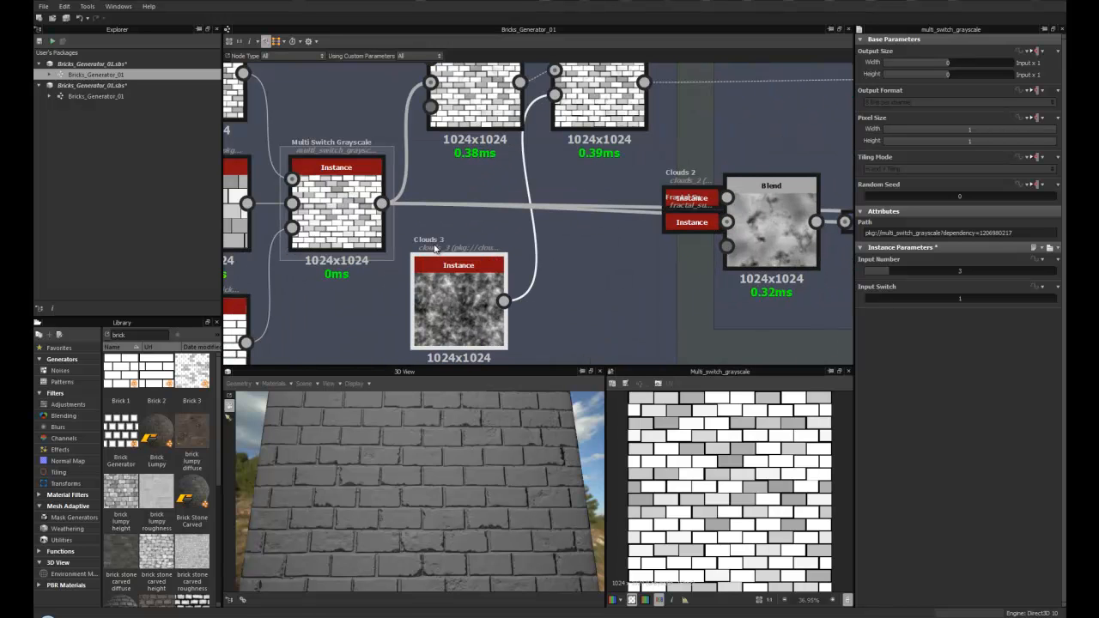
left_click(57, 371)
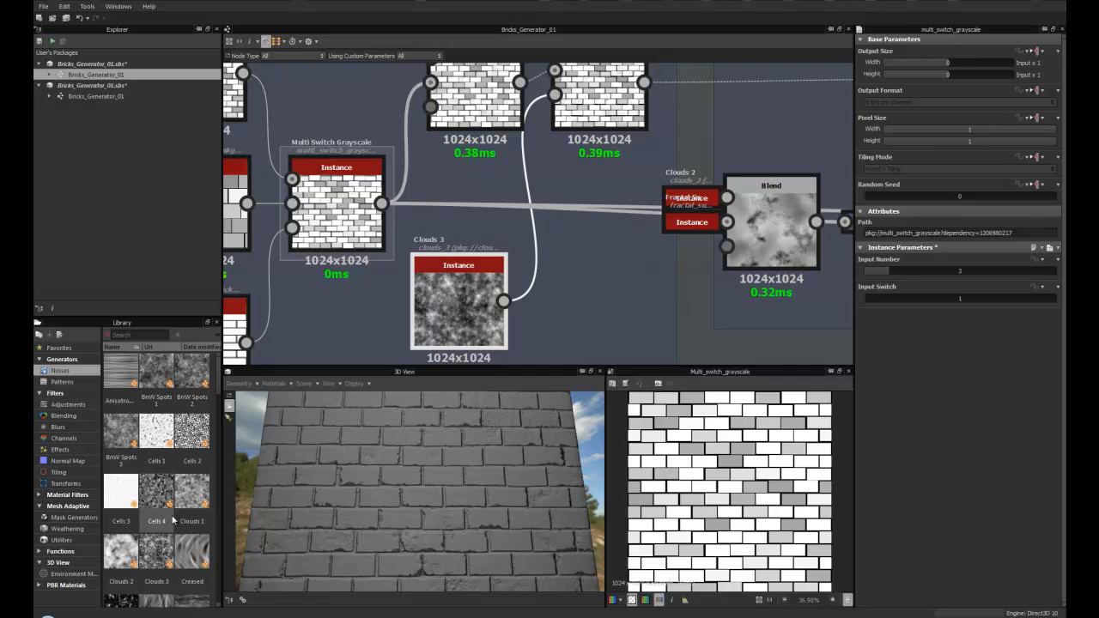
scroll(173, 518, "down", 3)
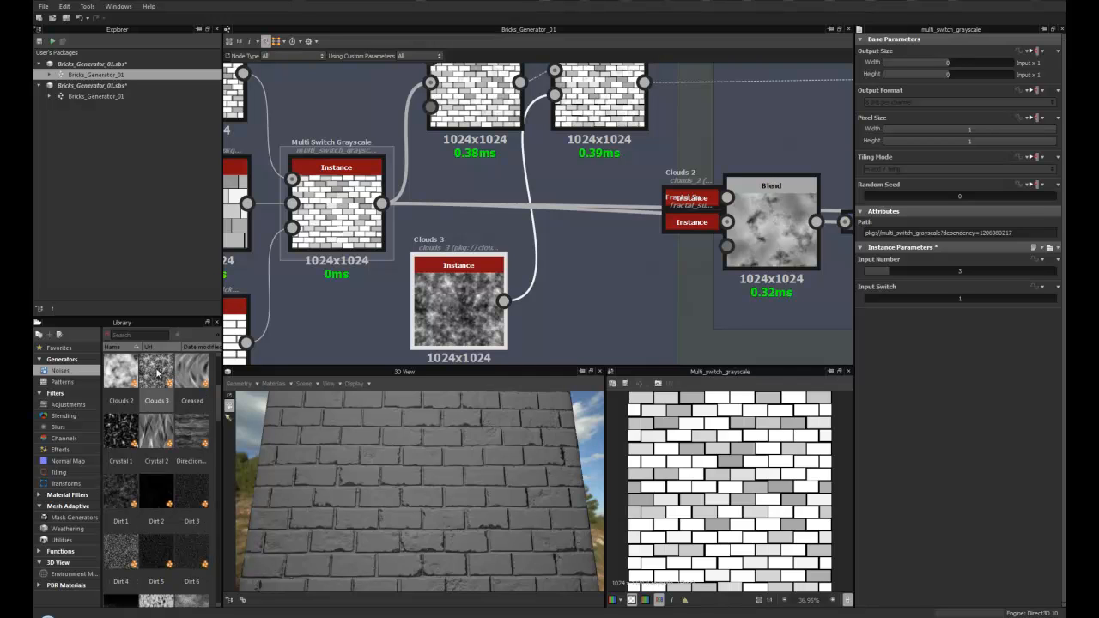
left_click_drag(157, 371, 625, 297)
left_click(626, 297)
key("Delete")
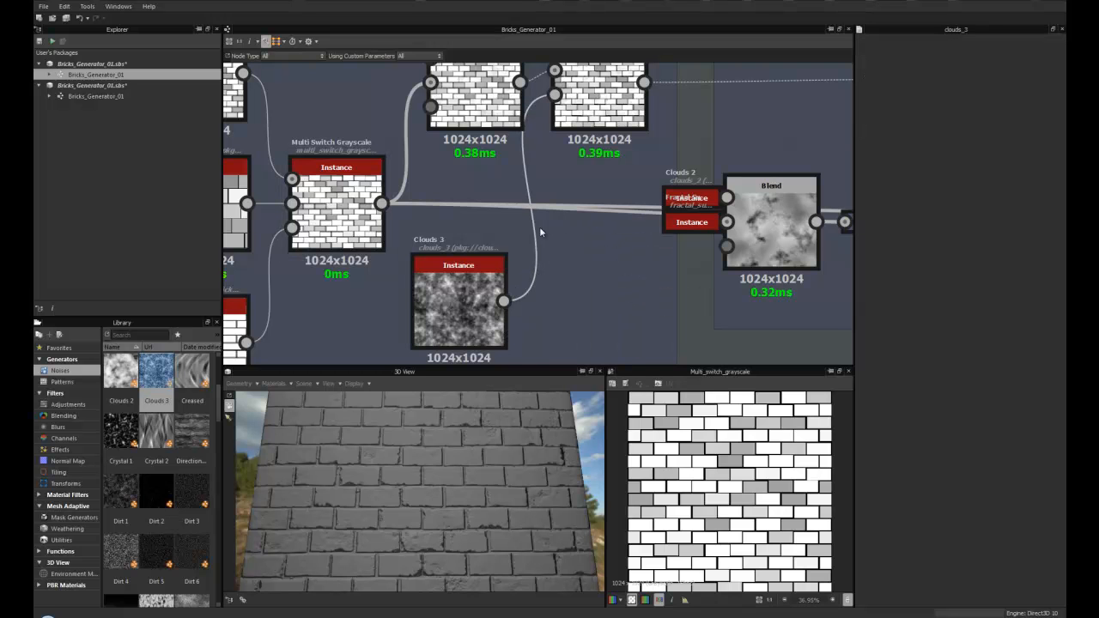
- Inspect the Clouds 3 node feeding the brick chain
scroll(522, 248, "down", 3)
scroll(509, 270, "up", 3)
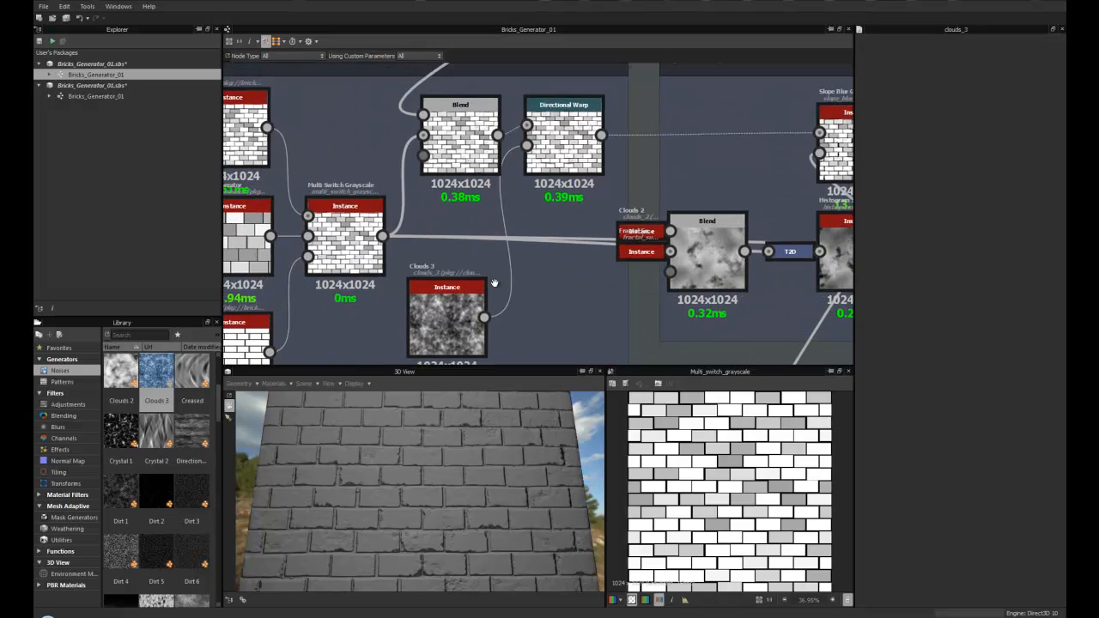
left_click(437, 306)
scroll(437, 303, "up", 4)
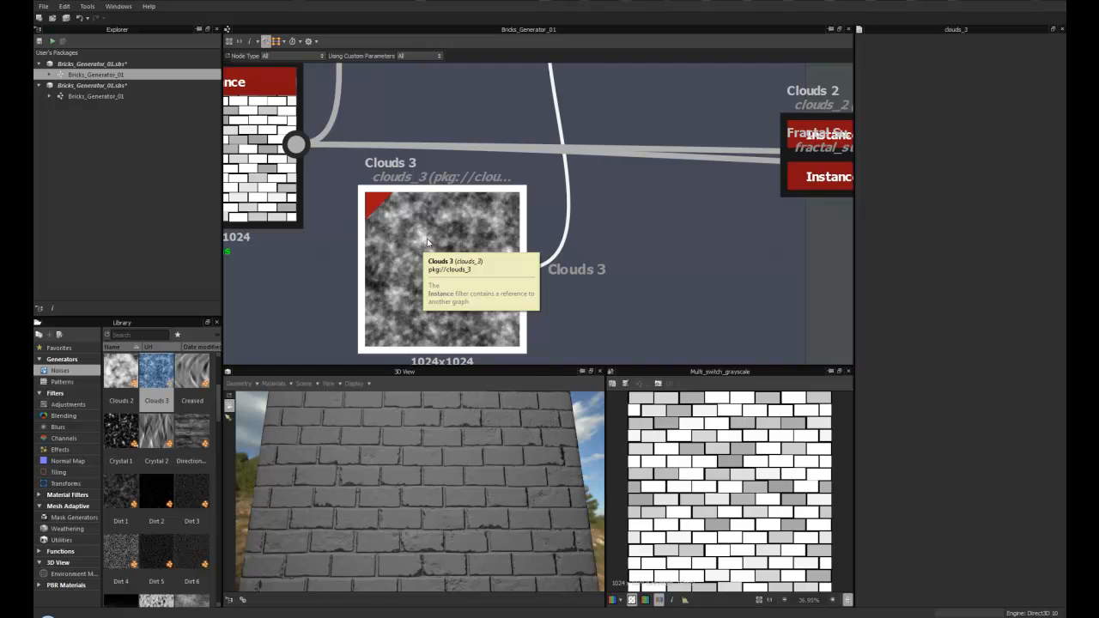
scroll(558, 266, "down", 4)
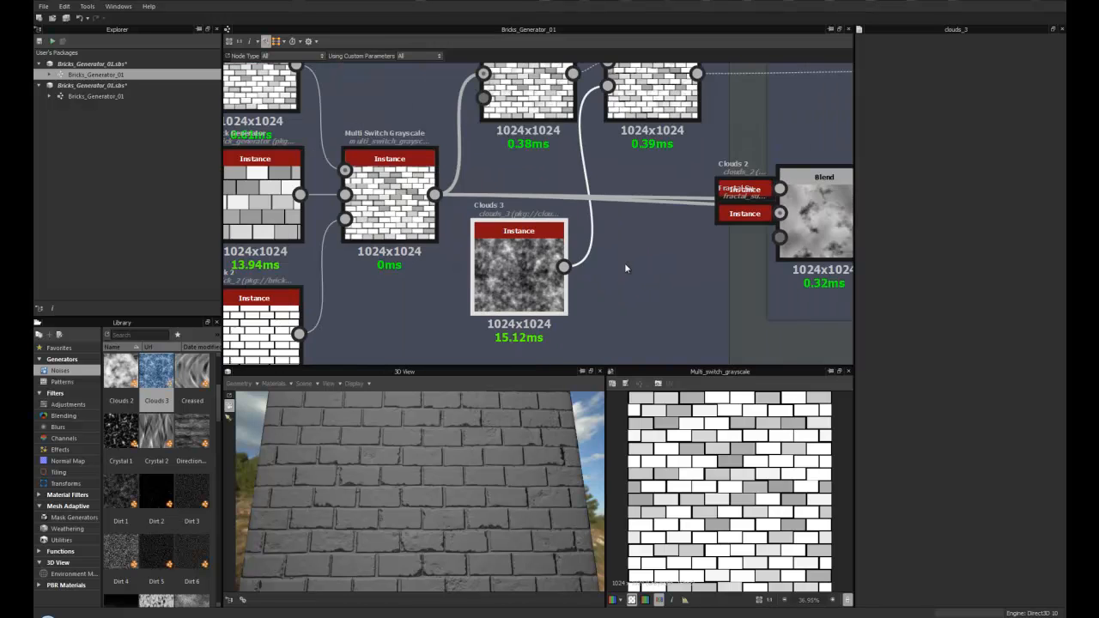
scroll(541, 257, "up", 4)
scroll(477, 242, "down", 3)
- Select the Directional Warp node, raise its Intensity and set its Warp Angle to 1.3914 turns
left_click(531, 173)
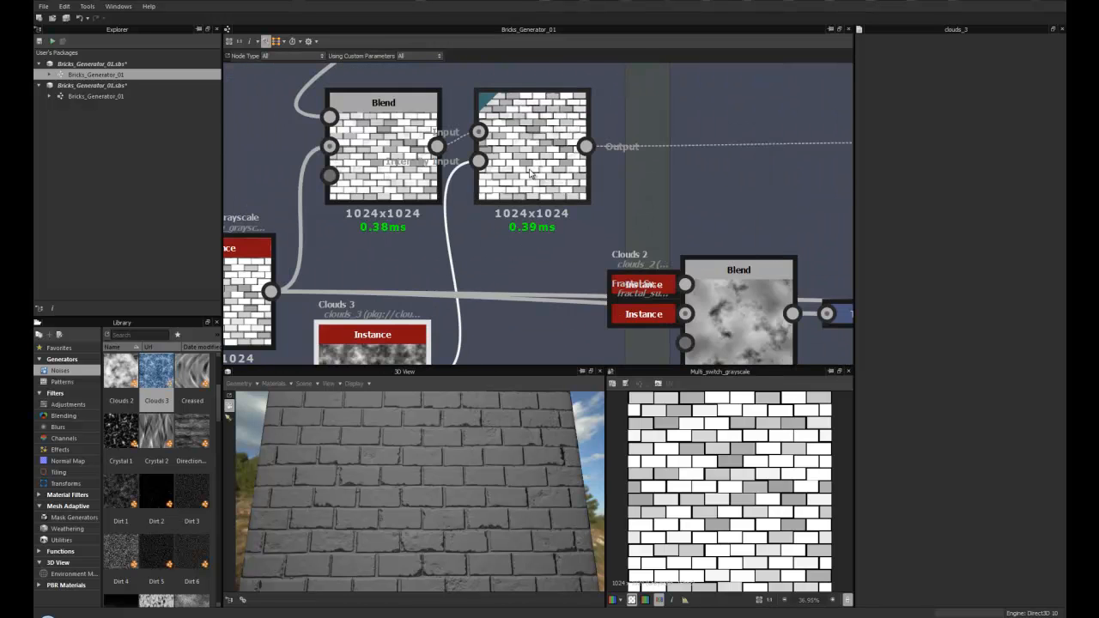
scroll(534, 179, "up", 2)
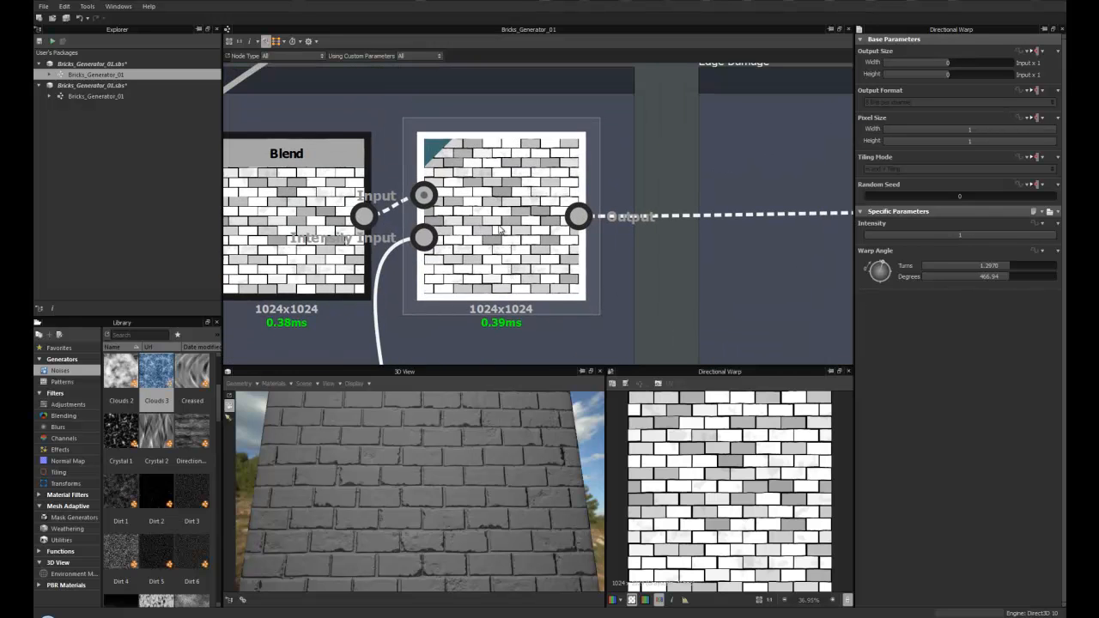
scroll(496, 232, "down", 2)
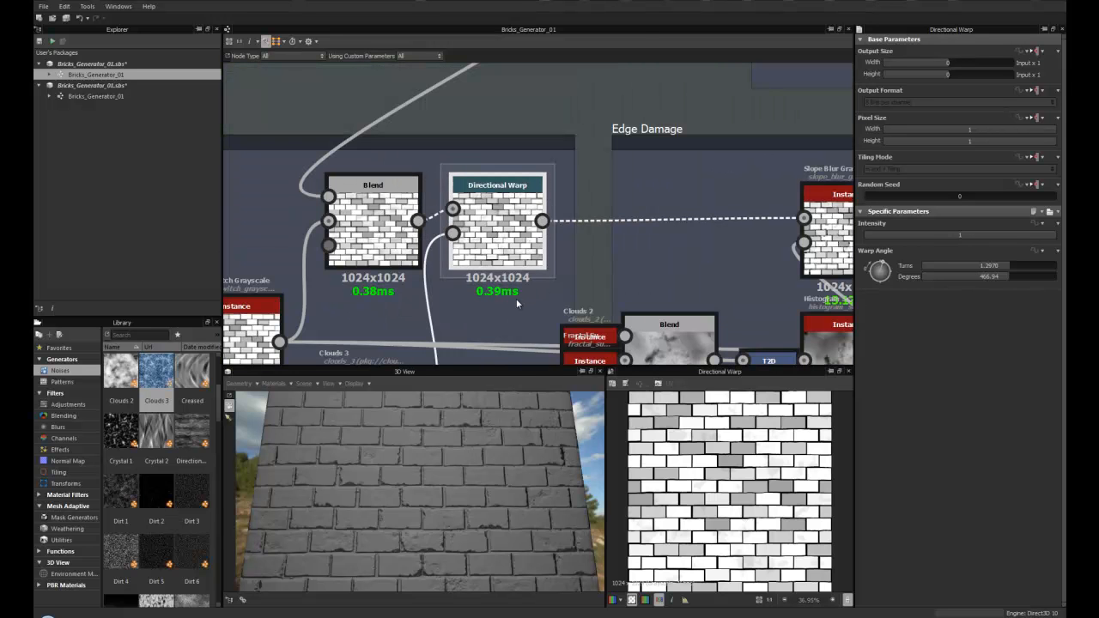
right_click(516, 309)
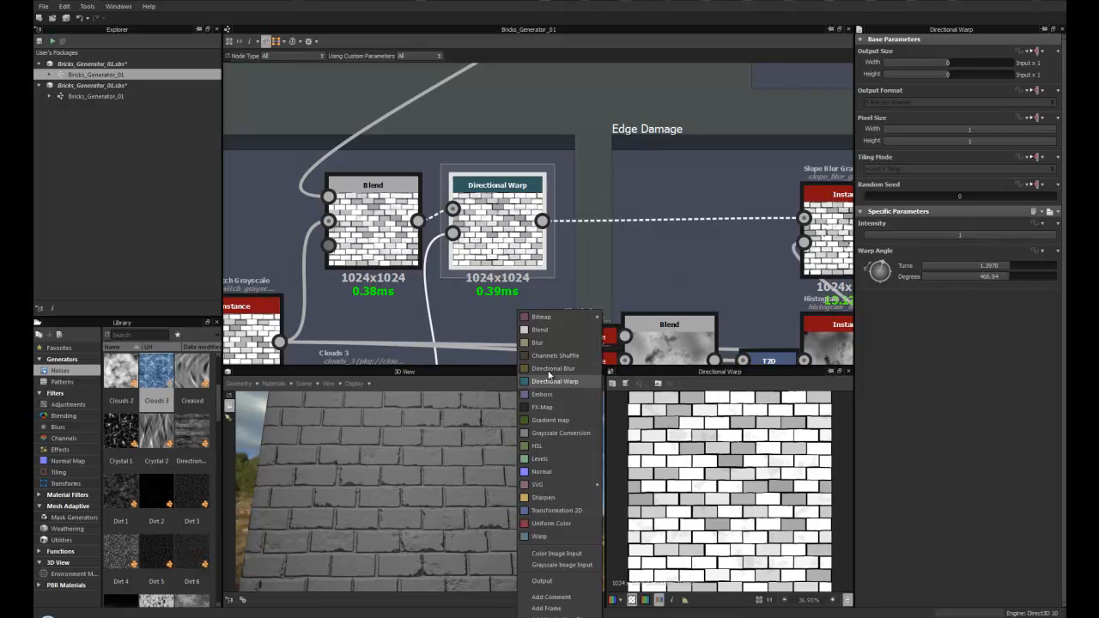
left_click(508, 218)
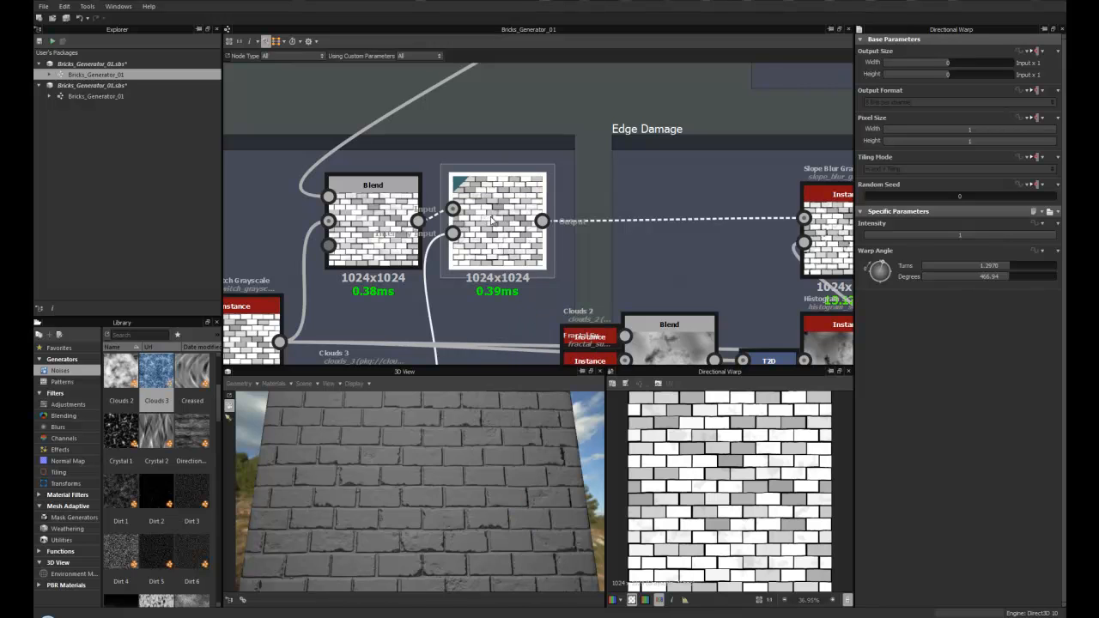
scroll(494, 290, "down", 1)
middle_click_drag(493, 291, 499, 223)
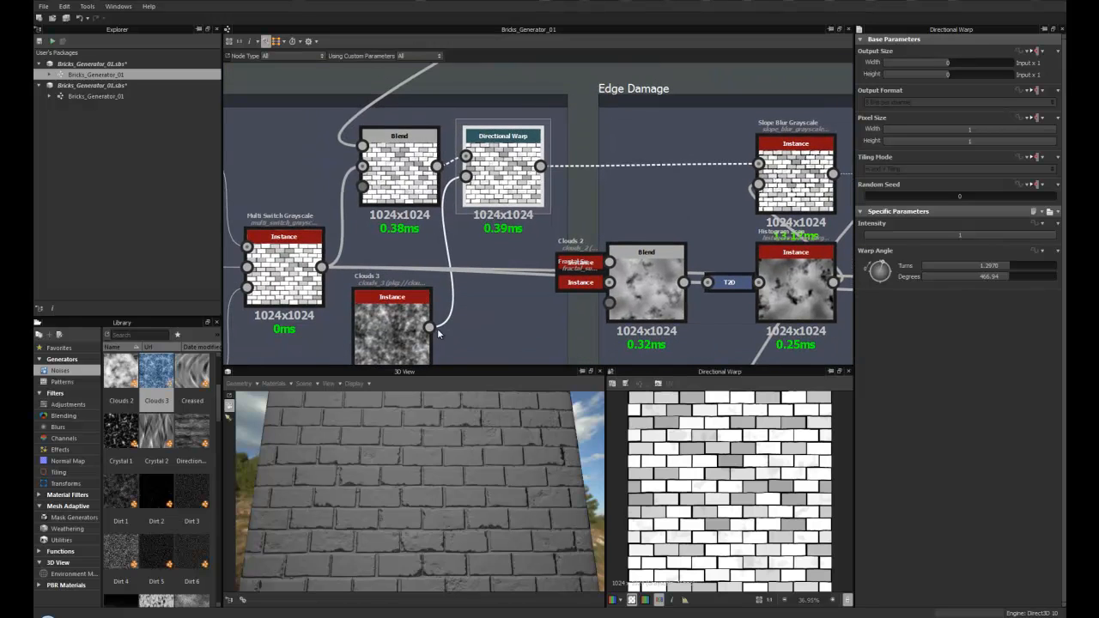
mouse_move(495, 191)
left_mouse_down()
mouse_move(503, 240)
mouse_move(495, 188)
mouse_move(506, 182)
left_mouse_up()
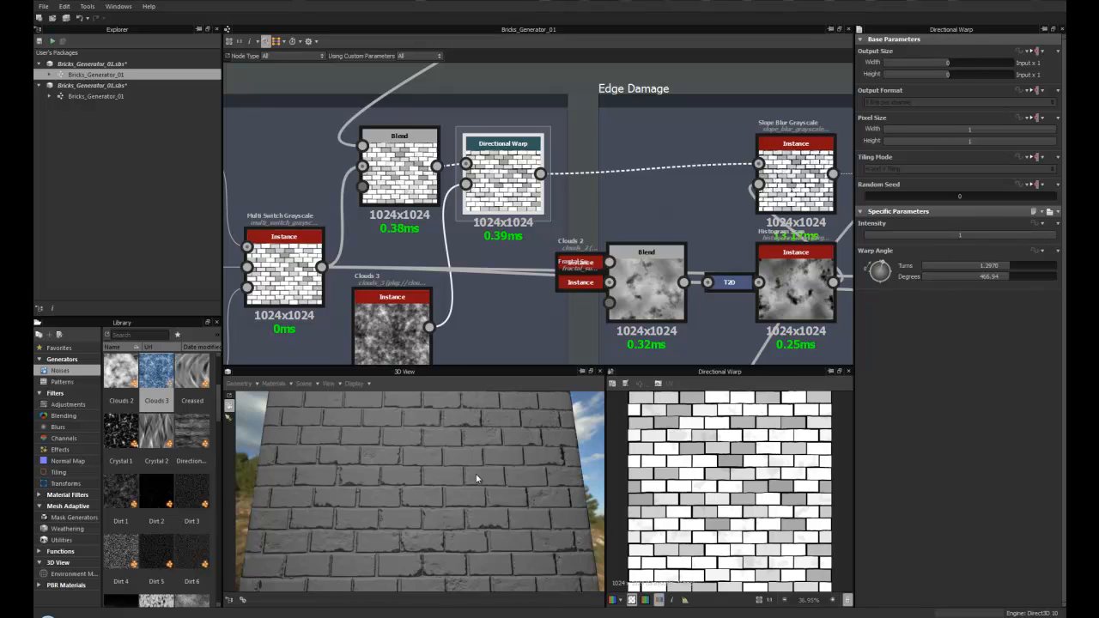
scroll(477, 478, "up", 3)
left_click_drag(1027, 231, 1054, 236)
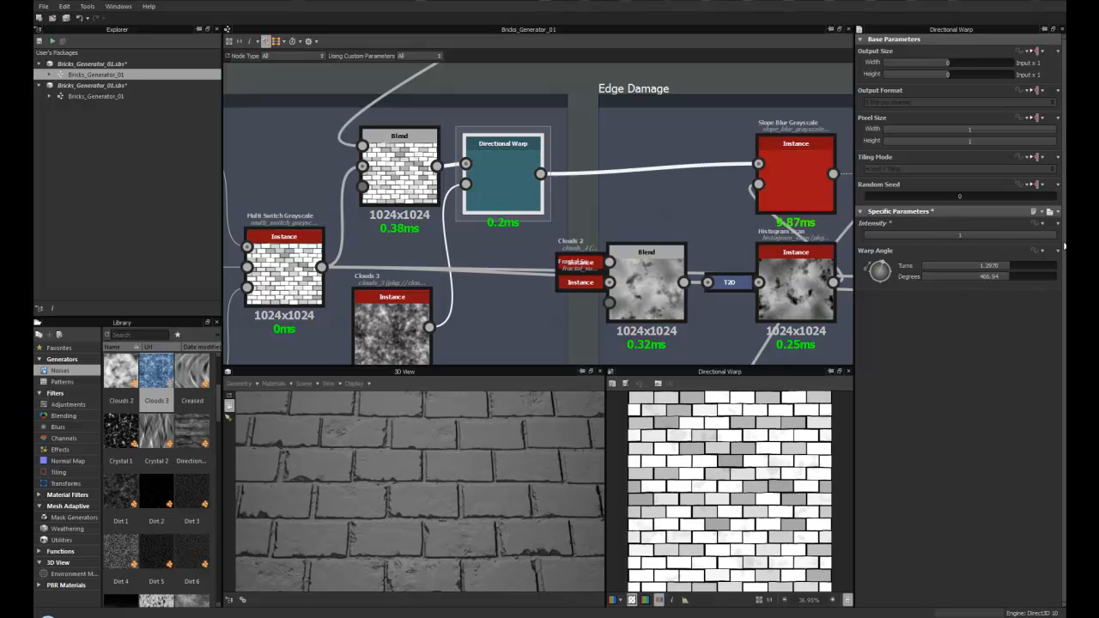
left_click_drag(884, 268, 885, 269)
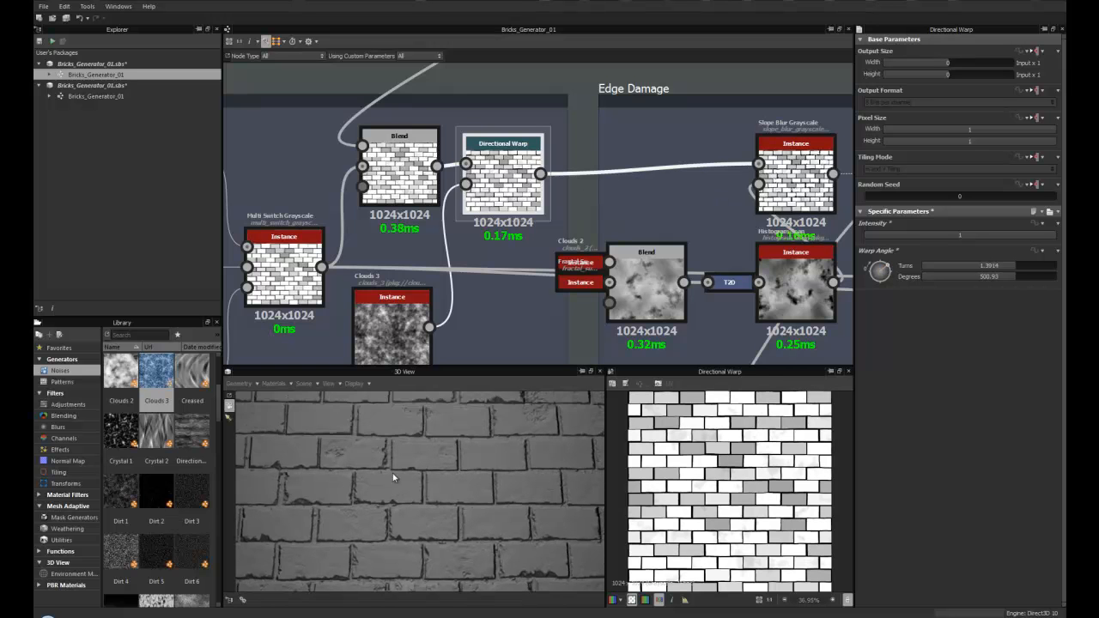
- Examine the warped bricks in the 2D and 3D views and the Damage Large node group
scroll(487, 200, "down", 1)
middle_click_drag(490, 203, 477, 284)
scroll(477, 283, "down", 3)
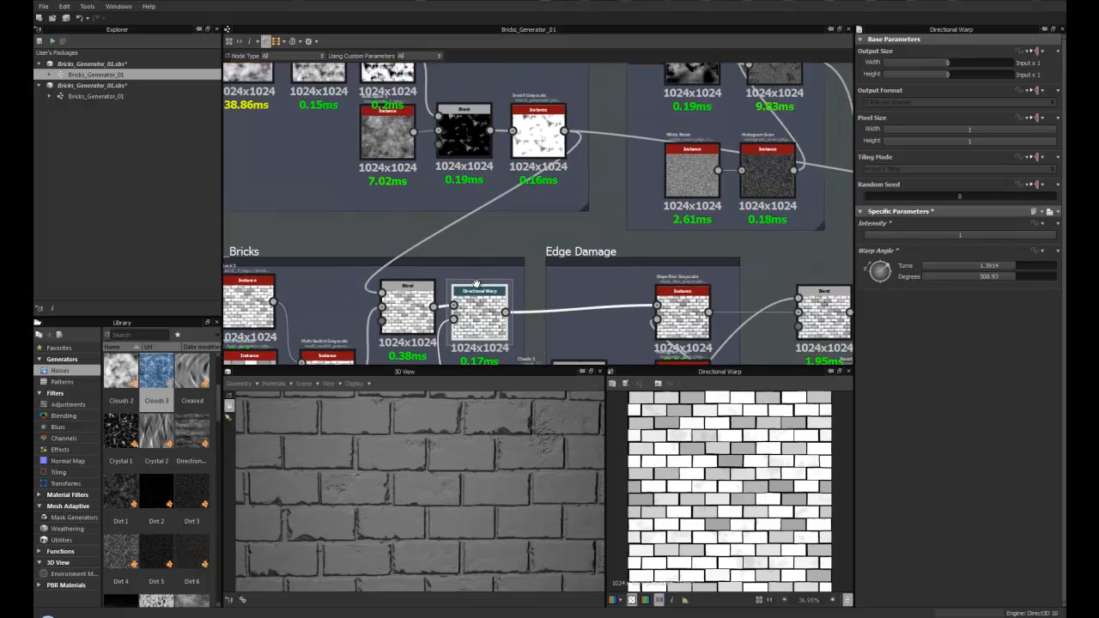
scroll(493, 286, "down", 1)
middle_click_drag(485, 270, 501, 244)
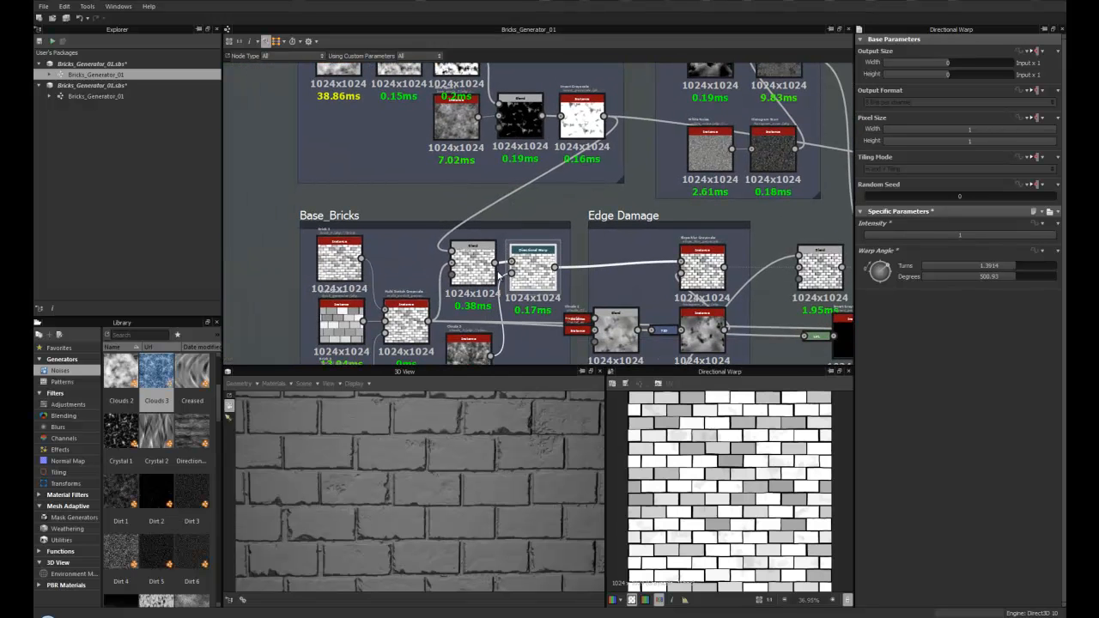
left_click_drag(436, 474, 435, 440)
scroll(434, 439, "down", 2)
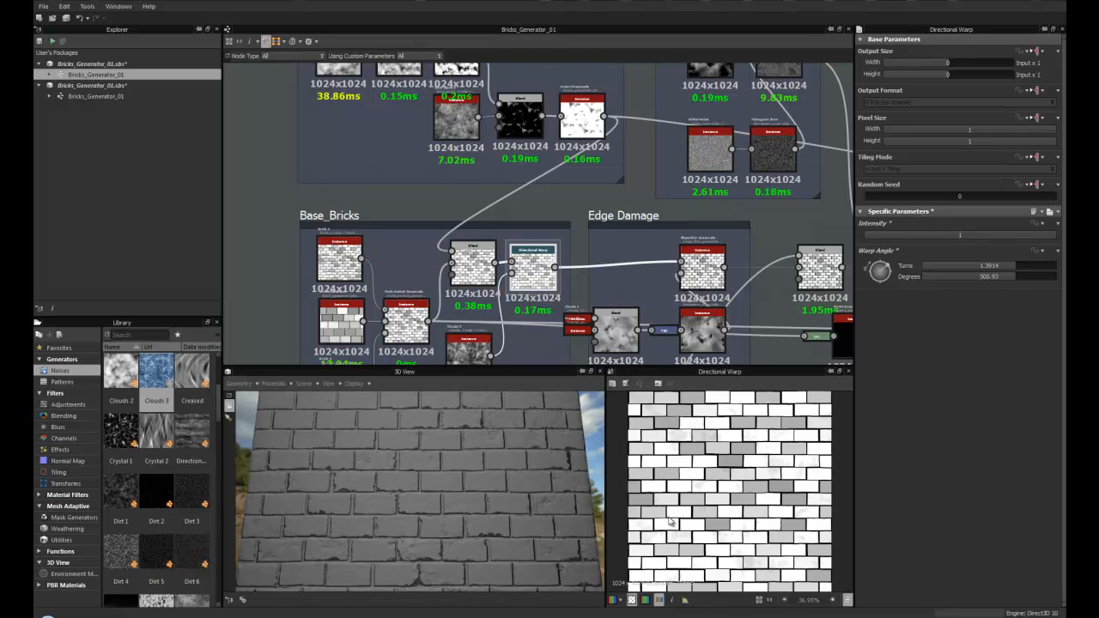
scroll(788, 479, "up", 5)
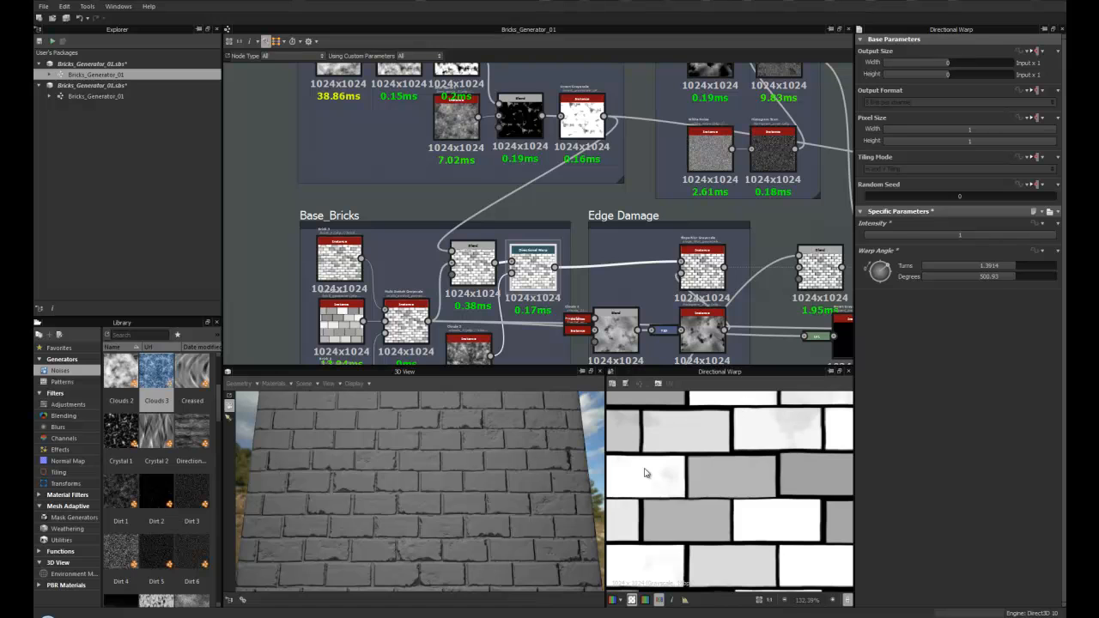
scroll(736, 464, "down", 4)
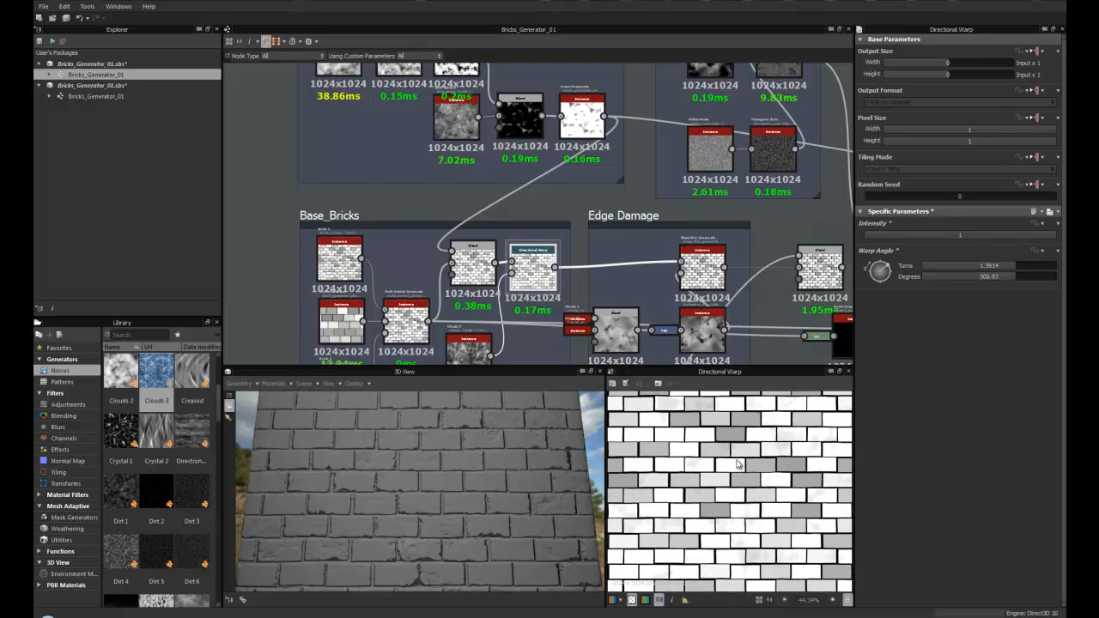
scroll(374, 506, "up", 3)
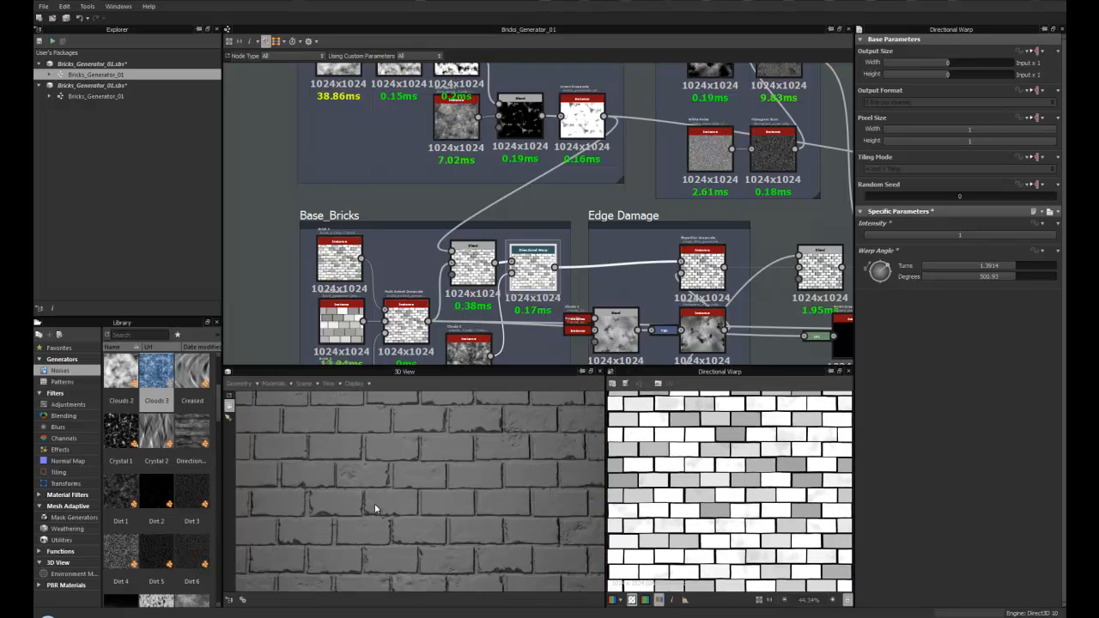
middle_click_drag(481, 199, 433, 242)
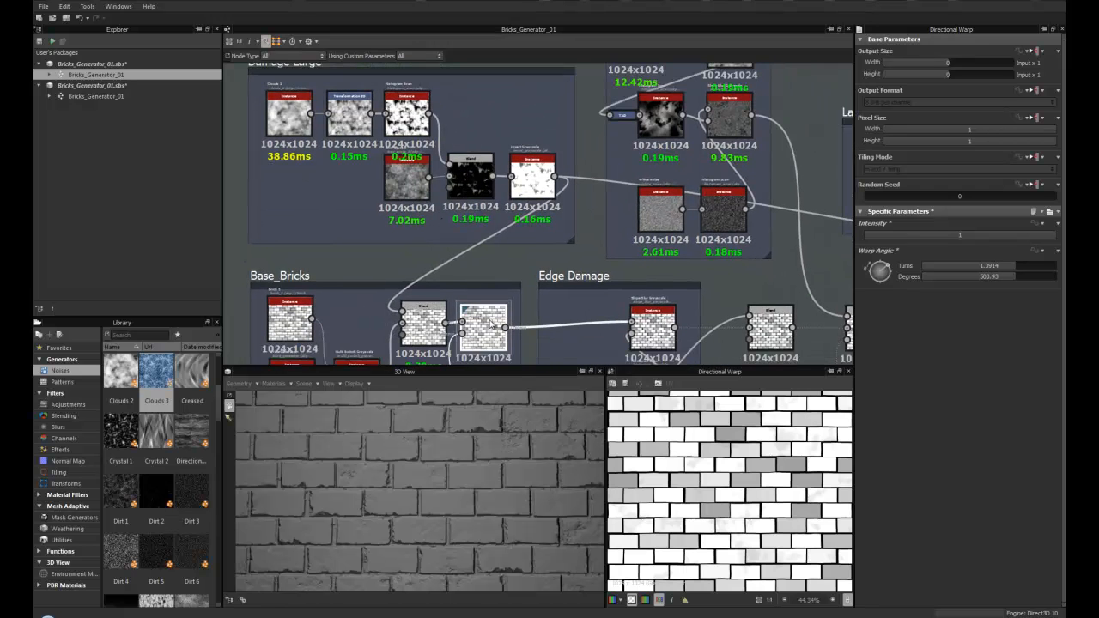
scroll(434, 260, "up", 2)
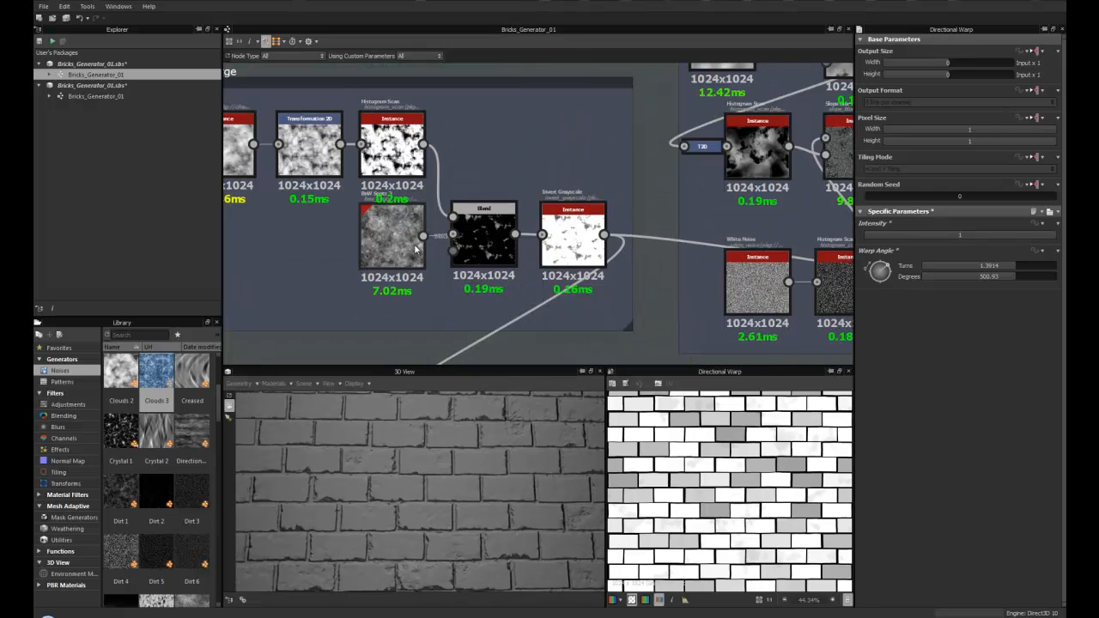
middle_click_drag(435, 261, 509, 293)
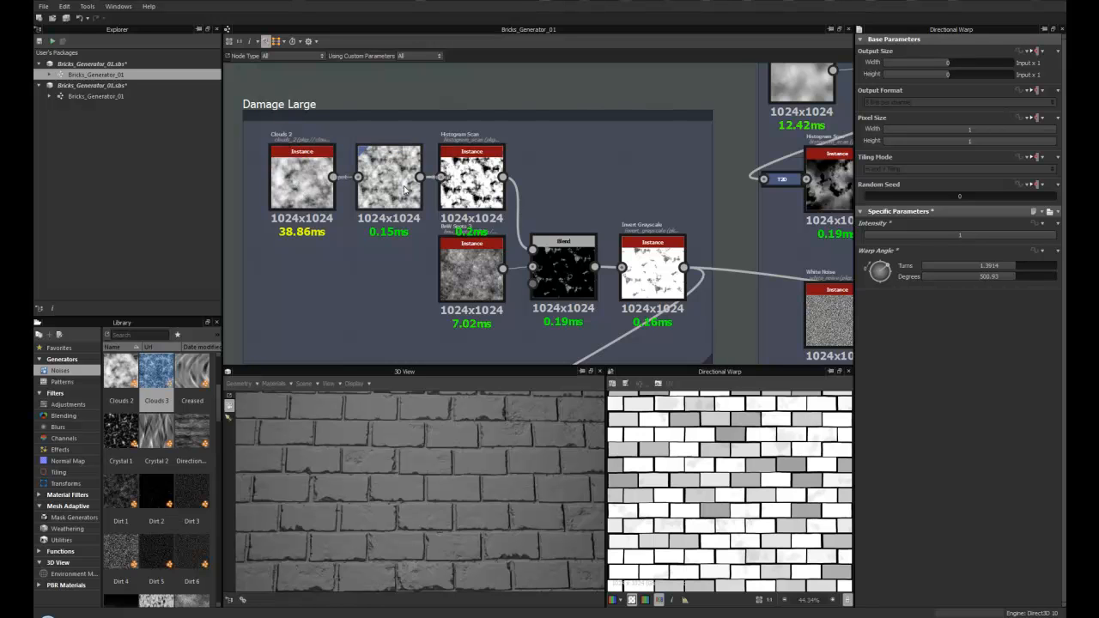
- Shift the Transformation 2D node in the Damage Large chain to an offset of about X 0.30, Y -0.02
scroll(307, 184, "up", 3)
left_click(307, 183)
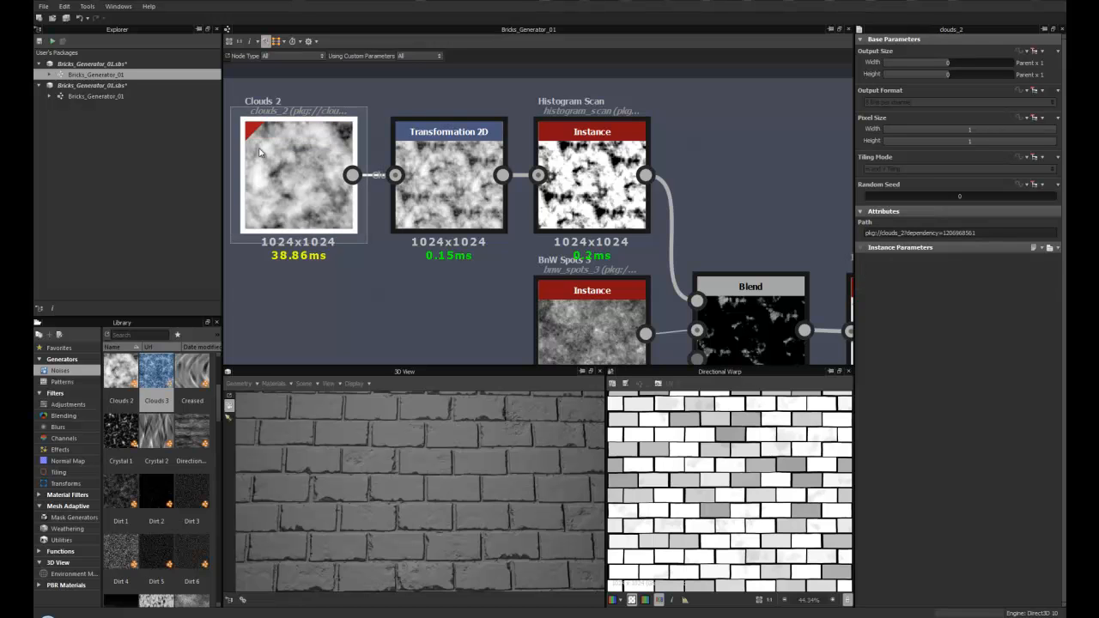
left_click(456, 182)
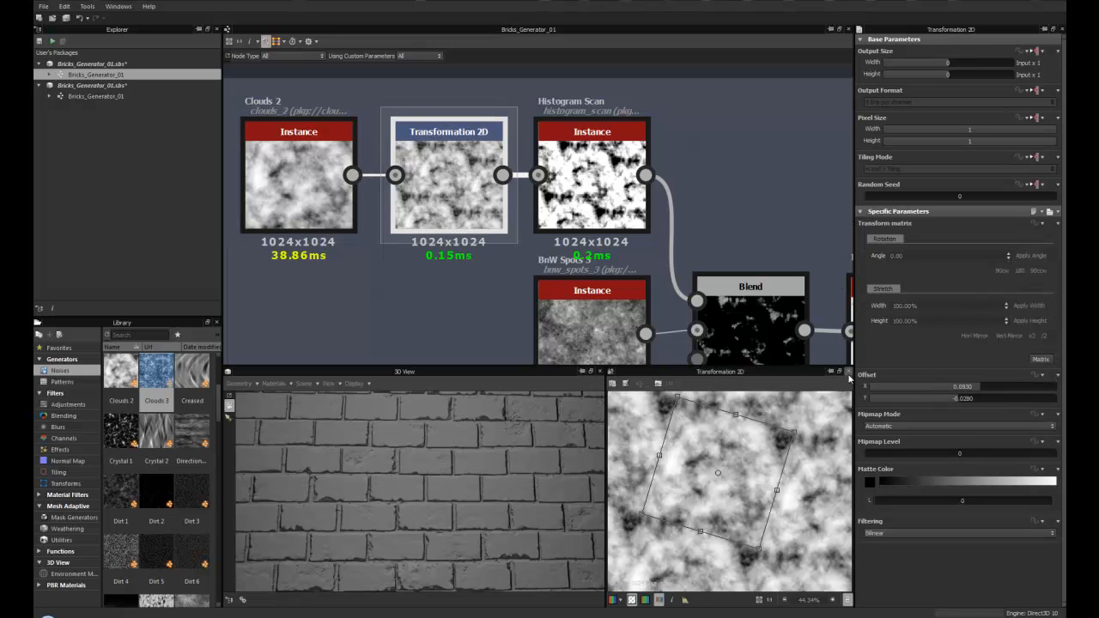
scroll(746, 477, "down", 3)
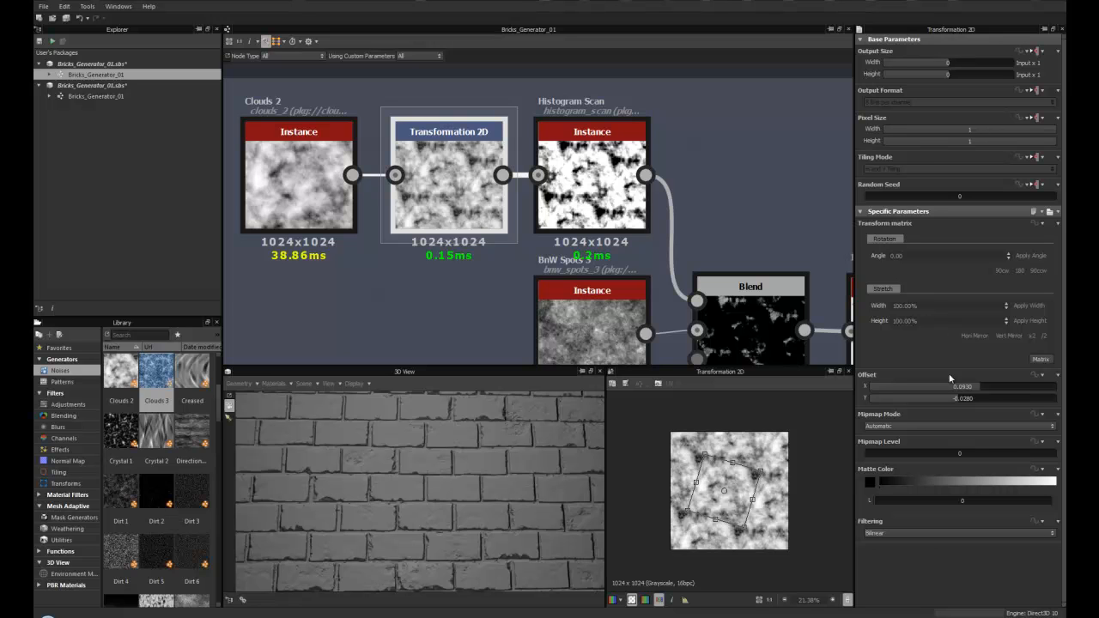
left_click_drag(770, 466, 771, 469)
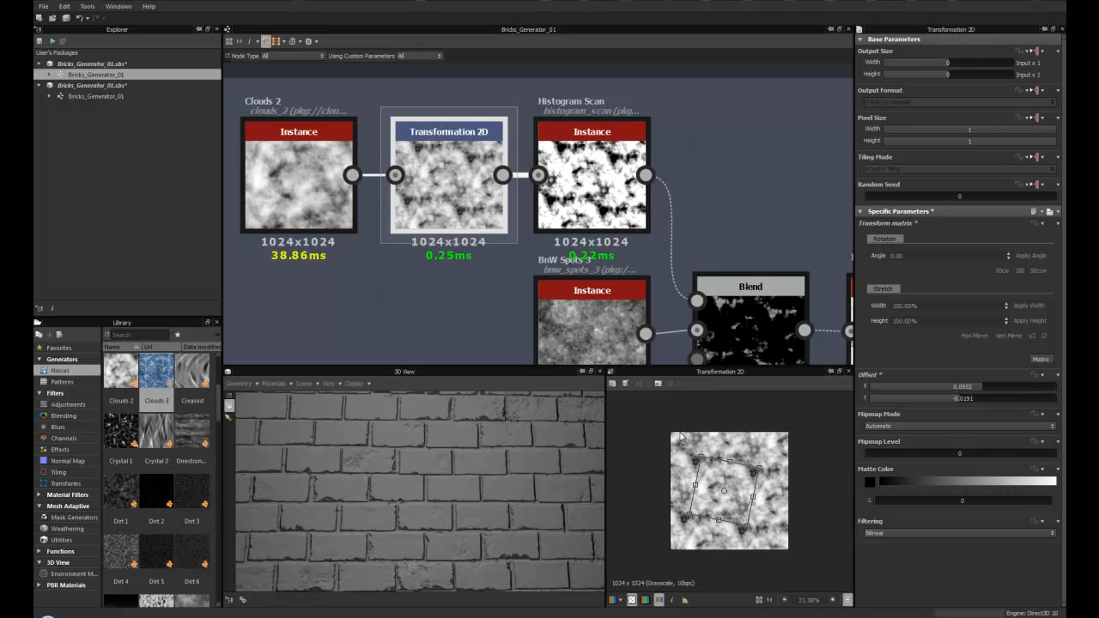
right_click(470, 151)
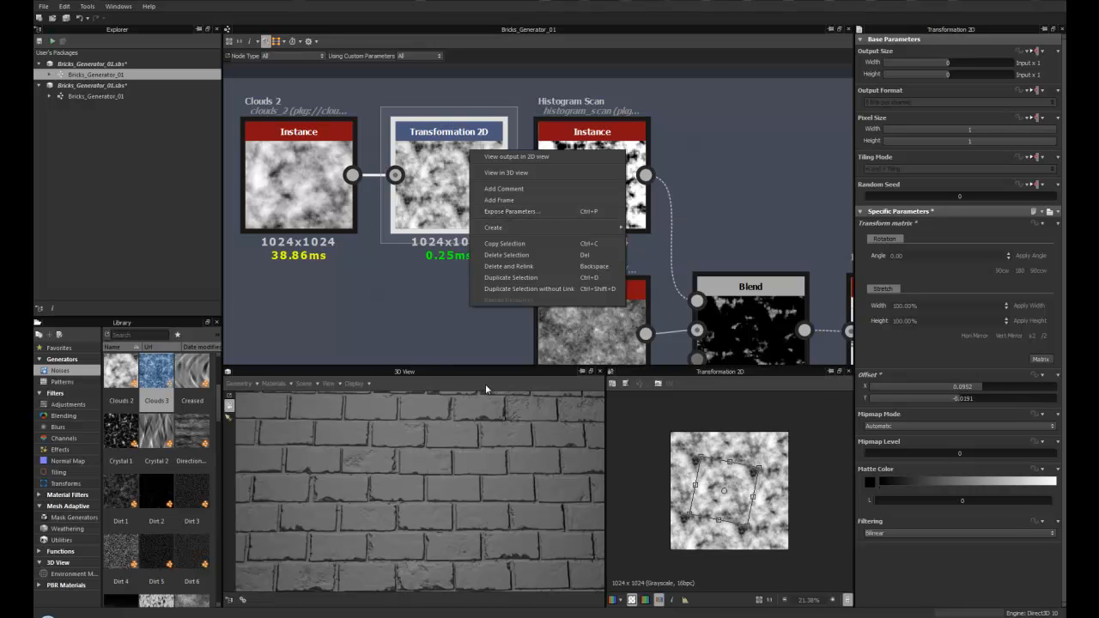
left_click(460, 342)
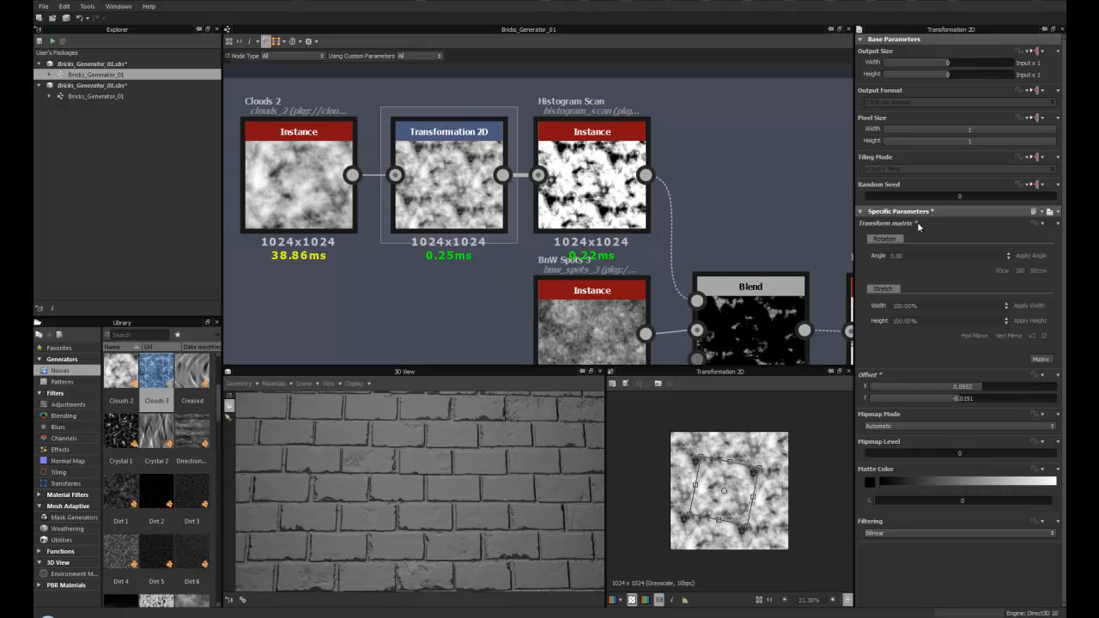
- Search the node library for "his" to find histogram nodes
middle_click_drag(476, 297, 398, 263)
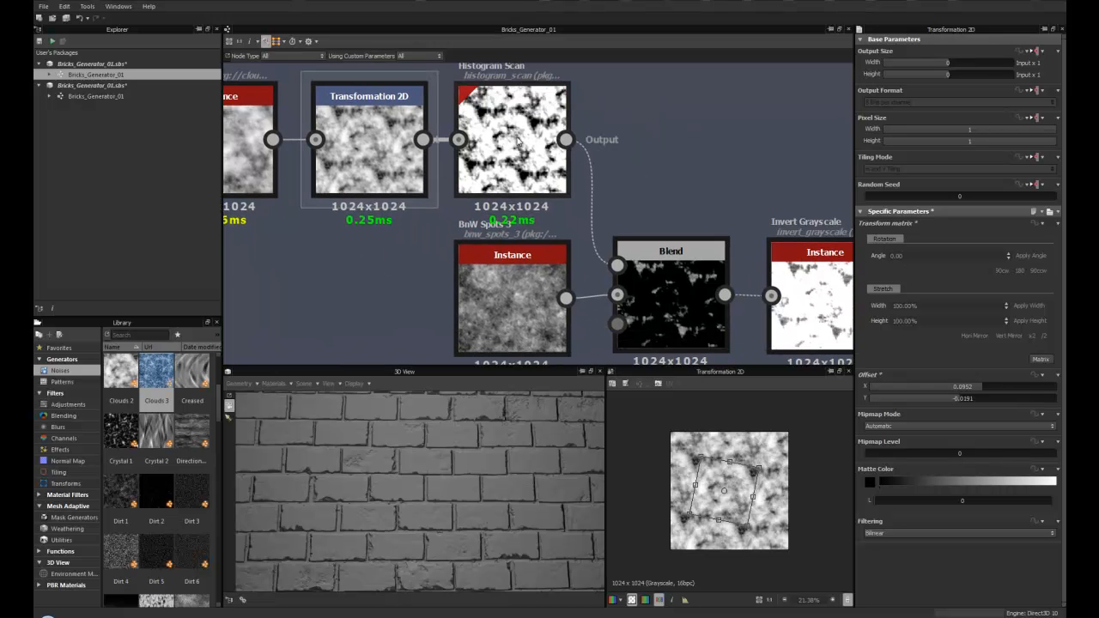
middle_click_drag(507, 119, 492, 149)
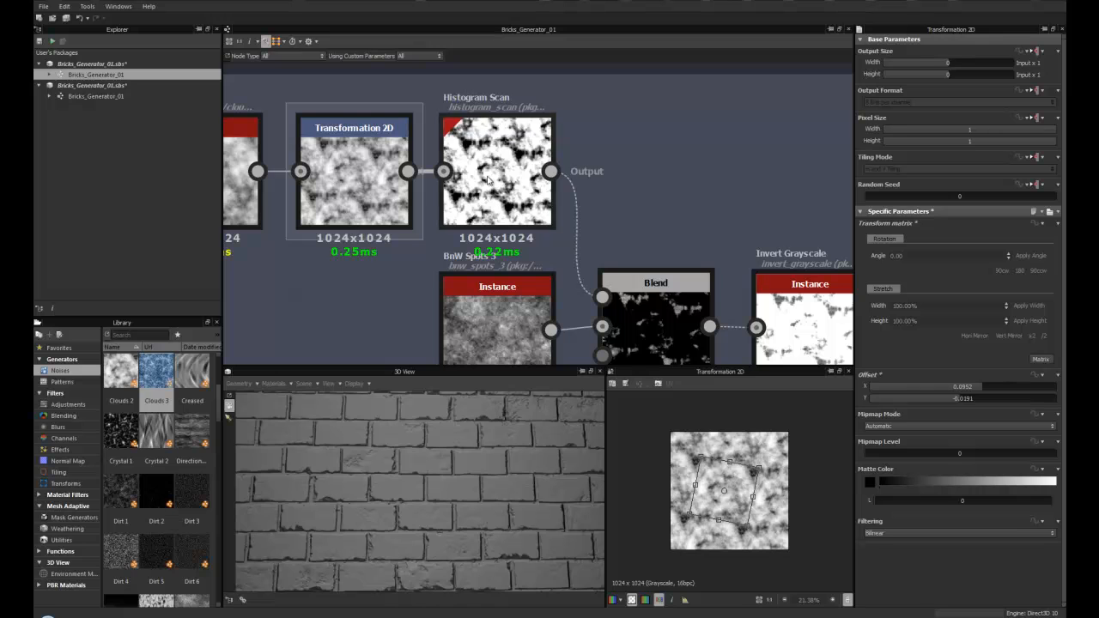
left_click(136, 337)
type("hist")
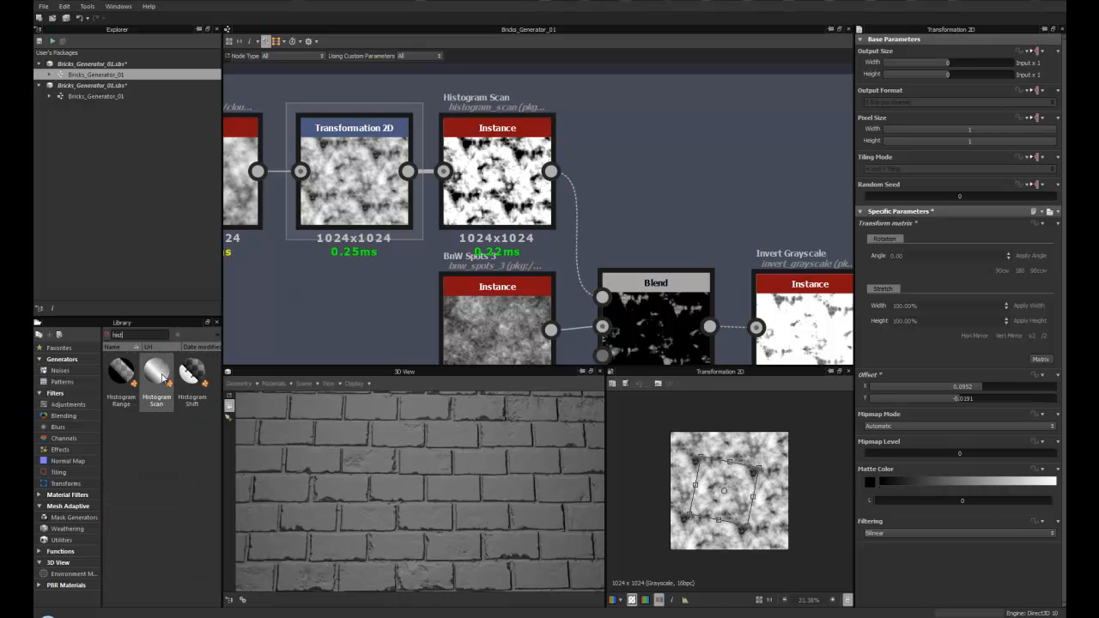
- Set the Histogram Scan node's Position to 0.35, previewing the Blend result that follows it
left_click(504, 158)
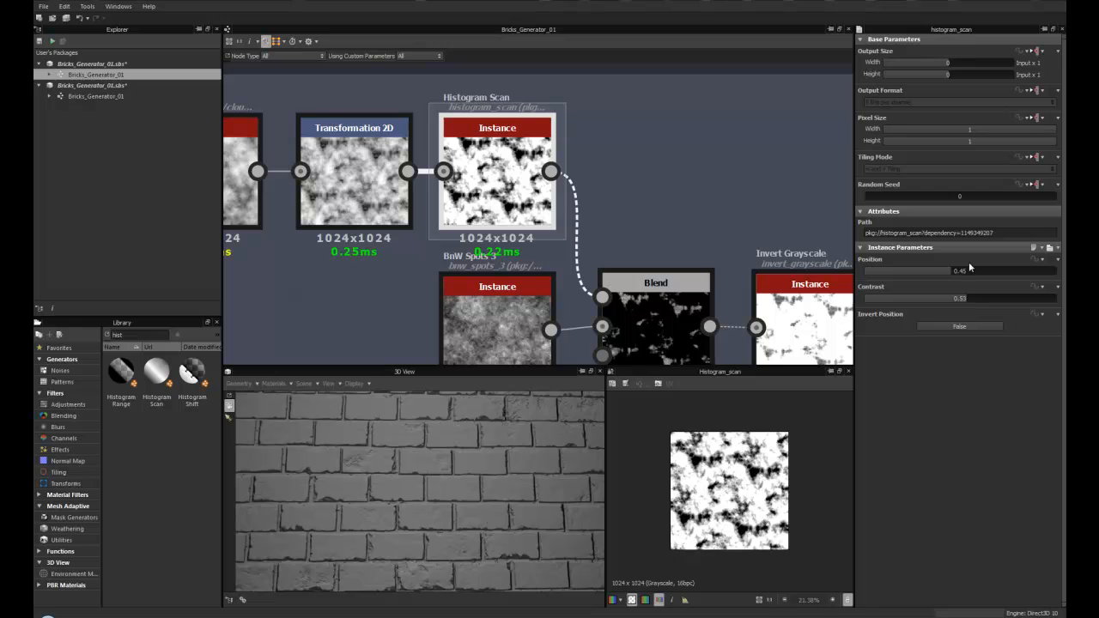
left_click_drag(947, 270, 897, 275)
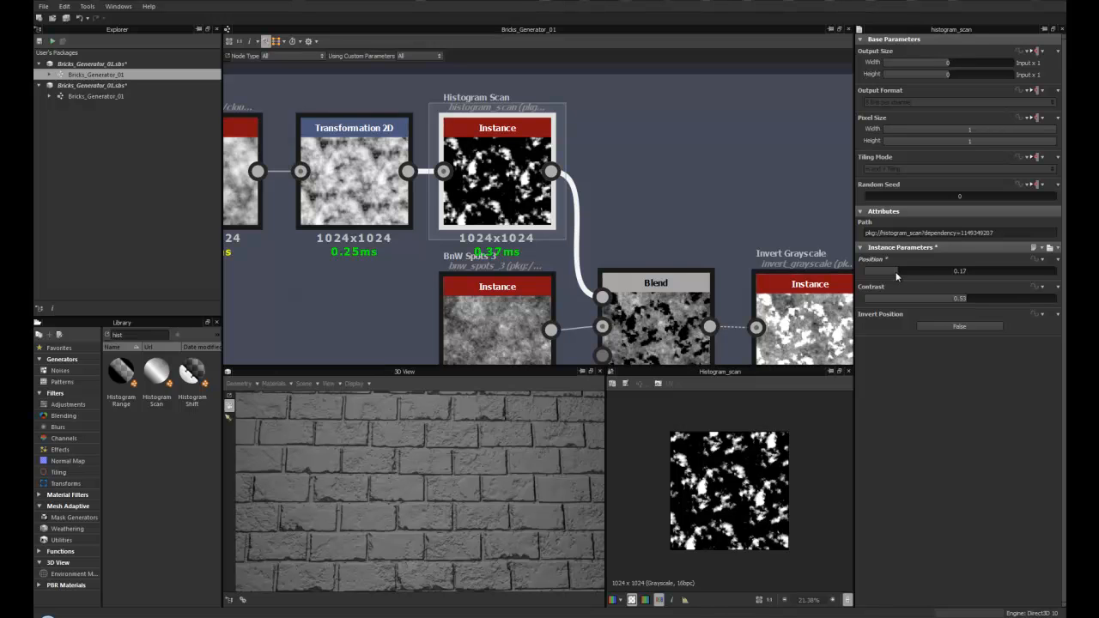
middle_click_drag(607, 234, 506, 166)
double_click(552, 247)
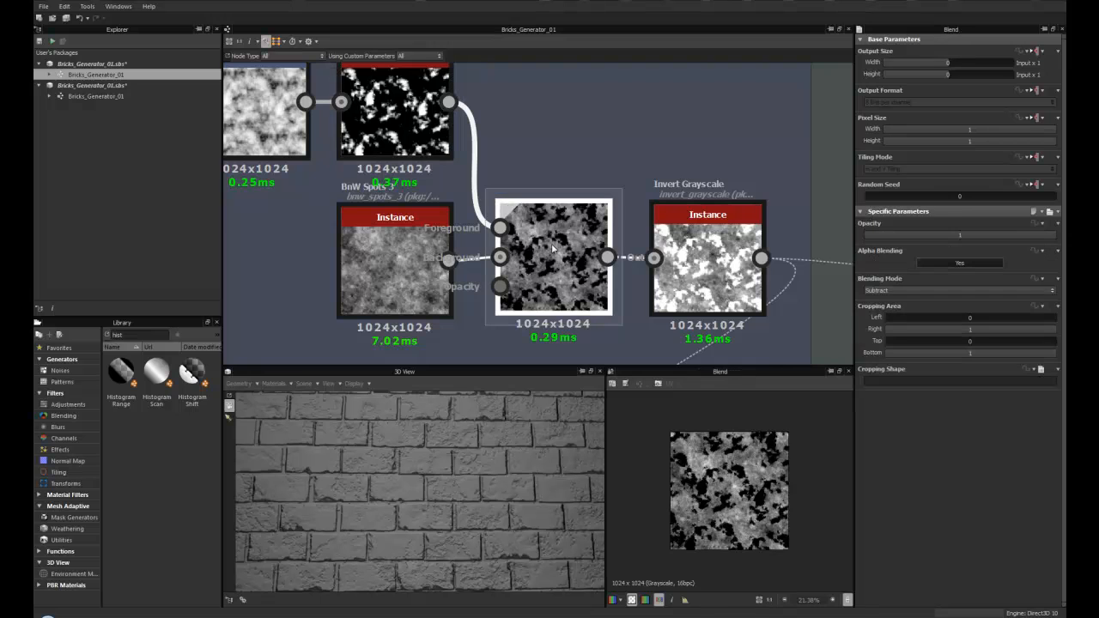
double_click(409, 120)
left_click_drag(898, 270, 931, 270)
- Set the Histogram Scan node's Position to 0.46 and its Contrast to 0.63
middle_click_drag(394, 97, 431, 151)
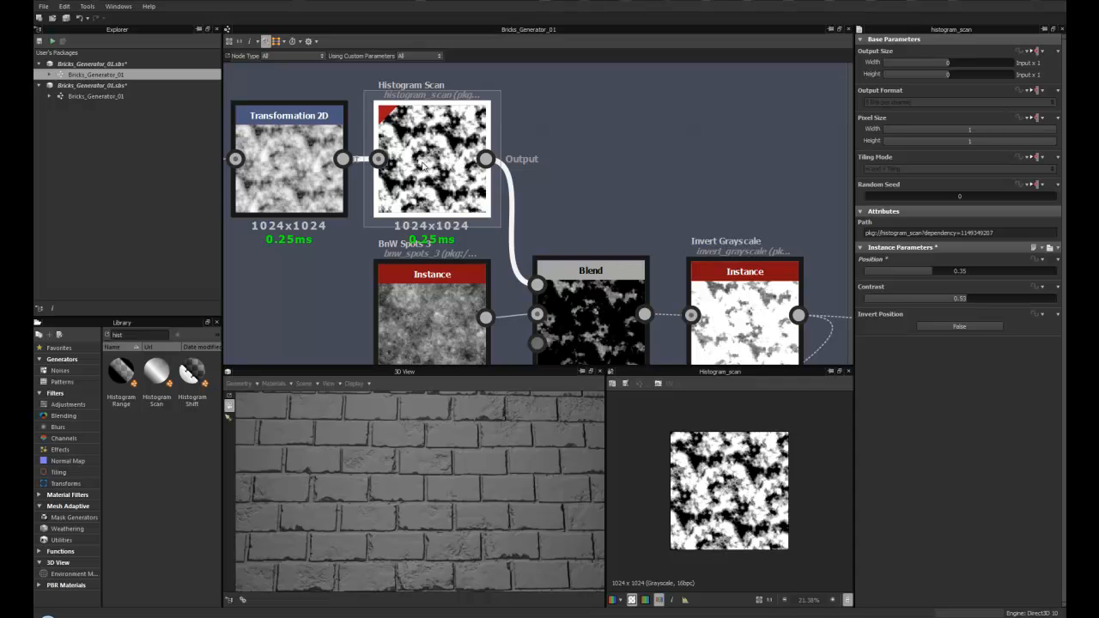
scroll(423, 165, "down", 1)
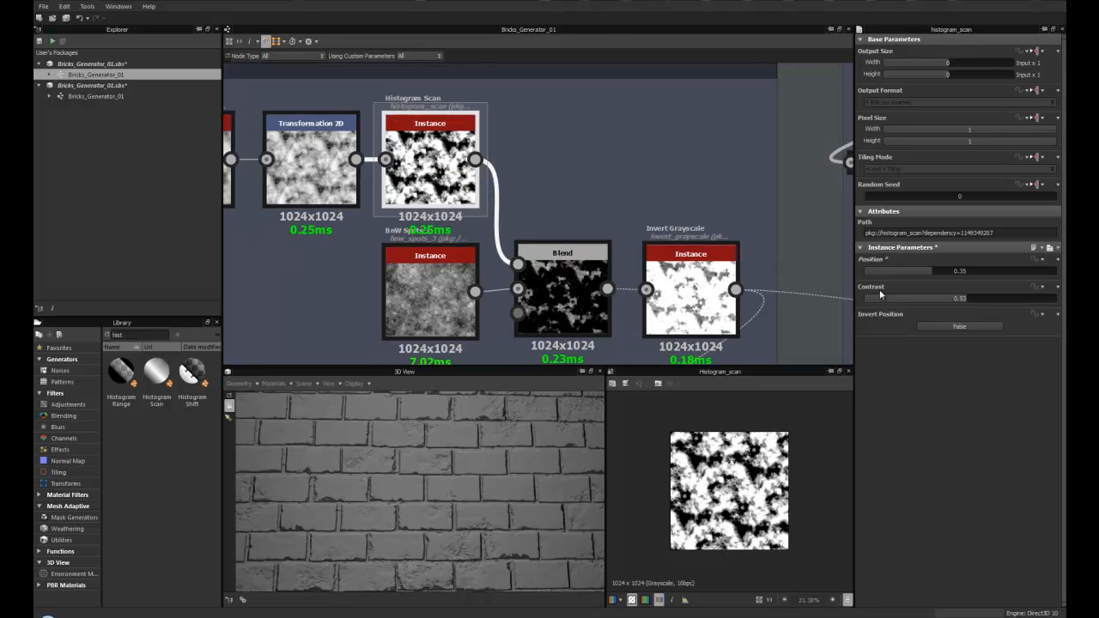
scroll(432, 437, "up", 3)
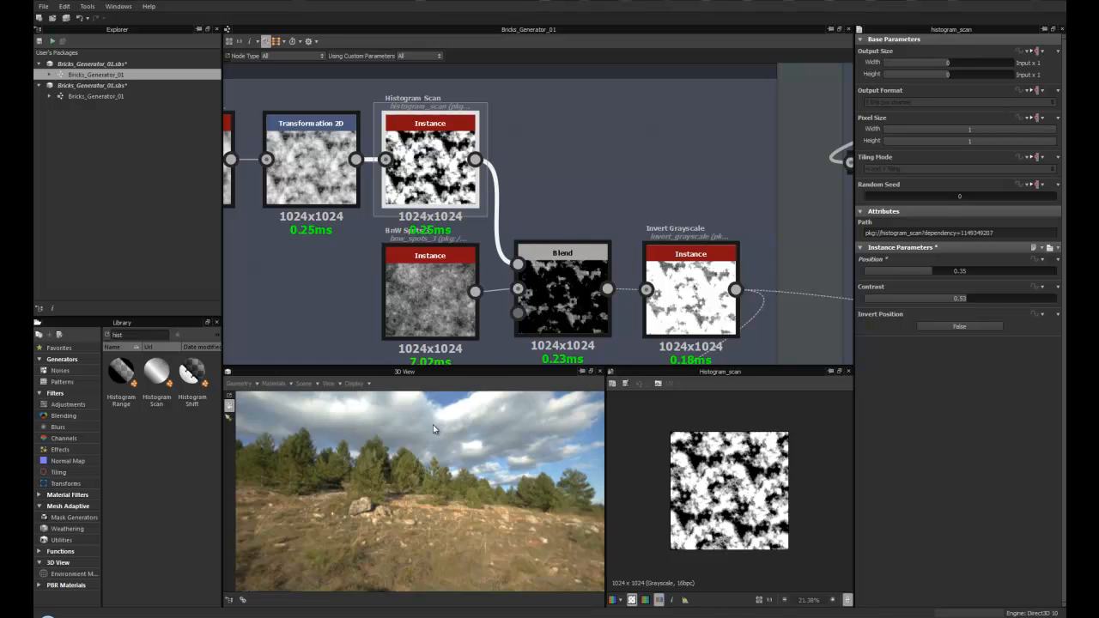
scroll(435, 425, "down", 2)
scroll(430, 437, "down", 1)
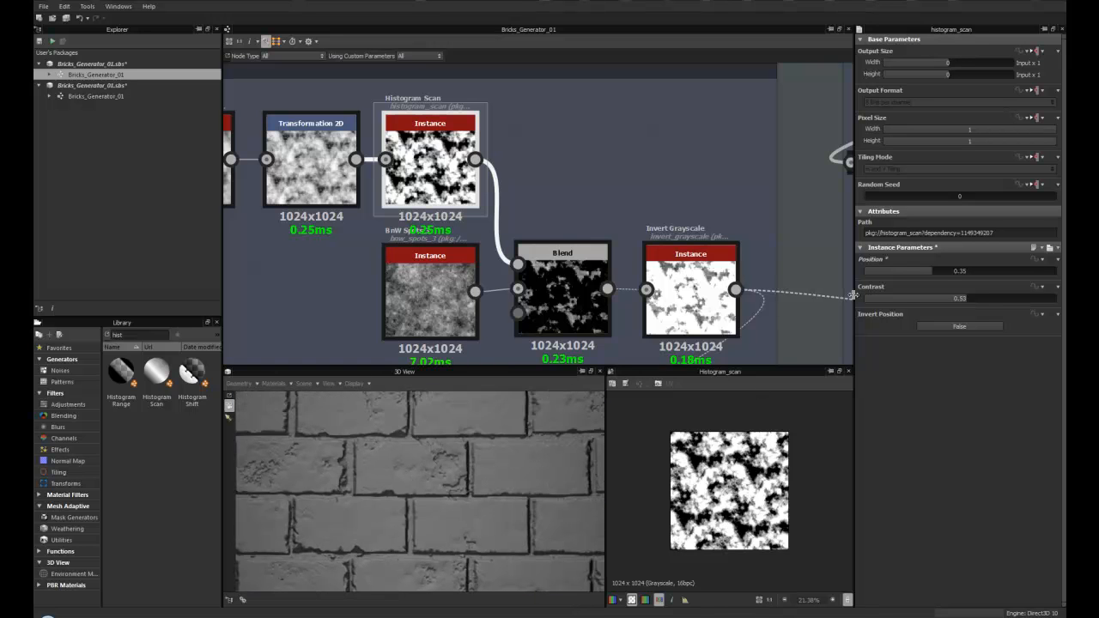
left_click(939, 270)
left_click_drag(939, 269, 940, 269)
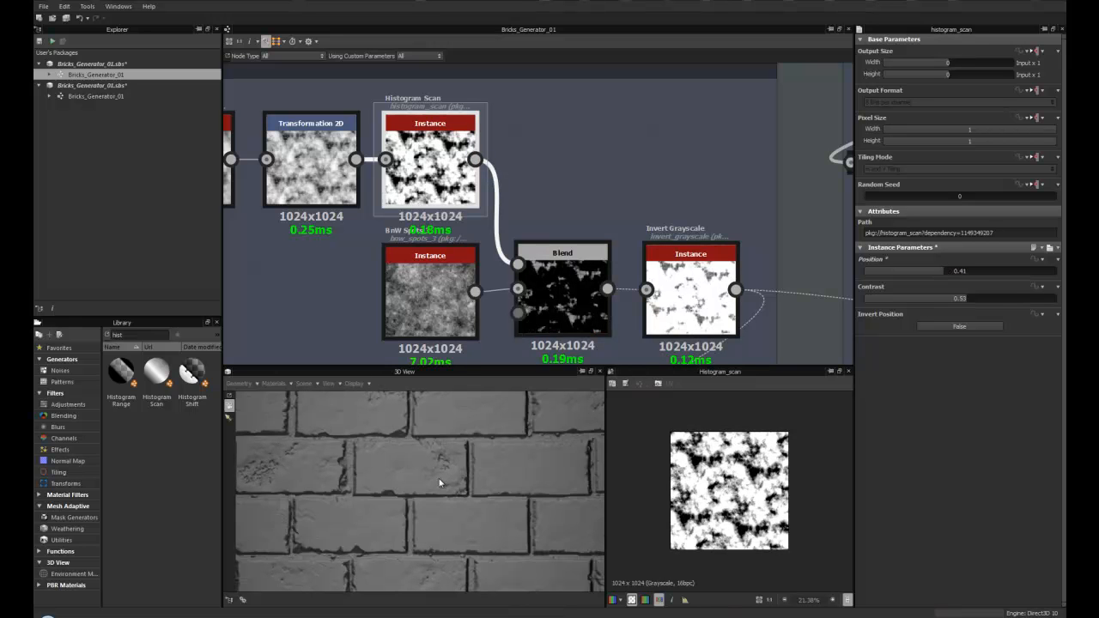
left_click(972, 326)
left_click_drag(939, 271, 986, 297)
left_click(956, 326)
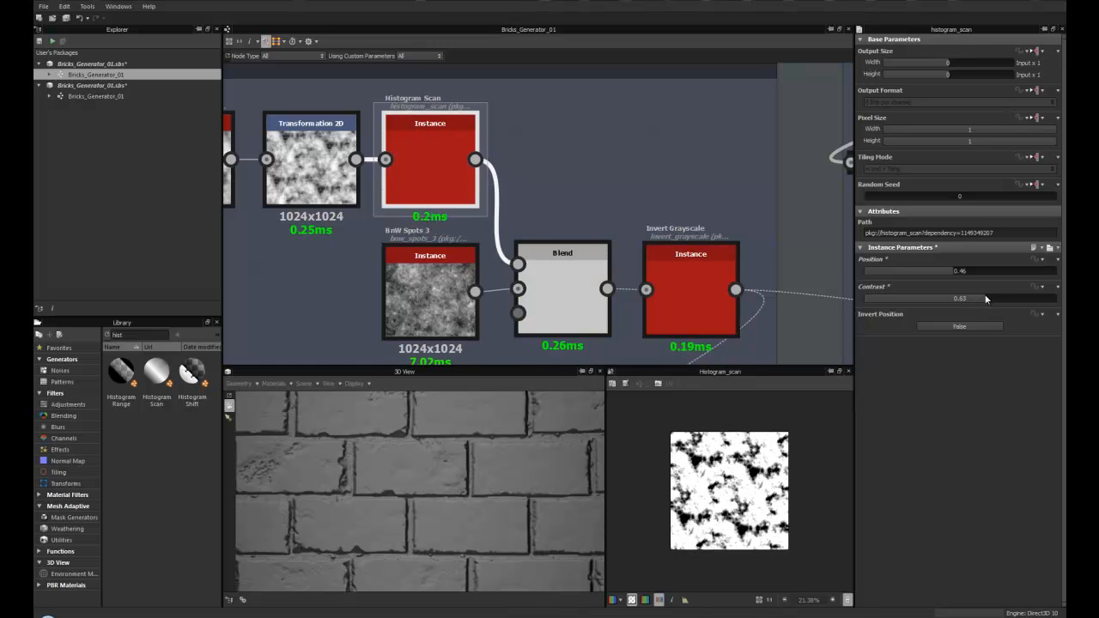
- Examine the damaged brick surface in the 3D view
left_click_drag(449, 449, 457, 473)
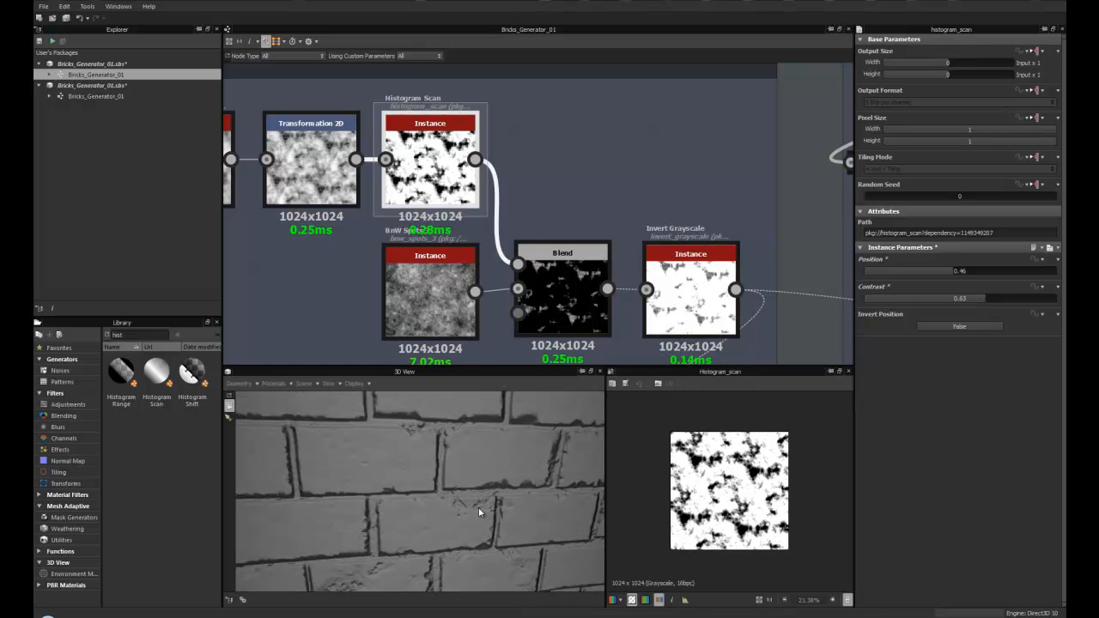
left_click_drag(460, 522, 387, 493)
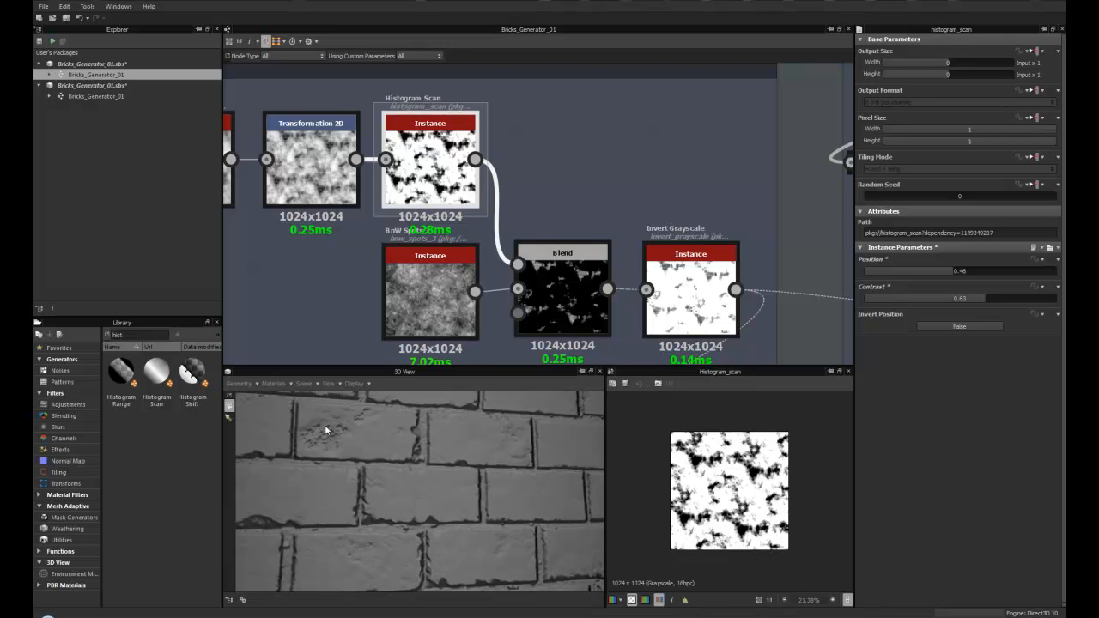
mouse_move(327, 438)
left_mouse_down()
mouse_move(353, 445)
mouse_move(326, 449)
mouse_move(342, 446)
left_mouse_up()
scroll(335, 455, "down", 5)
scroll(343, 447, "up", 1)
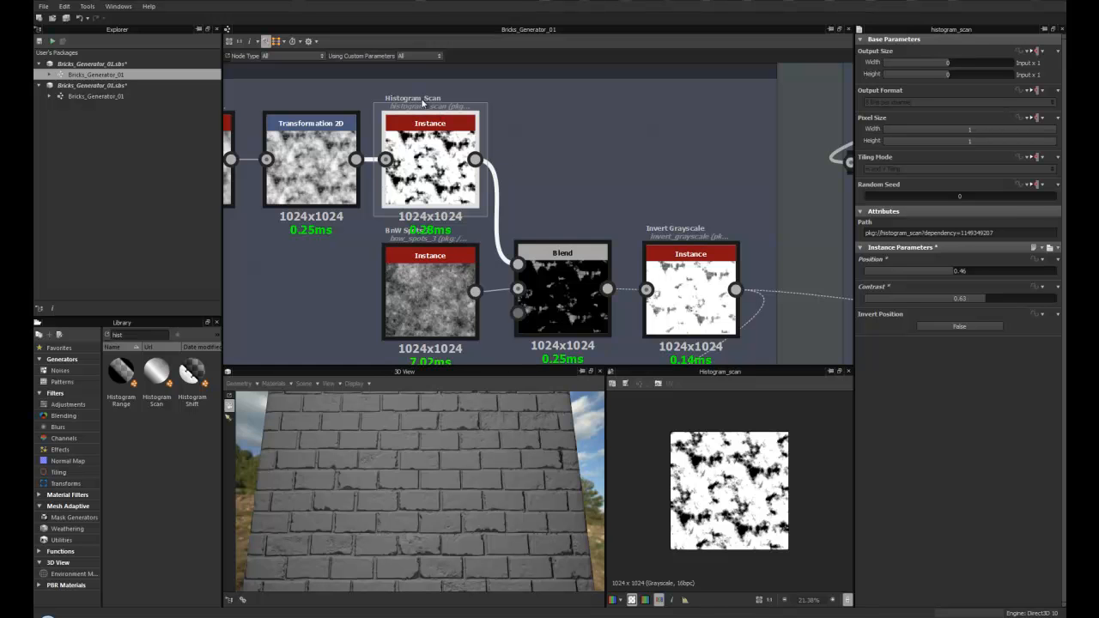
scroll(436, 163, "down", 4)
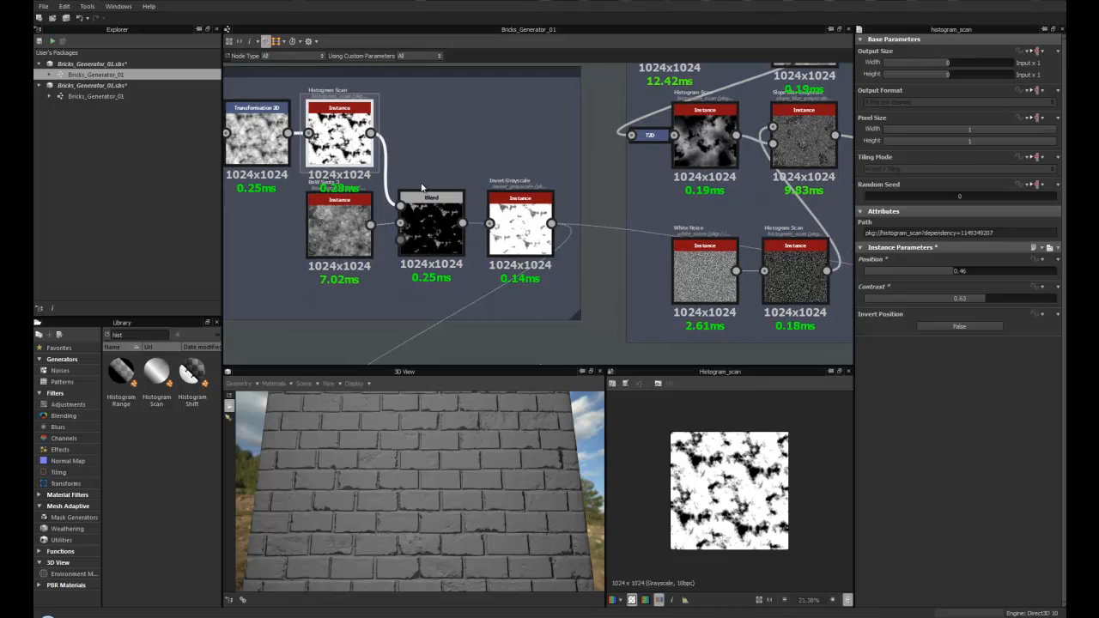
- Inspect the Blend and Invert Grayscale nodes at the end of the Damage Large chain
middle_click_drag(436, 162, 460, 167)
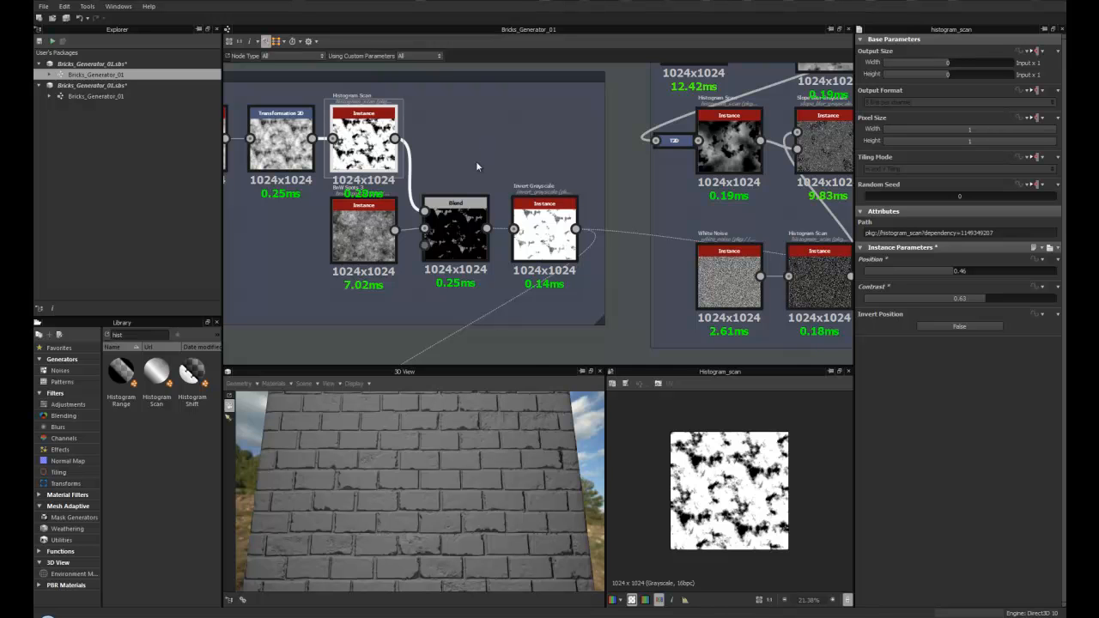
middle_click_drag(482, 152, 493, 131)
left_click(471, 213)
double_click(471, 213)
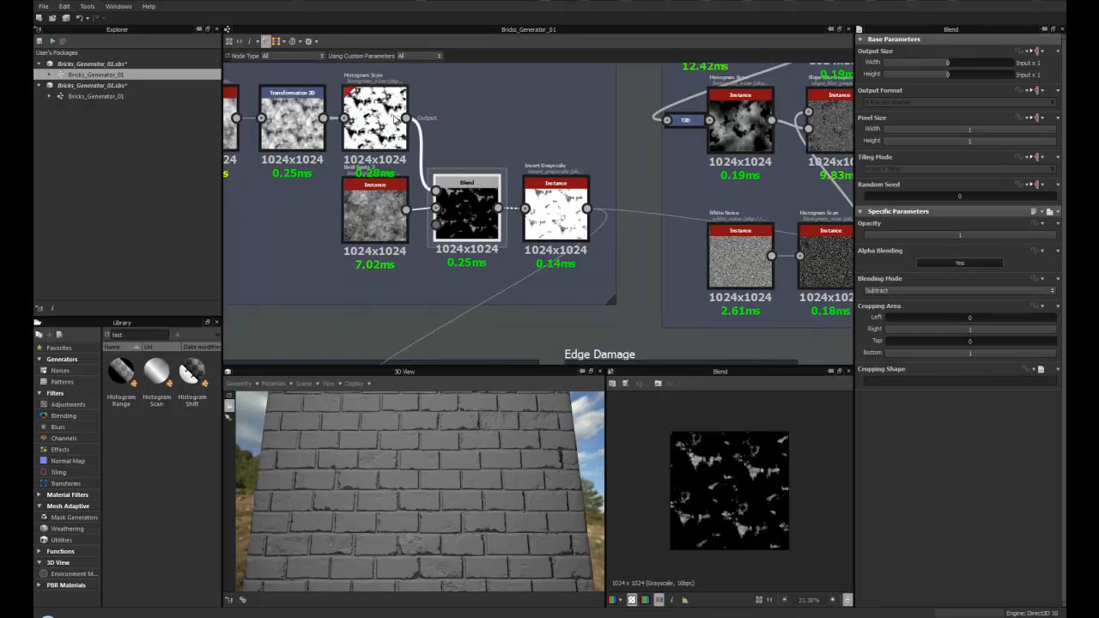
middle_click_drag(556, 210, 461, 197)
double_click(461, 196)
scroll(458, 194, "up", 3)
scroll(458, 194, "up", 2)
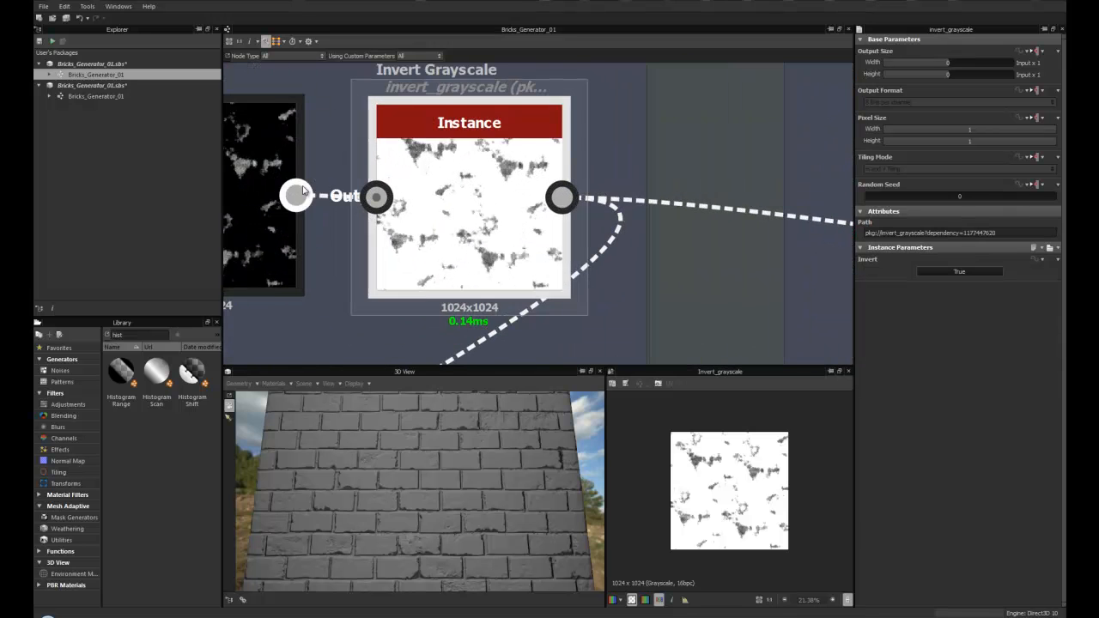
middle_click_drag(421, 161, 519, 153)
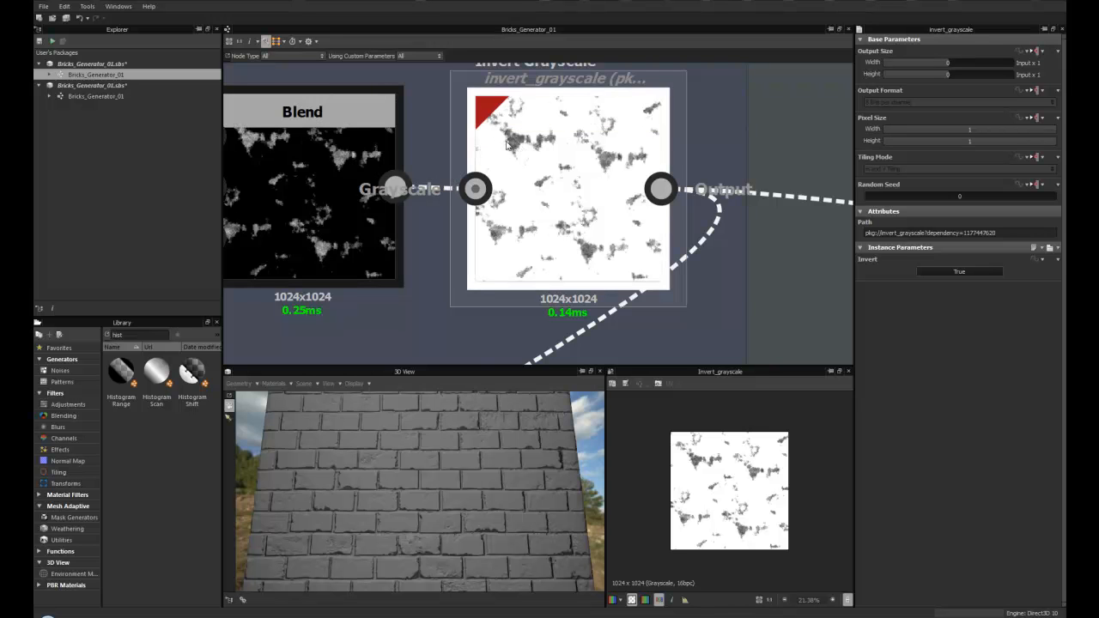
scroll(558, 249, "down", 4)
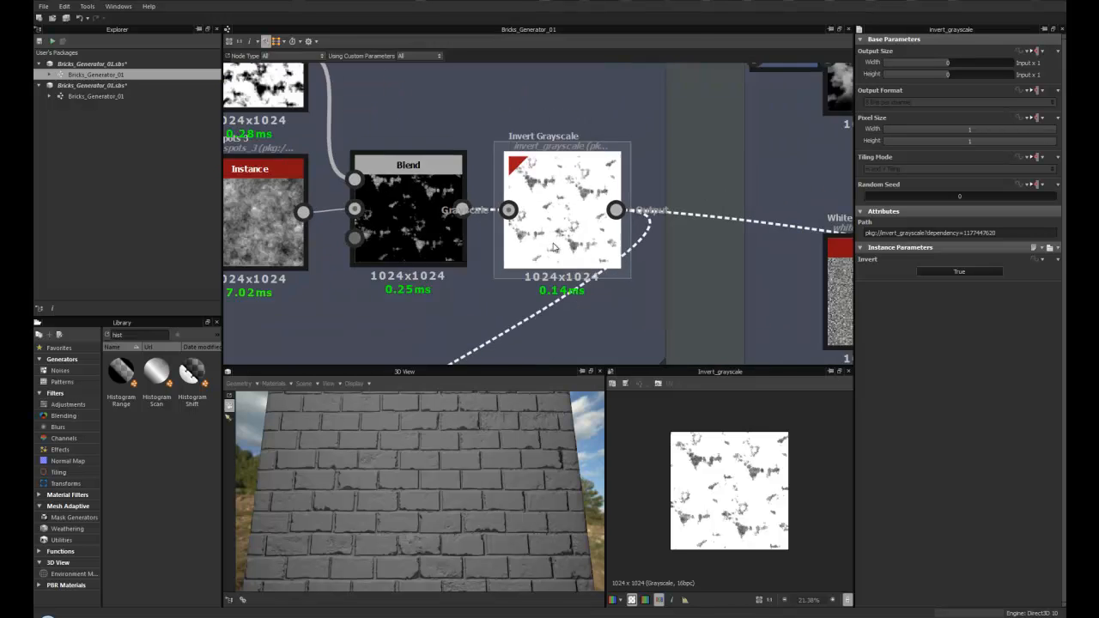
scroll(525, 244, "down", 2)
middle_click_drag(524, 246, 538, 191)
scroll(538, 191, "up", 4)
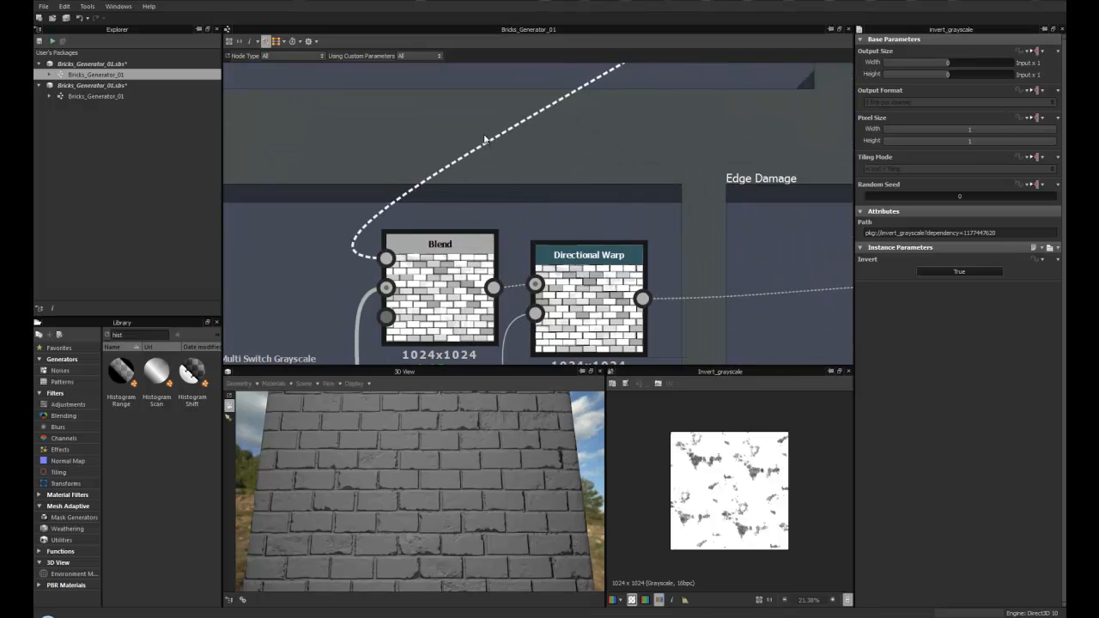
left_click_drag(444, 297, 445, 301)
middle_click_drag(457, 295, 453, 252)
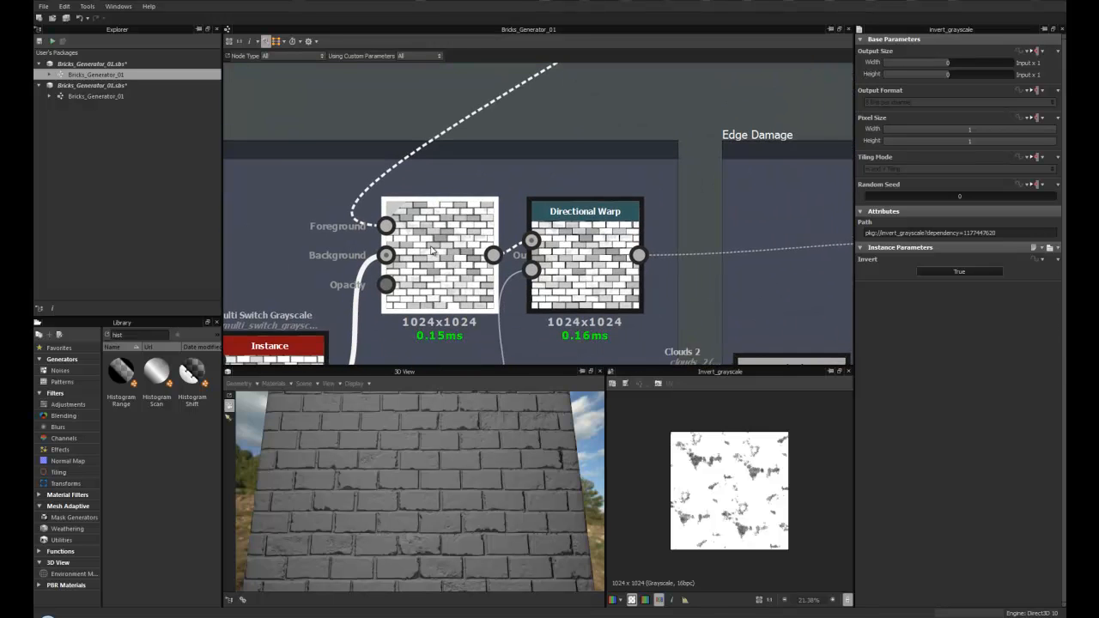
- Inspect the Blend and Directional Warp nodes of the Base_Bricks group in the 2D view
double_click(453, 252)
scroll(755, 524, "up", 5)
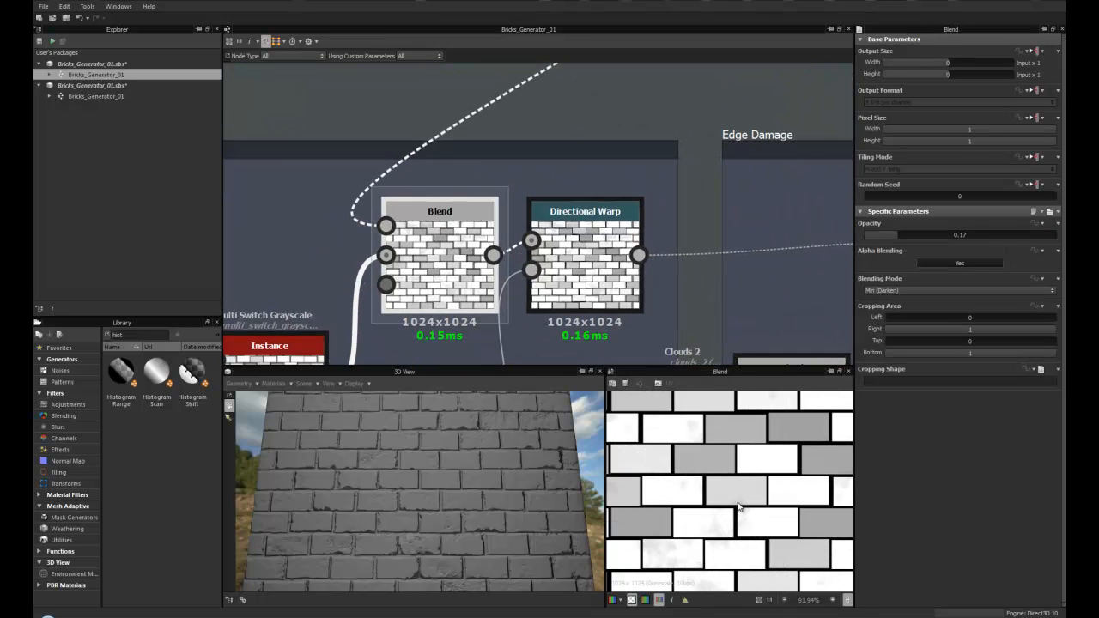
scroll(743, 503, "up", 3)
scroll(734, 504, "down", 4)
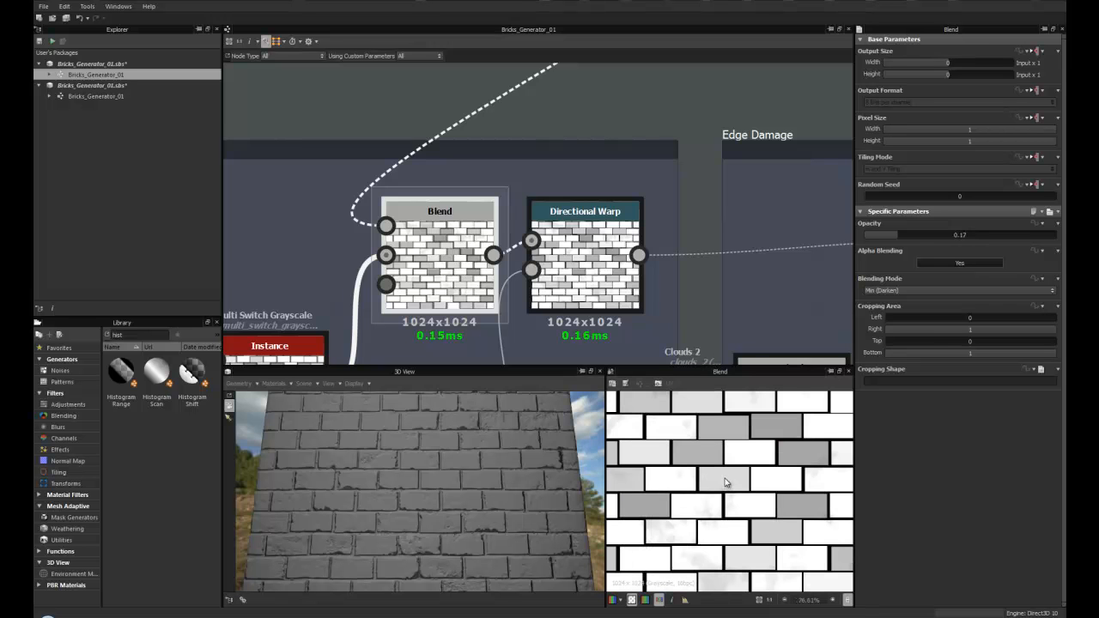
scroll(455, 222, "down", 3)
middle_click_drag(537, 241, 461, 233)
scroll(404, 478, "up", 3)
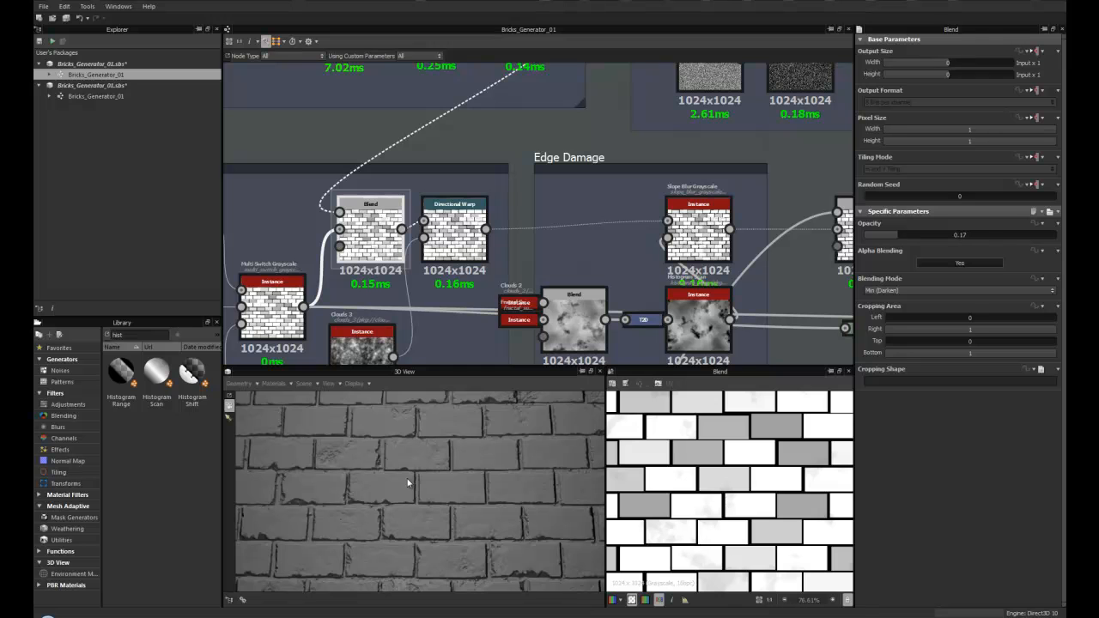
left_click(461, 238)
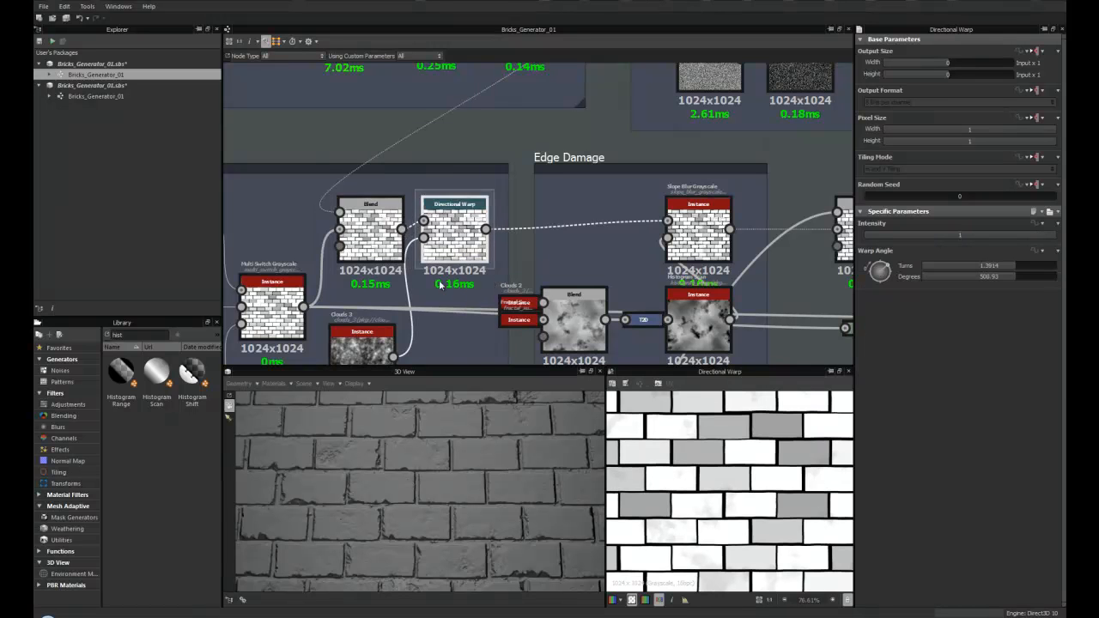
scroll(446, 241, "down", 5)
middle_click_drag(446, 241, 471, 242)
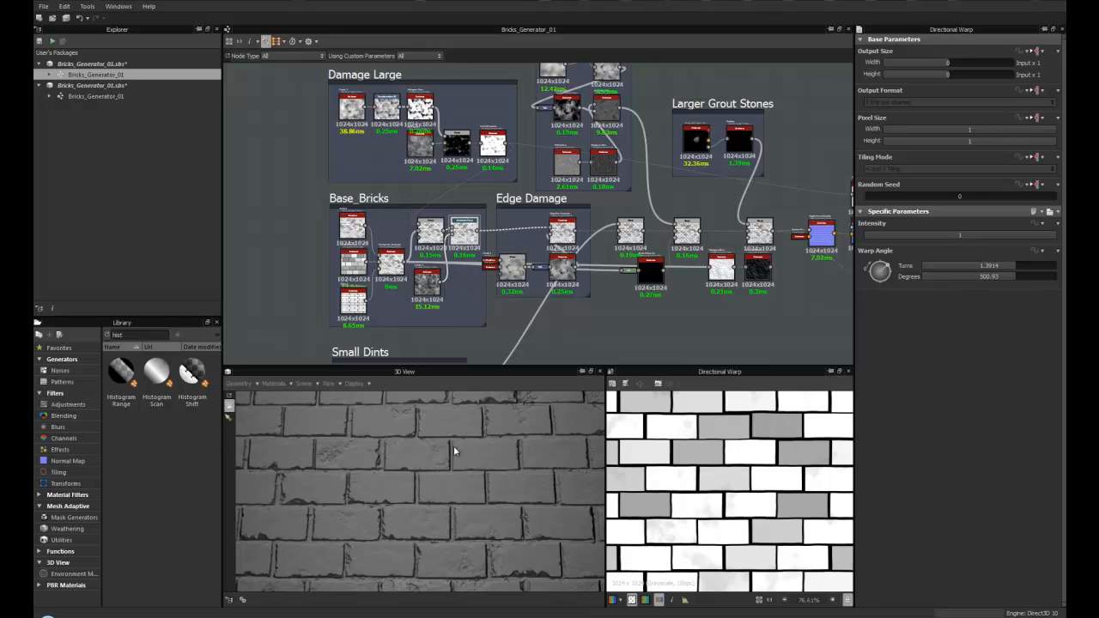
scroll(466, 257, "up", 3)
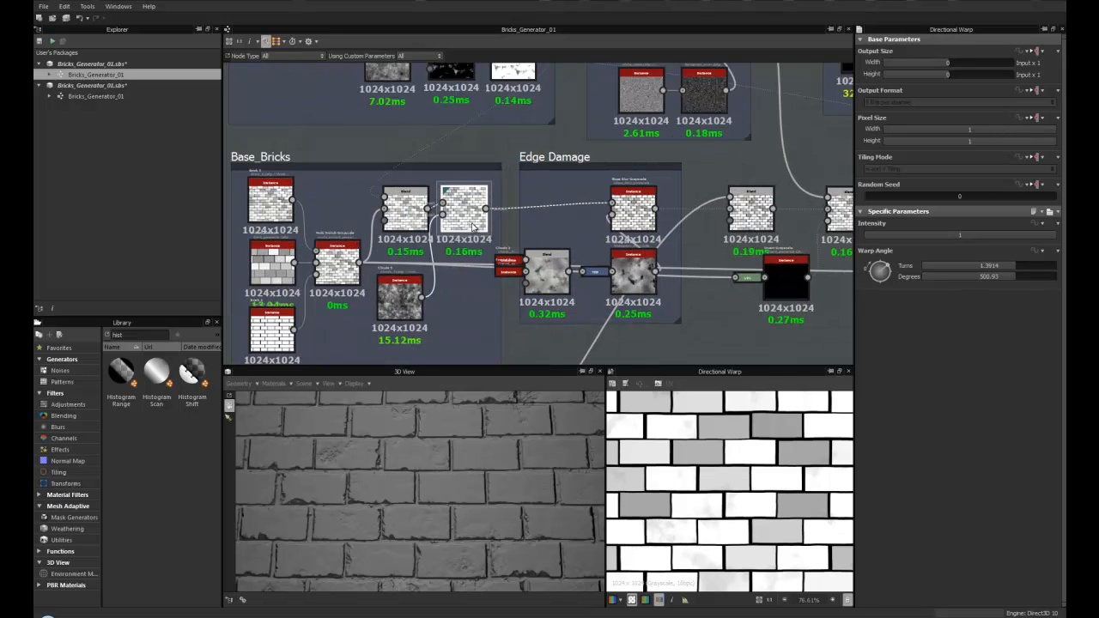
- Navigate to the Small Dints frame and examine its grunge, cells, Blend and Invert Grayscale nodes alongside the 3D view
scroll(471, 217, "down", 2)
middle_click_drag(471, 217, 458, 242)
middle_click_drag(345, 133, 333, 162)
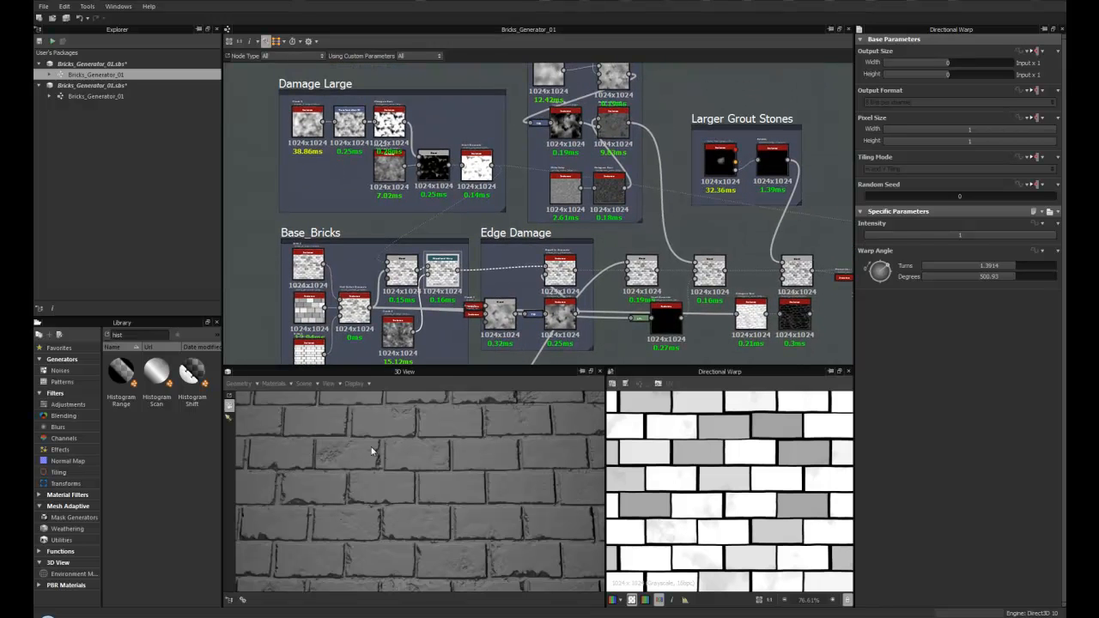
middle_click_drag(433, 277, 459, 174)
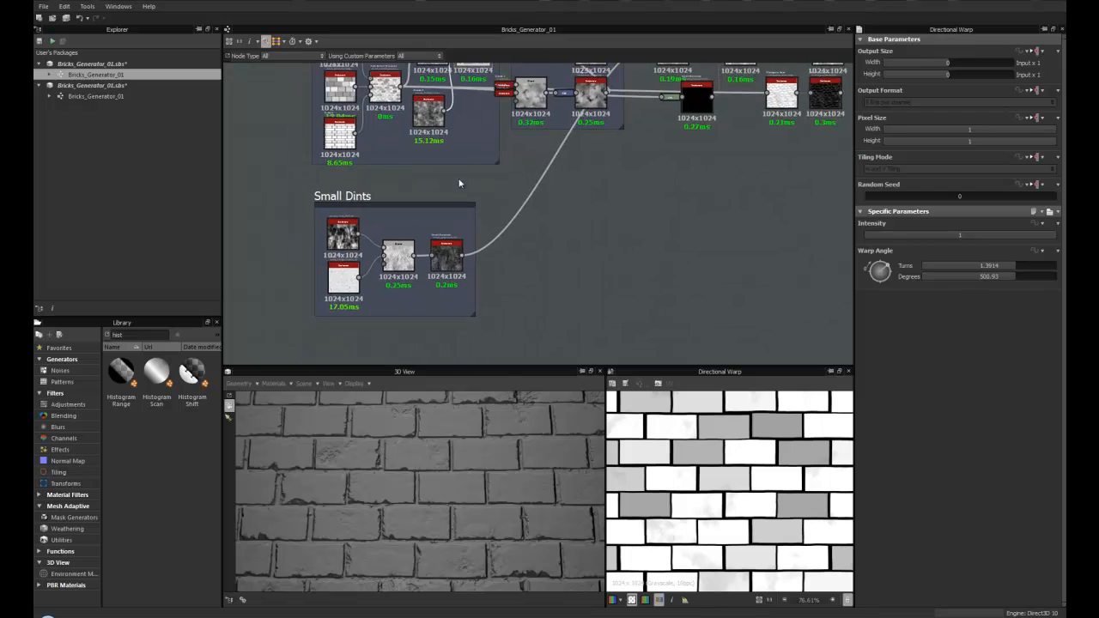
scroll(408, 243, "up", 3)
left_click_drag(279, 166, 281, 145)
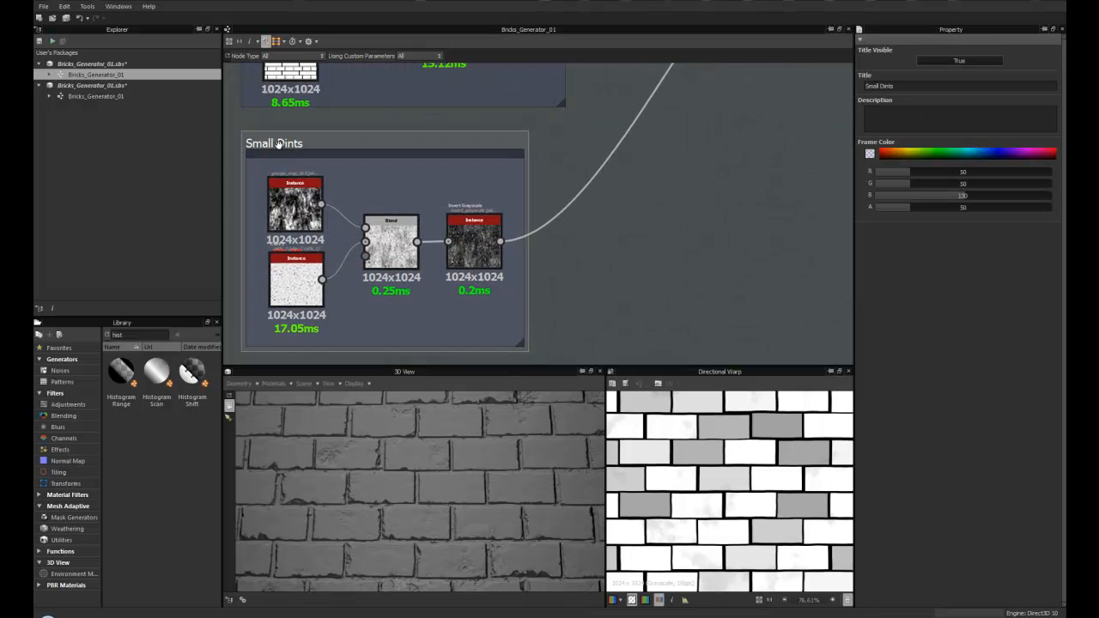
scroll(374, 259, "up", 3)
middle_click_drag(409, 261, 515, 270)
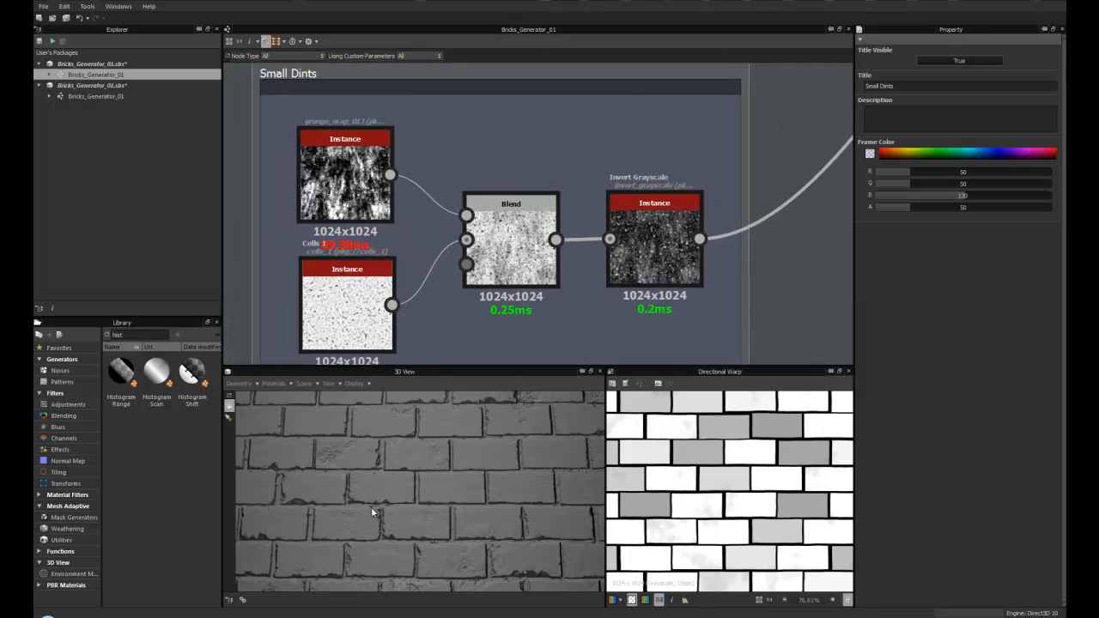
scroll(436, 487, "up", 5)
scroll(292, 467, "down", 2)
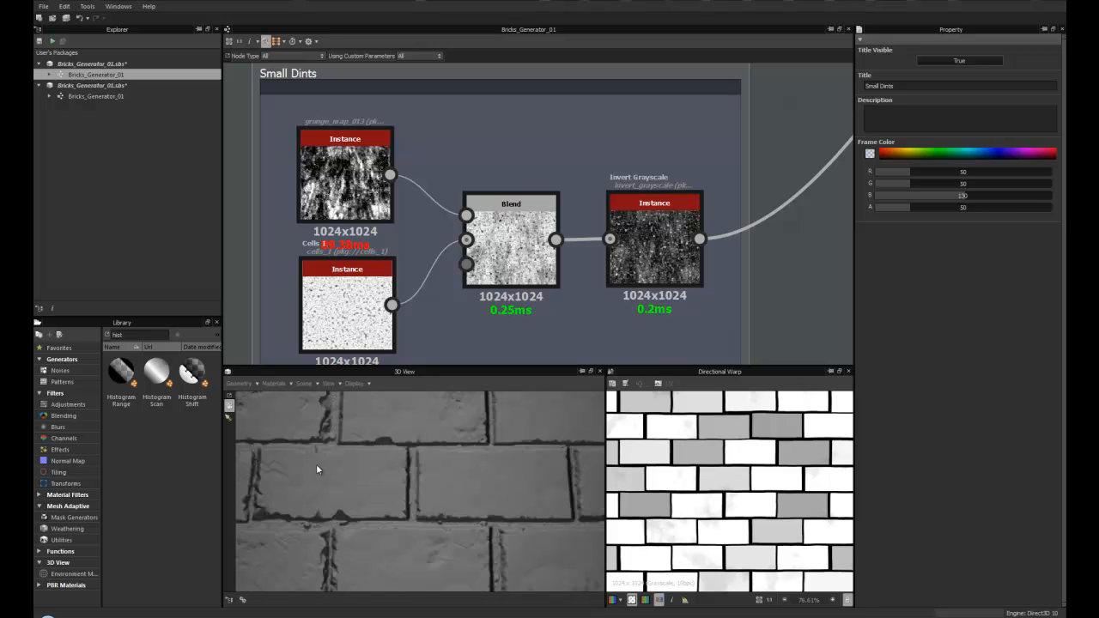
left_click_drag(351, 481, 505, 419)
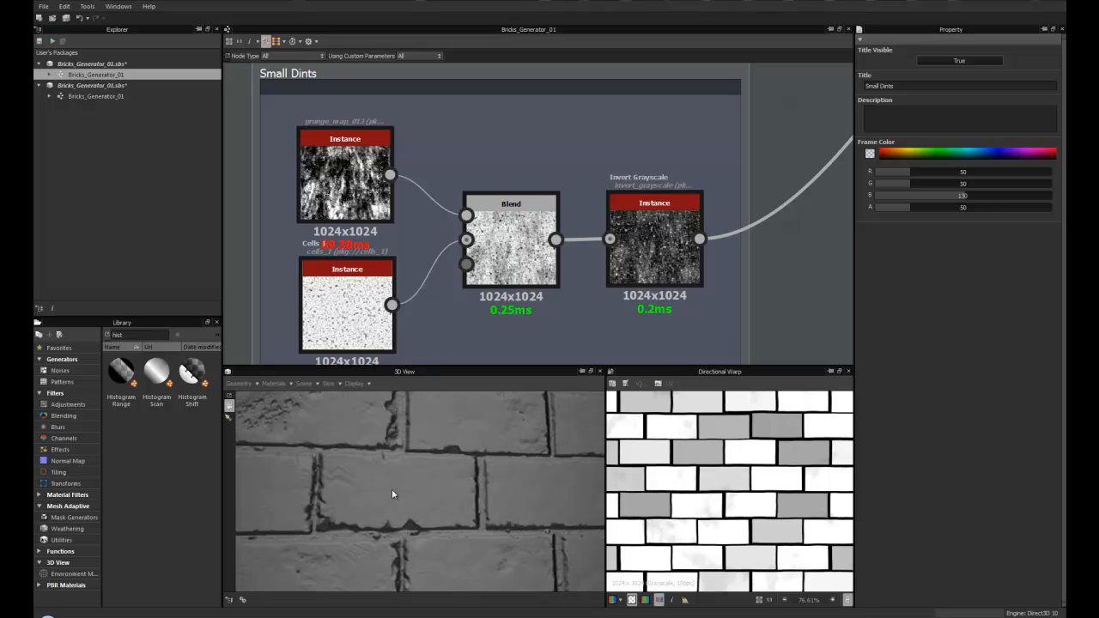
middle_click_drag(362, 287, 379, 275)
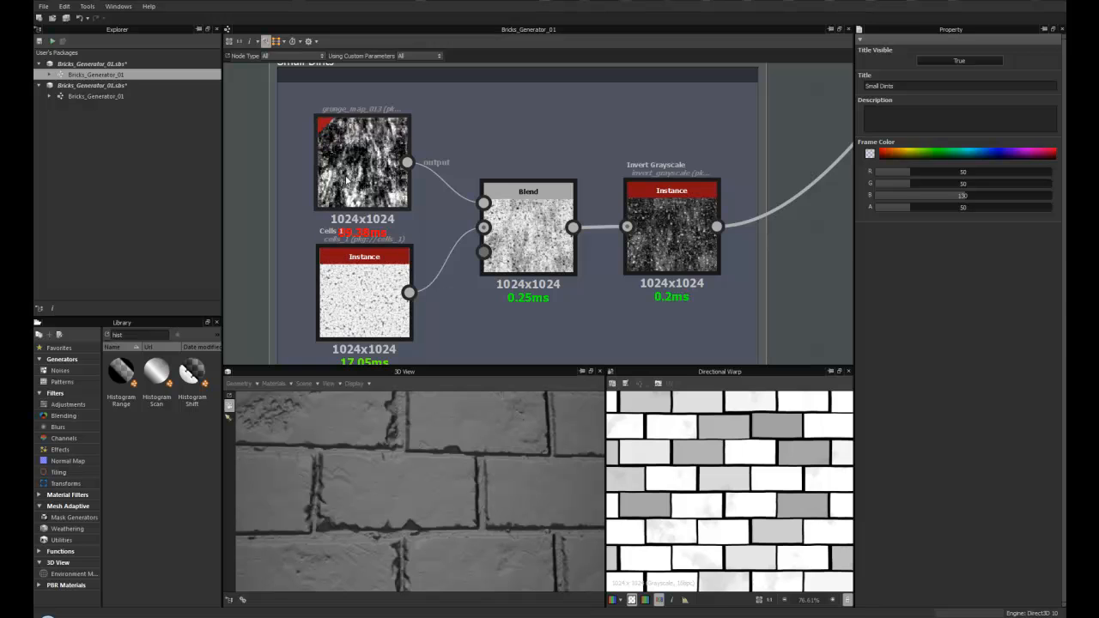
- Show the Small Dints grunge map node in the 2D view and browse the Noises library
double_click(352, 150)
left_click(60, 370)
scroll(169, 444, "down", 5)
scroll(169, 455, "up", 3)
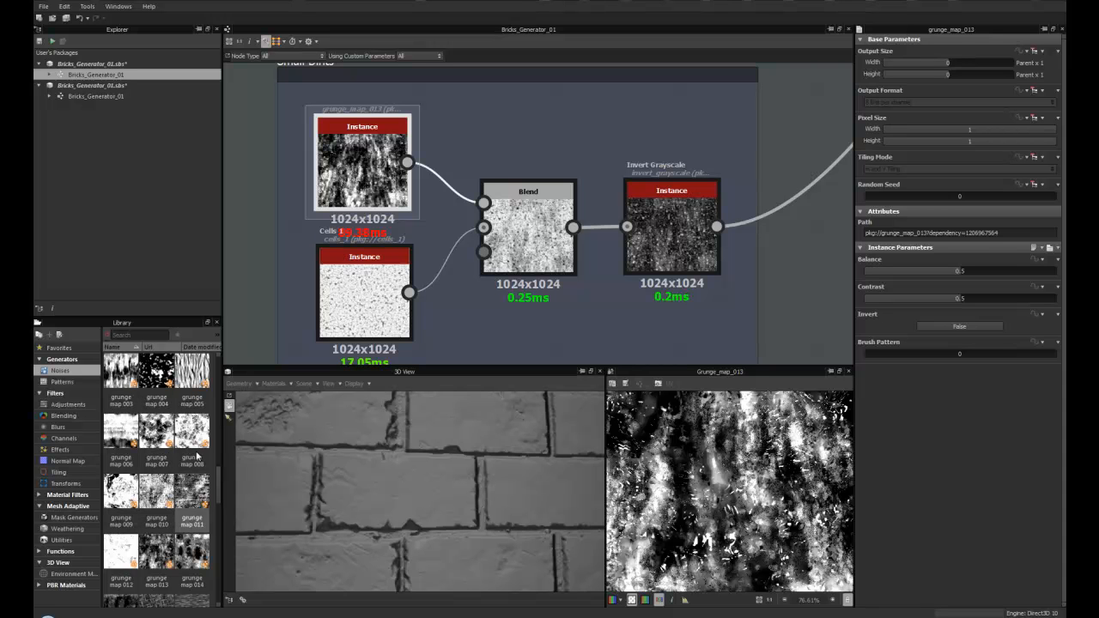
middle_click_drag(492, 293, 454, 271)
scroll(457, 265, "down", 1)
left_click_drag(366, 279, 344, 298)
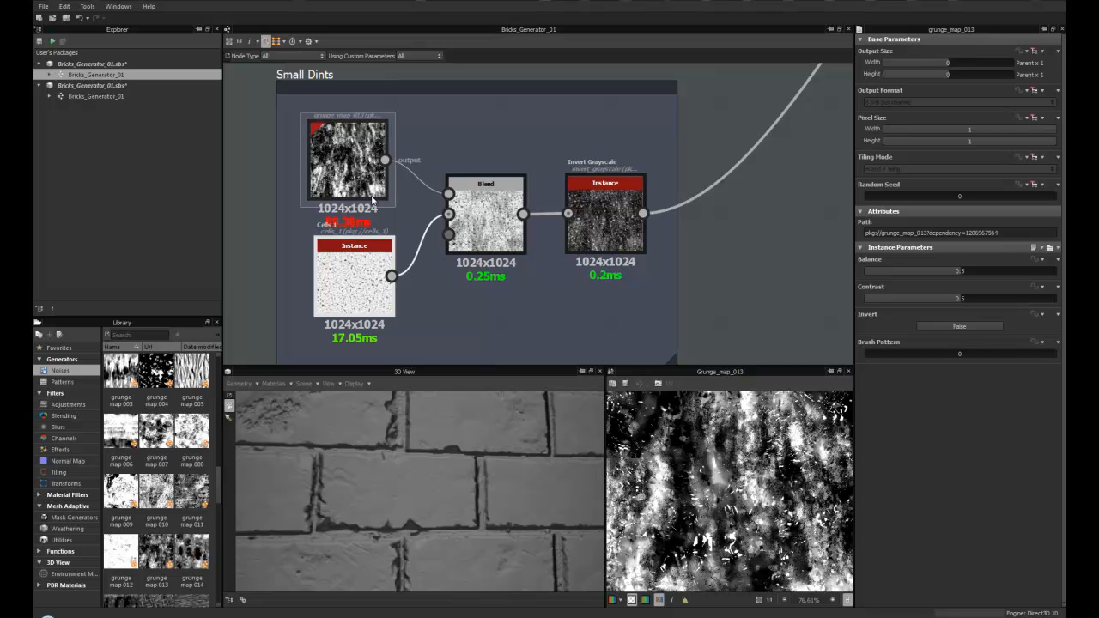
left_click_drag(352, 198, 359, 197)
scroll(479, 291, "down", 2)
middle_click_drag(490, 289, 423, 298)
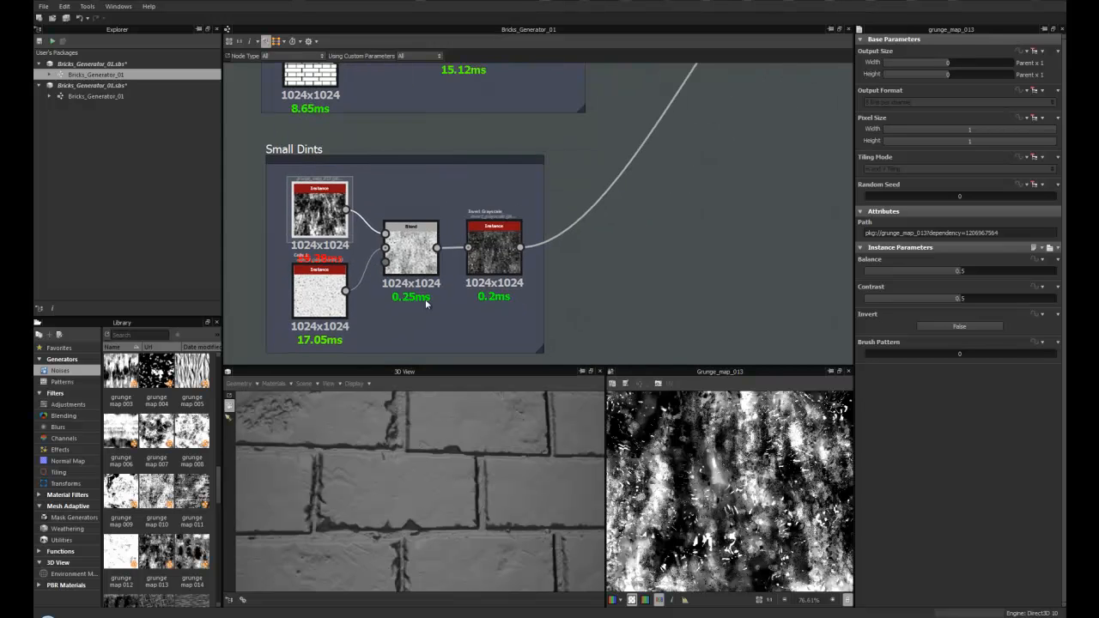
scroll(425, 296, "up", 1)
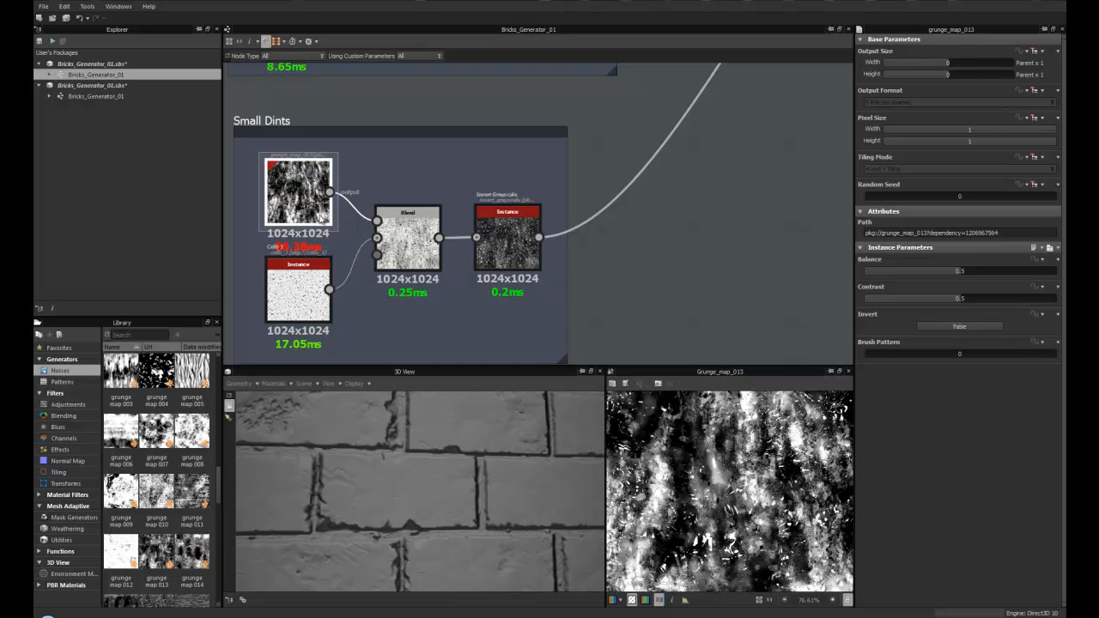
middle_click_drag(463, 161, 430, 169)
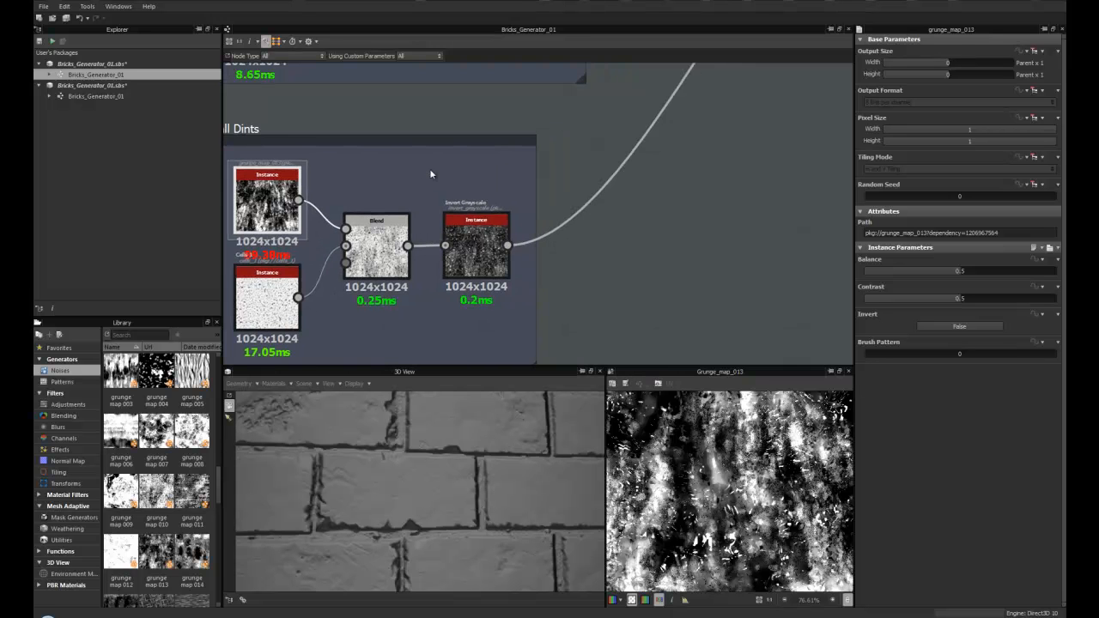
scroll(413, 246, "up", 3)
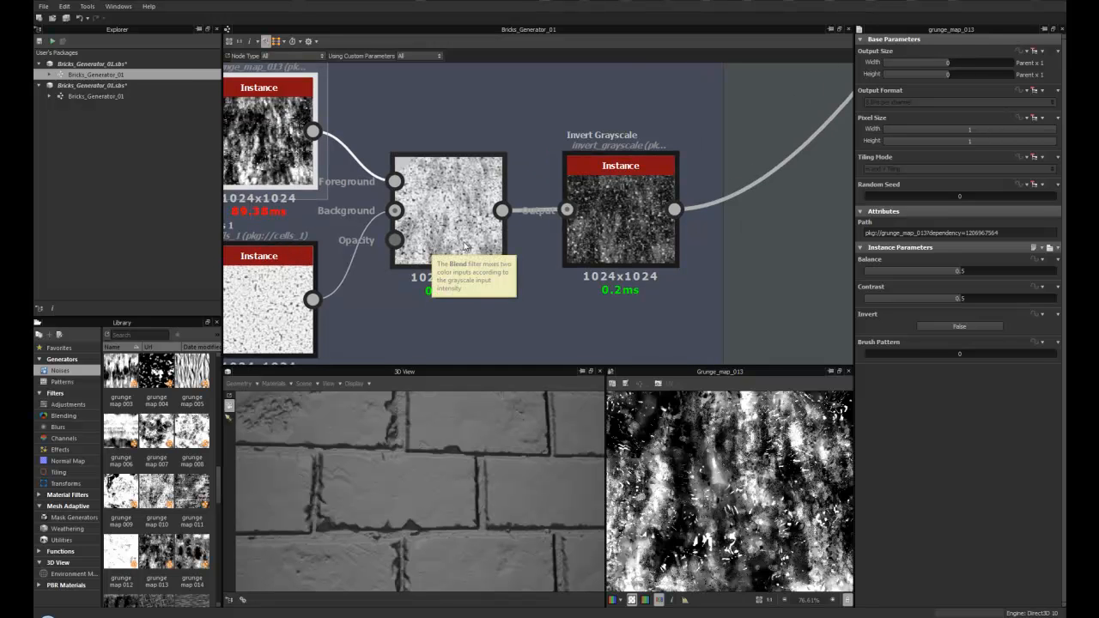
- Set the Small Dints Blend node's Opacity to about 0.7
left_click(461, 247)
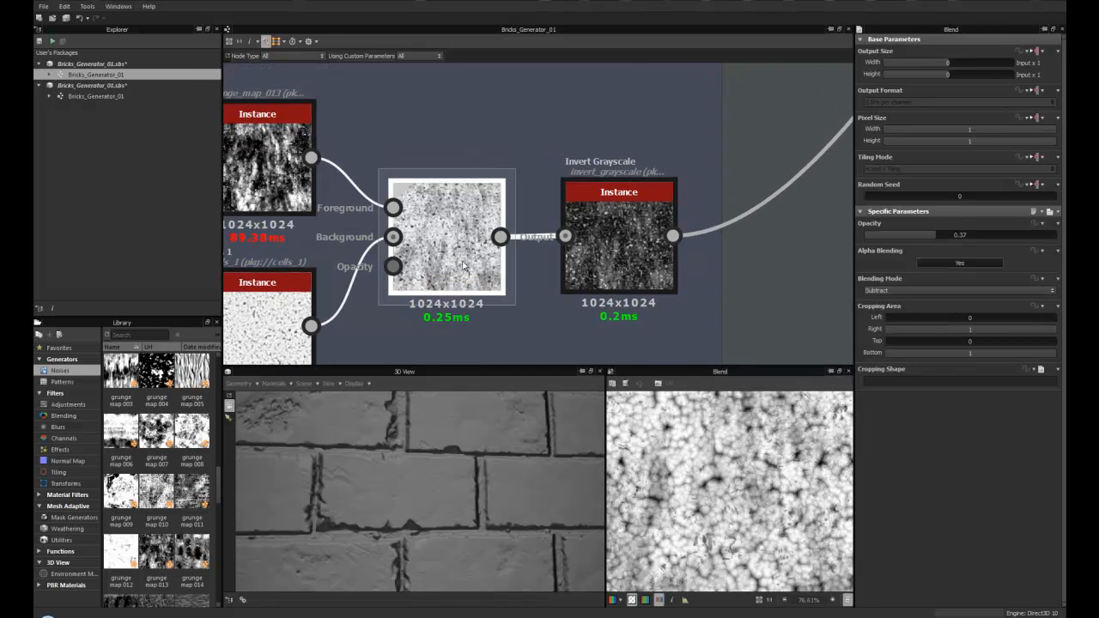
middle_click_drag(275, 149, 342, 120)
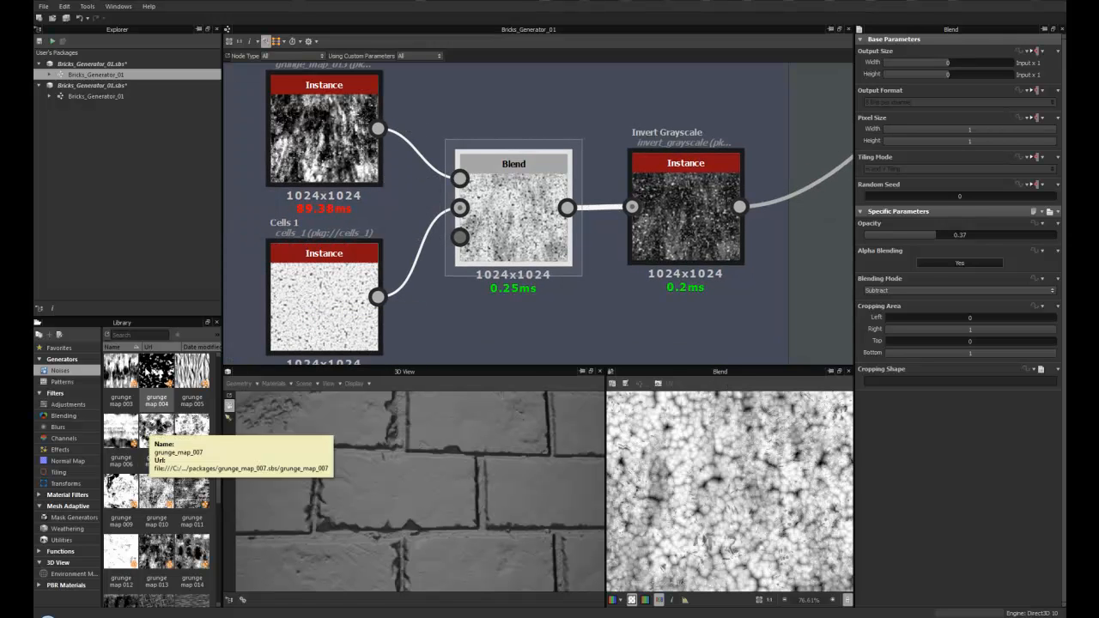
scroll(159, 385, "up", 5)
scroll(159, 386, "up", 3)
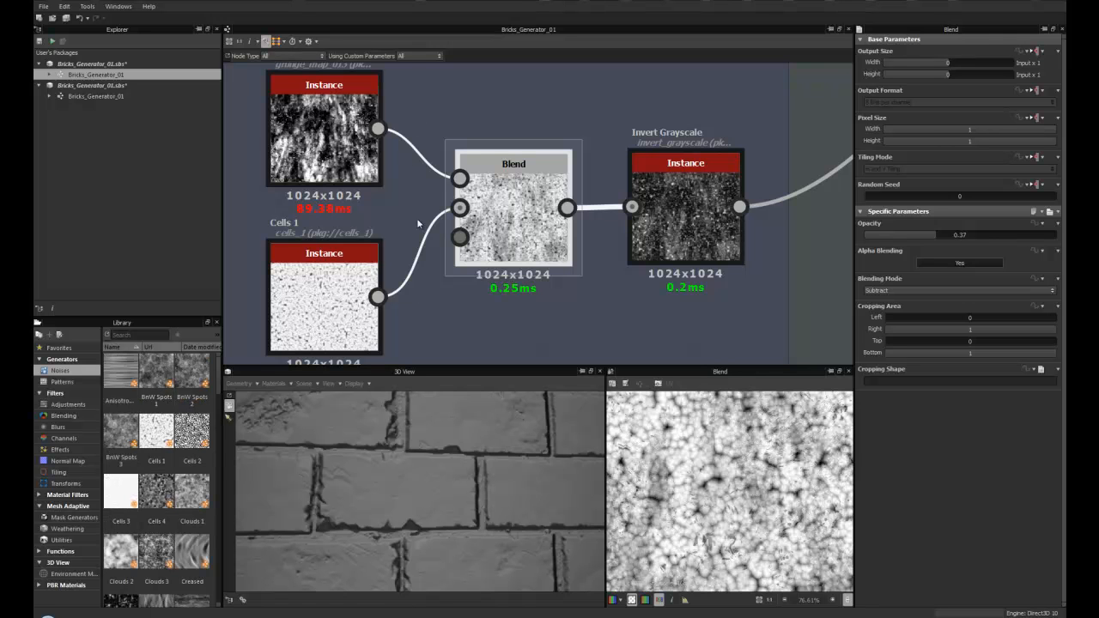
middle_click_drag(533, 216, 461, 216)
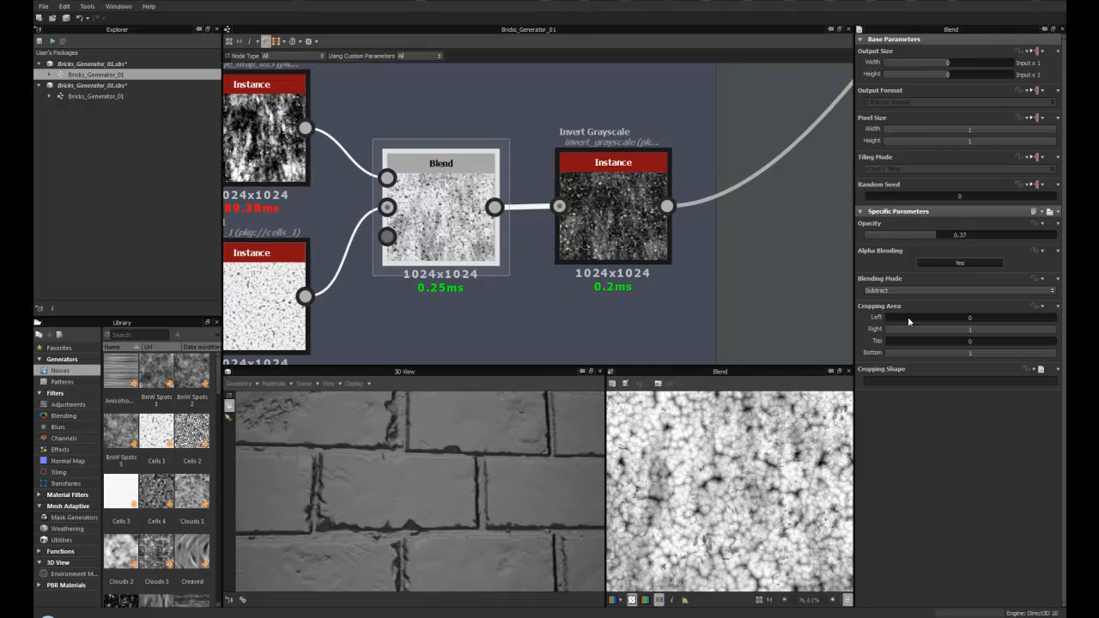
left_click_drag(936, 233, 968, 234)
scroll(457, 468, "up", 5)
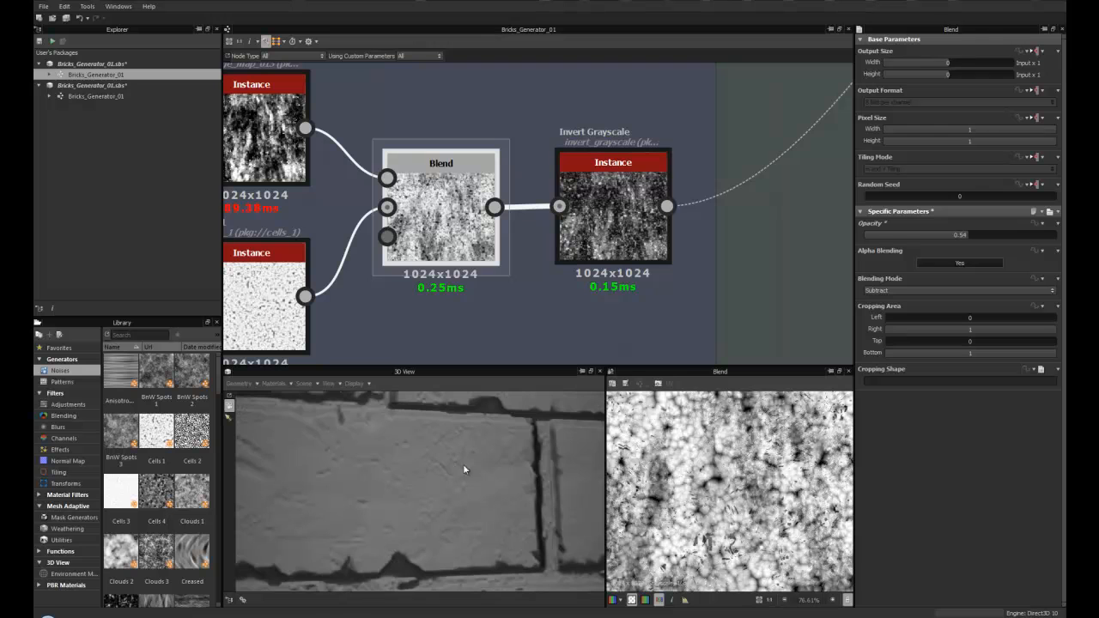
left_click_drag(927, 235, 995, 234)
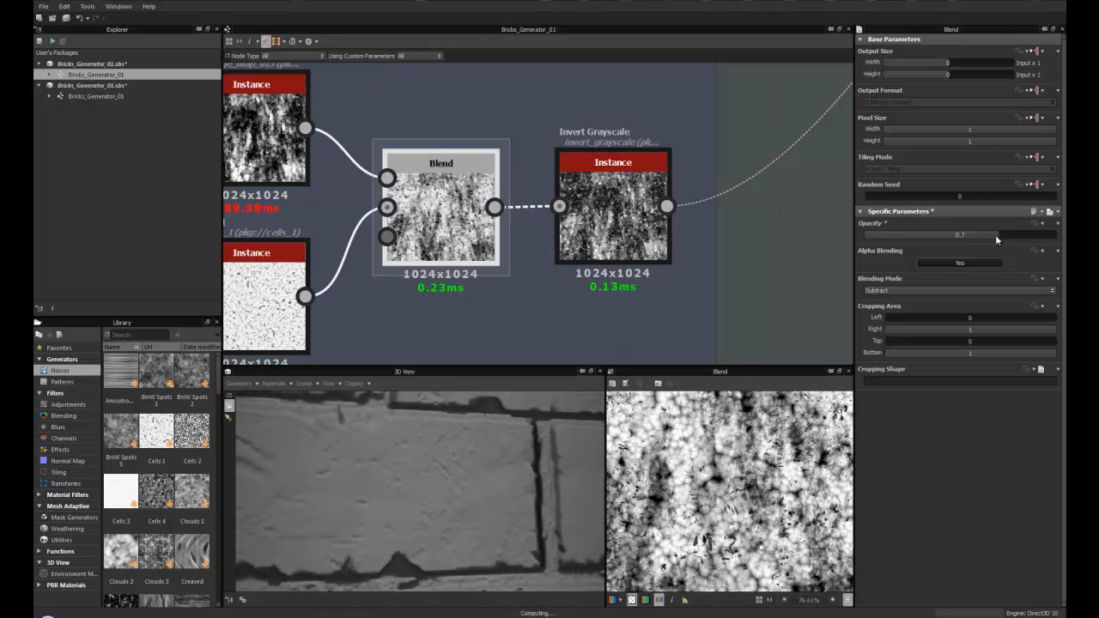
- Show the Small Dints Invert Grayscale node in the 2D view
scroll(513, 254, "down", 2)
middle_click_drag(471, 246, 368, 267)
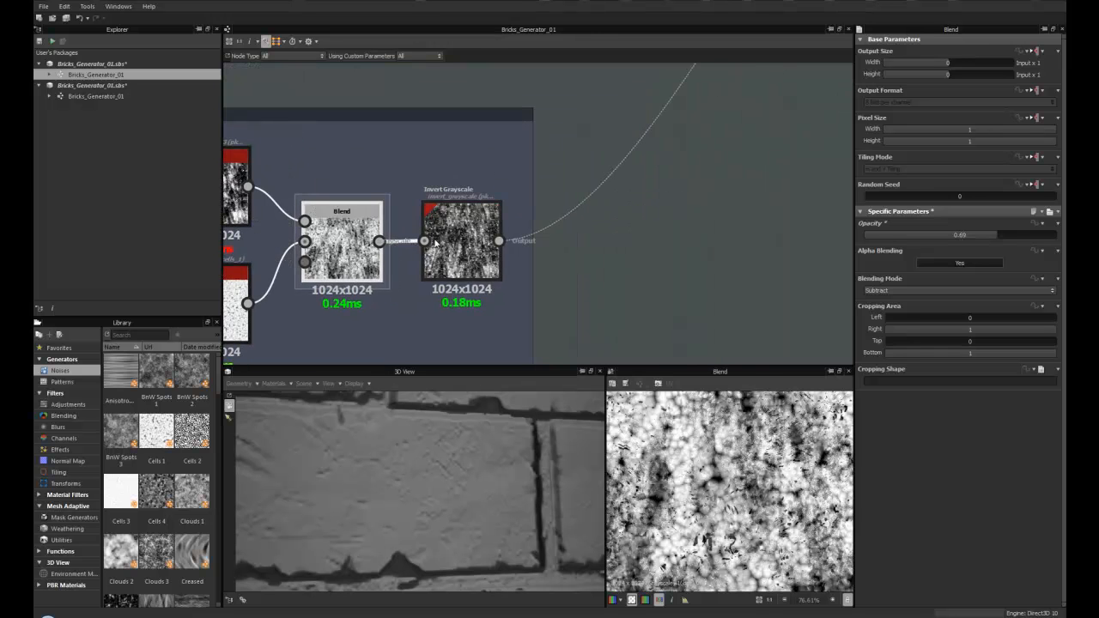
double_click(473, 239)
scroll(473, 245, "up", 3)
scroll(473, 296, "down", 4)
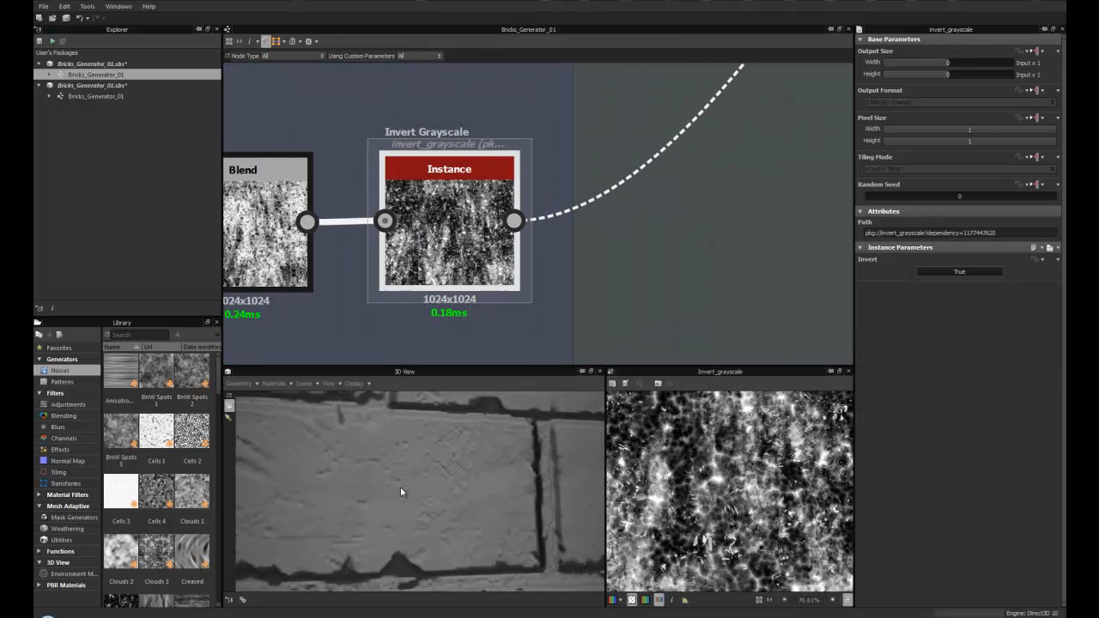
- Show the Edge Damage Blend node that combines the dints into the bricks in the 2D view
mouse_move(550, 238)
middle_mouse_down()
mouse_move(454, 282)
mouse_move(416, 331)
middle_mouse_up()
middle_click_drag(566, 116, 465, 244)
mouse_move(532, 162)
middle_mouse_down()
mouse_move(489, 207)
mouse_move(423, 246)
mouse_move(520, 248)
middle_mouse_up()
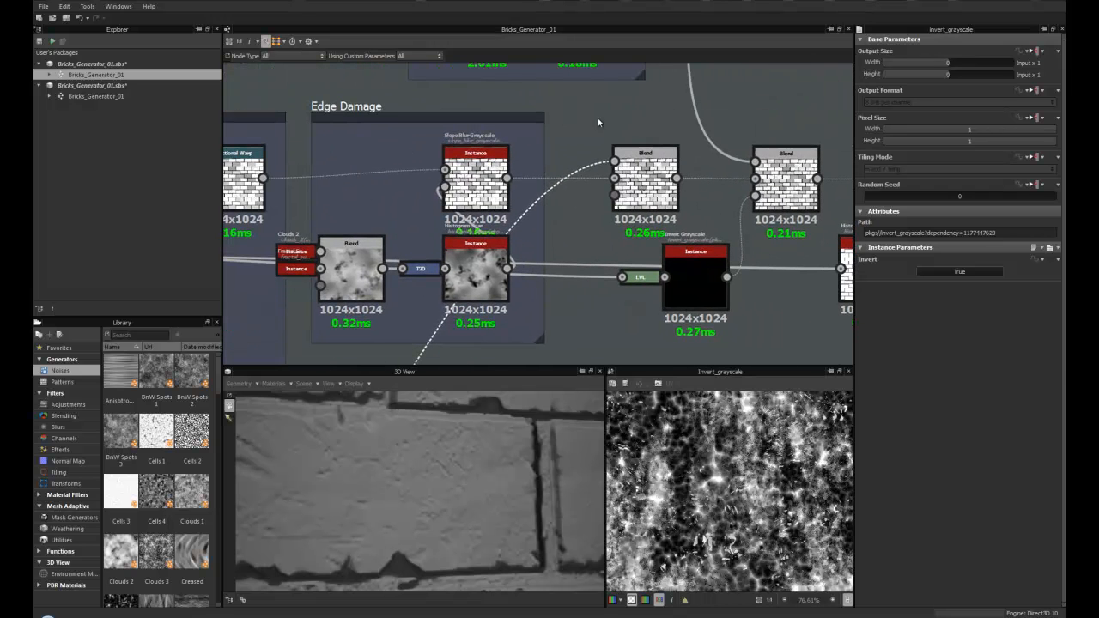
double_click(644, 180)
middle_click_drag(733, 308, 595, 318)
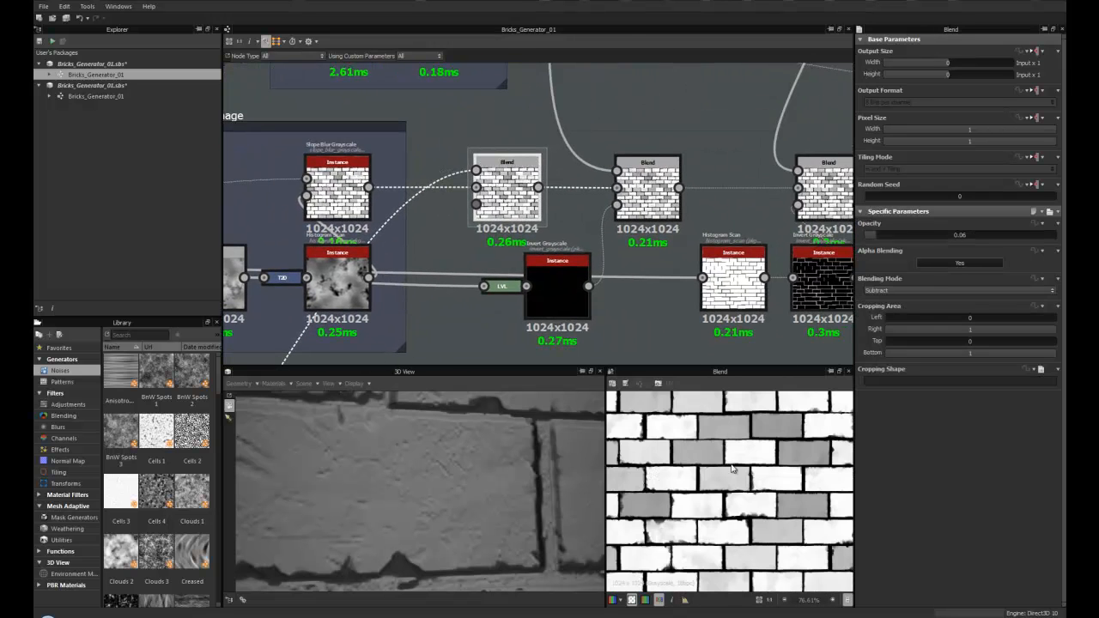
middle_click_drag(291, 217, 496, 176)
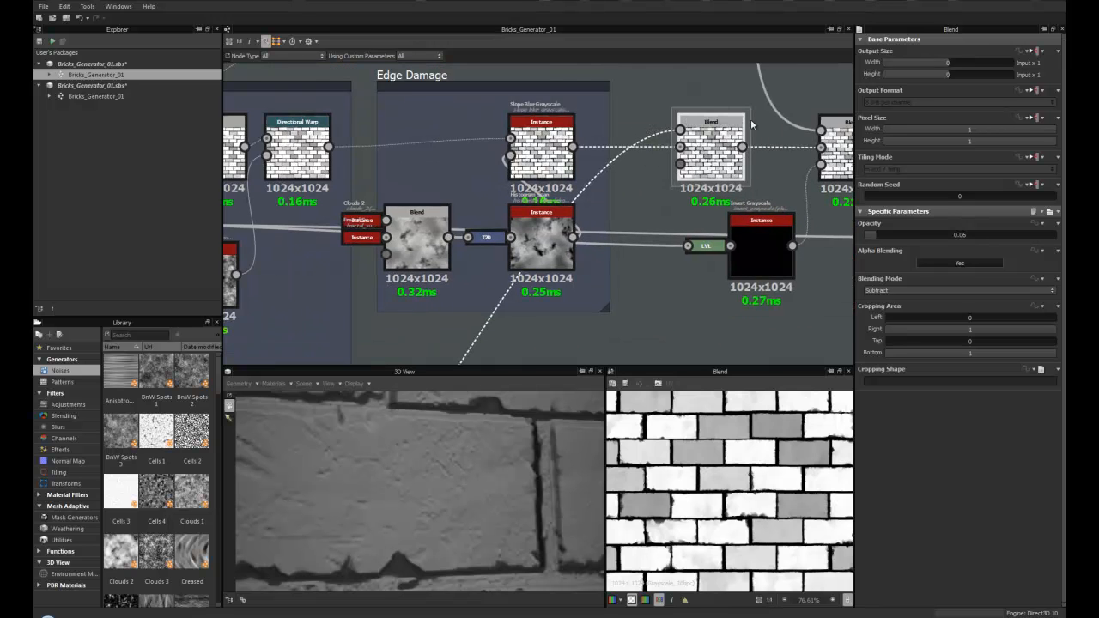
scroll(495, 176, "down", 6)
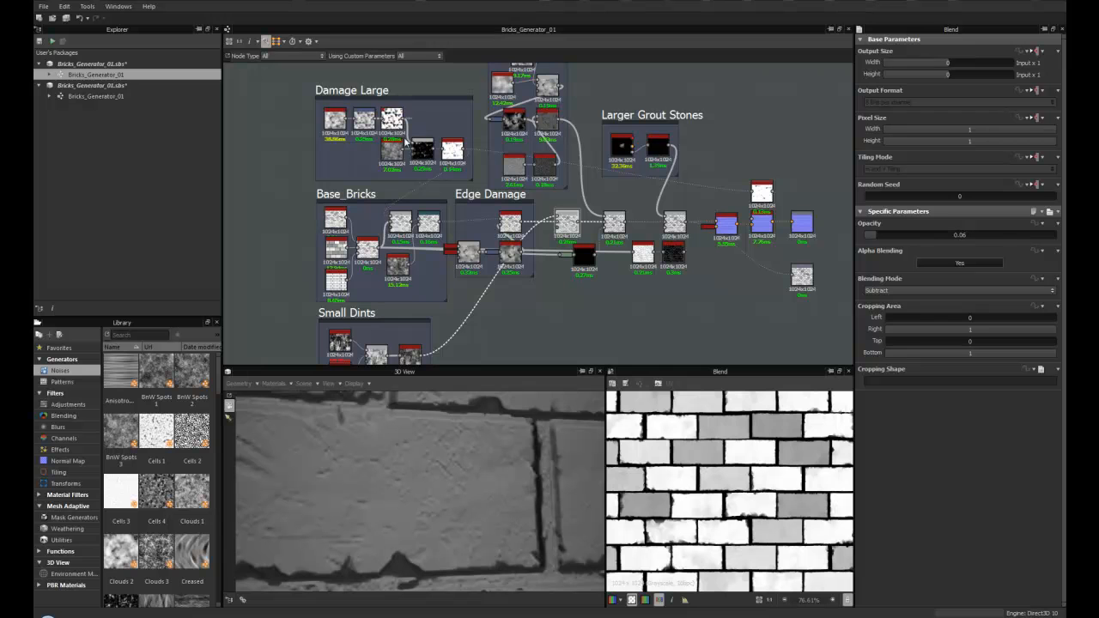
- Search the library for slope and drag a Slope Blur Grayscale node onto the Edge Damage frame
scroll(483, 298, "up", 5)
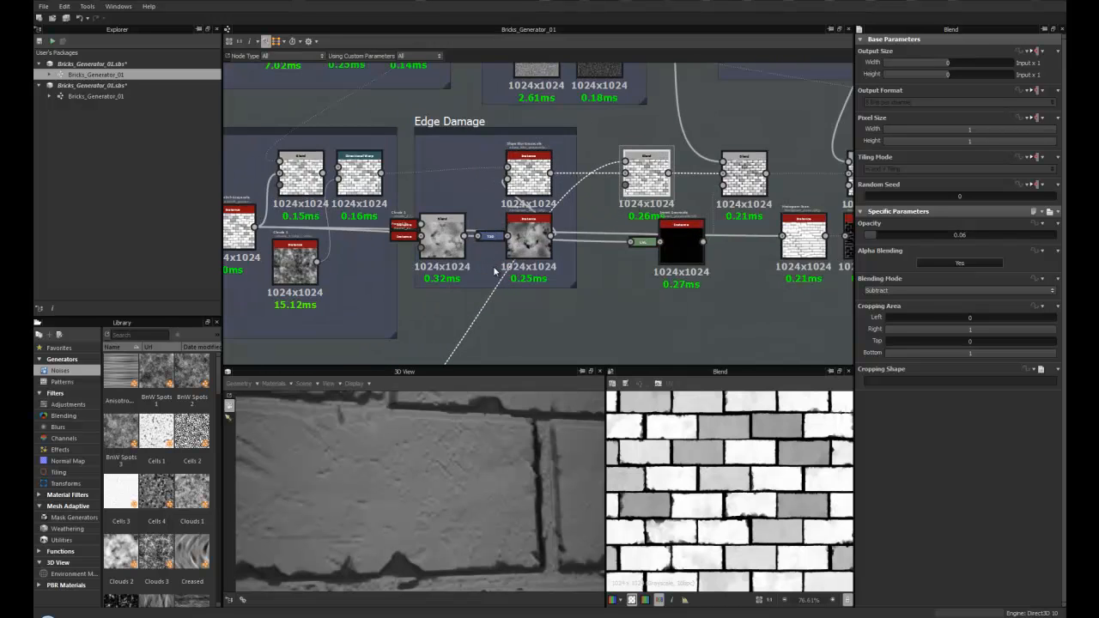
middle_click_drag(403, 285, 419, 292)
middle_click_drag(507, 137, 523, 174)
scroll(428, 167, "down", 1)
middle_click_drag(428, 169, 544, 161)
middle_click_drag(573, 196, 459, 198)
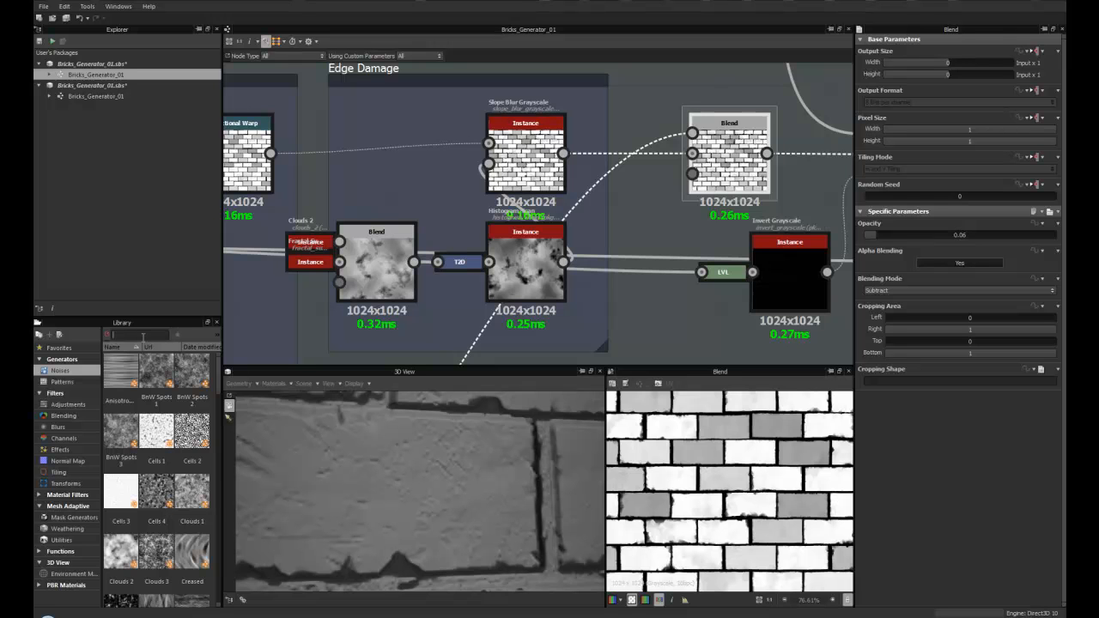
type("slope")
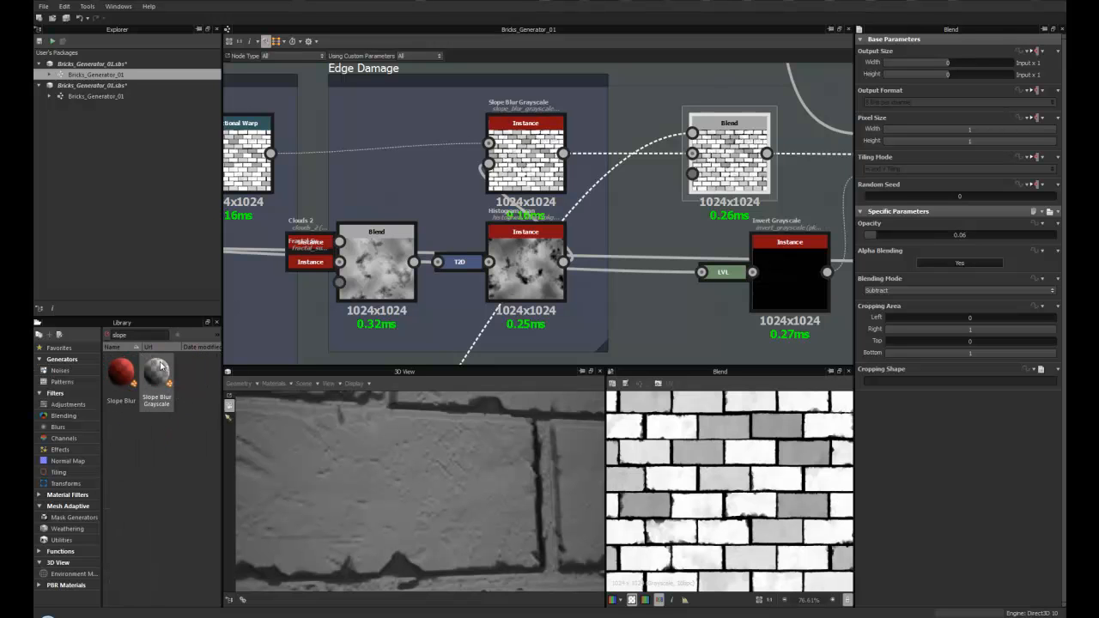
left_click_drag(158, 378, 530, 153)
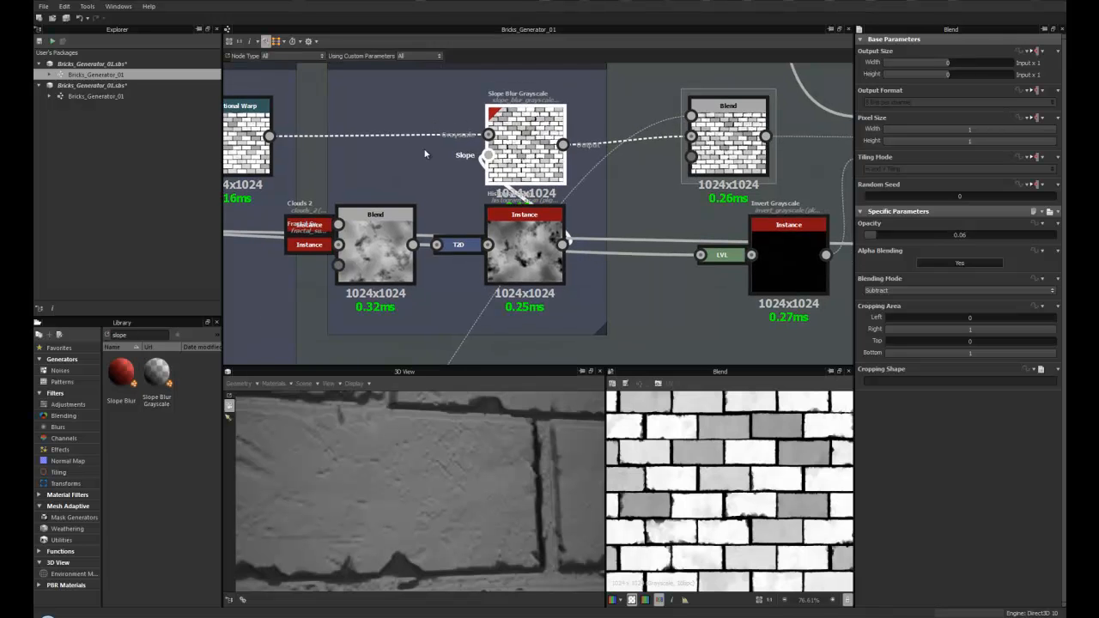
middle_click_drag(547, 144, 685, 119)
- Inspect the Clouds Blend node and its input connections in the Edge Damage frame
left_click(517, 208)
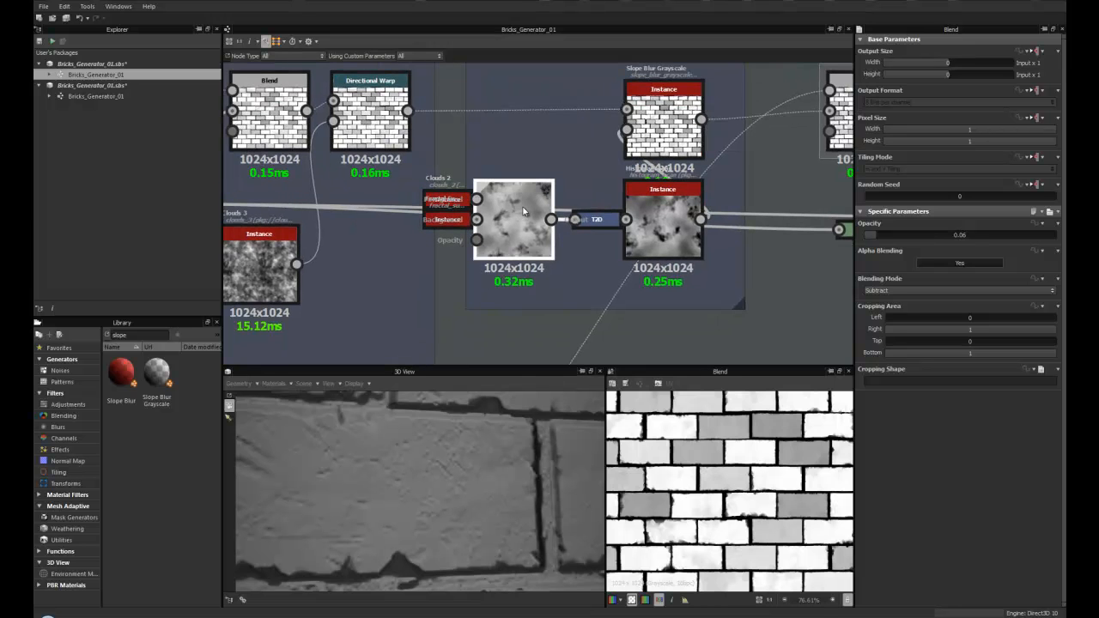
middle_click_drag(520, 213, 730, 204)
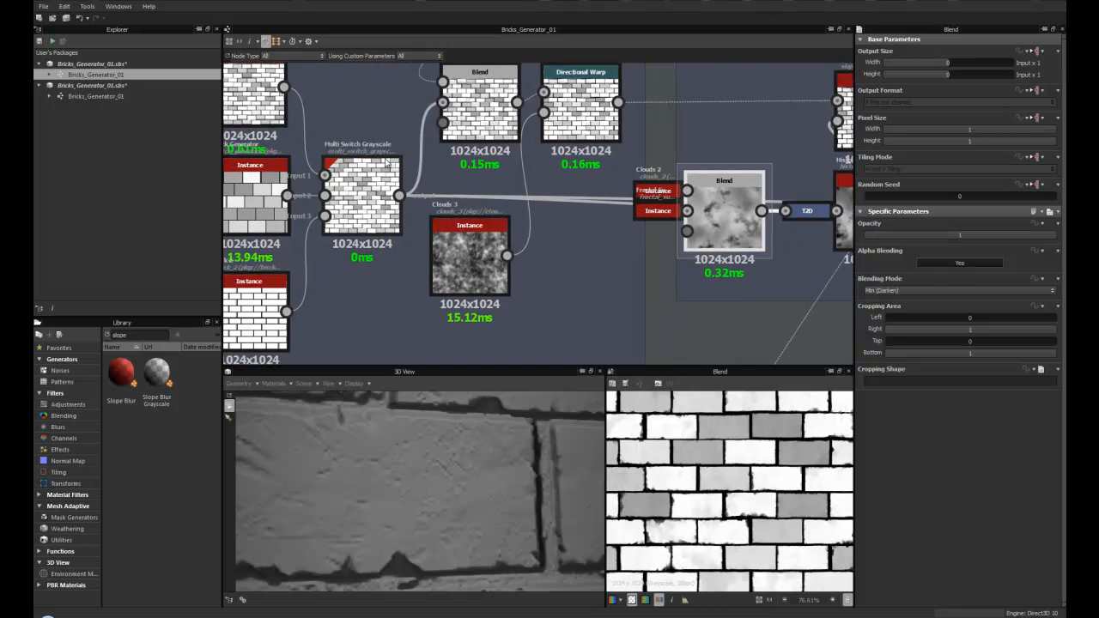
middle_click_drag(460, 137, 381, 159)
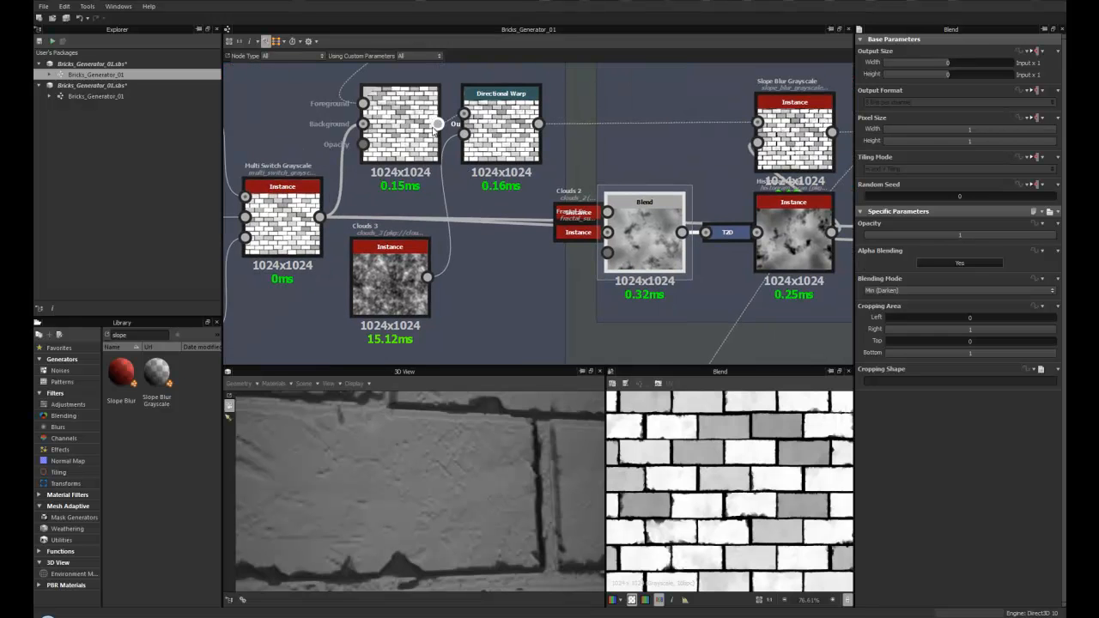
middle_click_drag(641, 250, 463, 233)
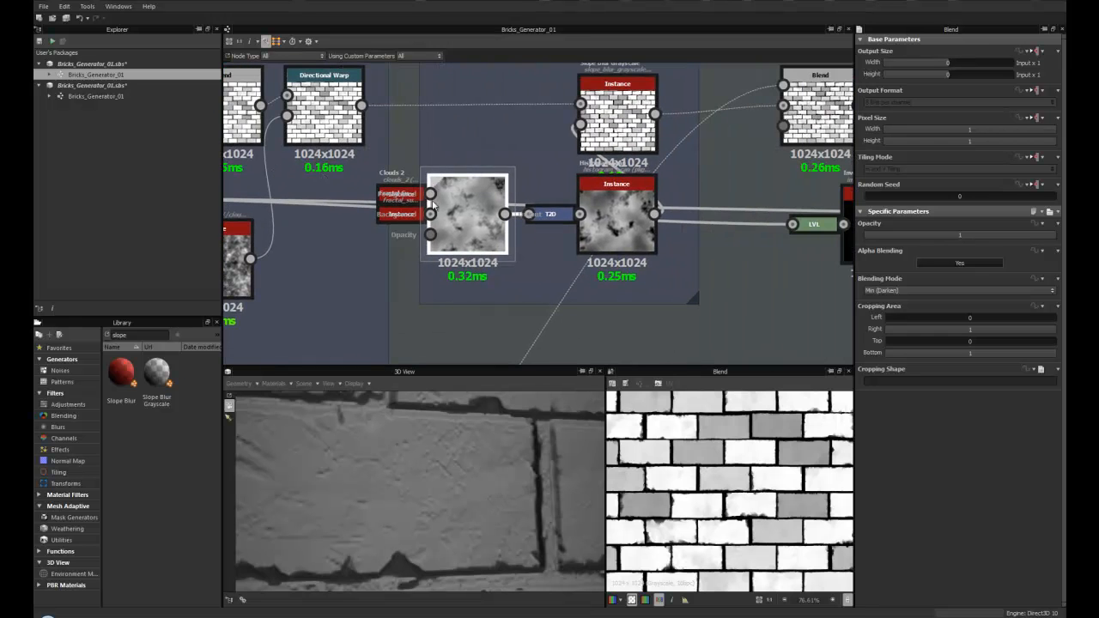
left_click_drag(464, 234, 464, 287)
left_click_drag(620, 234, 623, 286)
middle_click_drag(485, 300, 495, 237)
left_click_drag(496, 238, 514, 210)
left_click_drag(628, 226, 639, 199)
middle_click_drag(644, 183, 530, 247)
- Inspect the Histogram Scan and Invert Grayscale nodes feeding the Height Normal Blender
scroll(554, 236, "down", 2)
middle_click_drag(544, 198, 606, 190)
scroll(714, 232, "up", 1)
middle_click_drag(718, 233, 660, 212)
scroll(524, 182, "down", 1)
scroll(262, 185, "down", 1)
middle_click_drag(305, 192, 453, 188)
scroll(446, 188, "down", 1)
middle_click_drag(767, 191, 537, 191)
scroll(589, 193, "up", 3)
left_click(562, 198)
middle_click_drag(578, 187, 479, 252)
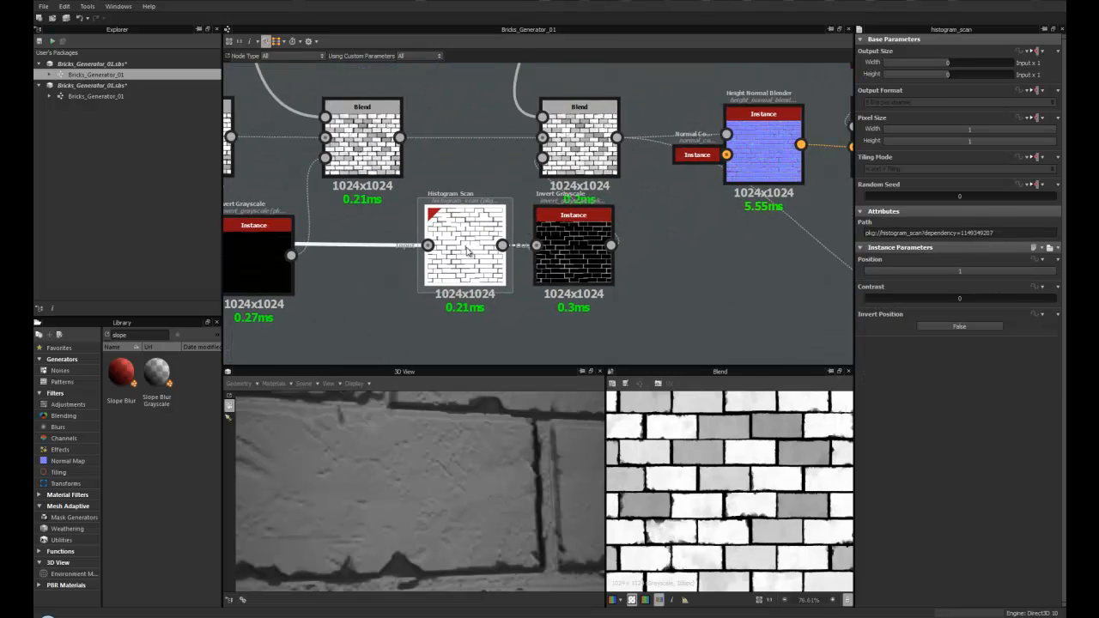
scroll(574, 239, "up", 2)
scroll(574, 241, "up", 1)
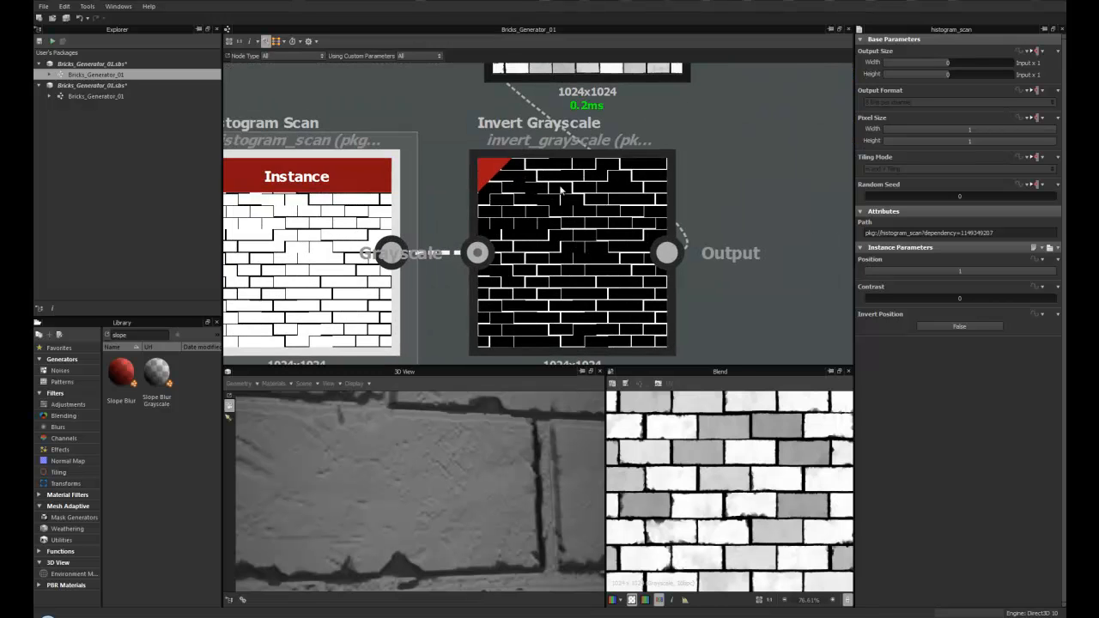
- Examine the Histogram Scan and Invert Grayscale nodes and the surrounding node graph
scroll(543, 255, "down", 1)
middle_click_drag(547, 241, 608, 211)
scroll(388, 192, "down", 2)
middle_click_drag(274, 211, 241, 199)
scroll(489, 186, "up", 3)
scroll(534, 257, "down", 3)
middle_click_drag(824, 204, 347, 210)
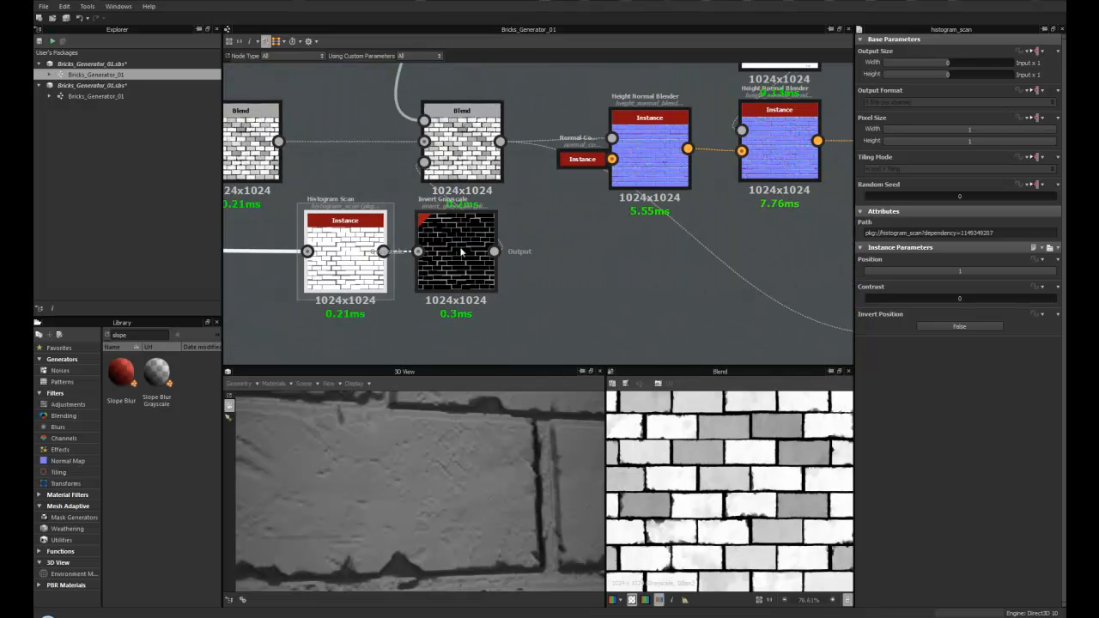
scroll(457, 249, "up", 3)
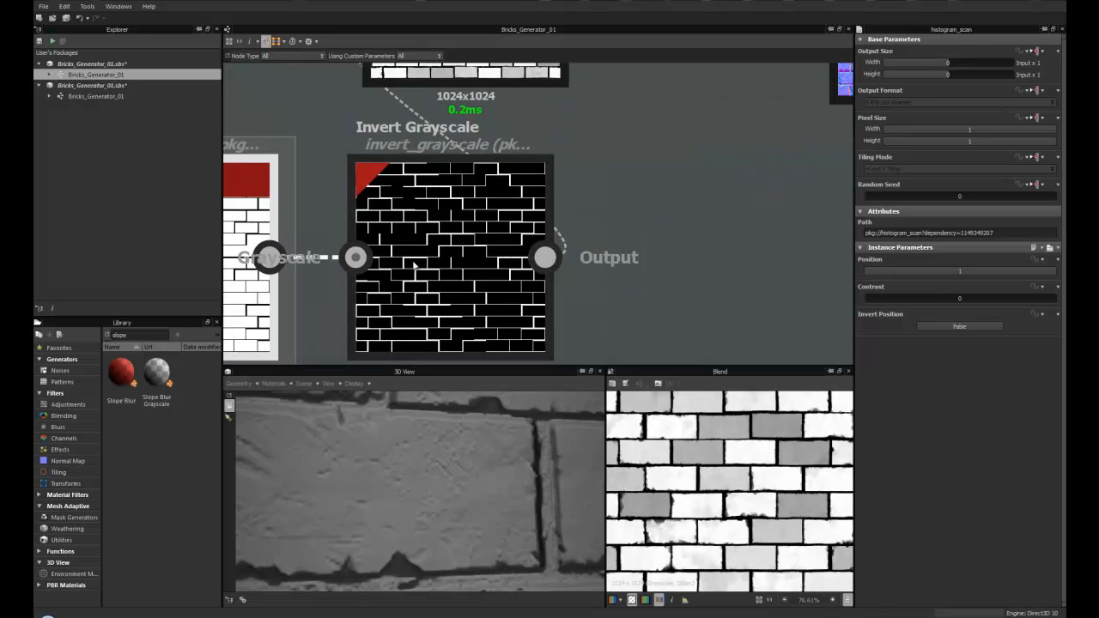
middle_click_drag(414, 269, 557, 257)
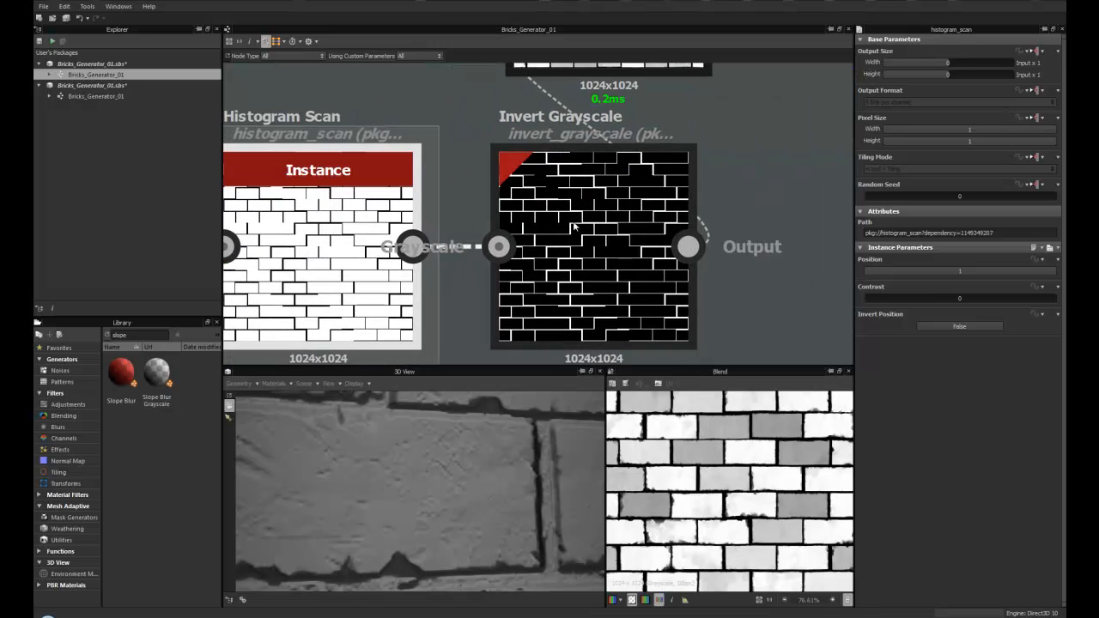
scroll(605, 251, "down", 2)
middle_click_drag(611, 70, 507, 230)
scroll(507, 225, "down", 5)
middle_click_drag(508, 165, 509, 259)
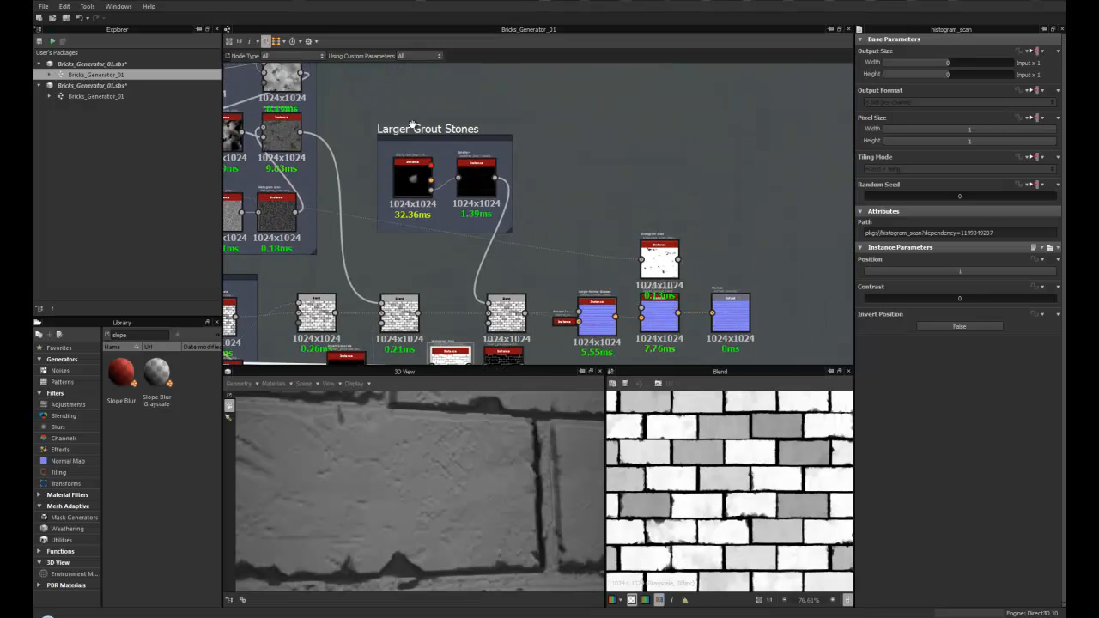
- Look over the Larger Grout Stones and Edge Damage frames and select the Clouds Blend node
middle_click_drag(419, 247, 765, 172)
middle_click_drag(611, 203, 528, 175)
scroll(488, 199, "up", 3)
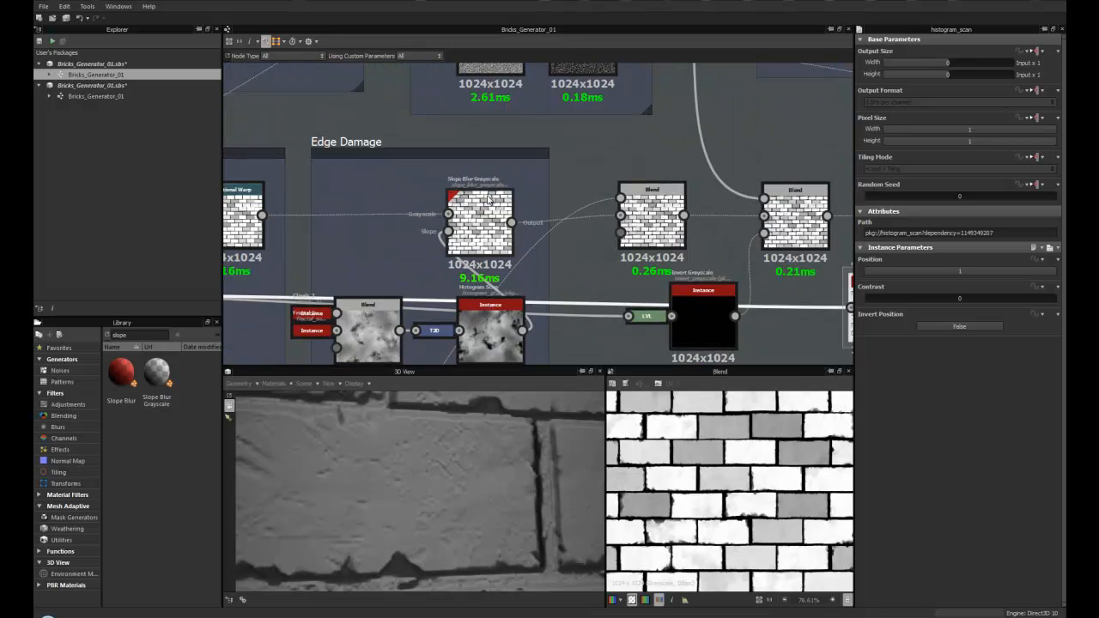
left_click_drag(478, 229, 486, 229)
middle_click_drag(471, 225, 487, 141)
scroll(487, 141, "up", 1)
middle_click_drag(388, 272, 421, 216)
left_click_drag(405, 239, 403, 288)
middle_click_drag(400, 257, 447, 225)
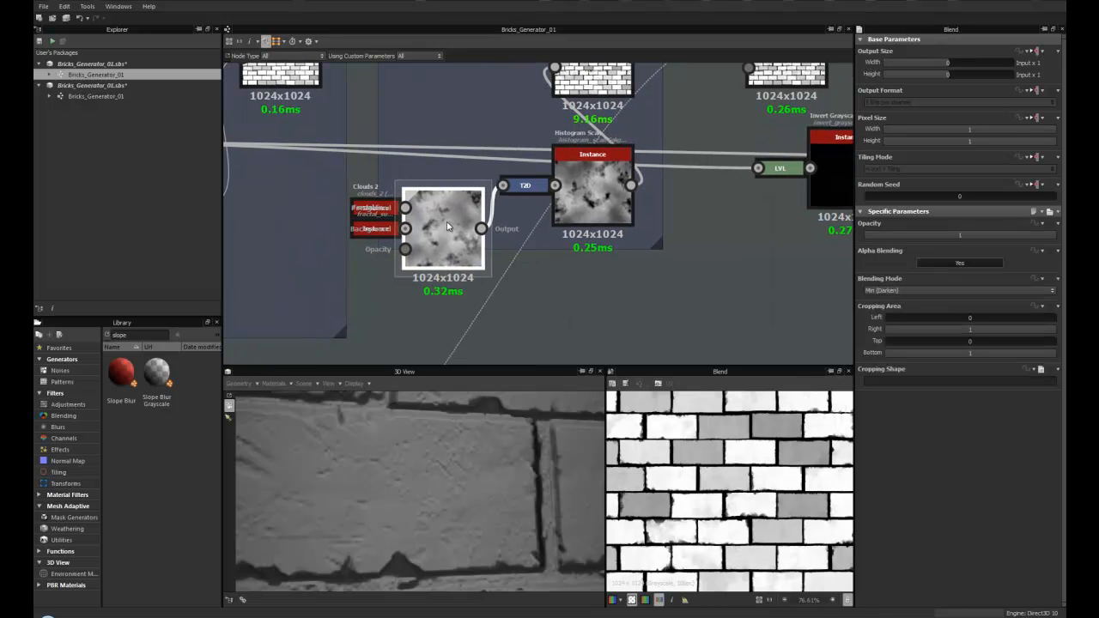
scroll(394, 251, "down", 4)
middle_click_drag(335, 252, 541, 116)
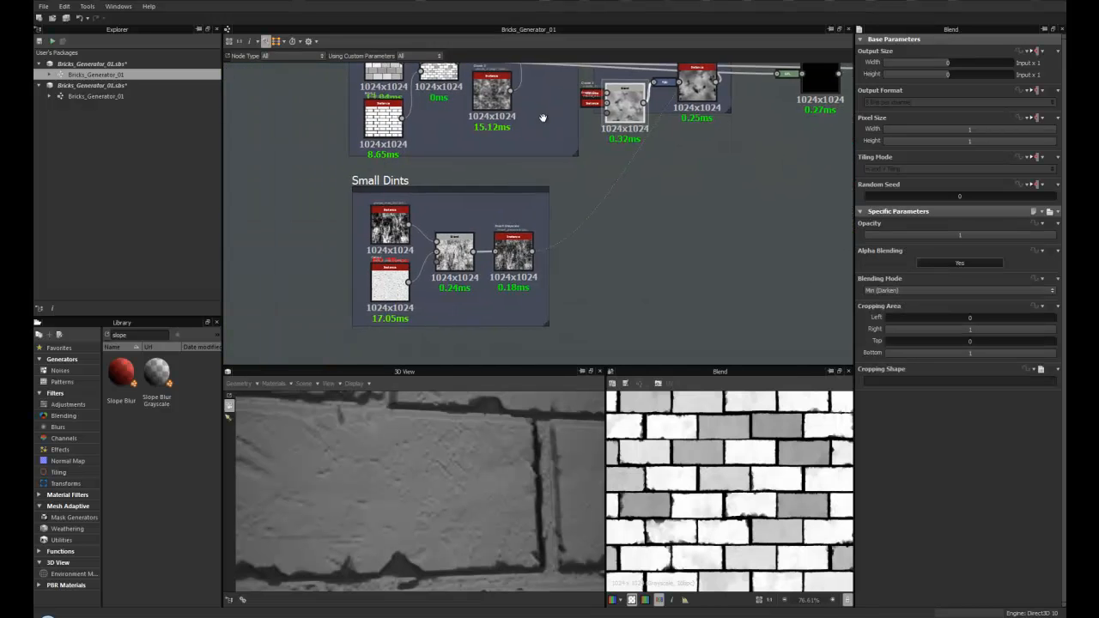
left_click(394, 230)
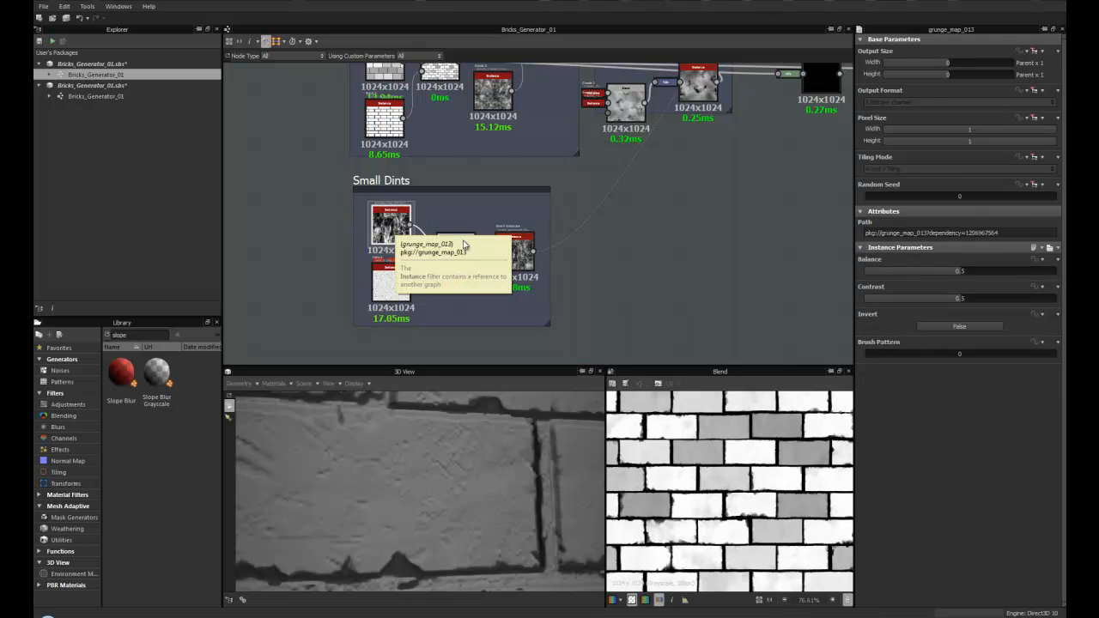
key("d")
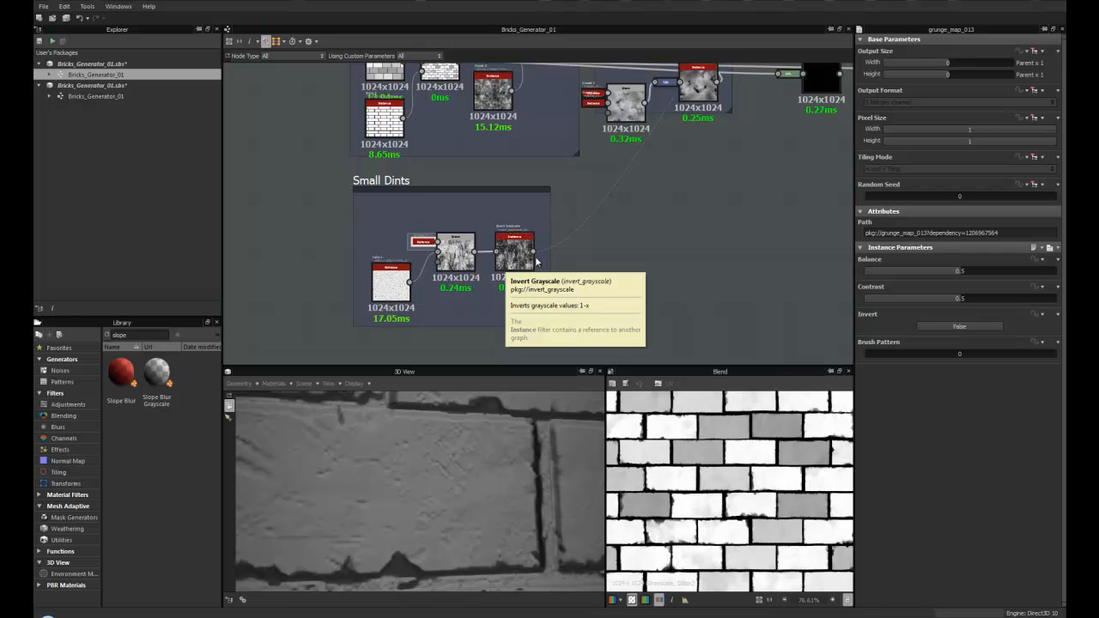
key("d")
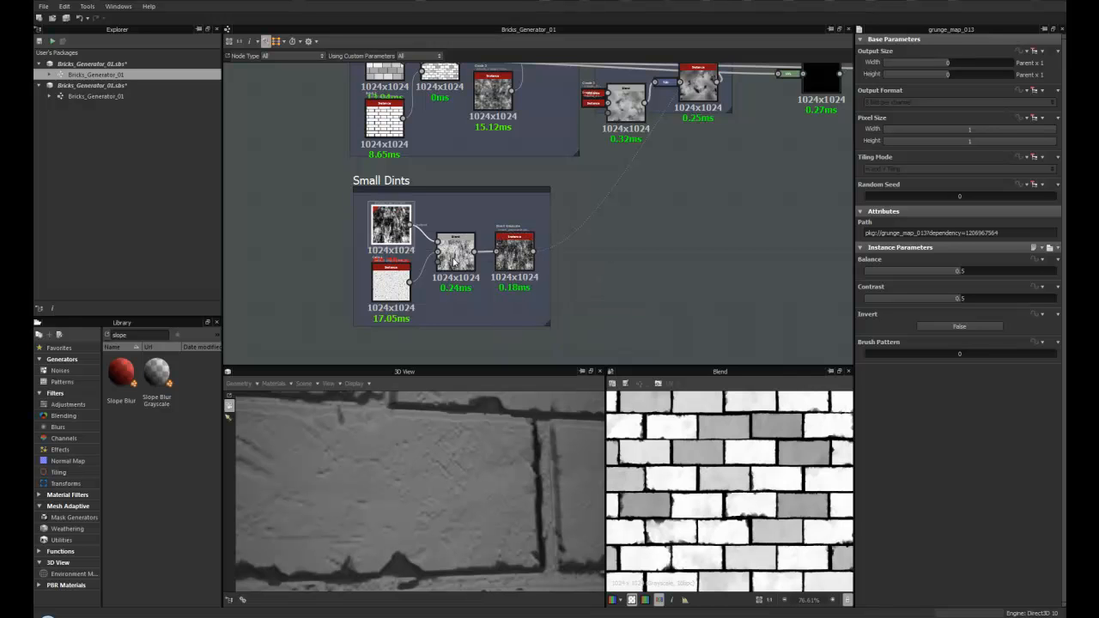
- Navigate back to the Edge Damage frame and look over its Blend and Slope Blur Grayscale nodes
scroll(455, 230, "down", 1)
scroll(455, 230, "up", 3)
scroll(455, 230, "down", 5)
scroll(442, 234, "up", 3)
left_click_drag(363, 305, 364, 280)
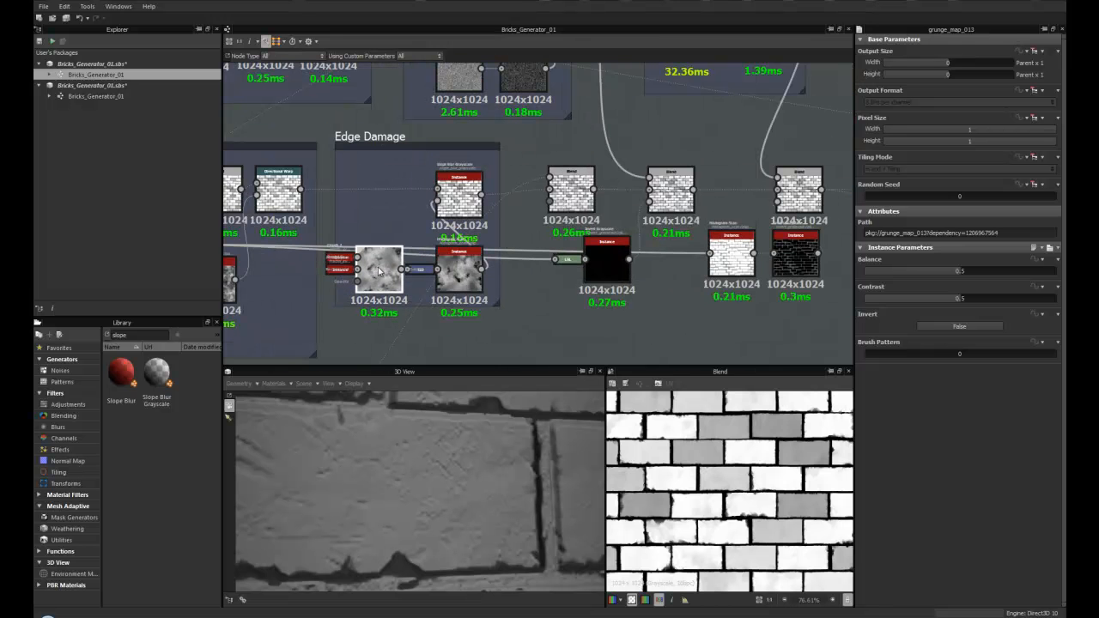
scroll(381, 269, "up", 1)
scroll(381, 271, "up", 1)
middle_click_drag(381, 271, 428, 248)
left_click(549, 225)
left_click_drag(552, 223, 560, 223)
left_click_drag(438, 269, 445, 268)
scroll(442, 253, "up", 3)
scroll(436, 232, "down", 3)
middle_click_drag(436, 232, 545, 194)
- Expand the collapsed Fractal Sum Base and Clouds input nodes feeding the Clouds Blend
left_click(471, 186)
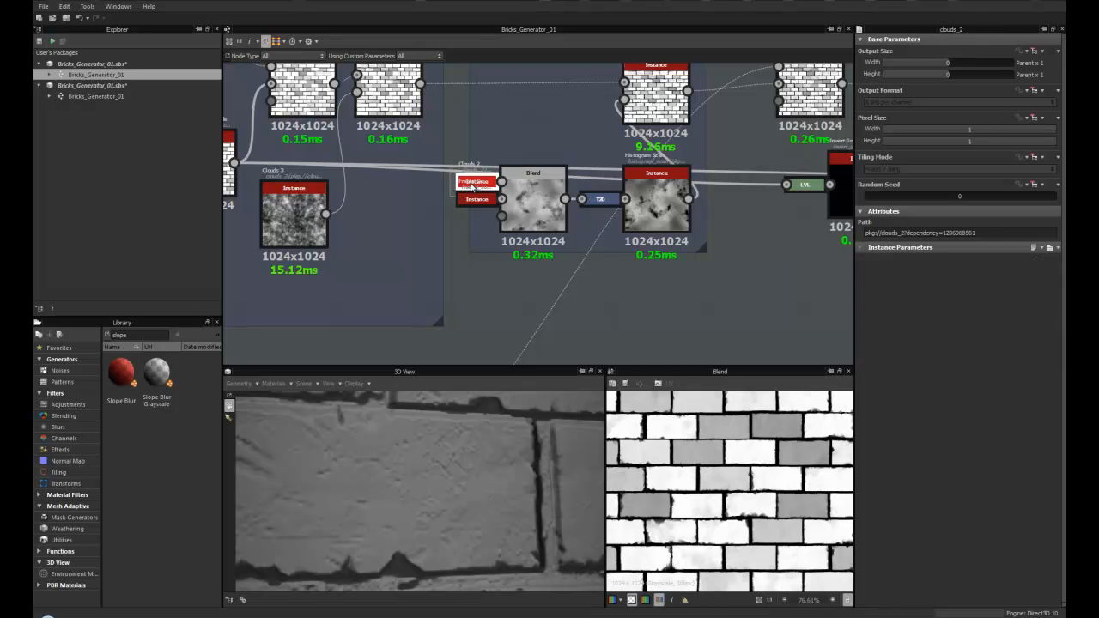
key("d")
left_click(478, 201)
key("d")
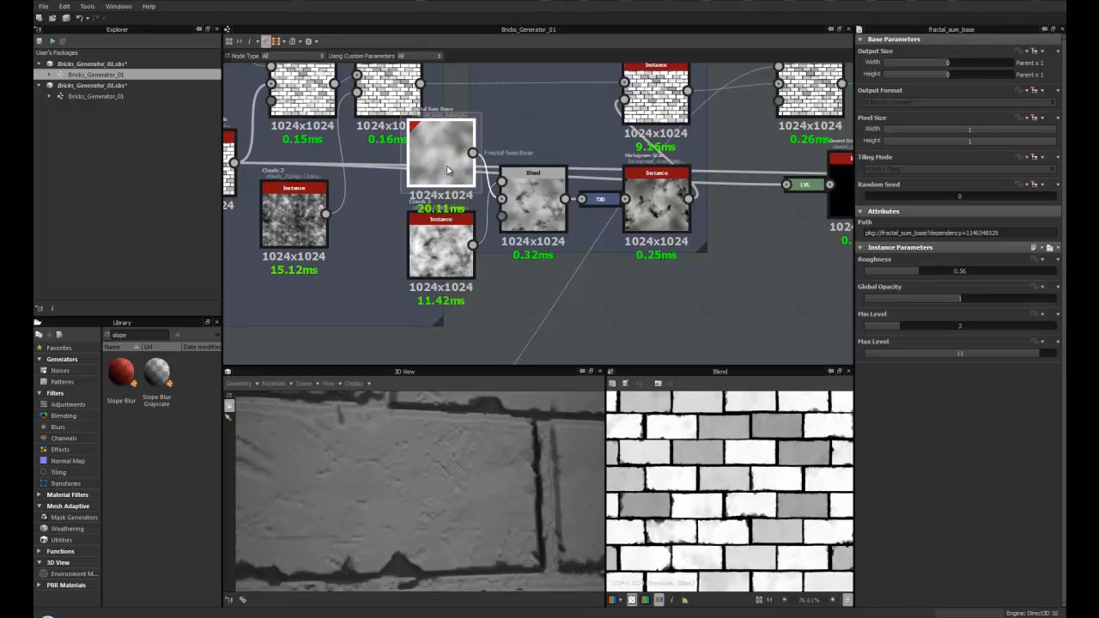
scroll(445, 153, "up", 2)
middle_click_drag(439, 252, 427, 206)
scroll(425, 246, "down", 2)
middle_click_drag(425, 246, 396, 262)
- Set the Clouds Blend node's blending mode to Min (Darken)
left_click(501, 243)
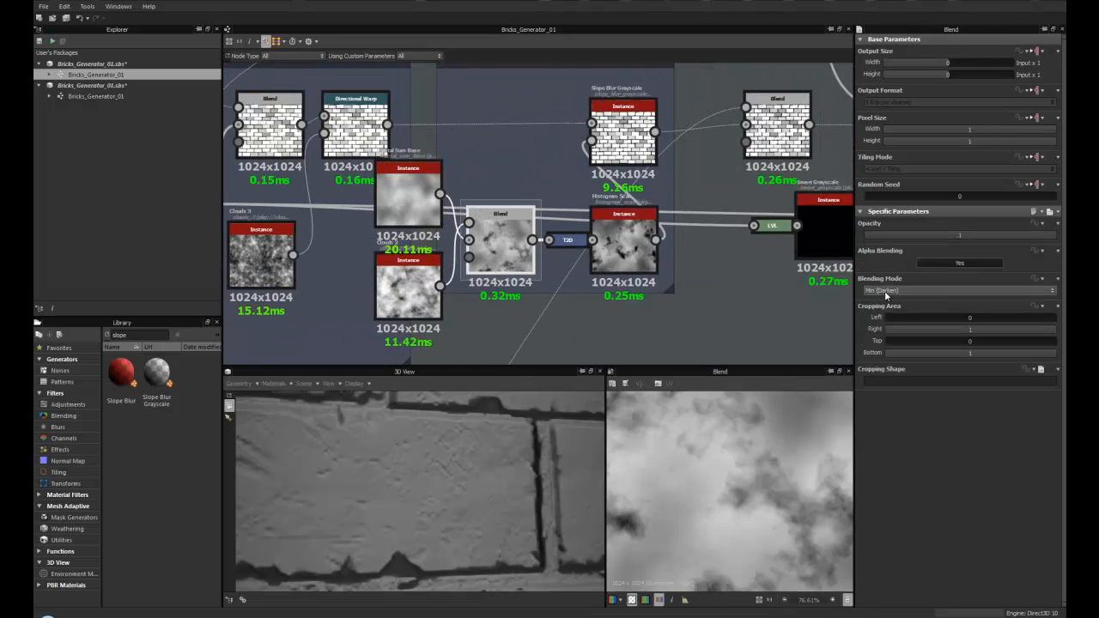
left_click(889, 292)
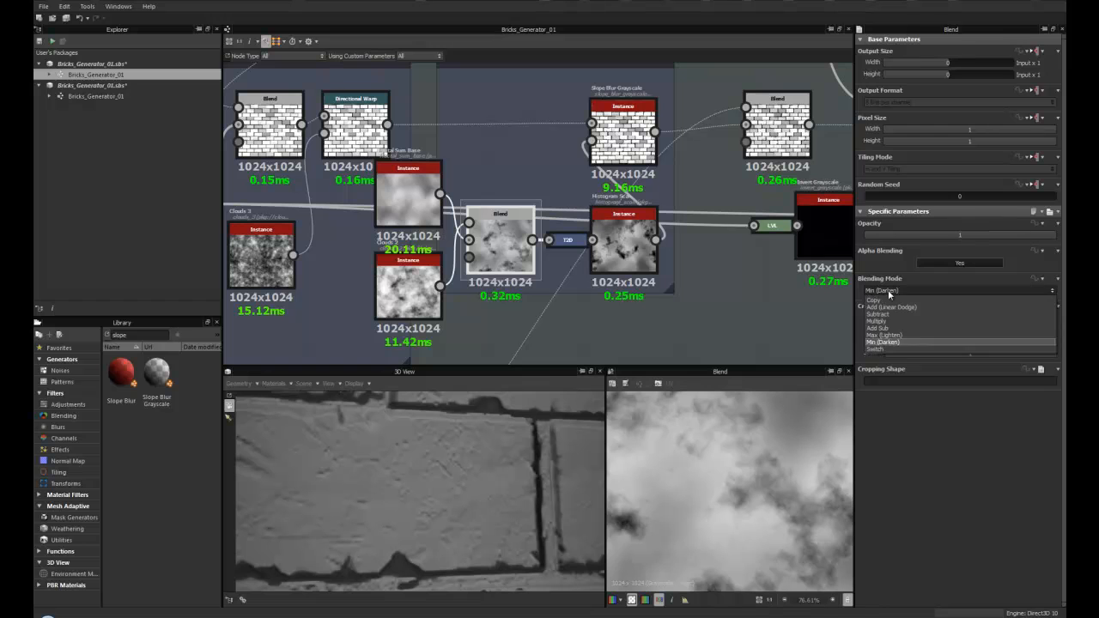
left_click(896, 344)
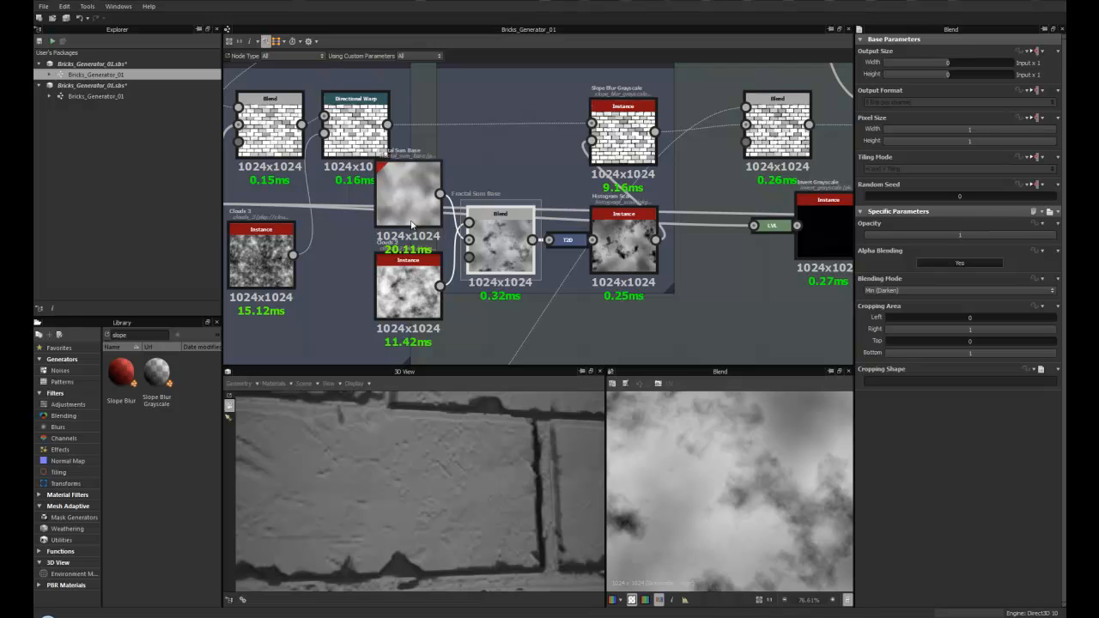
- Collapse the Fractal Sum Base and Clouds input nodes again
left_click(418, 211)
key("d")
left_click(415, 265)
key("d")
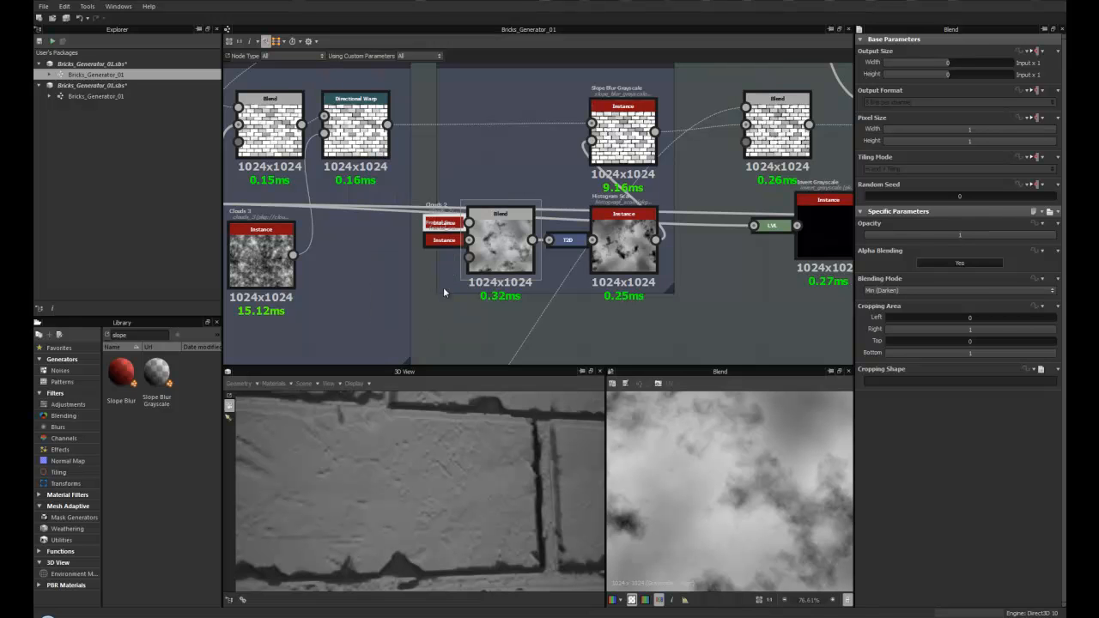
- Open the Edge Damage Histogram Scan node in the 2D view to review its parameters
middle_click_drag(488, 243, 379, 258)
scroll(391, 246, "up", 2)
middle_click_drag(510, 258, 486, 261)
scroll(444, 269, "up", 3)
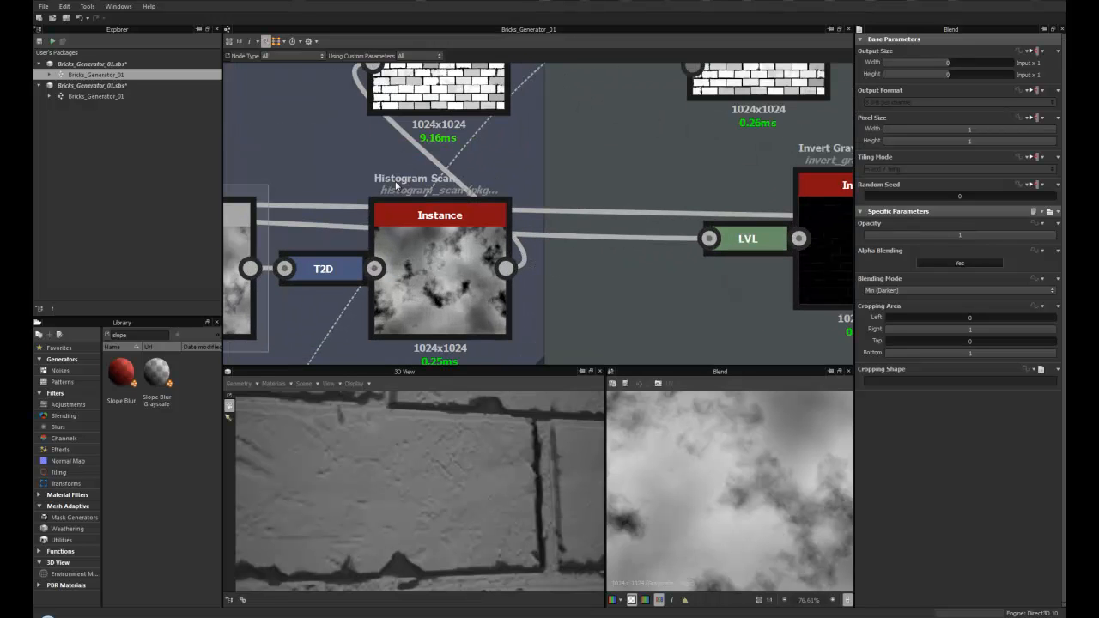
double_click(421, 257)
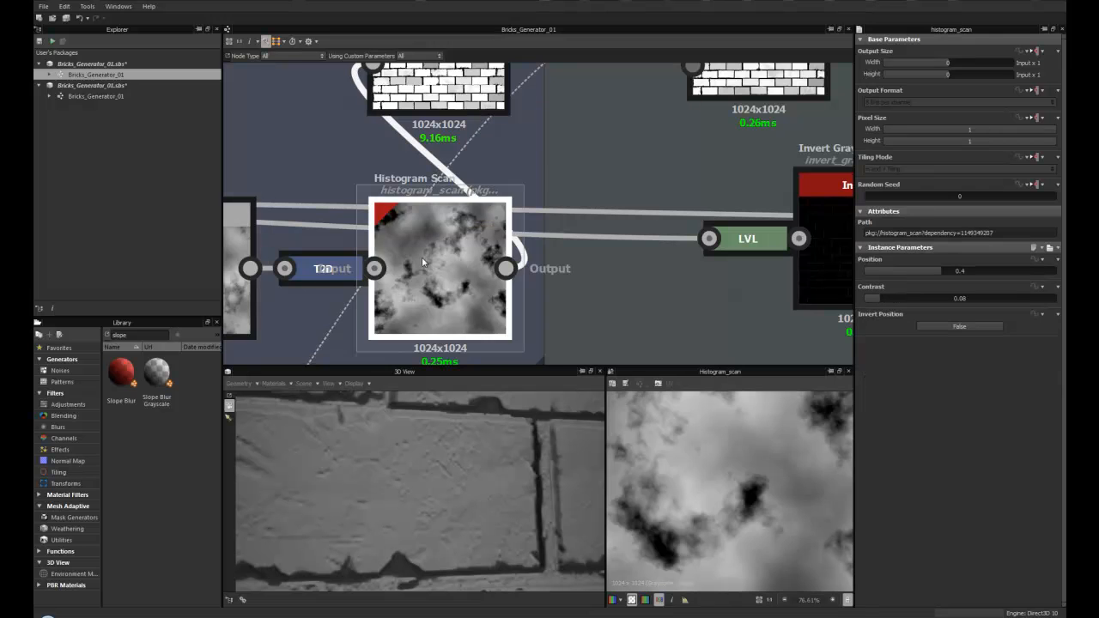
scroll(468, 257, "down", 3)
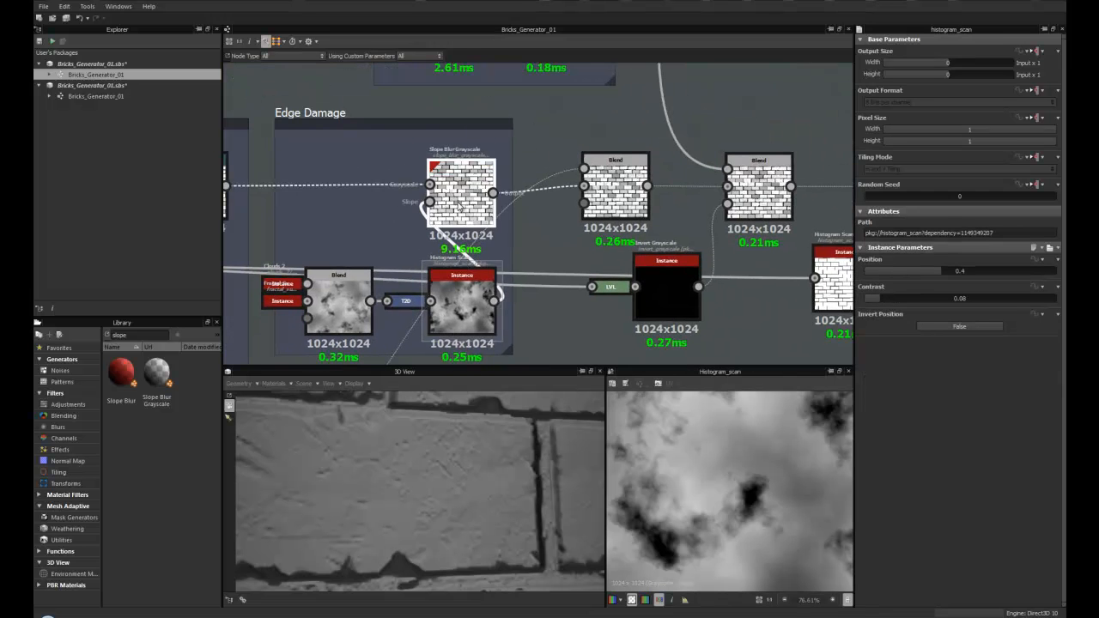
- Open the Slope Blur Grayscale node and raise its intensity to 0.63
double_click(483, 191)
scroll(483, 189, "up", 1)
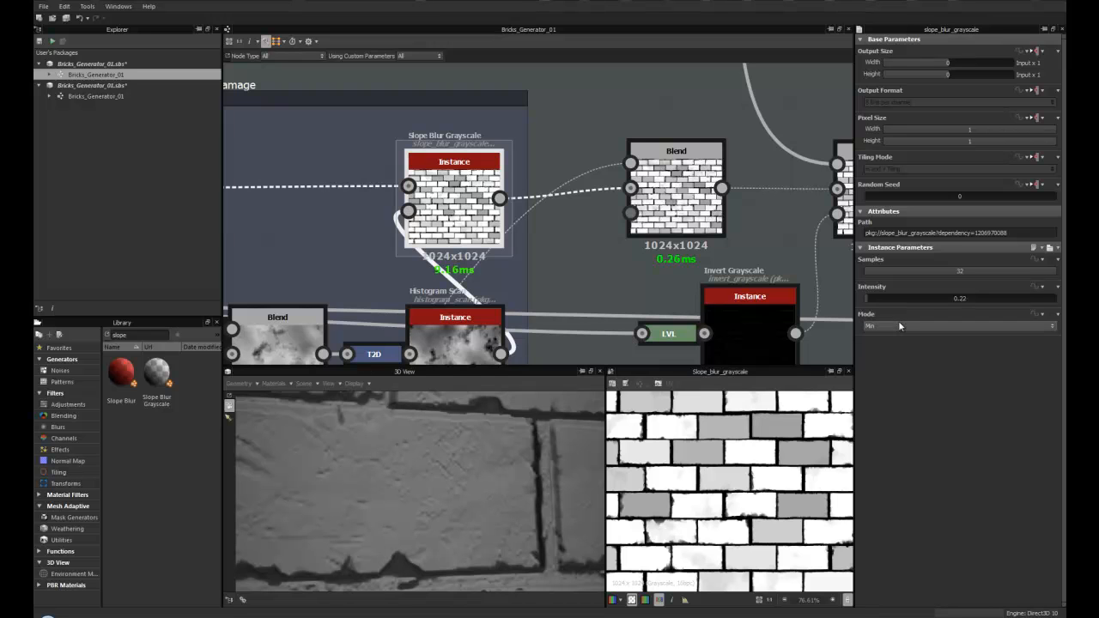
scroll(408, 421, "down", 5)
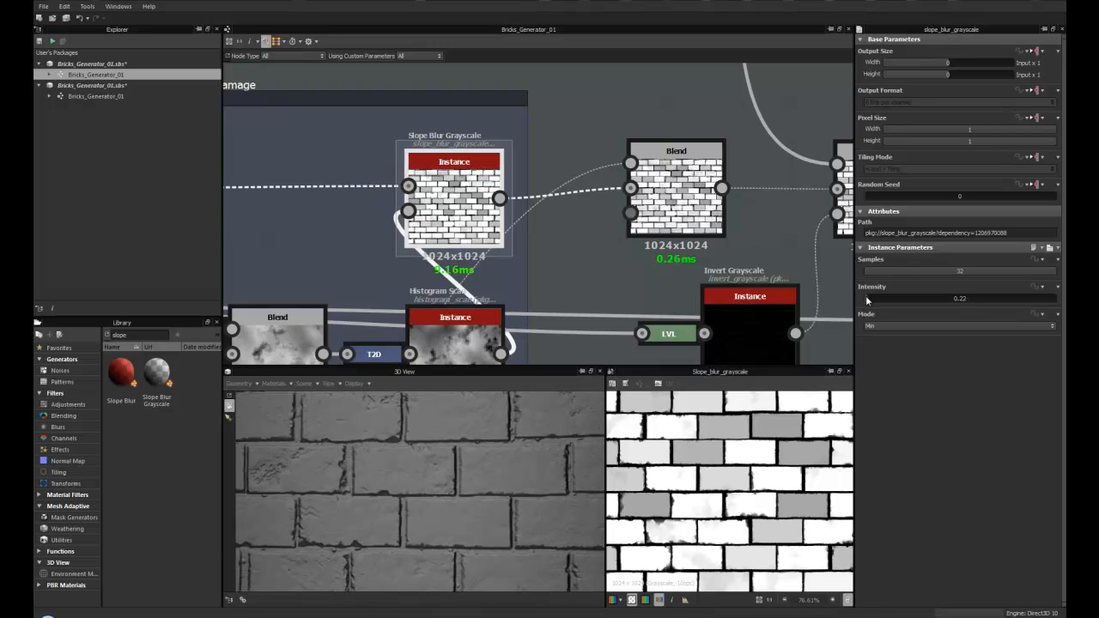
left_click_drag(867, 299, 873, 300)
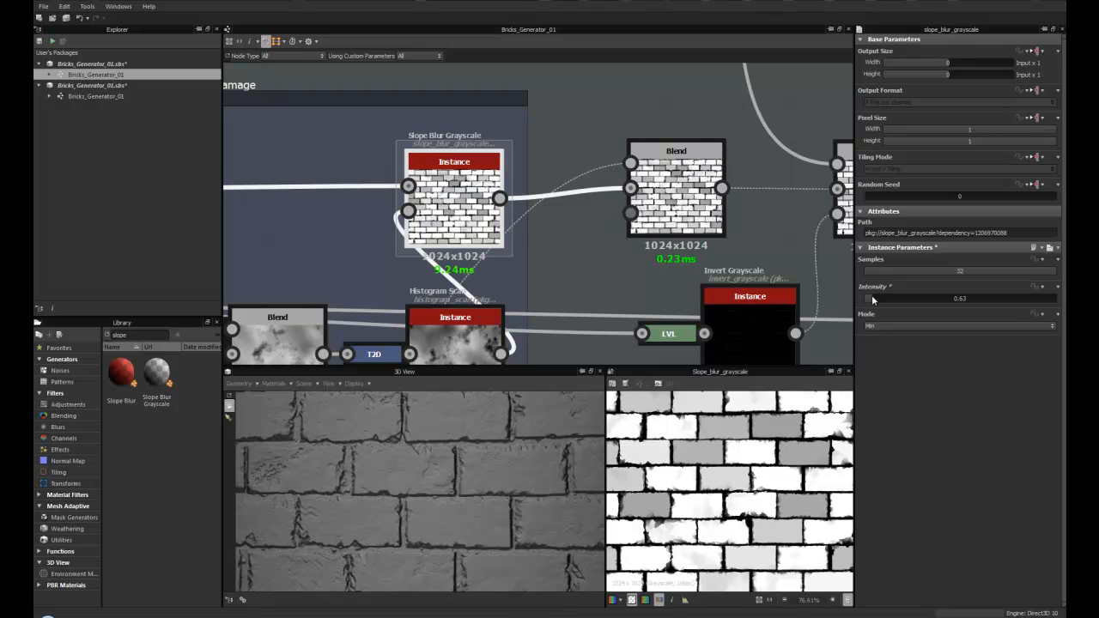
- Inspect the brick surface in the 3D view from several angles and distances
scroll(439, 421, "down", 5)
scroll(443, 409, "down", 4)
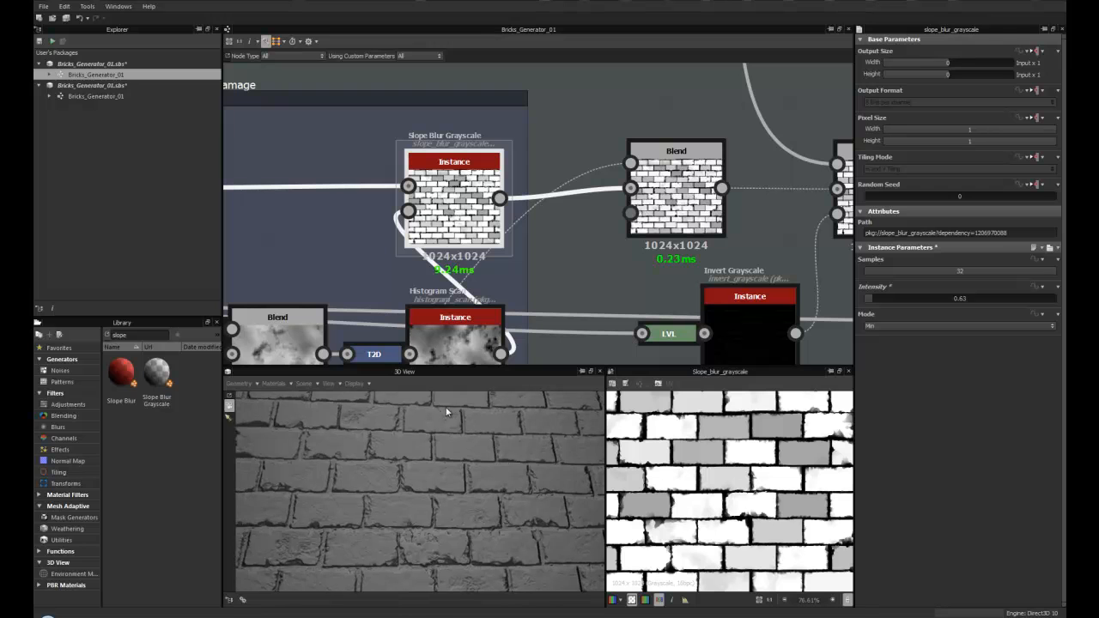
scroll(445, 411, "up", 1)
left_click_drag(443, 408, 420, 482)
scroll(420, 484, "up", 3)
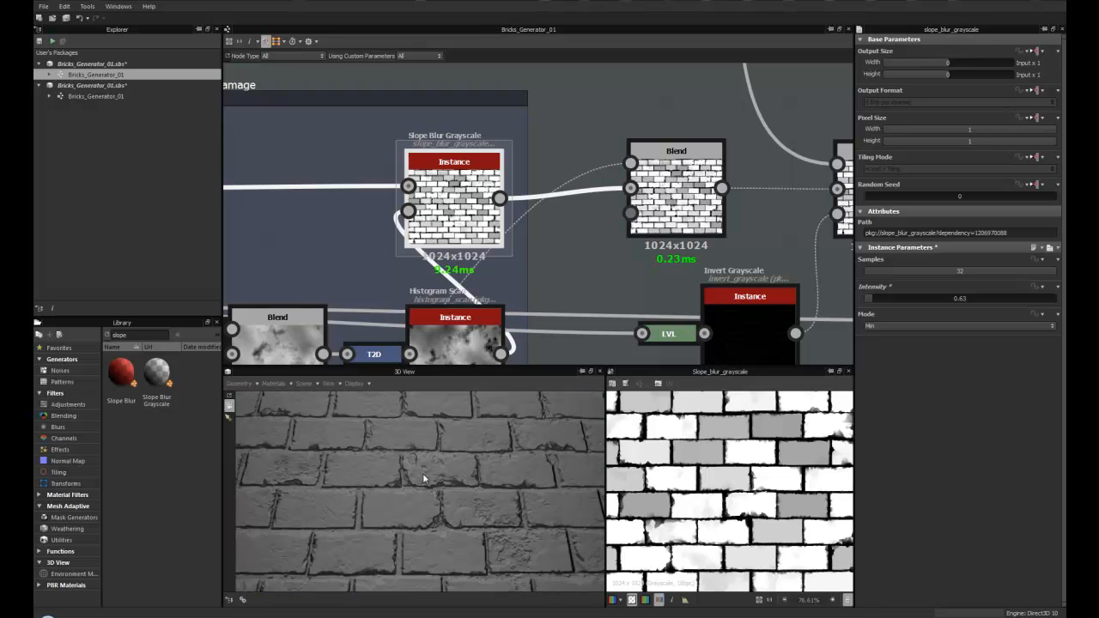
middle_click_drag(393, 436, 395, 476)
mouse_move(395, 477)
left_mouse_down()
mouse_move(365, 485)
mouse_move(388, 456)
left_mouse_up()
scroll(396, 463, "down", 2)
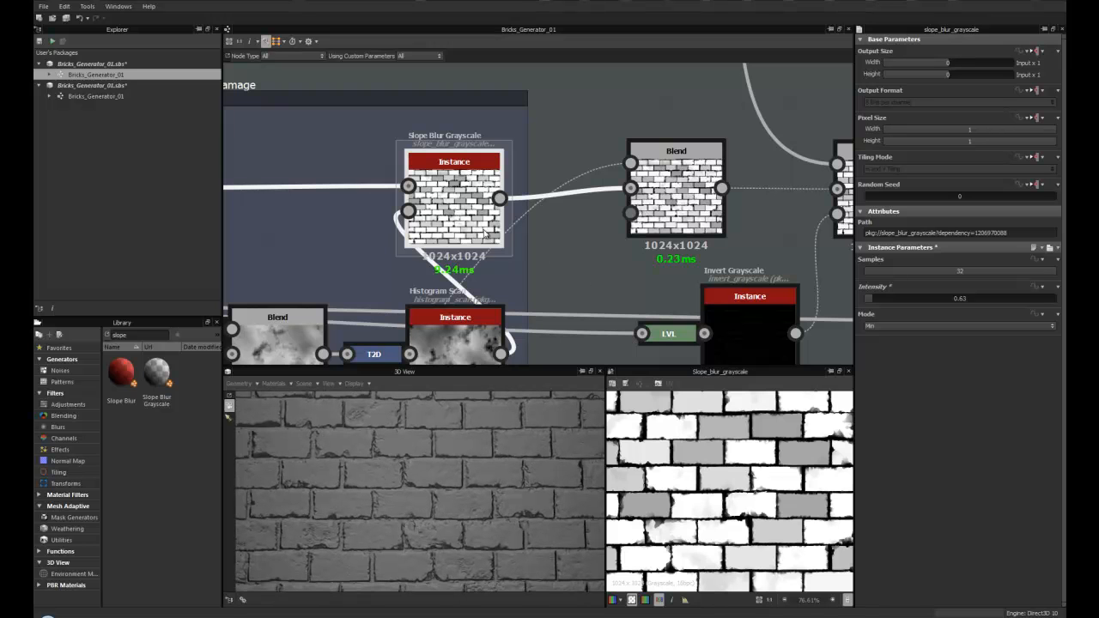
- Set the Slope Blur Grayscale node's intensity to 0.4
middle_click_drag(552, 262, 565, 140)
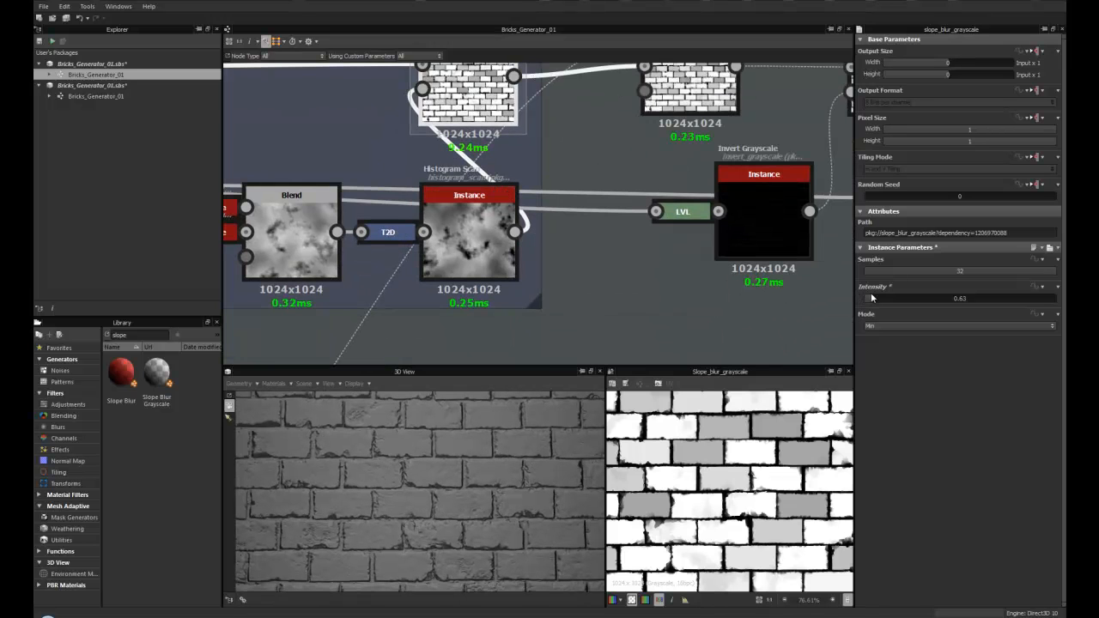
left_click_drag(870, 302, 869, 301)
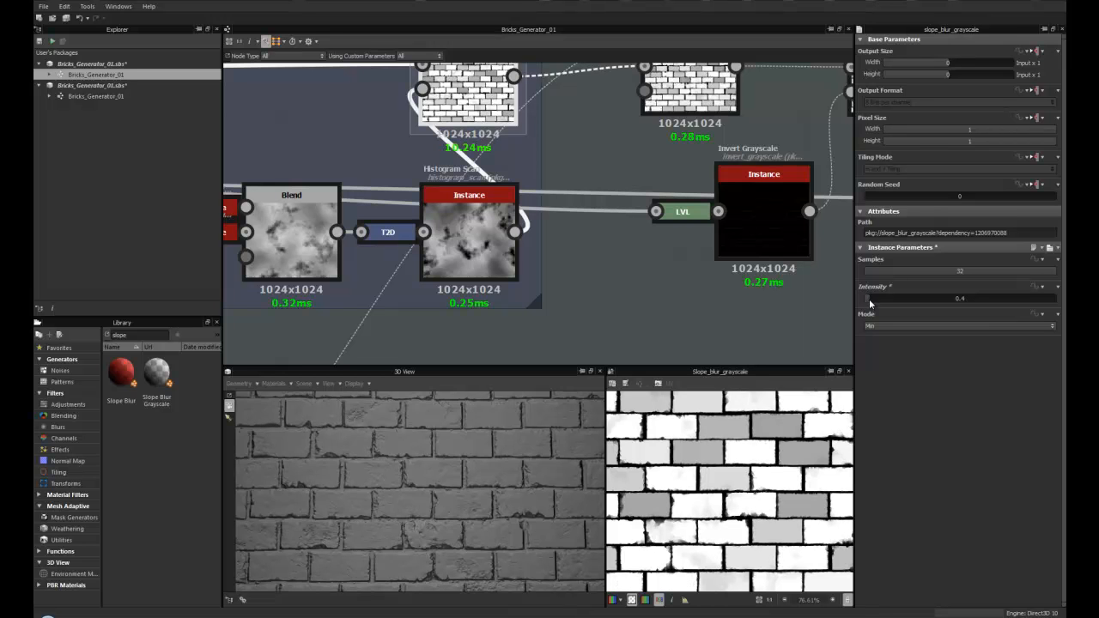
scroll(362, 548, "up", 3)
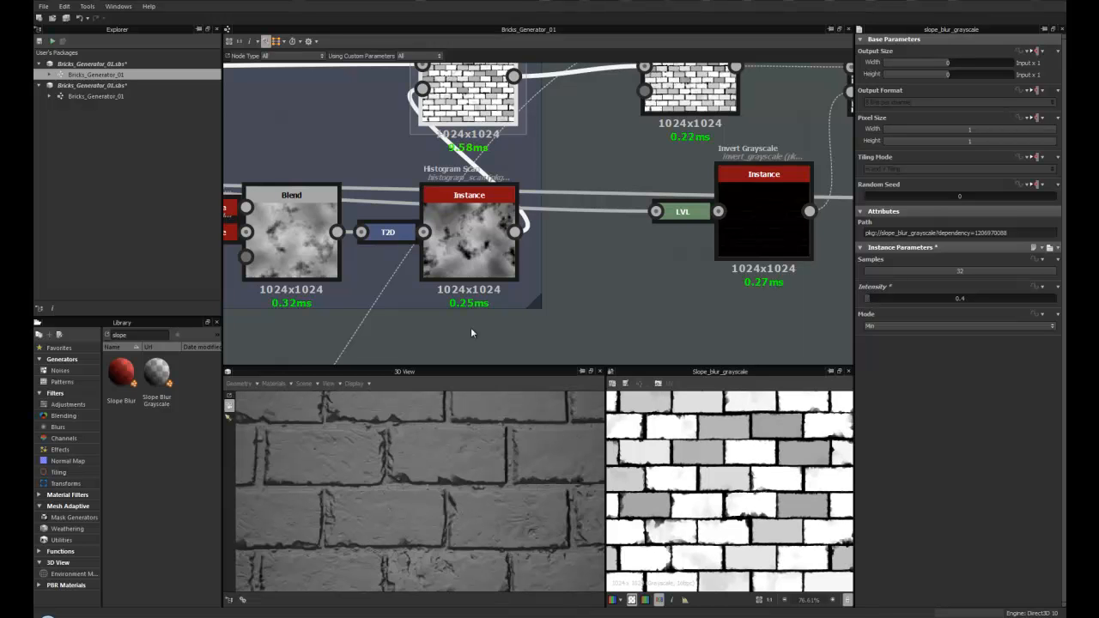
- Set the Histogram Scan node's position to 0.43 and contrast to 0.14
middle_click_drag(470, 226, 462, 296)
double_click(464, 296)
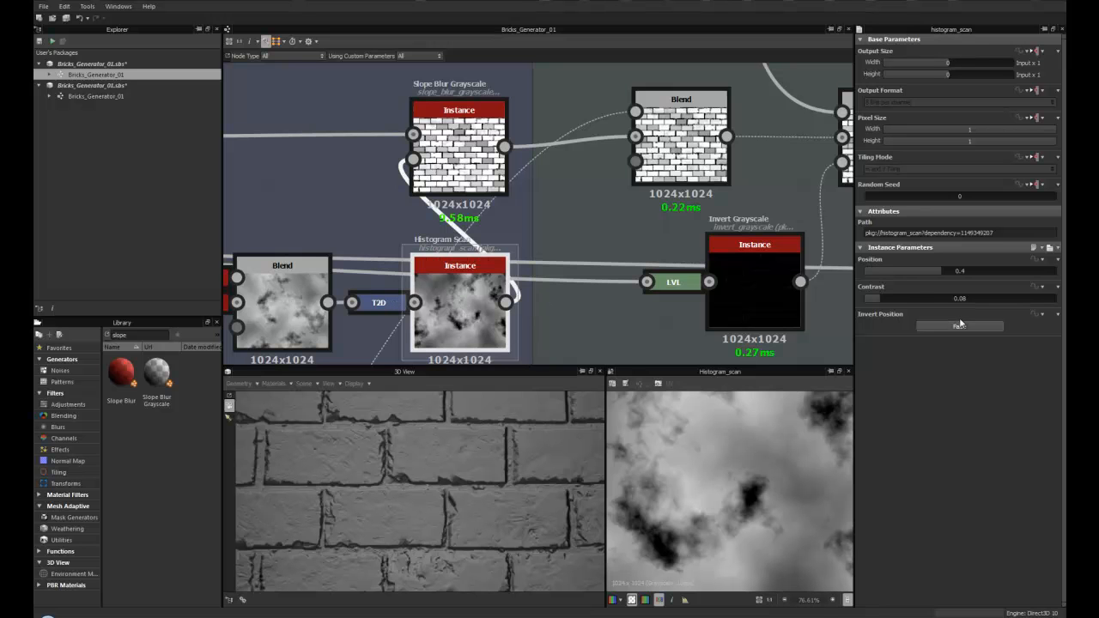
mouse_move(939, 270)
left_mouse_down()
mouse_move(956, 271)
mouse_move(919, 274)
mouse_move(949, 269)
left_mouse_up()
mouse_move(885, 295)
left_mouse_down()
mouse_move(905, 295)
mouse_move(889, 298)
left_mouse_up()
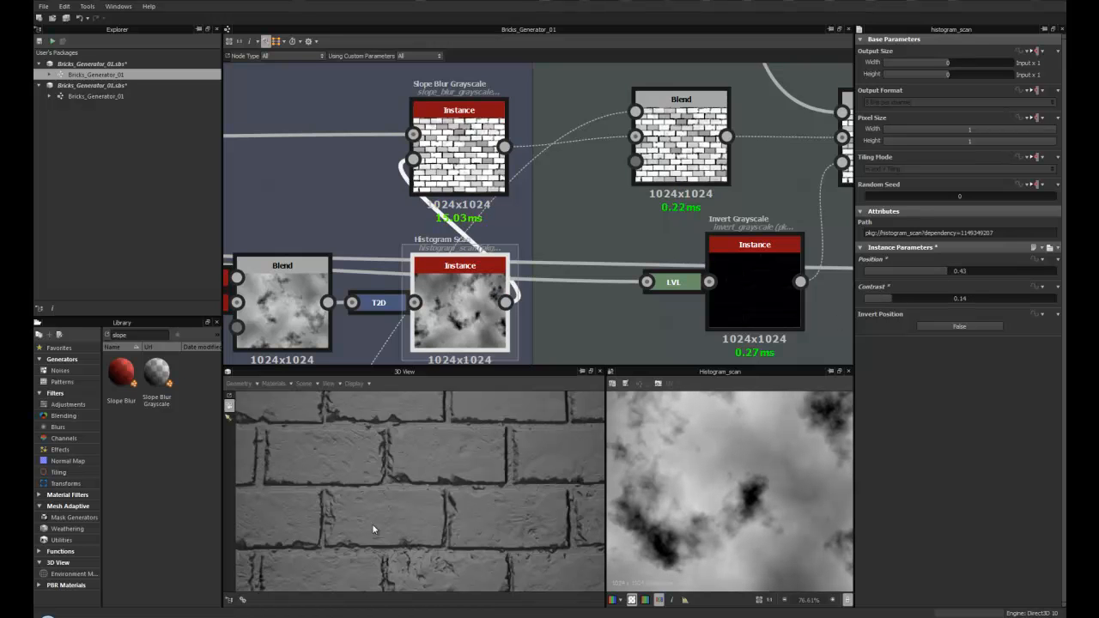
- Reopen the Slope Blur Grayscale node and zoom the 3D view out to see the whole brick wall
scroll(447, 260, "down", 3)
scroll(434, 271, "up", 3)
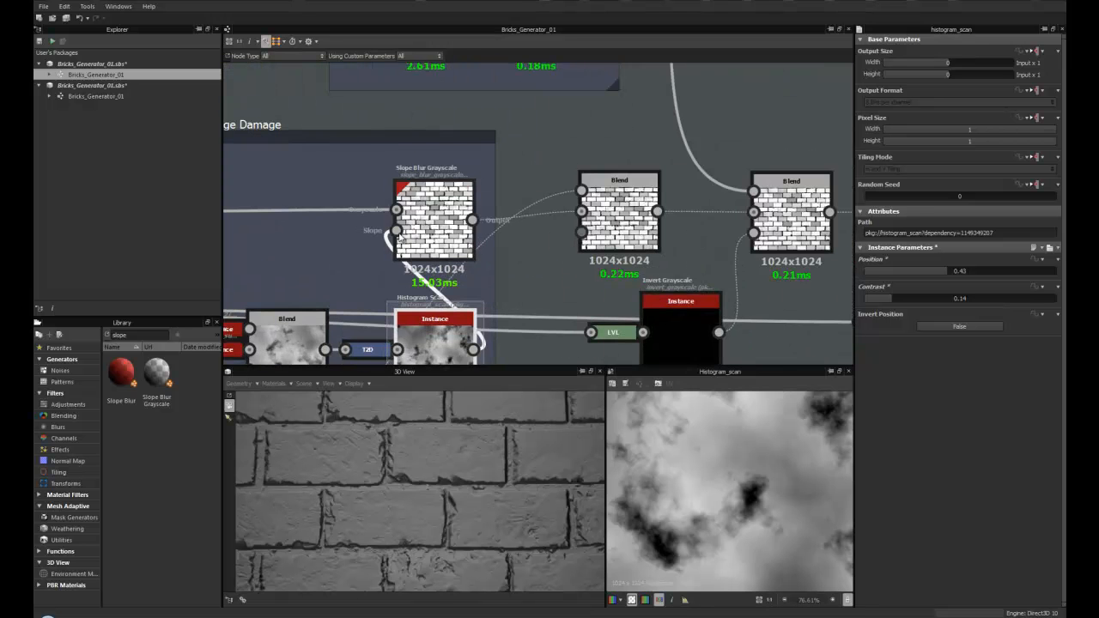
double_click(432, 212)
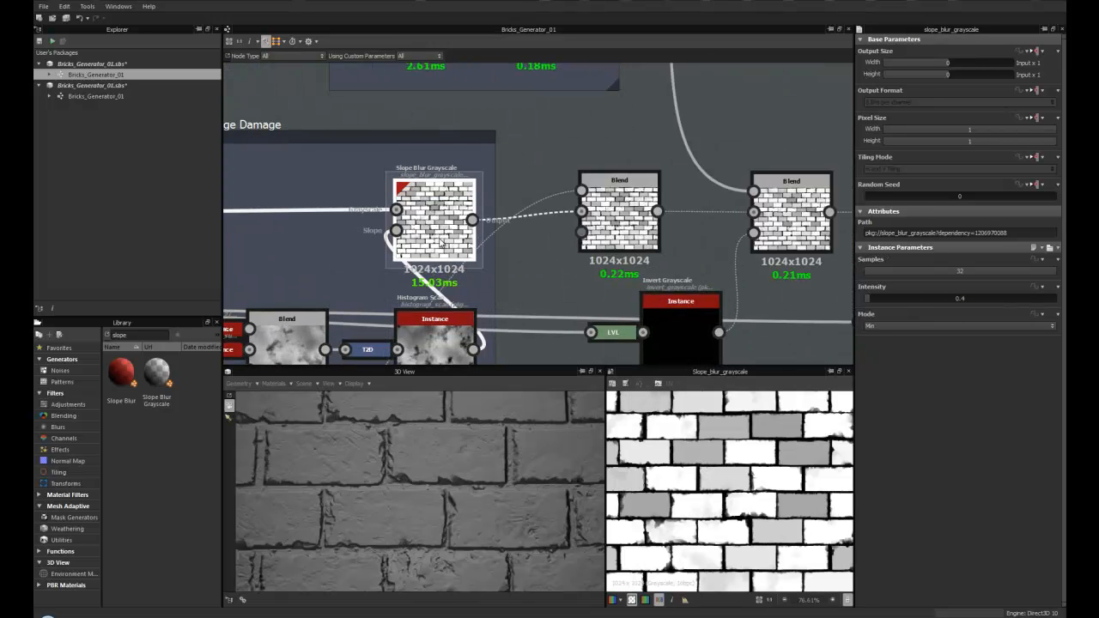
scroll(428, 243, "down", 1)
middle_click_drag(453, 251, 397, 244)
scroll(460, 437, "down", 5)
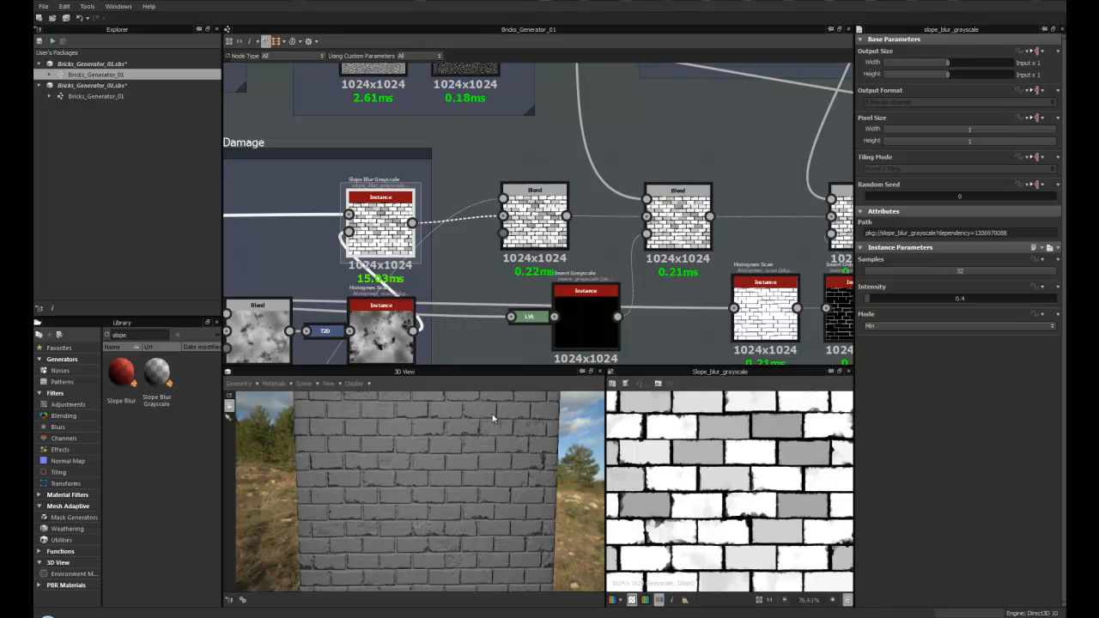
middle_click_drag(475, 235, 447, 257)
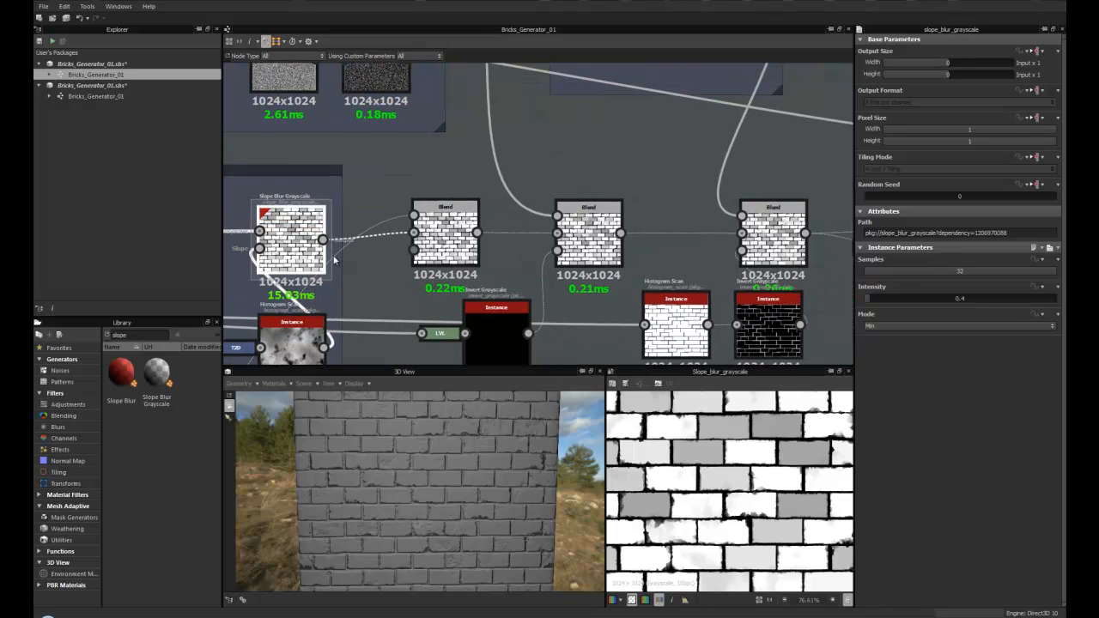
- Select the first Blend node after the Slope Blur Grayscale in the Edge Damage chain to check its opacity and subtract mode
scroll(434, 277, "down", 4)
scroll(385, 290, "down", 1)
middle_click_drag(385, 297, 436, 201)
middle_click_drag(313, 320, 344, 347)
left_click(479, 225)
scroll(479, 225, "up", 3)
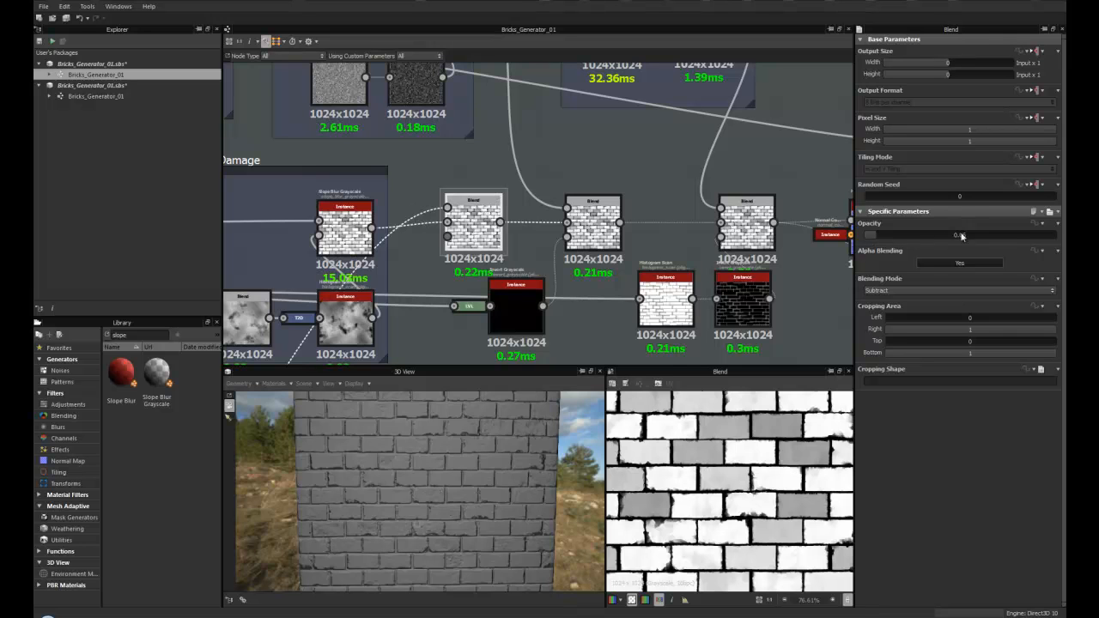
scroll(413, 468, "up", 5)
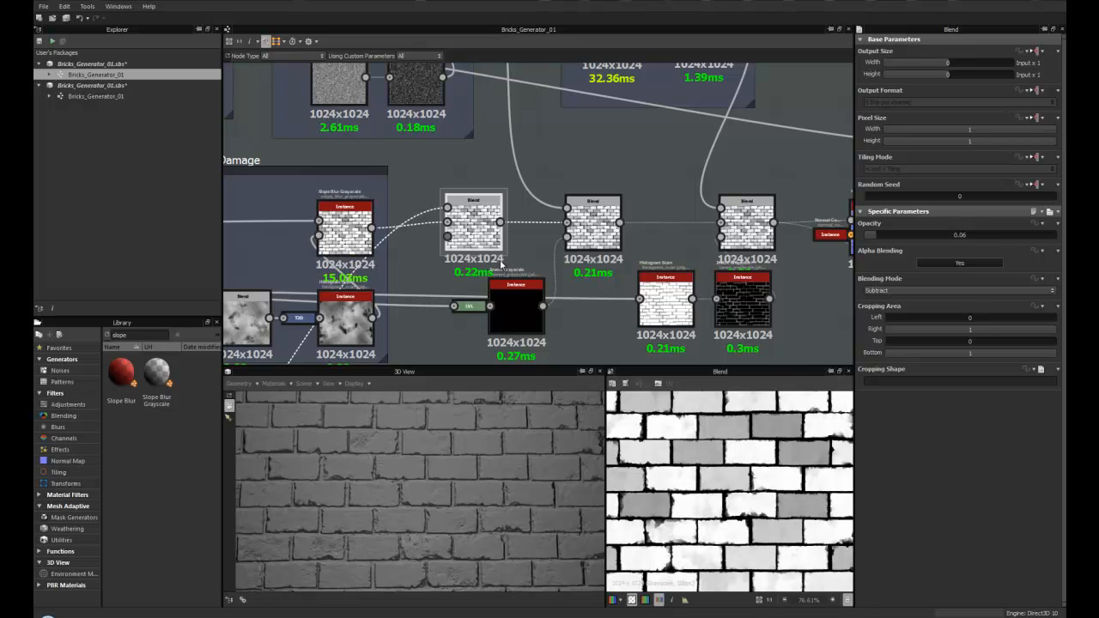
- Navigate the graph up to the Fine Grout frame and examine its nodes
middle_click_drag(488, 302, 378, 310)
left_click_drag(405, 327, 408, 340)
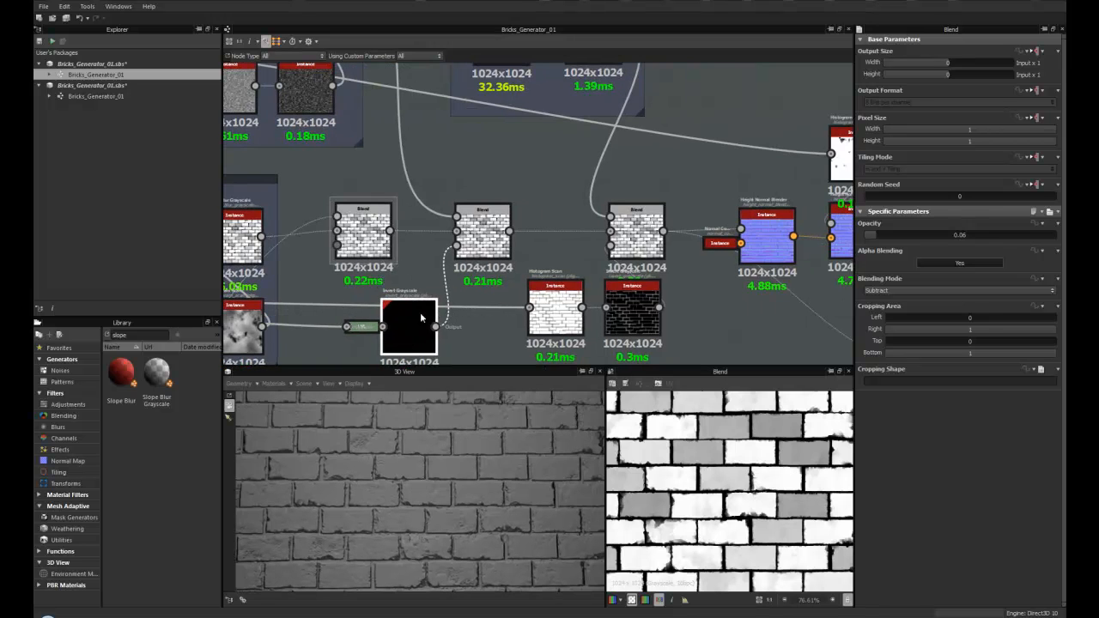
left_click(475, 234)
scroll(476, 236, "down", 3)
middle_click_drag(375, 86, 407, 161)
mouse_move(392, 106)
middle_mouse_down()
mouse_move(408, 186)
mouse_move(379, 64)
middle_mouse_up()
middle_click_drag(433, 112, 428, 126)
scroll(429, 468, "up", 5)
scroll(421, 484, "up", 5)
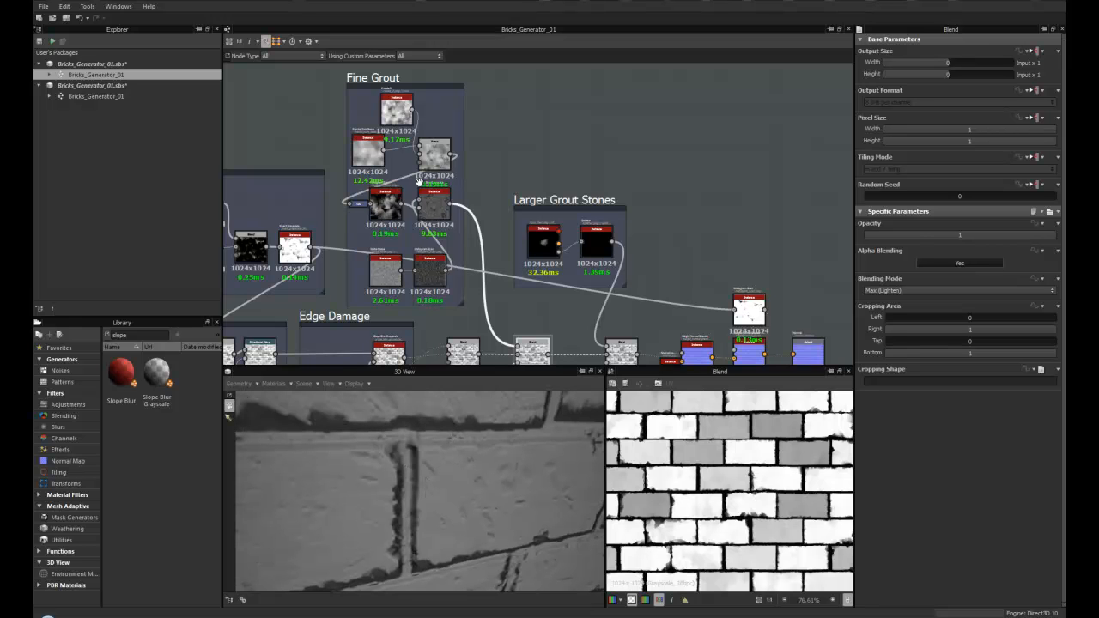
scroll(403, 242, "up", 5)
scroll(402, 242, "up", 1)
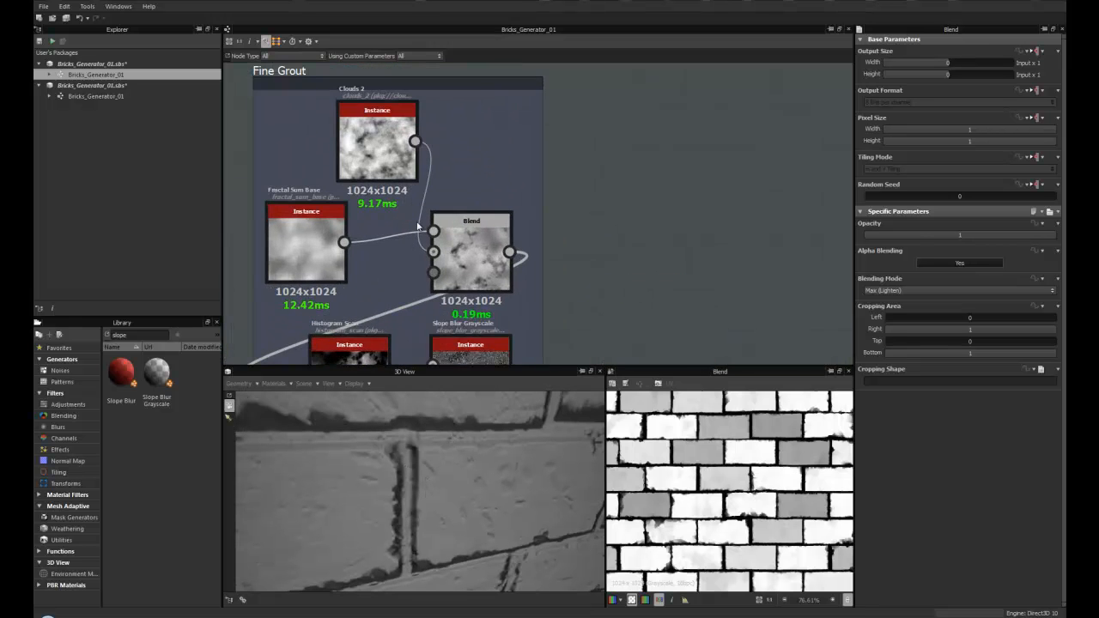
- Collapse the Fractal Sum Base and Clouds 2 nodes in the Fine Grout frame and move them together
left_click_drag(288, 240, 315, 250)
key("d")
left_click(361, 142)
key("d")
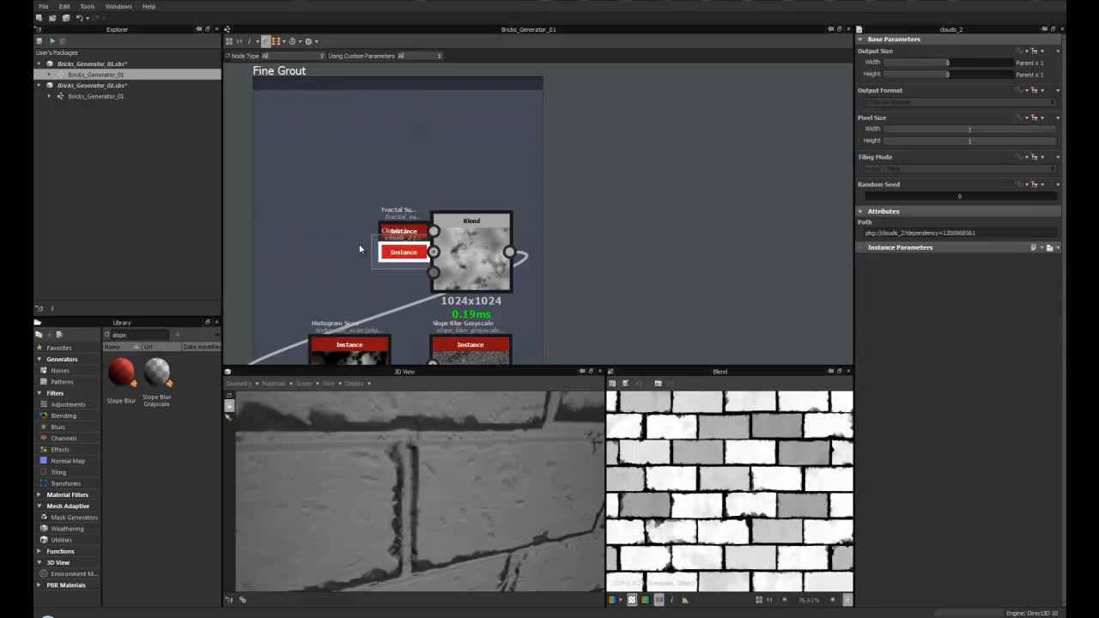
middle_click_drag(373, 270, 338, 172)
- Move the Transformation 2D node up beside the Fine Grout Blend and preview it in the 2D view
scroll(366, 248, "down", 2)
scroll(406, 244, "down", 2)
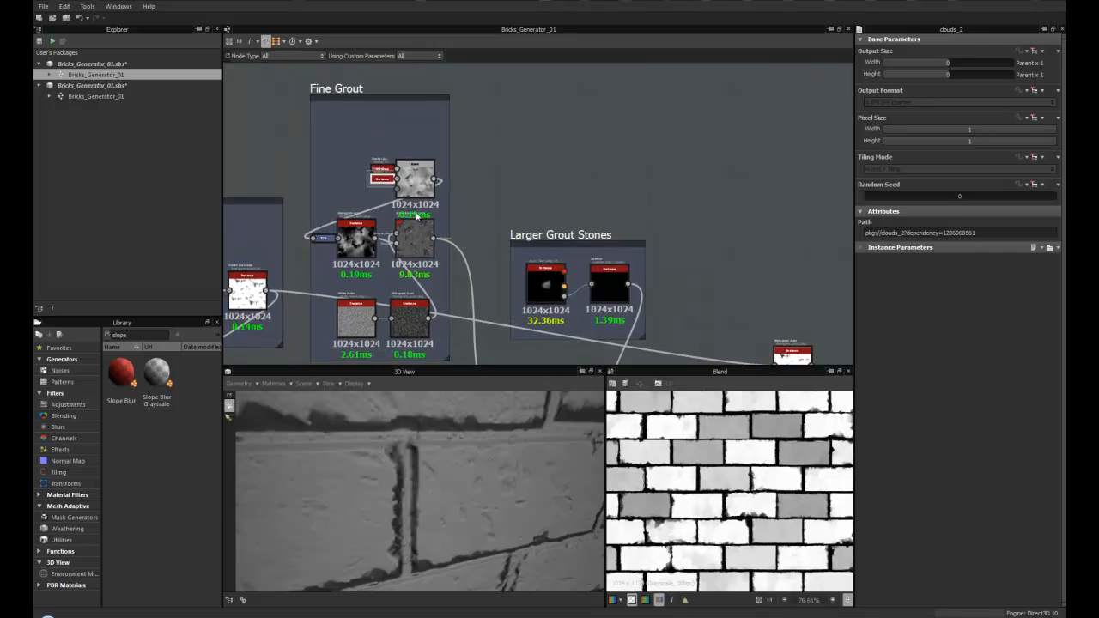
scroll(406, 244, "up", 3)
left_click(414, 168)
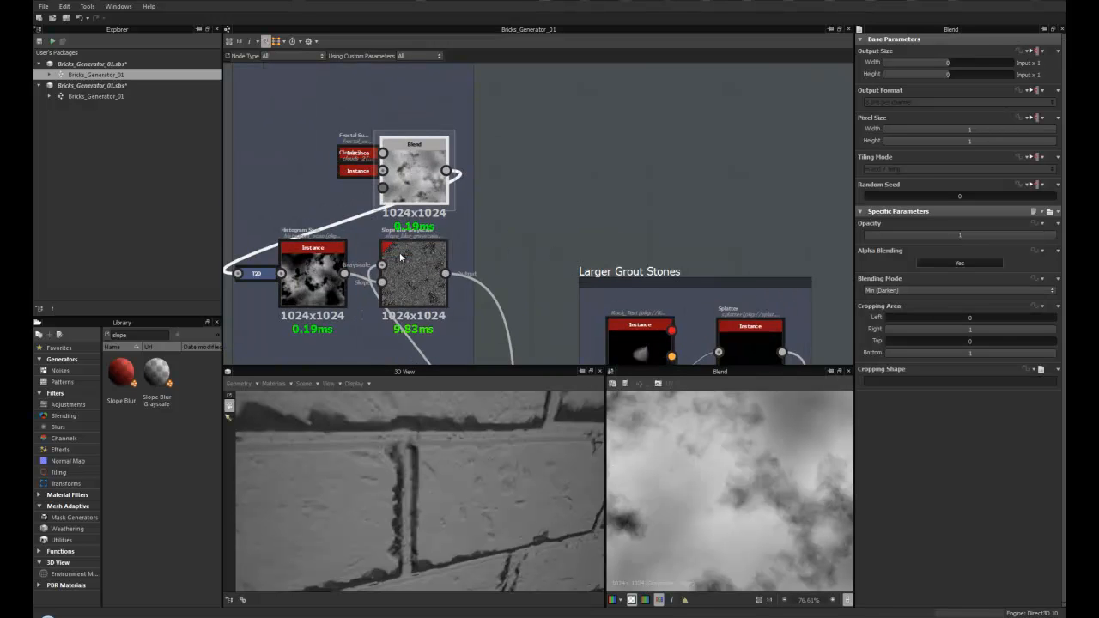
middle_click_drag(411, 244, 508, 219)
left_click(356, 251)
left_click_drag(343, 239, 341, 179)
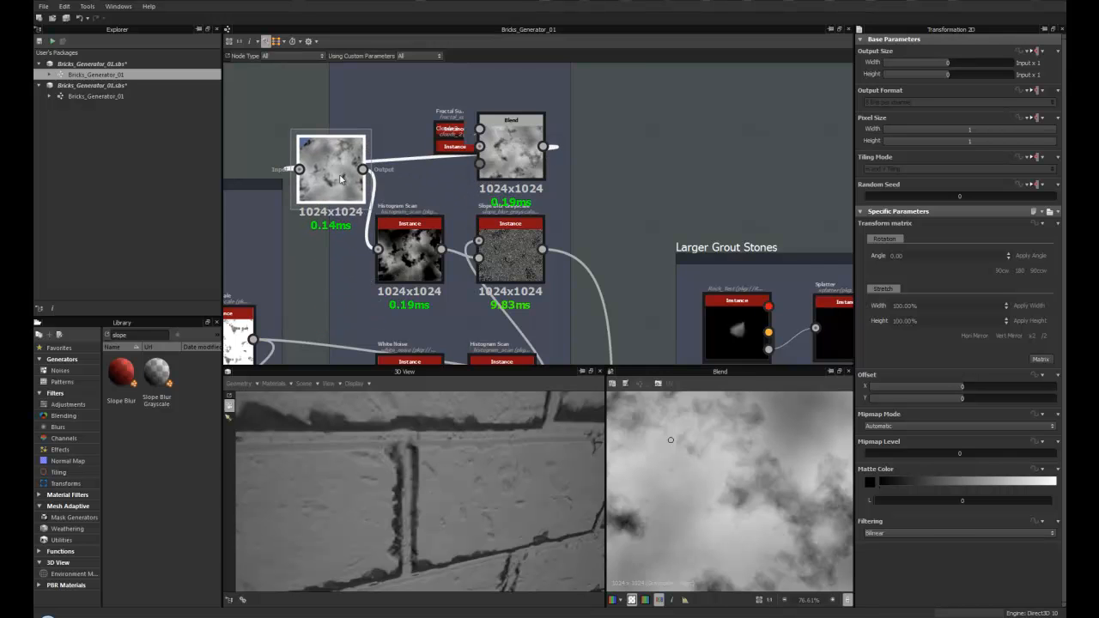
double_click(341, 184)
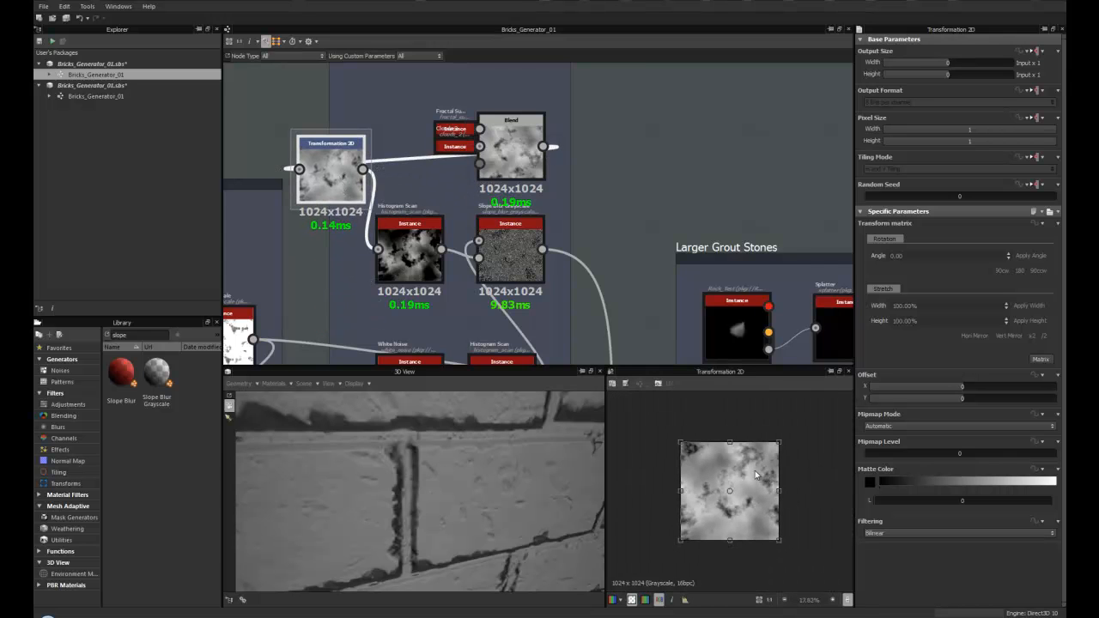
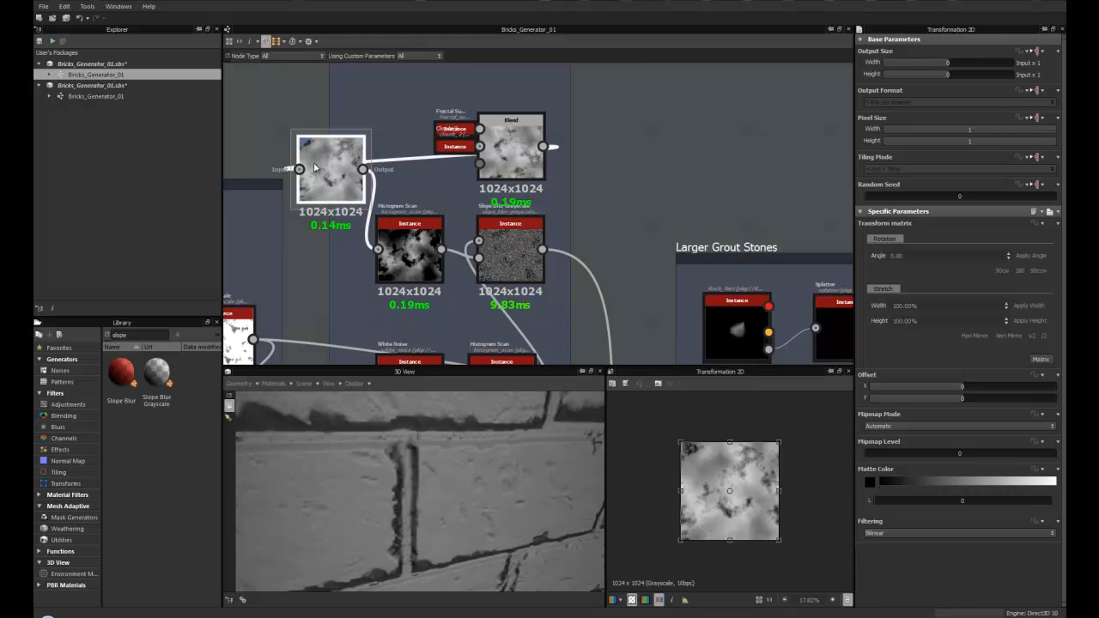
- Collapse the Transformation 2D node and tuck it beside the Histogram Scan input in the Fine Grout frame
left_click_drag(339, 190, 339, 212)
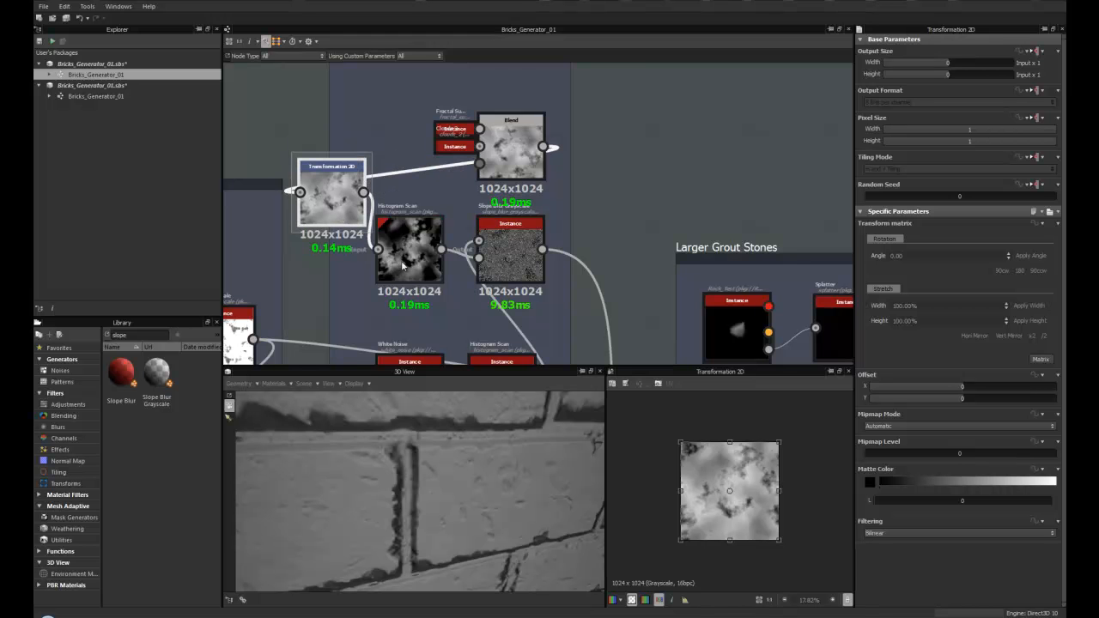
scroll(410, 496, "down", 5)
left_click_drag(411, 497, 418, 546)
scroll(393, 472, "up", 5)
scroll(387, 469, "down", 2)
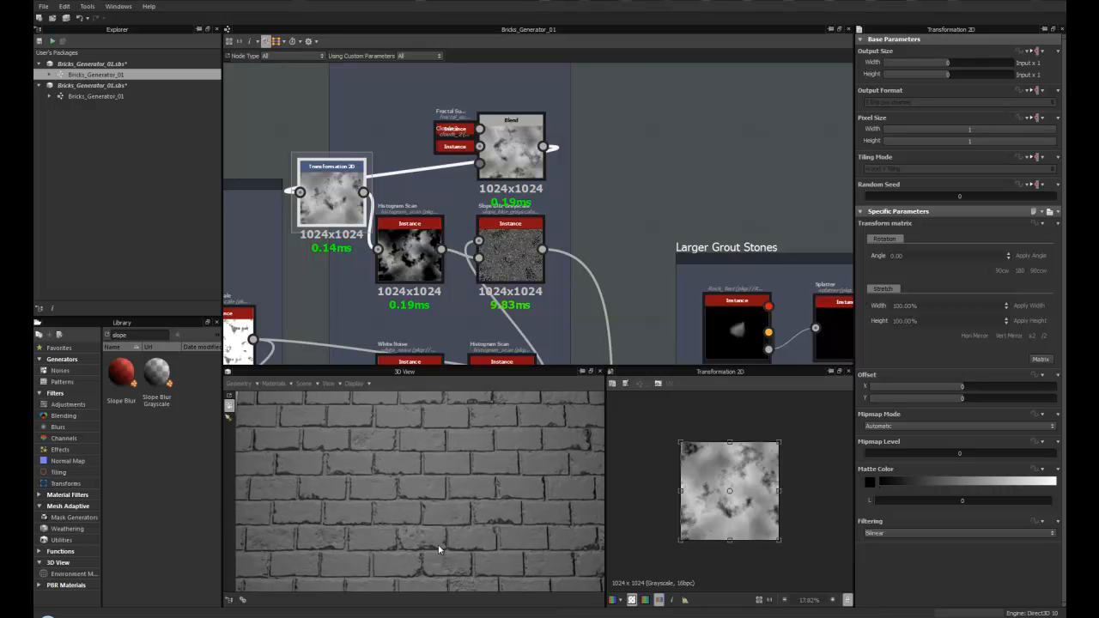
left_click_drag(330, 203, 339, 180)
scroll(339, 179, "down", 3)
middle_click_drag(345, 74, 345, 135)
scroll(363, 195, "up", 4)
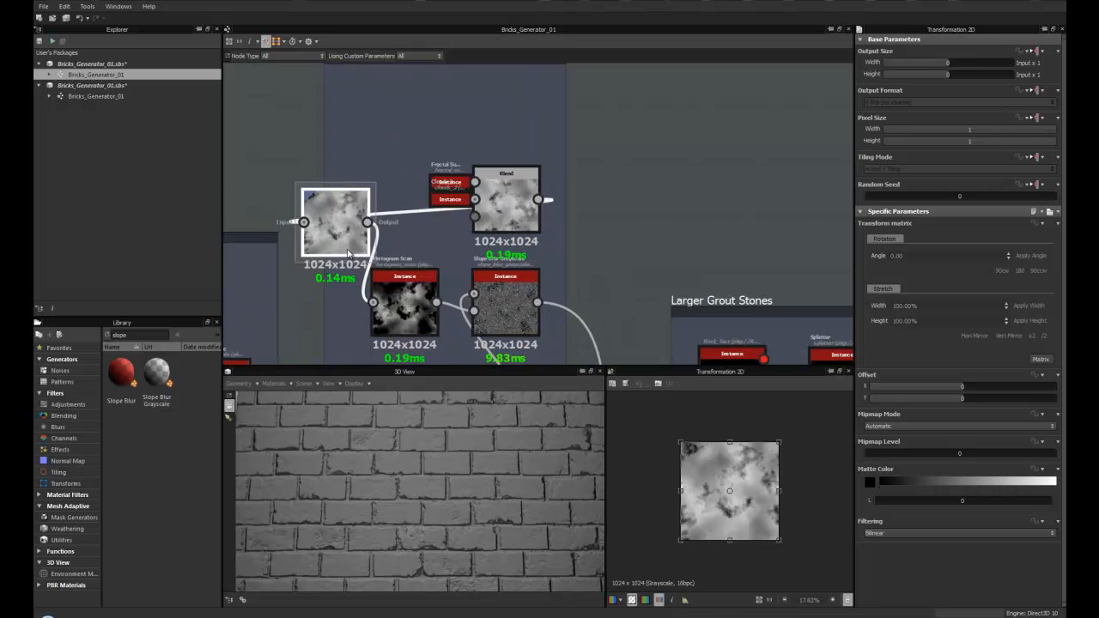
left_click_drag(365, 211, 355, 325)
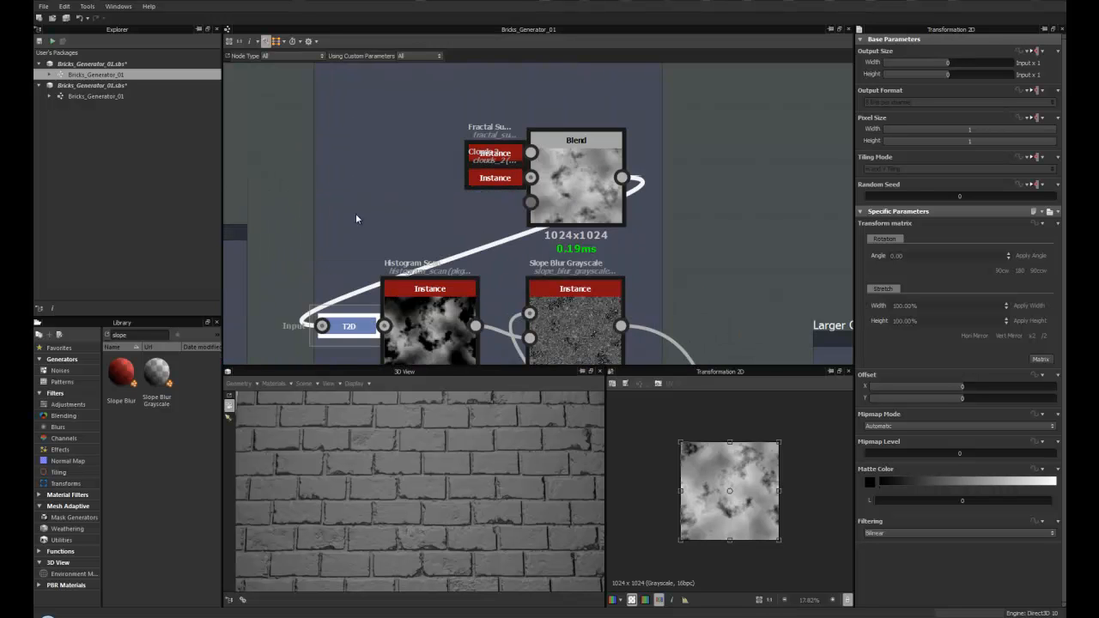
- Select the Histogram Scan node after the Transformation 2D and review its Position and Contrast settings
scroll(413, 276, "up", 3)
left_click(413, 276)
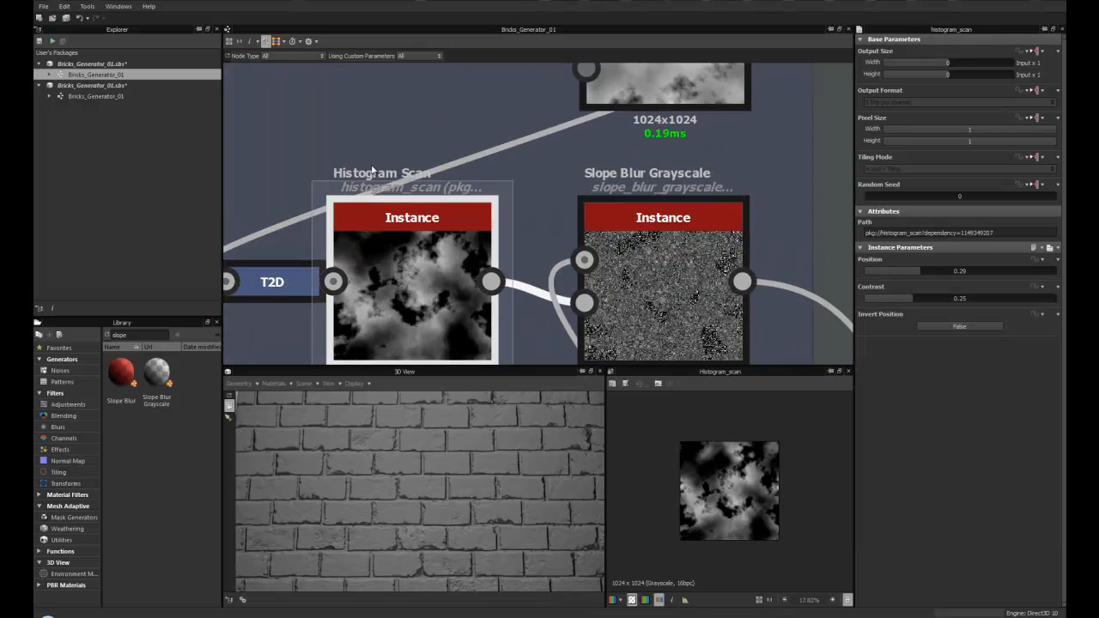
scroll(438, 296, "down", 3)
middle_click_drag(493, 307, 391, 226)
scroll(364, 267, "up", 2)
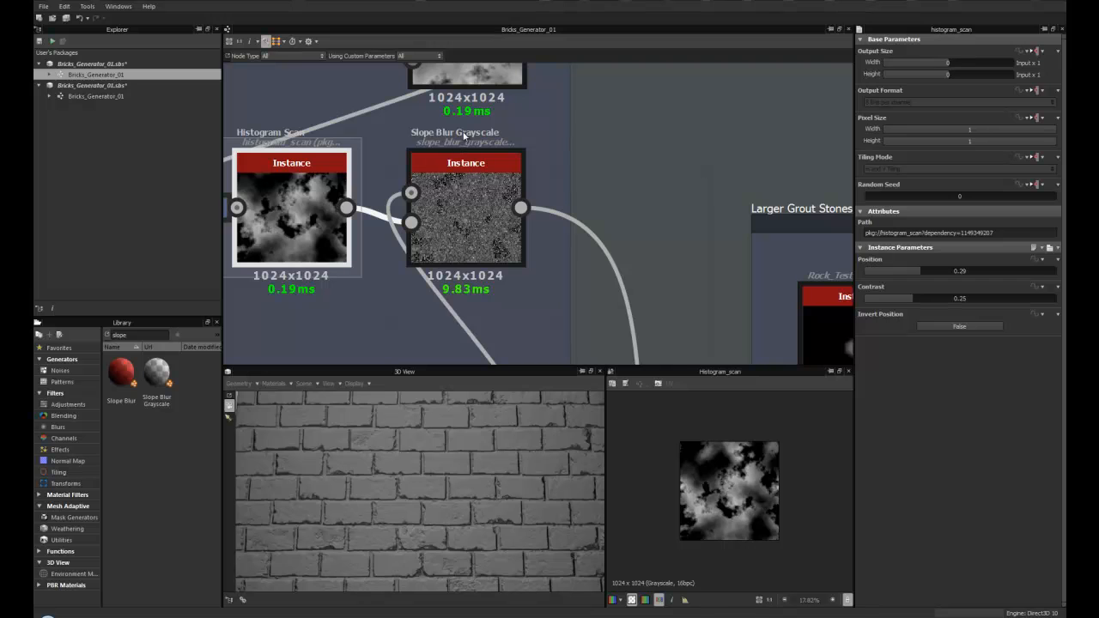
middle_click_drag(441, 135, 418, 161)
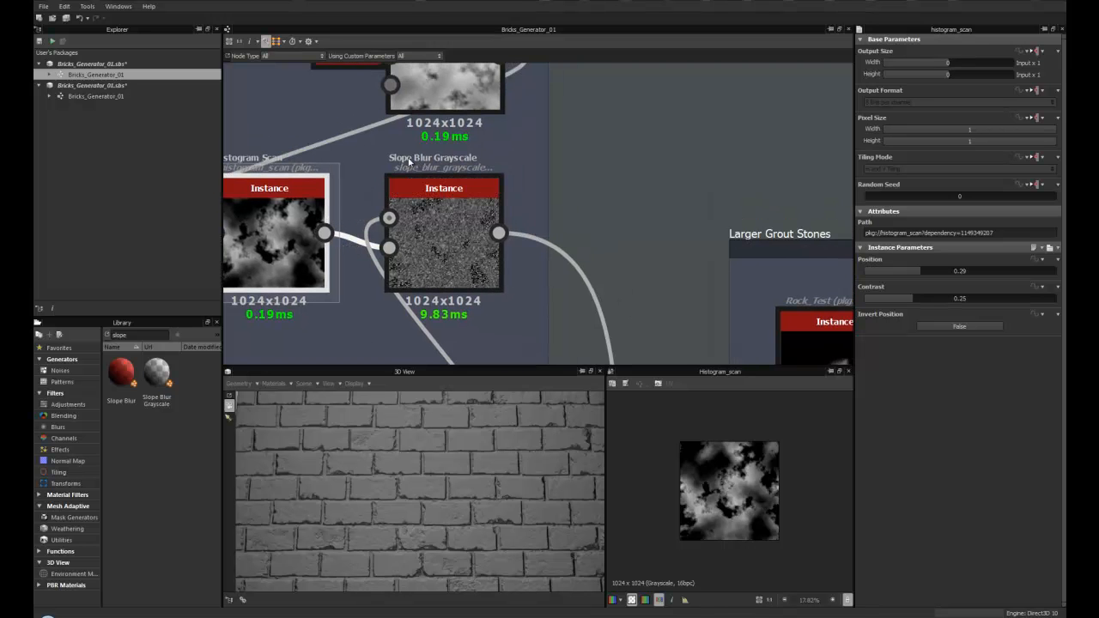
- Select the Slope Blur Grayscale node and raise its Intensity to about 2.29
left_click(419, 241)
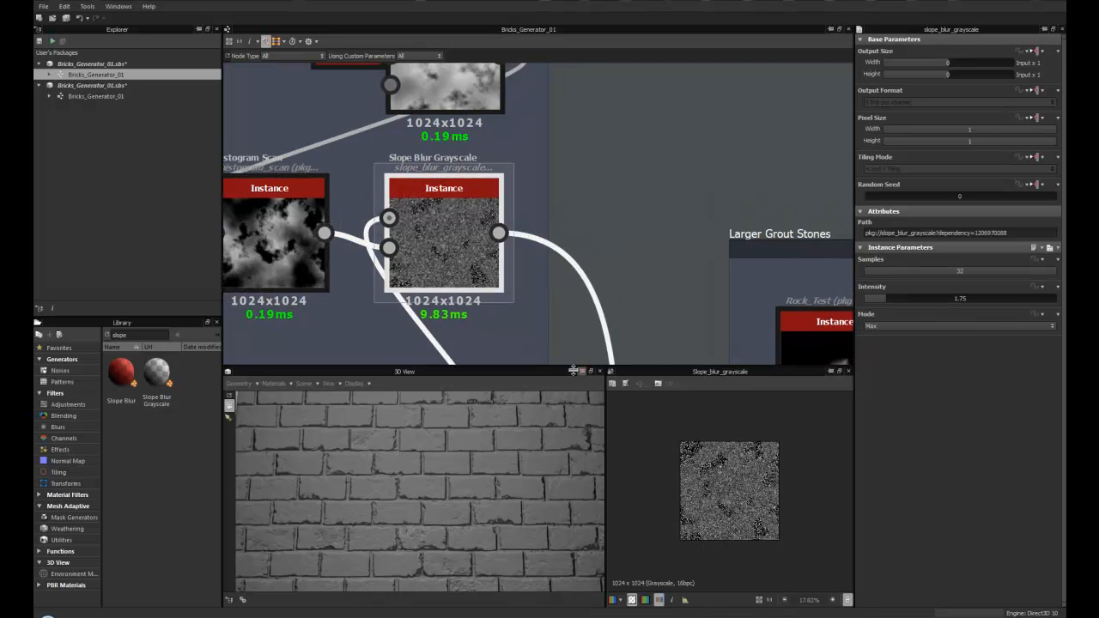
scroll(656, 452, "up", 3)
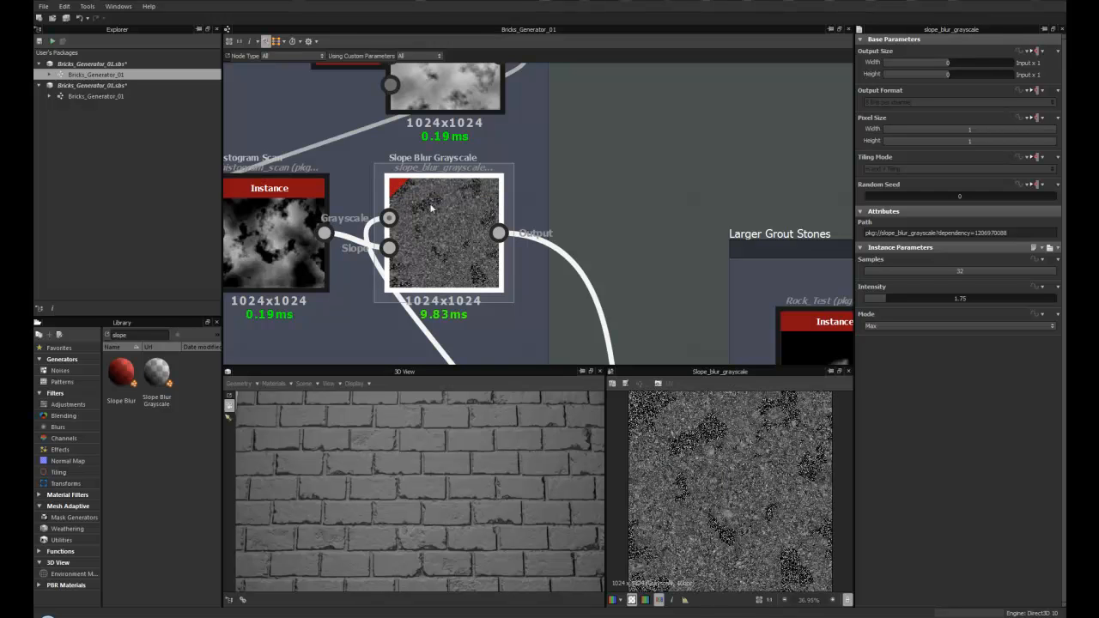
left_click_drag(884, 302, 891, 302)
- Preview the White Noise node and locate White Noise in the library's Noises category
scroll(484, 180, "down", 4)
left_click_drag(484, 179, 495, 190)
left_click_drag(397, 281, 378, 281)
scroll(378, 281, "up", 5)
double_click(369, 233)
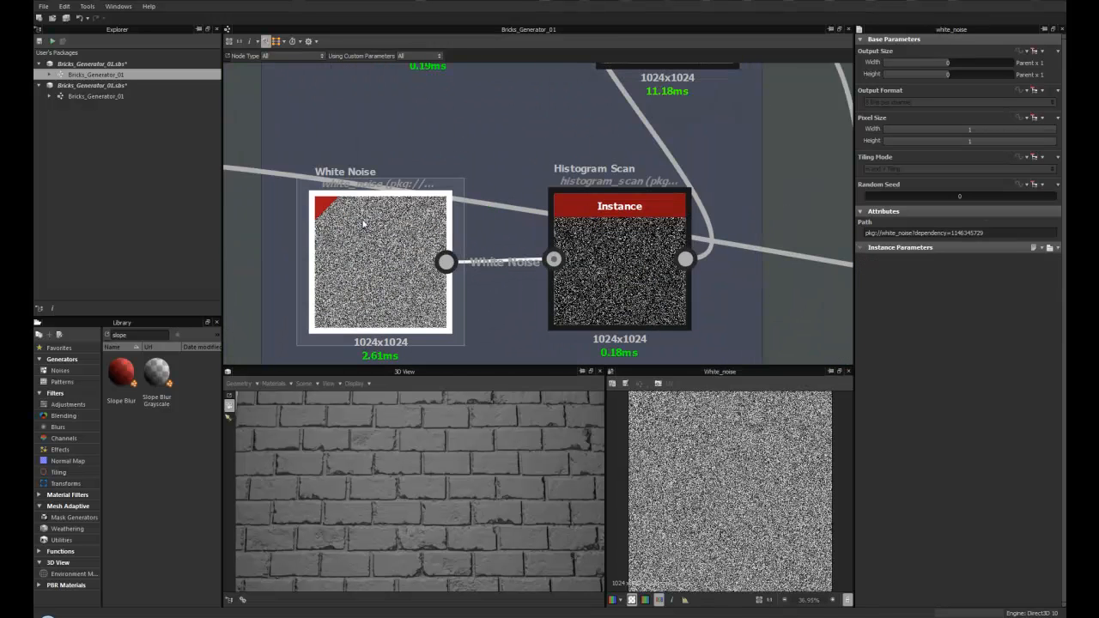
left_click(61, 370)
left_click_drag(218, 391, 225, 595)
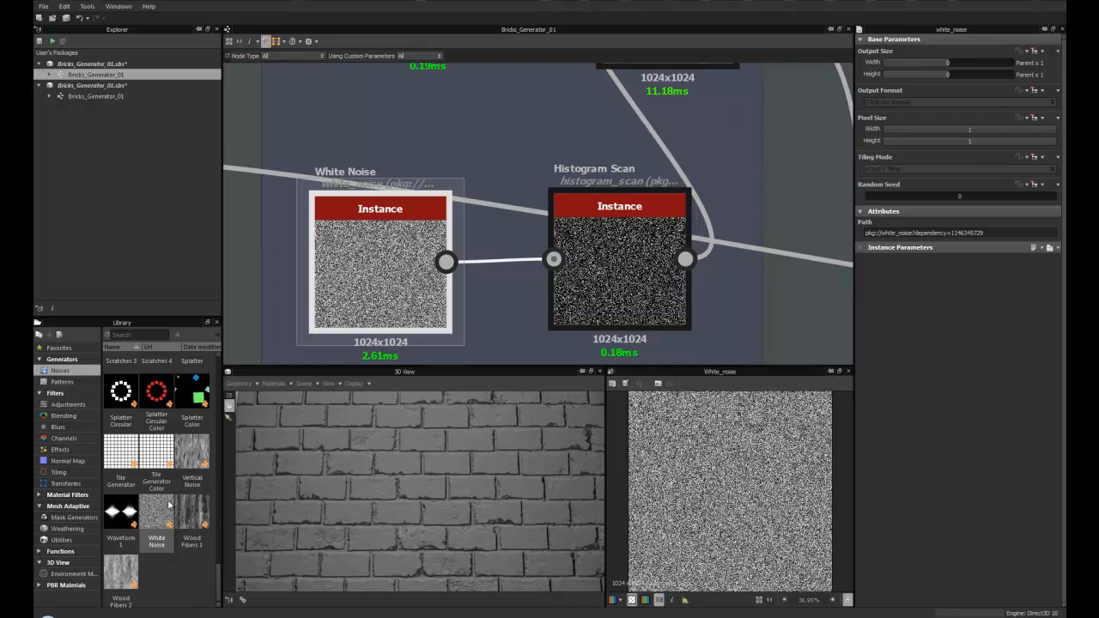
- Select the Histogram Scan fed by the White Noise node to inspect its settings
scroll(386, 222, "down", 1)
middle_click_drag(513, 268, 480, 267)
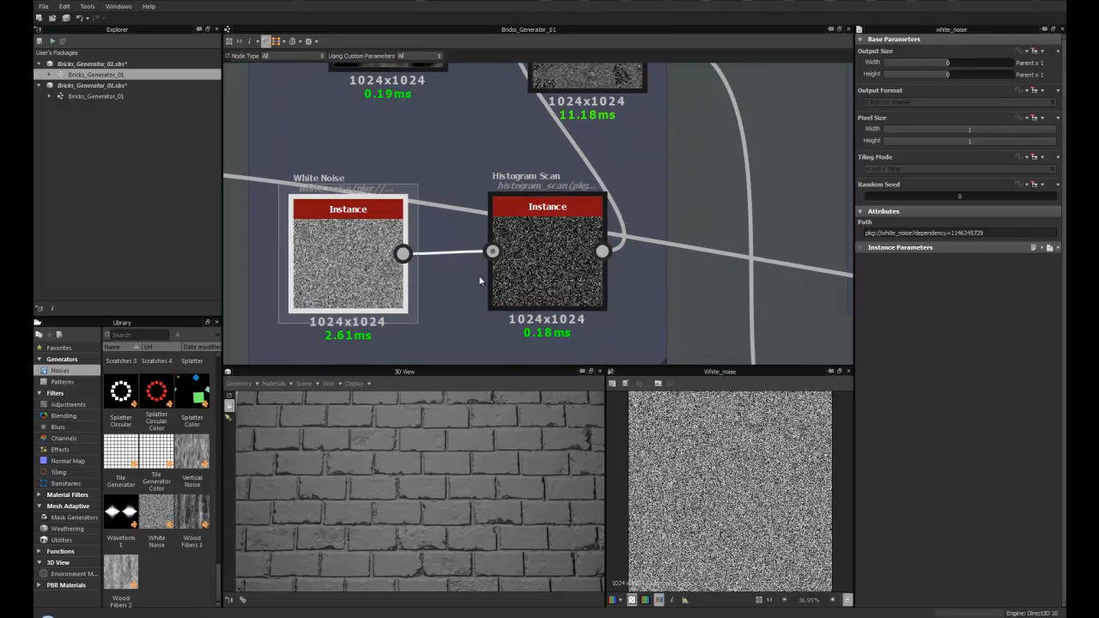
middle_click_drag(478, 274, 369, 295)
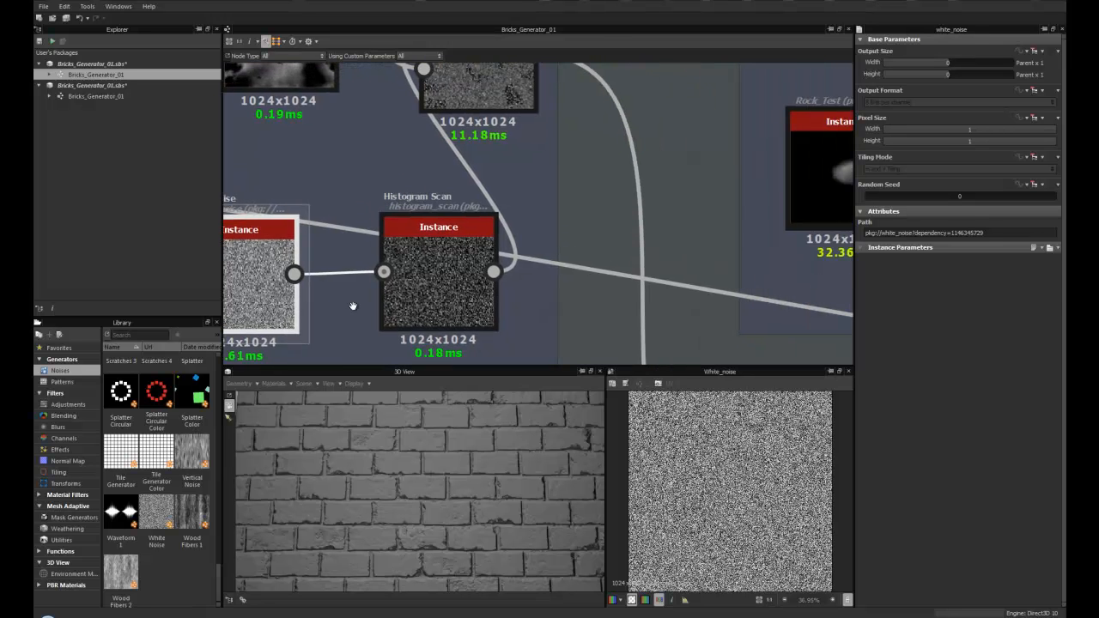
left_click(435, 264)
scroll(436, 258, "down", 2)
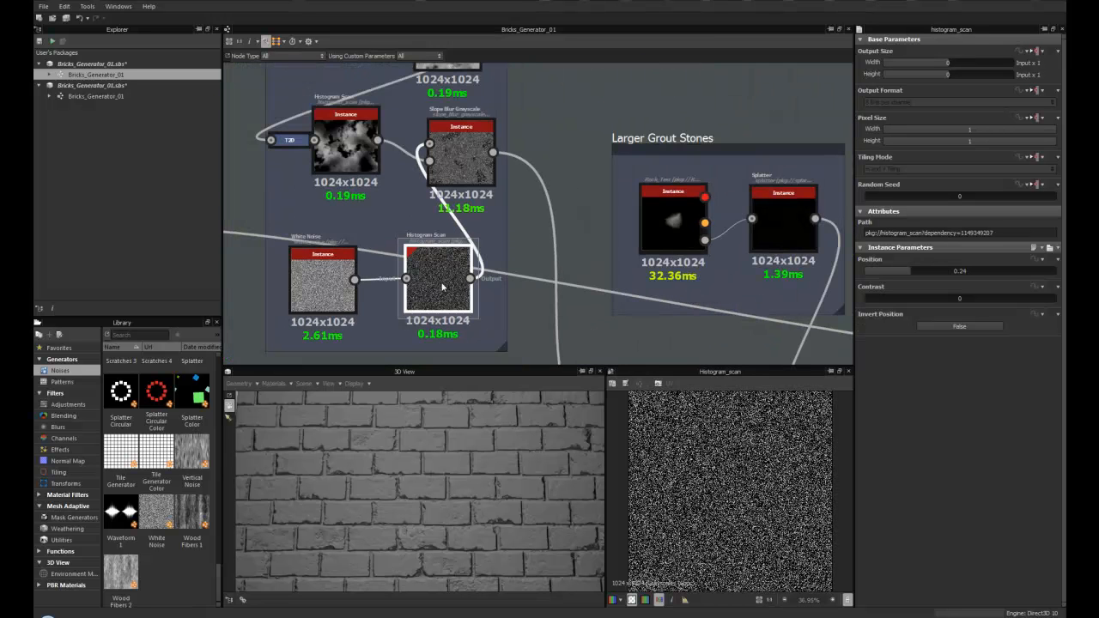
- Browse the graph from the Slope Blur Grayscale node down to the main Blend chain
middle_click_drag(436, 170, 328, 197)
left_click(328, 197)
middle_click_drag(236, 161, 338, 206)
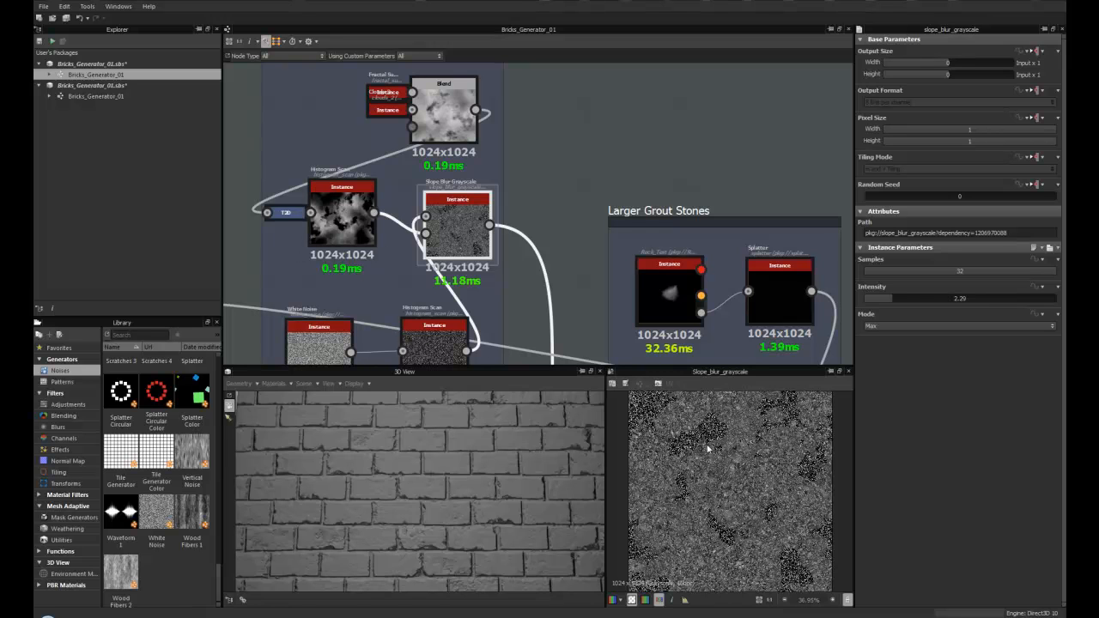
scroll(370, 270, "down", 2)
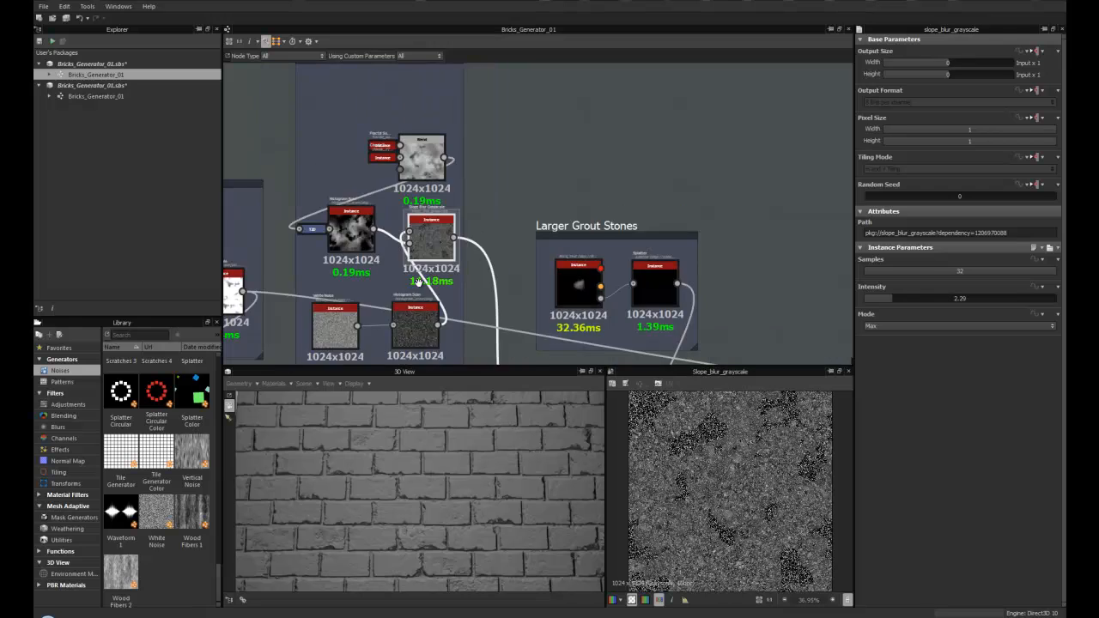
middle_click_drag(428, 285, 388, 278)
scroll(388, 278, "up", 3)
middle_click_drag(475, 279, 382, 184)
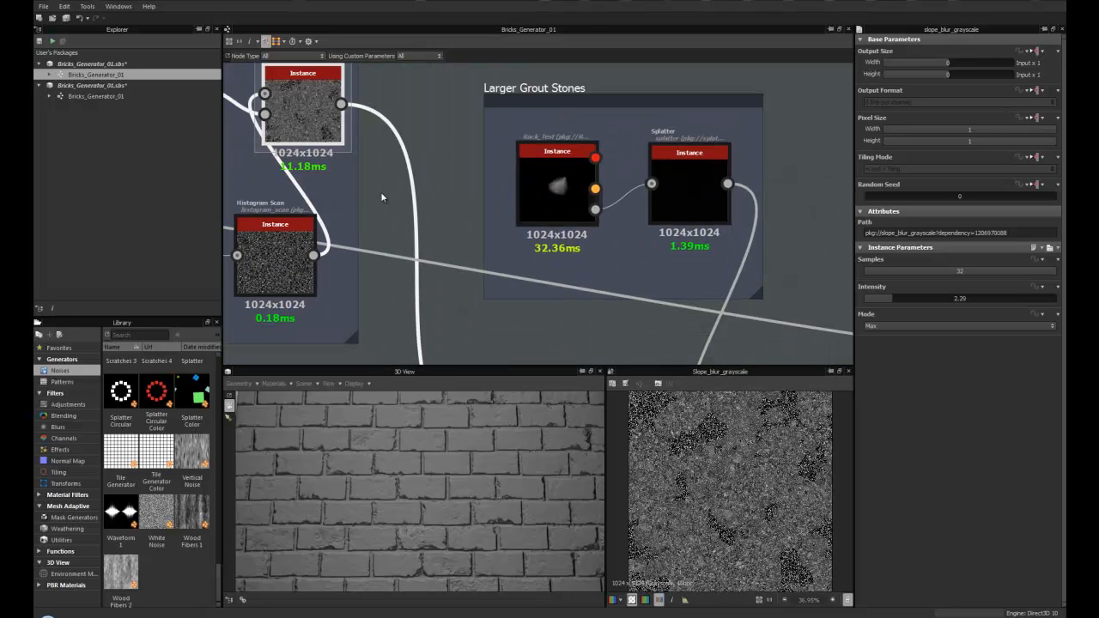
middle_click_drag(418, 320, 446, 194)
middle_click_drag(513, 296, 421, 230)
scroll(465, 298, "down", 3)
scroll(464, 300, "up", 3)
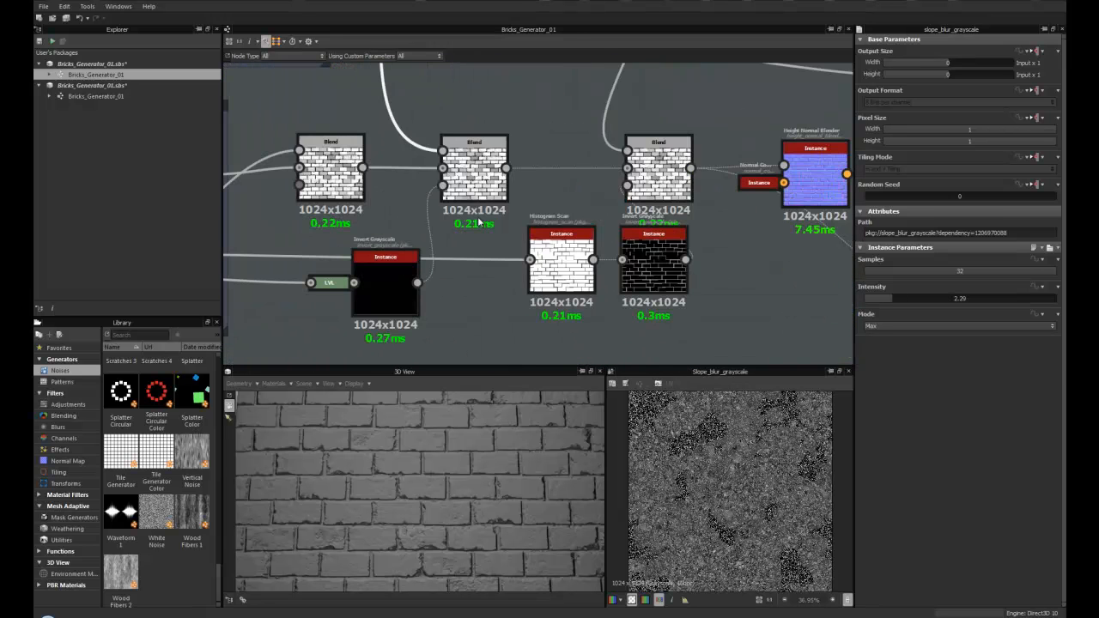
- Expand the collapsed Levels node feeding the Invert Grayscale in the Blend chain and select it
left_click(475, 159)
scroll(334, 285, "up", 2)
middle_click_drag(335, 285, 523, 265)
scroll(387, 264, "down", 3)
middle_click_drag(388, 267, 551, 245)
mouse_move(639, 265)
left_mouse_down()
mouse_move(637, 288)
mouse_move(629, 275)
left_mouse_up()
middle_click_drag(472, 266, 332, 249)
left_click(457, 254)
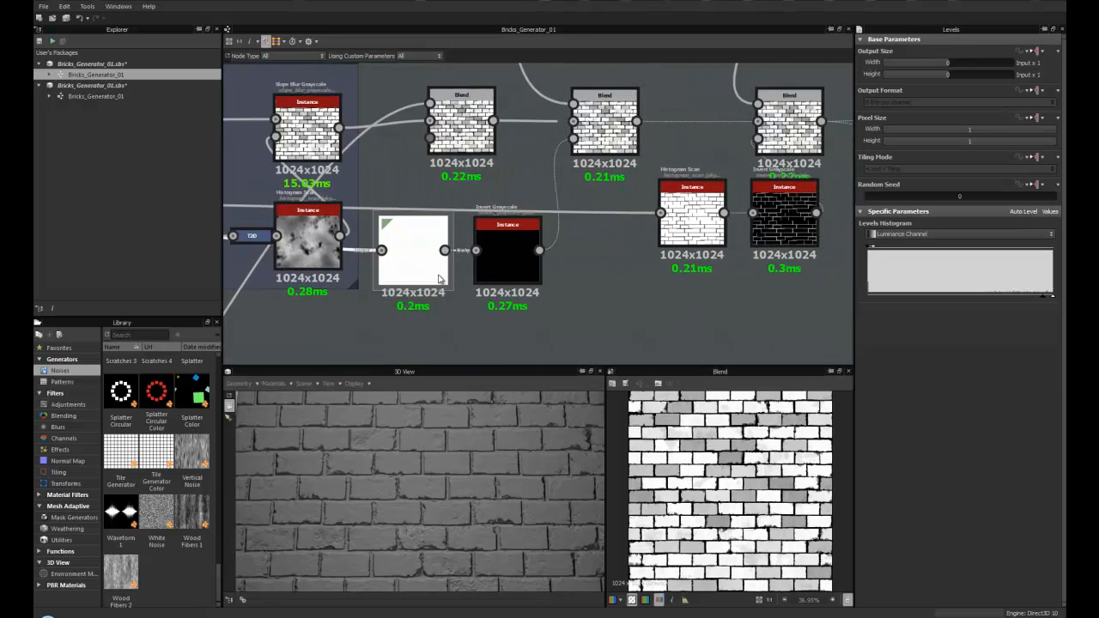
- Preview the Invert Grayscale node and check its Invert setting
scroll(403, 249, "up", 4)
middle_click_drag(552, 227, 404, 267)
double_click(405, 268)
scroll(442, 289, "up", 2)
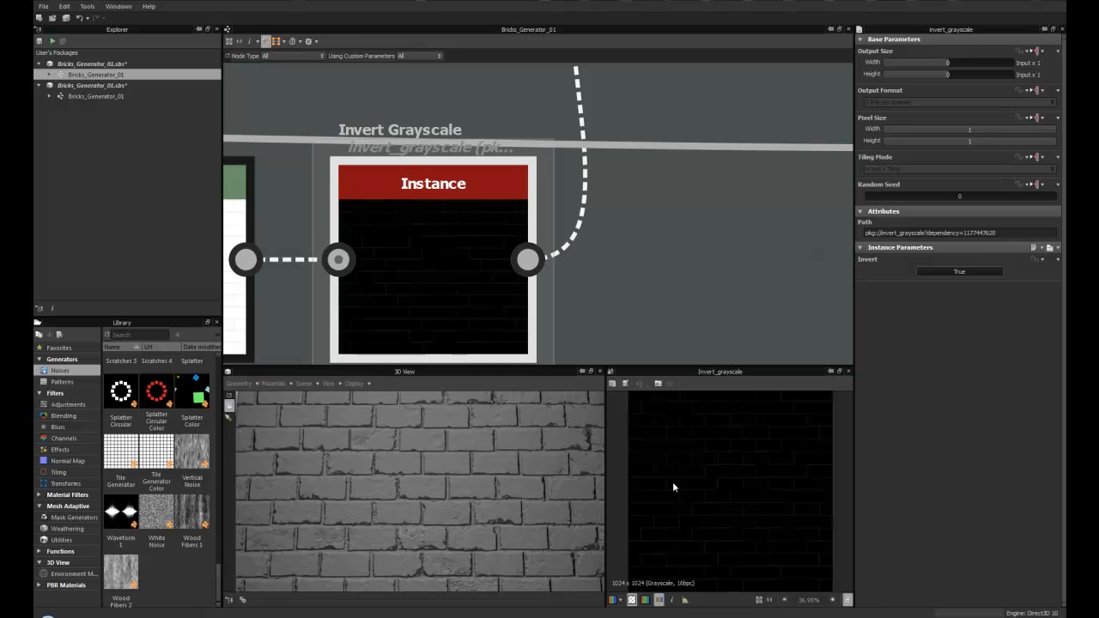
scroll(673, 481, "up", 5)
scroll(421, 241, "down", 5)
scroll(443, 204, "up", 4)
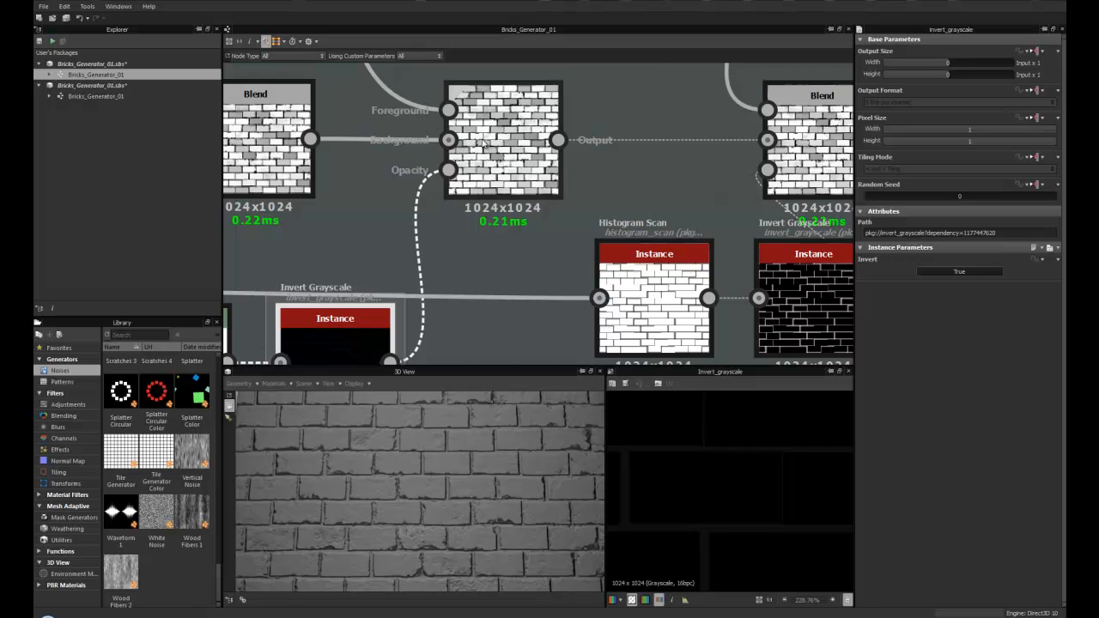
- Select the Blend node masked by the Invert Grayscale to review its opacity and blending mode
scroll(485, 146, "down", 2)
middle_click_drag(485, 146, 409, 254)
scroll(412, 212, "down", 3)
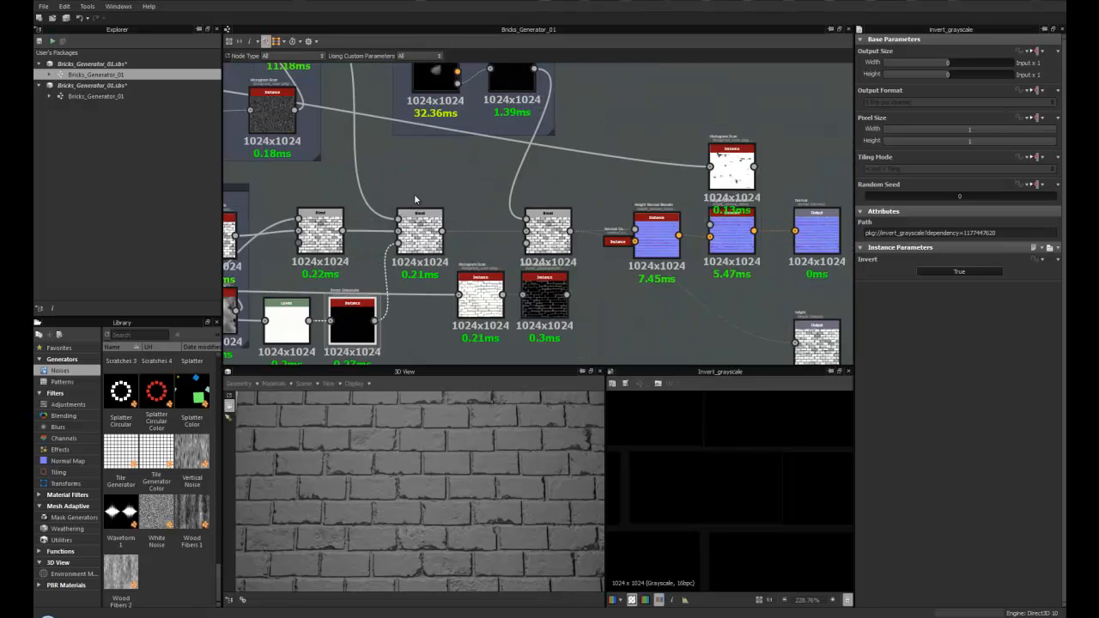
middle_click_drag(413, 194, 414, 246)
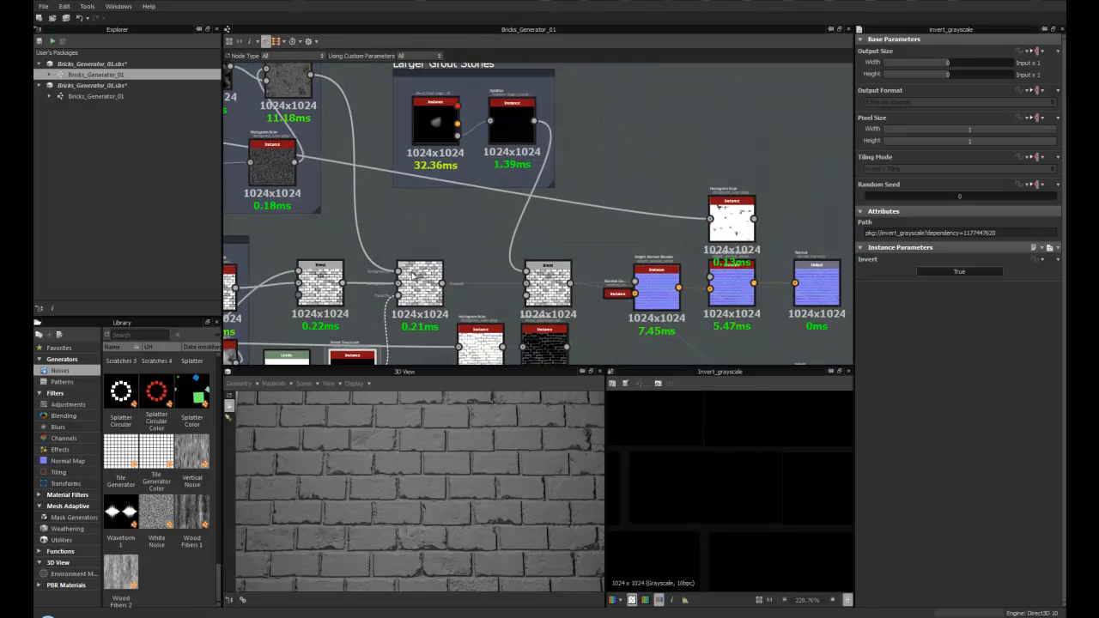
middle_click_drag(422, 290, 422, 242)
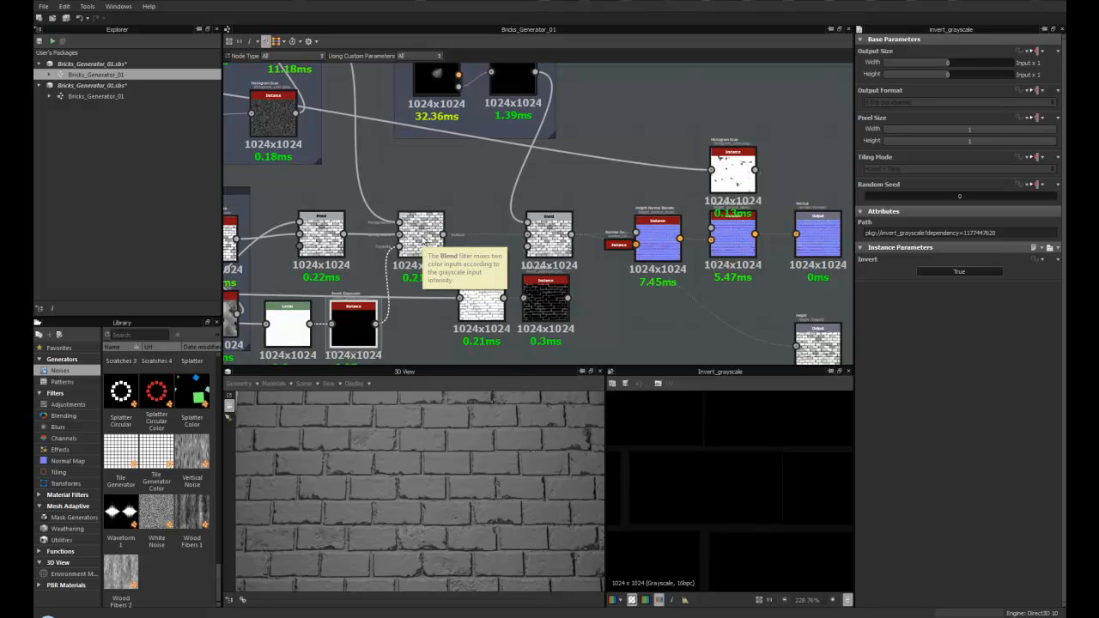
scroll(348, 324, "up", 5)
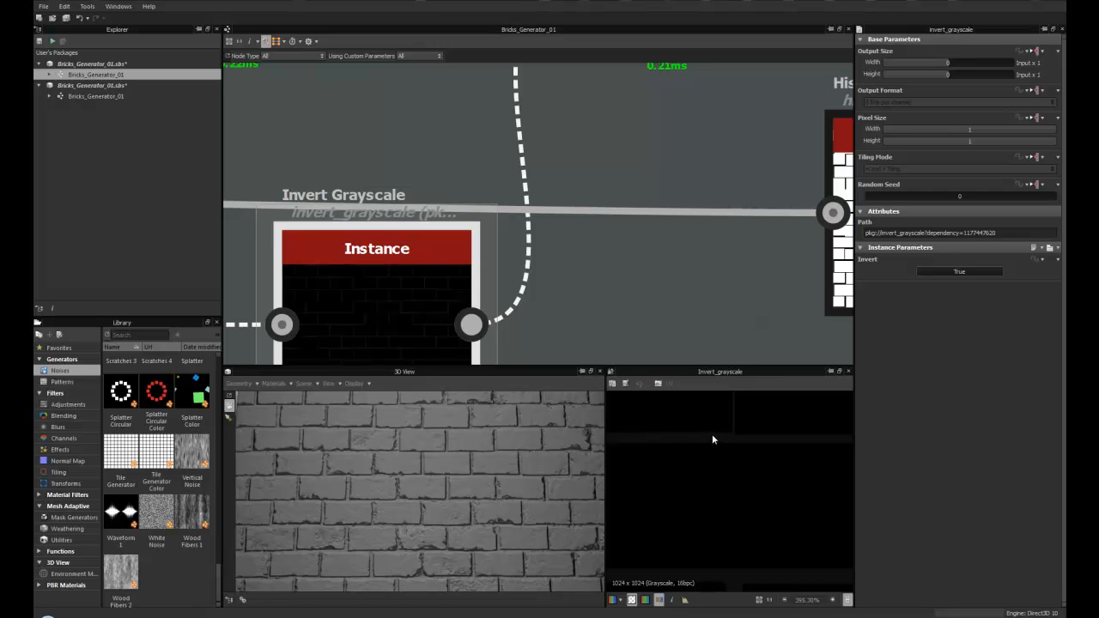
scroll(697, 436, "down", 2)
scroll(452, 289, "down", 4)
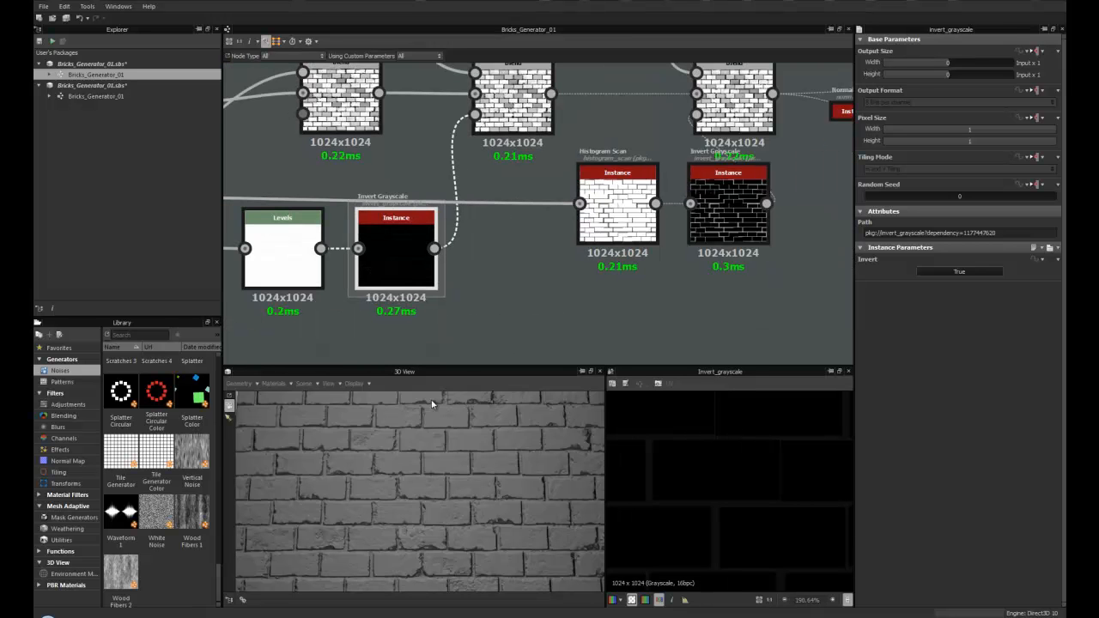
scroll(436, 445, "up", 6)
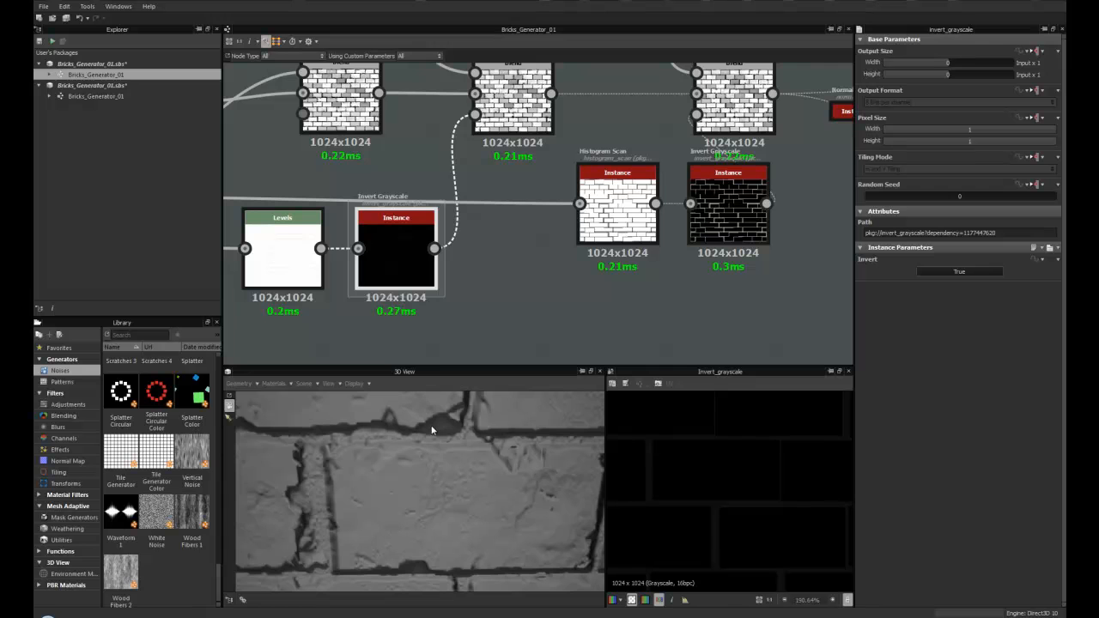
scroll(435, 428, "down", 6)
middle_click_drag(506, 158, 405, 324)
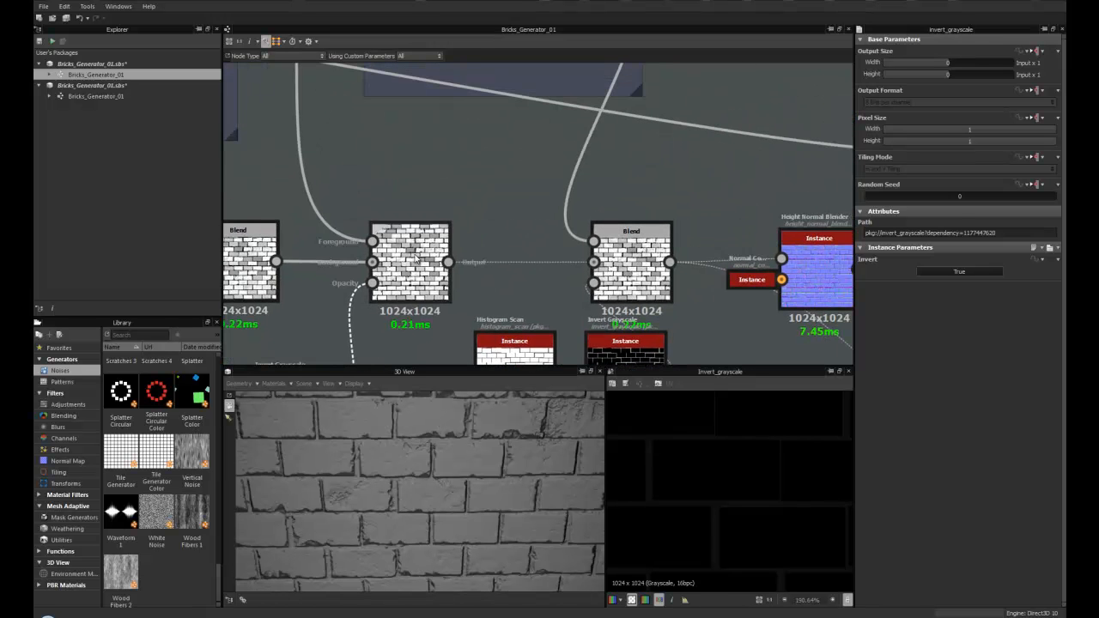
left_click(416, 258)
- Examine the Blend chain and the Larger Grout Stones frame, comparing the Blend preview with the 3D view
scroll(416, 257, "down", 4)
scroll(752, 494, "down", 2)
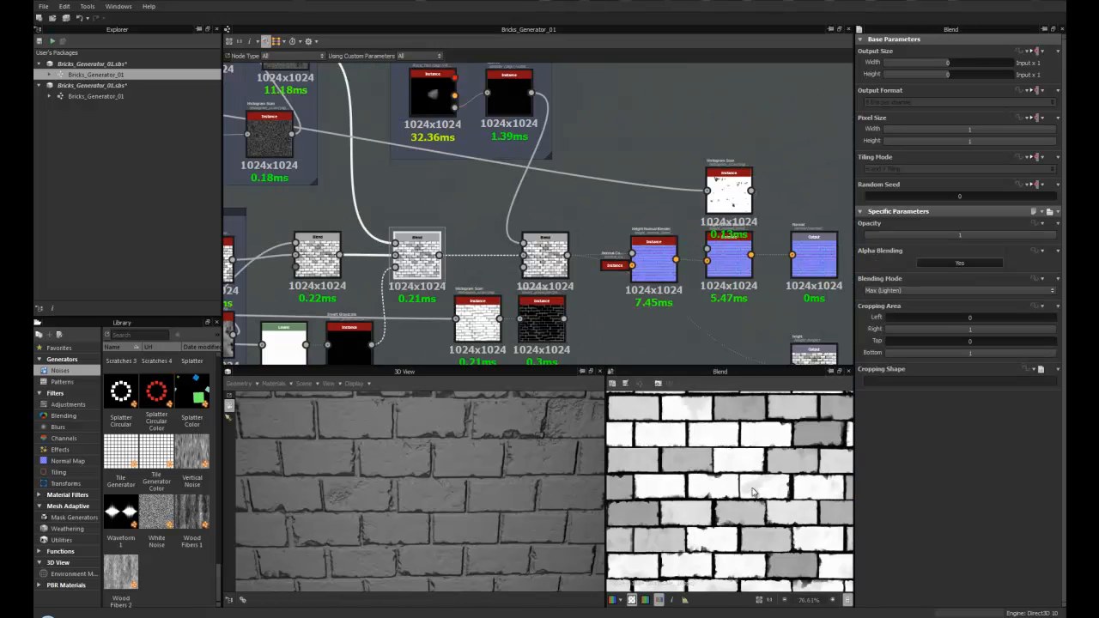
scroll(752, 493, "down", 6)
scroll(746, 490, "up", 2)
scroll(734, 484, "up", 4)
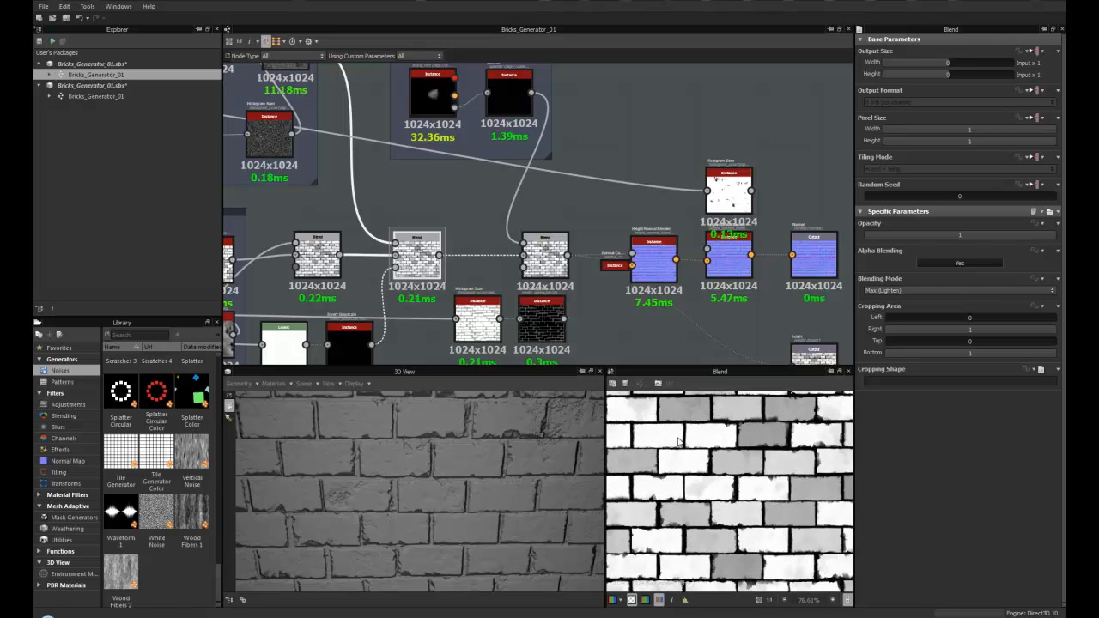
scroll(712, 482, "up", 2)
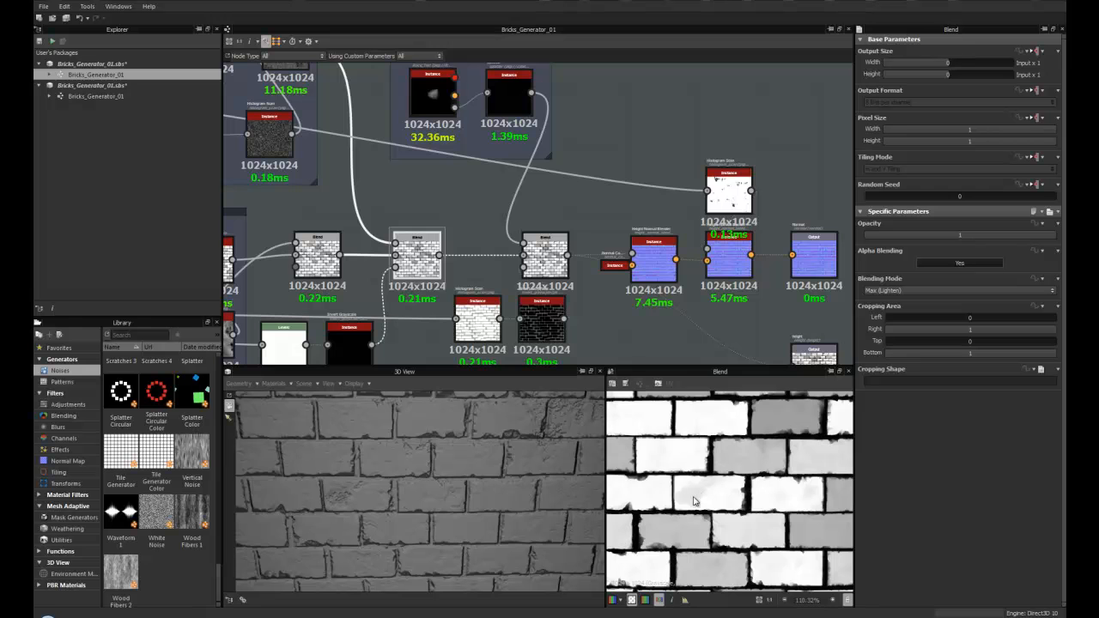
scroll(691, 502, "down", 4)
middle_click_drag(423, 159, 402, 229)
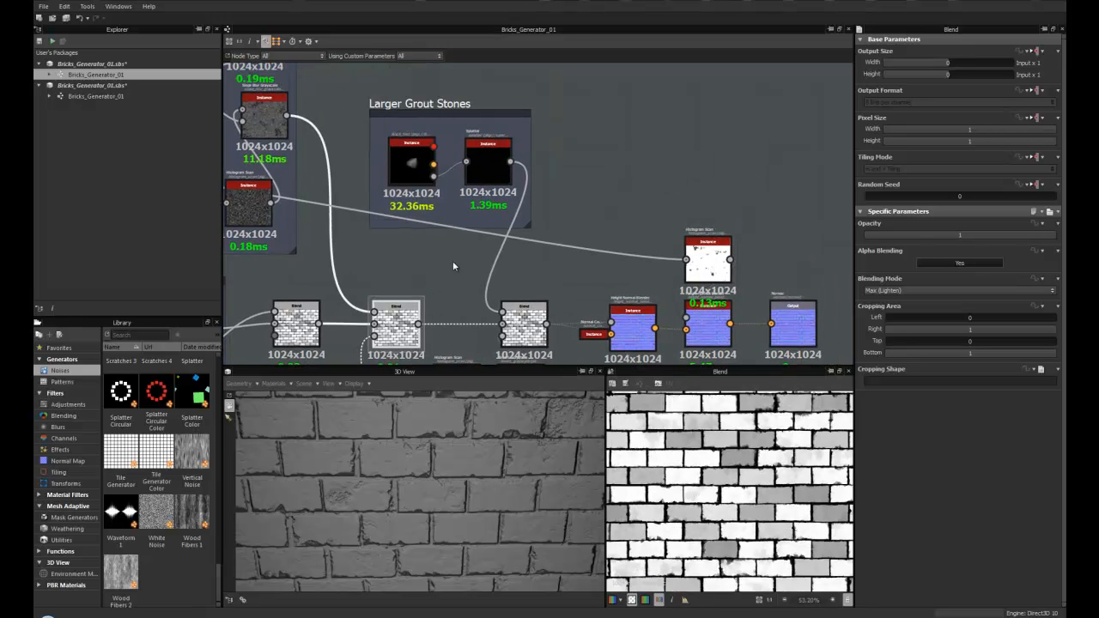
mouse_move(409, 443)
left_mouse_down()
mouse_move(400, 415)
mouse_move(397, 432)
left_mouse_up()
scroll(398, 422, "up", 2)
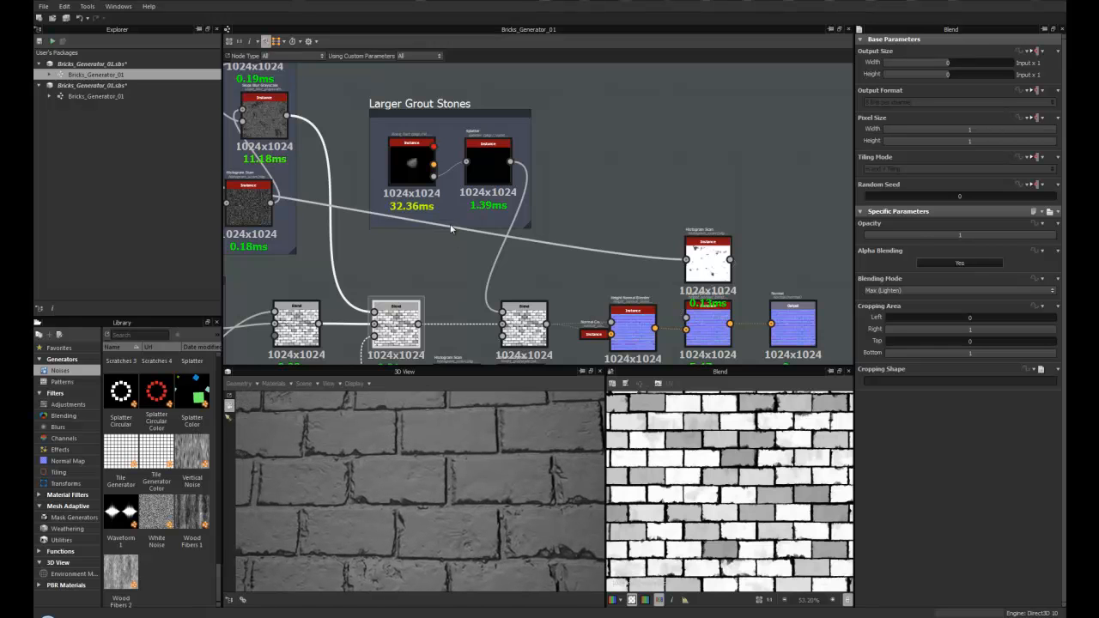
scroll(452, 229, "down", 2)
middle_click_drag(437, 234, 404, 260)
scroll(404, 260, "up", 1)
middle_click_drag(411, 481, 430, 507)
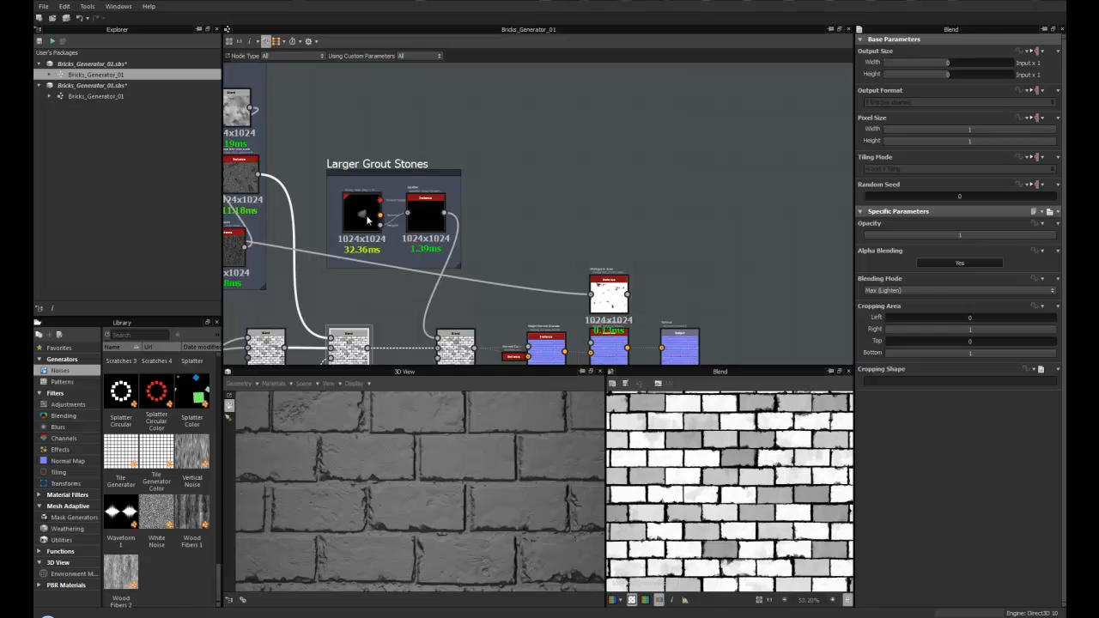
scroll(360, 213, "up", 4)
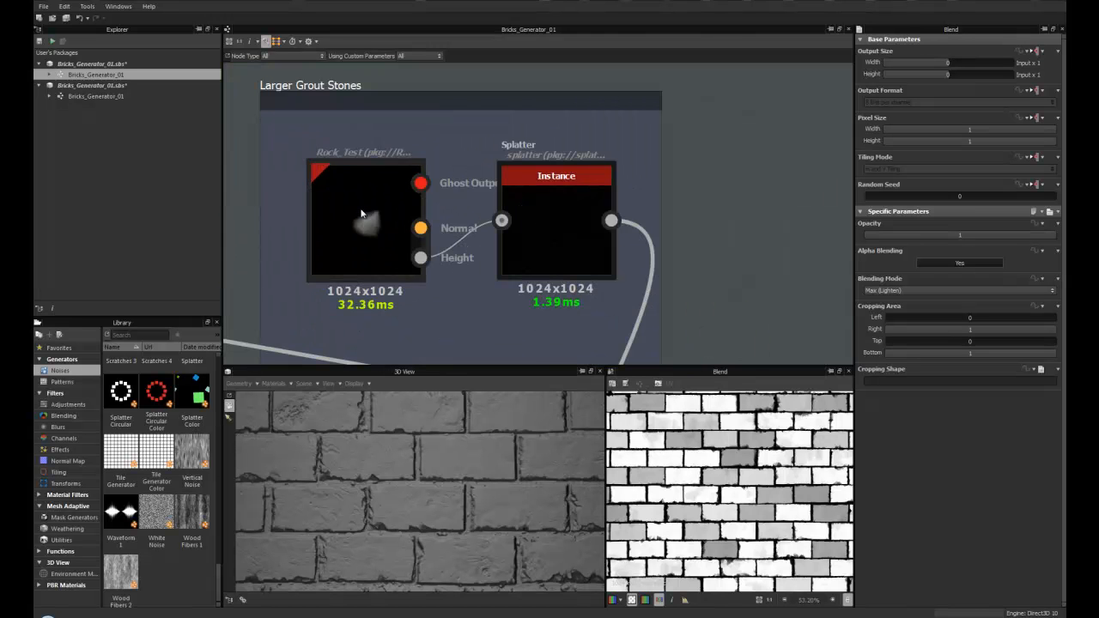
- Select the Rock_Test node in the Larger Grout Stones frame and inspect its parameters
left_click(362, 213)
left_click_drag(368, 230, 361, 231)
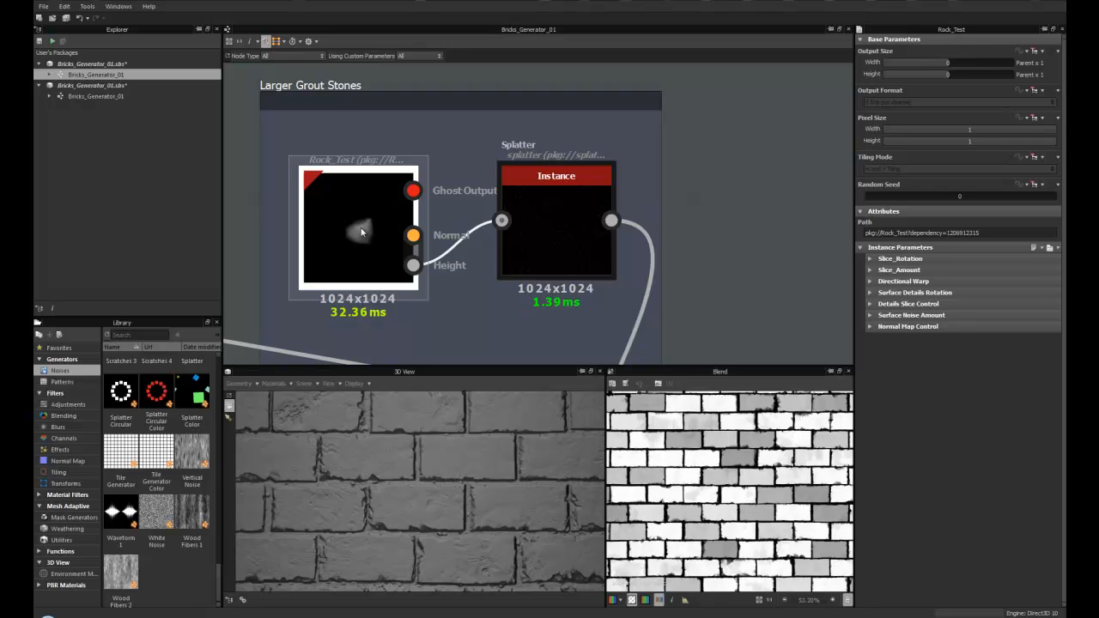
left_click_drag(359, 231, 359, 233)
middle_click_drag(343, 208, 322, 197)
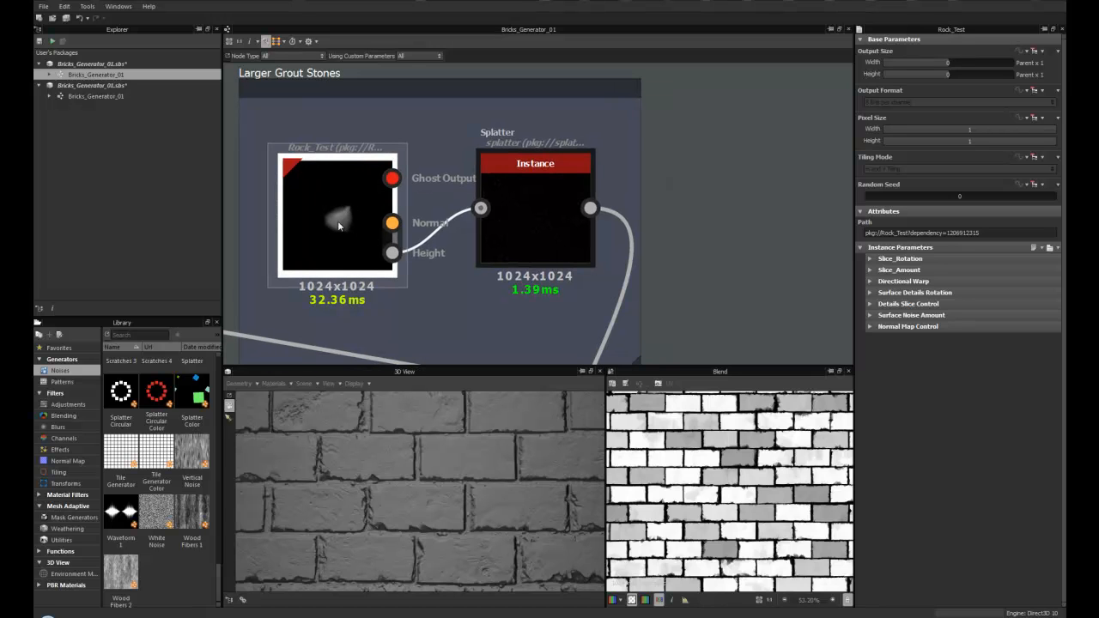
scroll(338, 220, "down", 2)
middle_click_drag(337, 221, 413, 220)
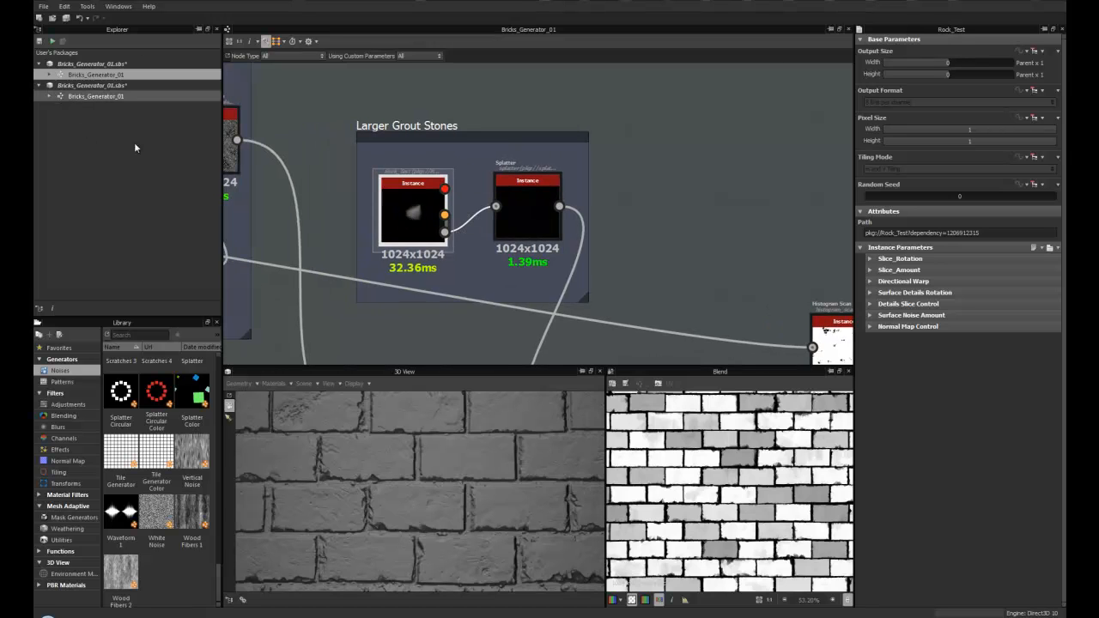
scroll(429, 213, "up", 2)
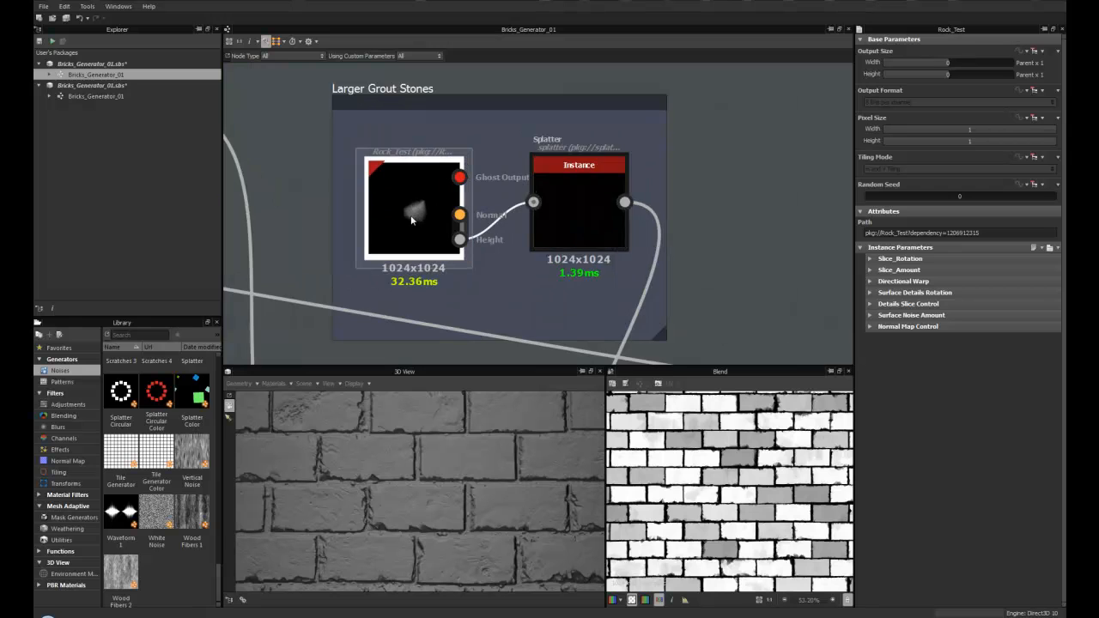
scroll(409, 206, "up", 2)
scroll(442, 215, "down", 3)
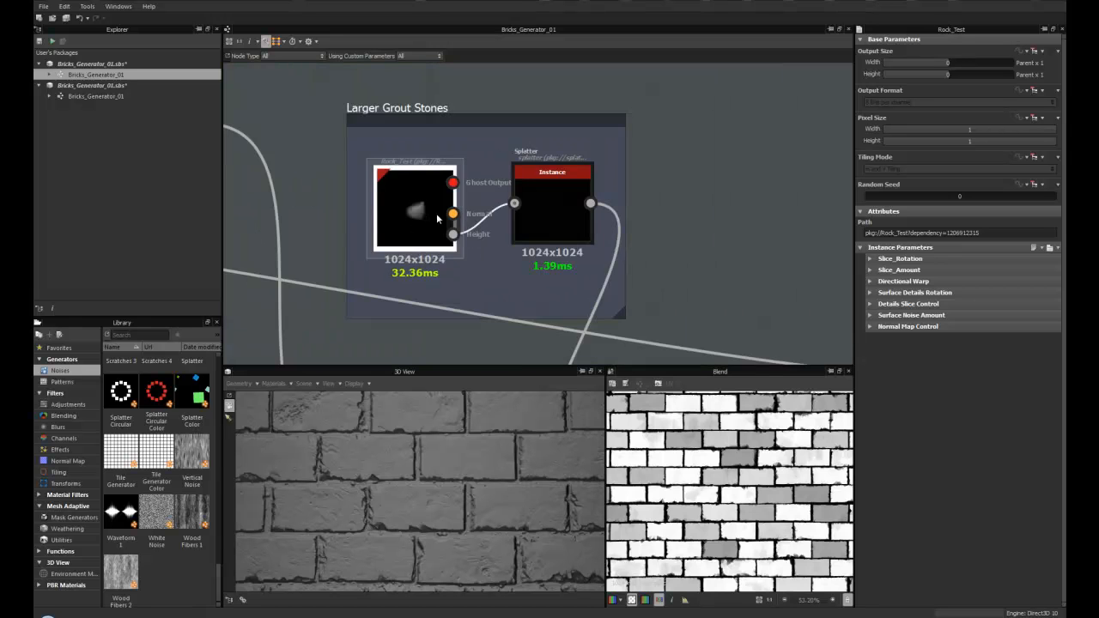
scroll(372, 236, "up", 3)
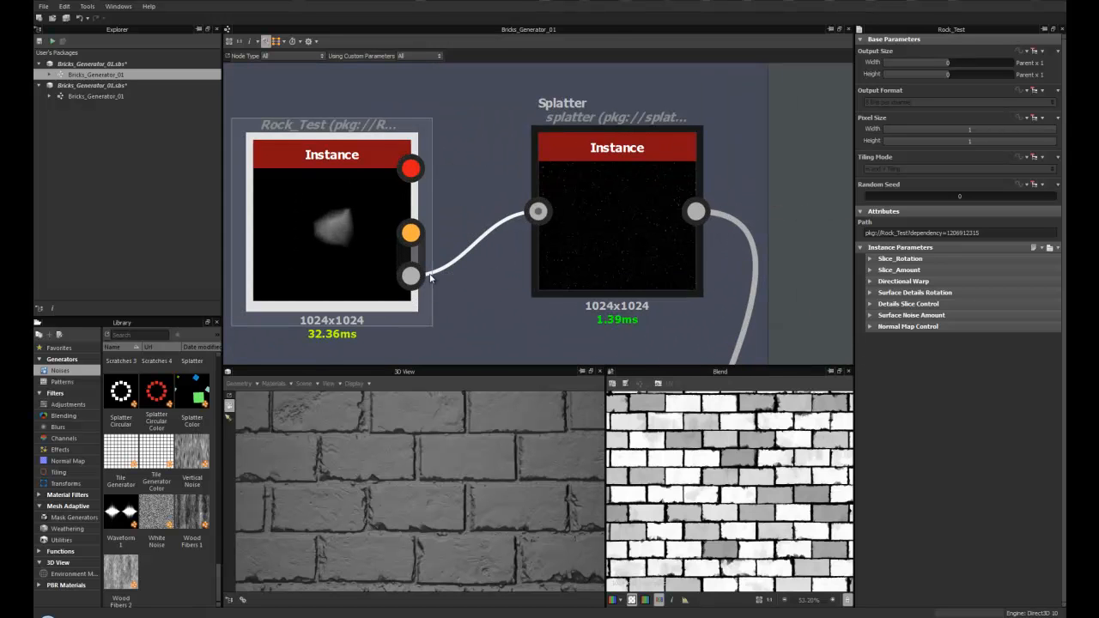
- Preview the Splatter node fed by Rock_Test and review its instance parameters
double_click(621, 199)
middle_click_drag(621, 200, 486, 221)
middle_click_drag(421, 231, 591, 202)
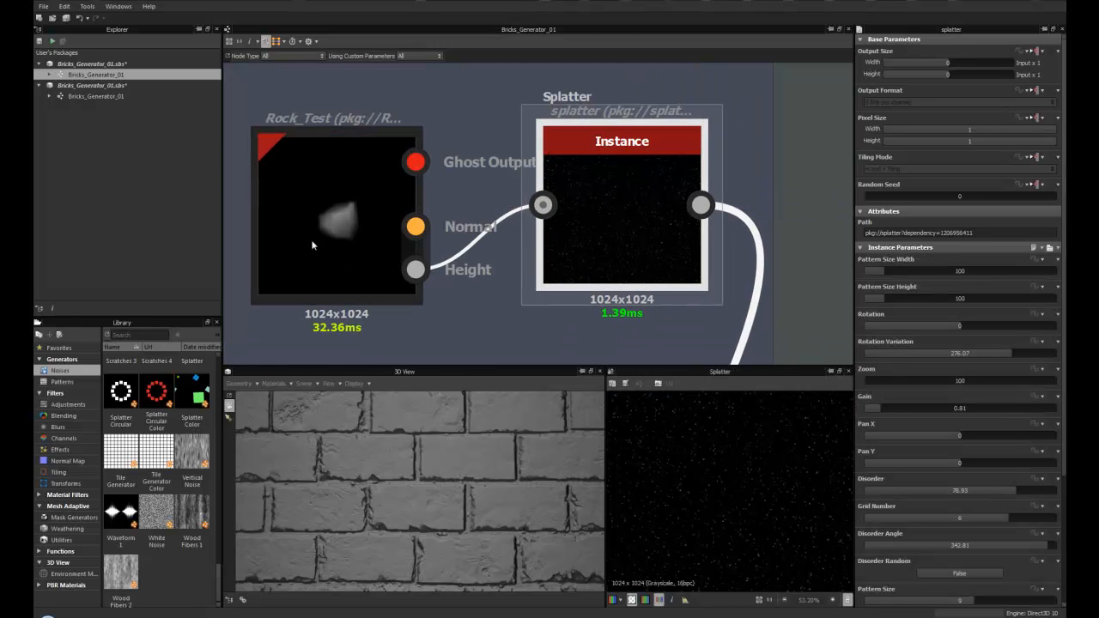
middle_click_drag(362, 217, 294, 224)
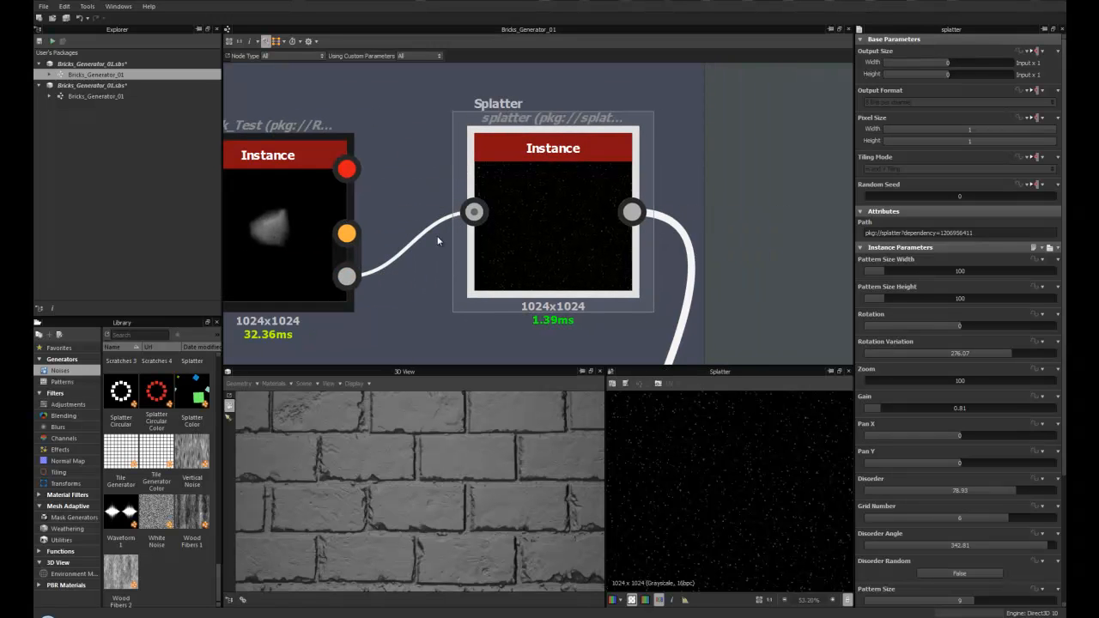
middle_click_drag(444, 237, 348, 252)
middle_click_drag(438, 236, 418, 252)
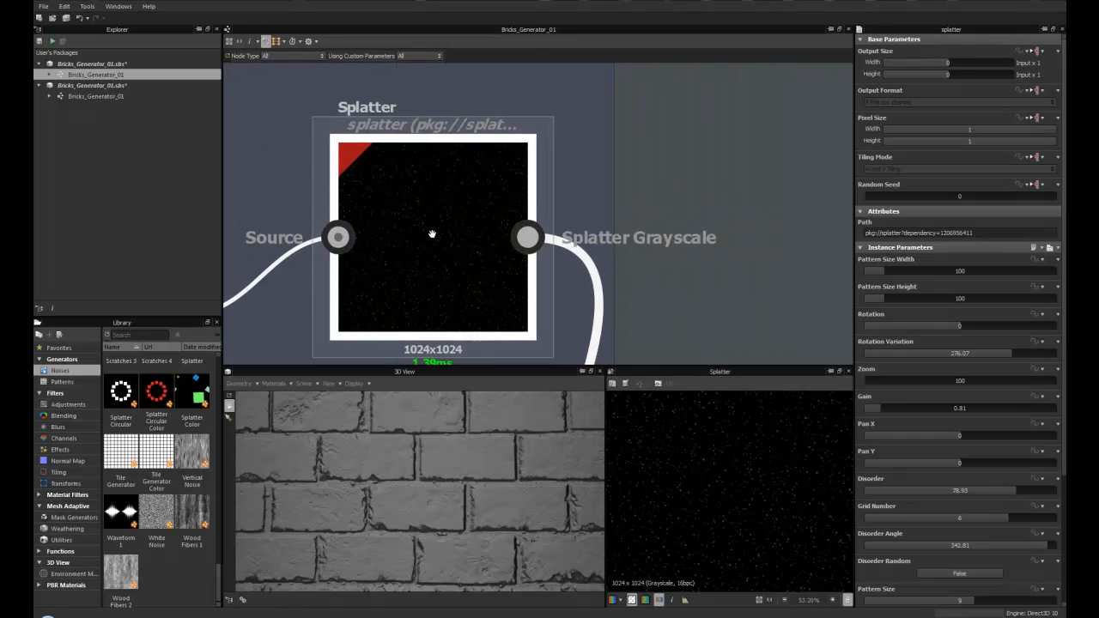
scroll(429, 247, "up", 1)
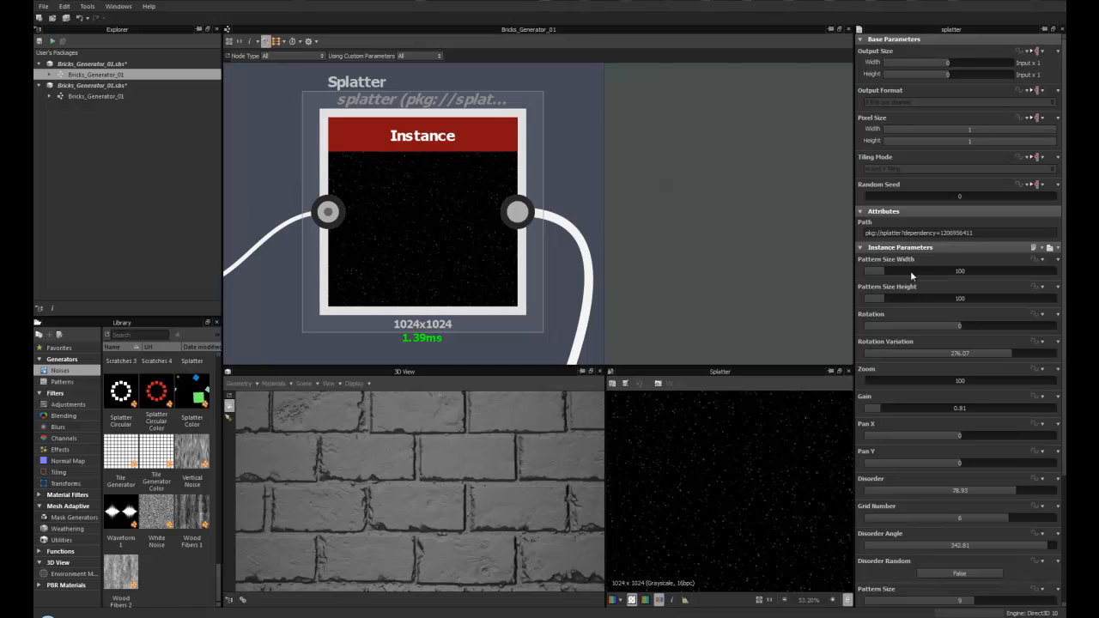
scroll(426, 249, "down", 2)
middle_click_drag(375, 250, 464, 254)
scroll(464, 254, "up", 2)
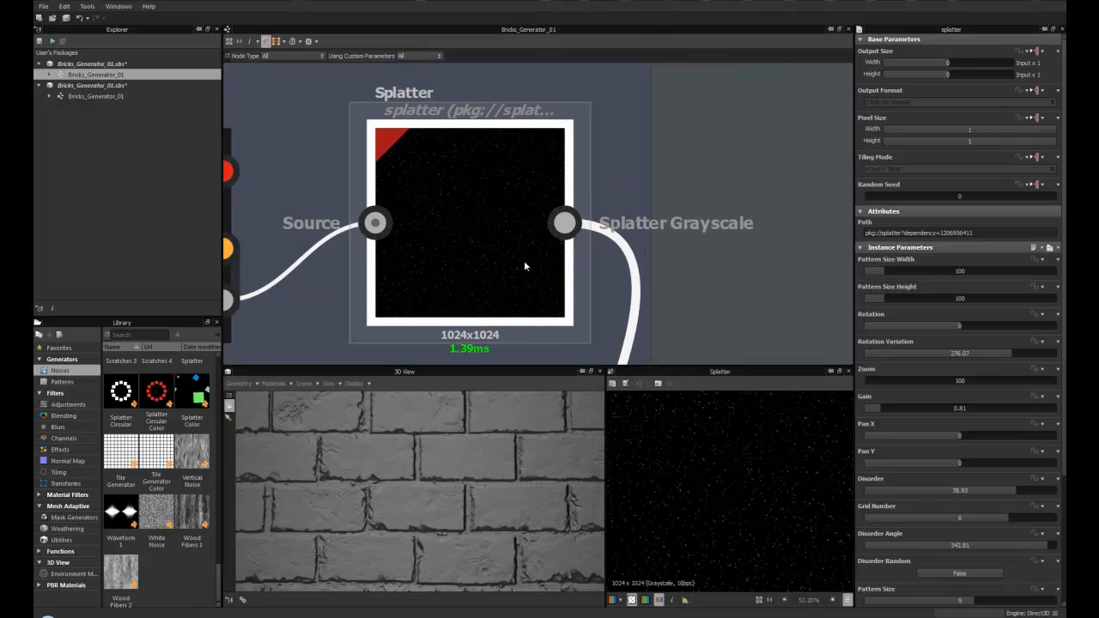
middle_click_drag(340, 266, 519, 249)
middle_click_drag(604, 253, 451, 272)
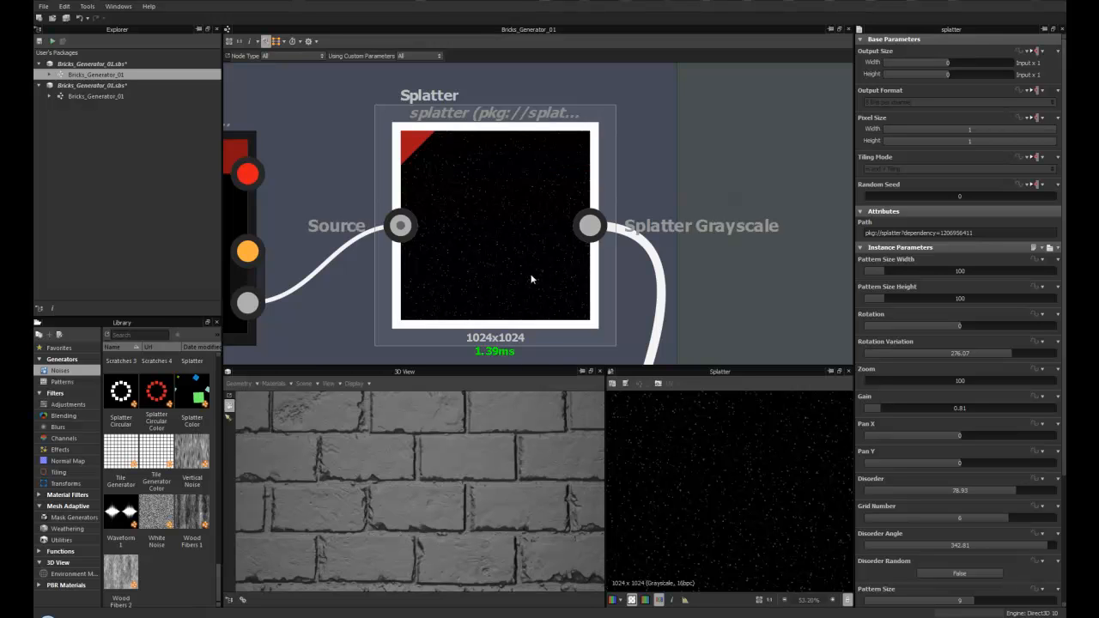
- Preview the two Blend nodes of the grout chain and compare their blending modes
scroll(468, 110, "down", 6)
middle_click_drag(498, 267, 446, 171)
left_click(463, 272)
double_click(465, 272)
scroll(464, 272, "up", 4)
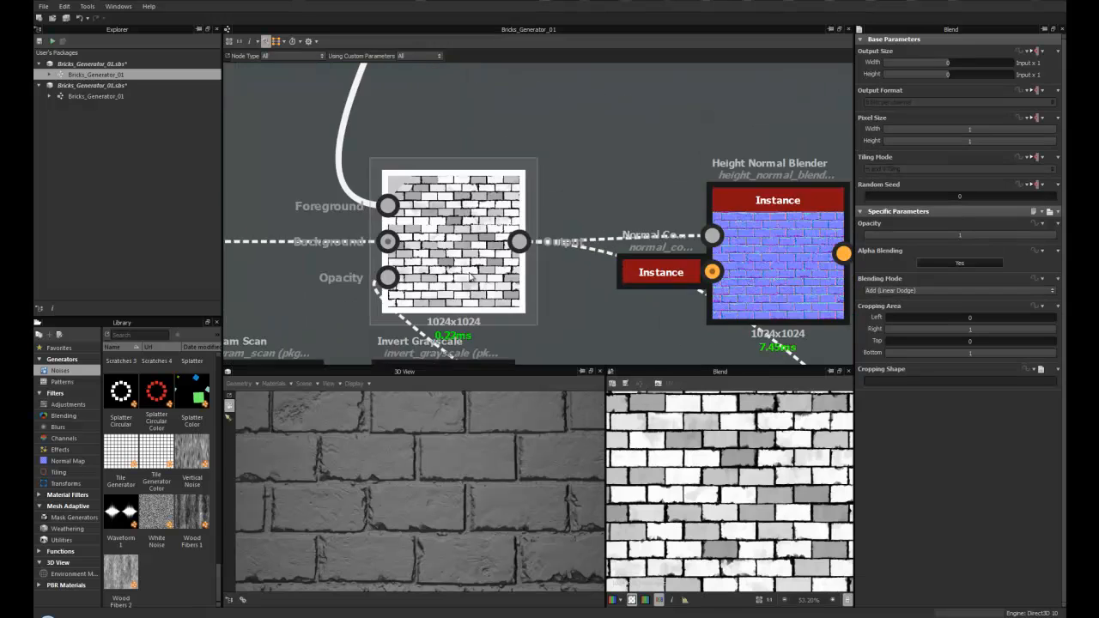
scroll(466, 272, "down", 3)
middle_click_drag(470, 288, 530, 228)
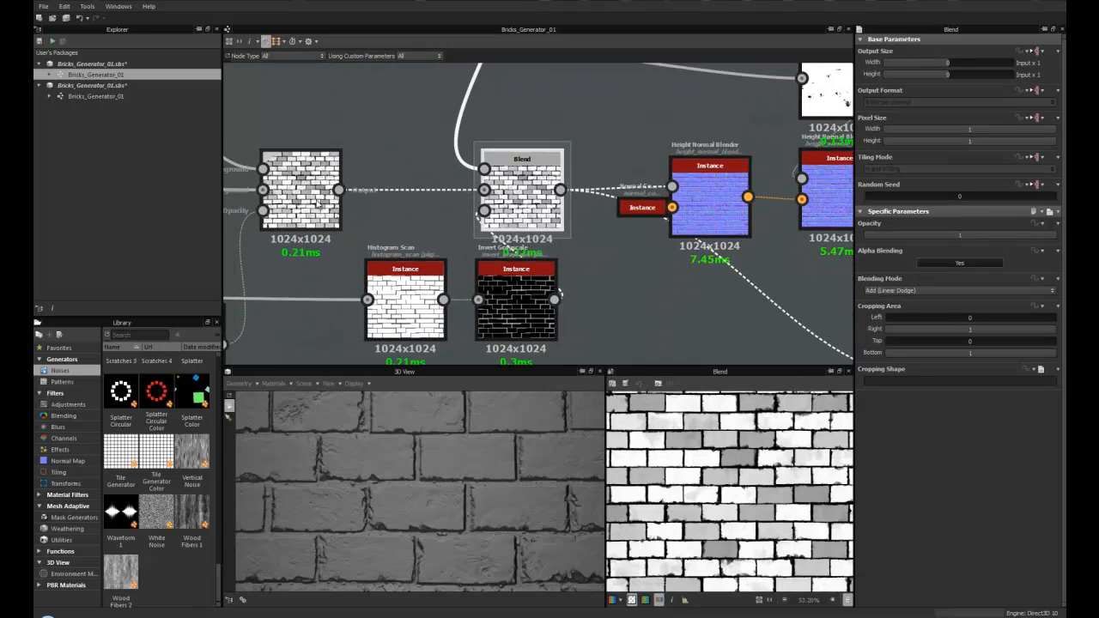
double_click(295, 200)
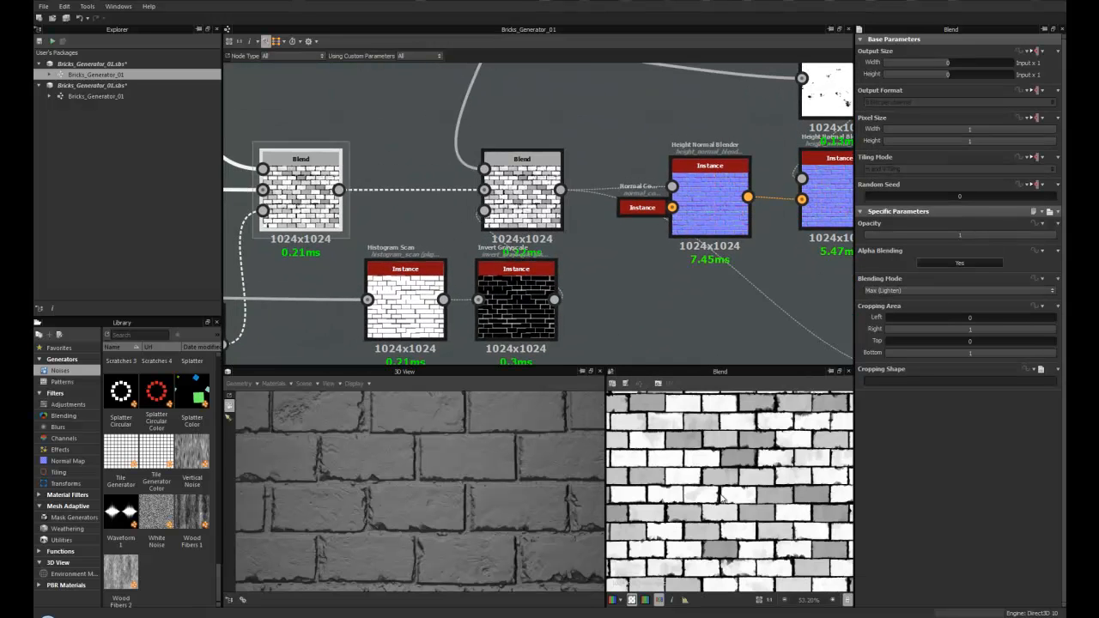
middle_click_drag(360, 225, 326, 265)
left_click(463, 258)
scroll(463, 237, "down", 2)
middle_click_drag(462, 237, 467, 182)
scroll(467, 182, "up", 5)
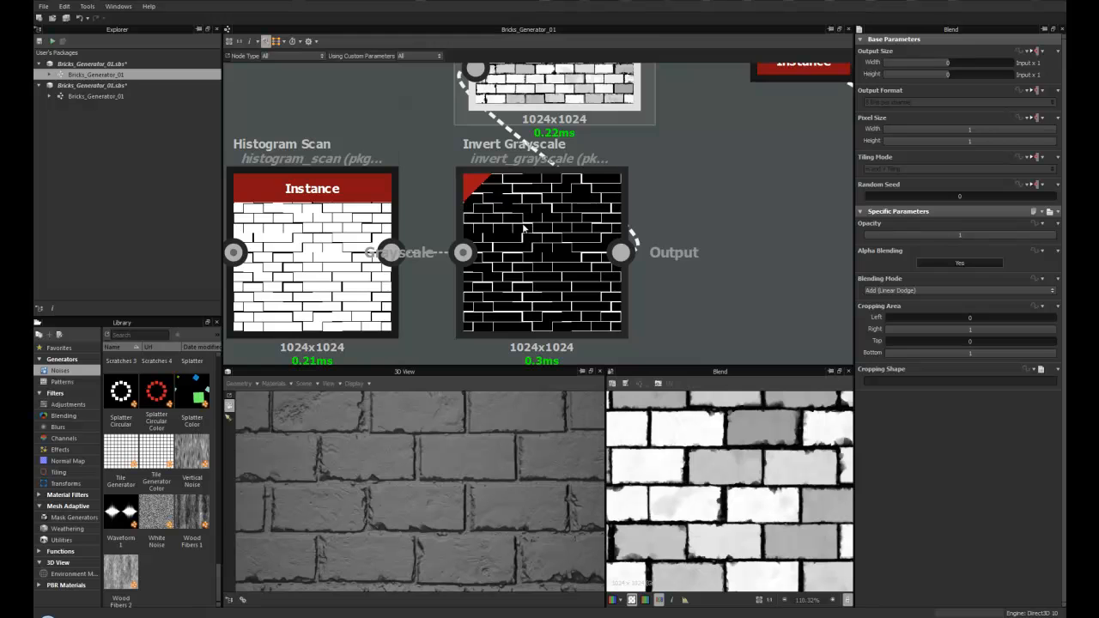
- Select the Histogram Scan and Invert Grayscale nodes feeding the Blend opacity to check their settings
scroll(365, 253, "down", 3)
middle_click_drag(347, 225, 391, 155)
scroll(498, 213, "up", 3)
left_click(390, 156)
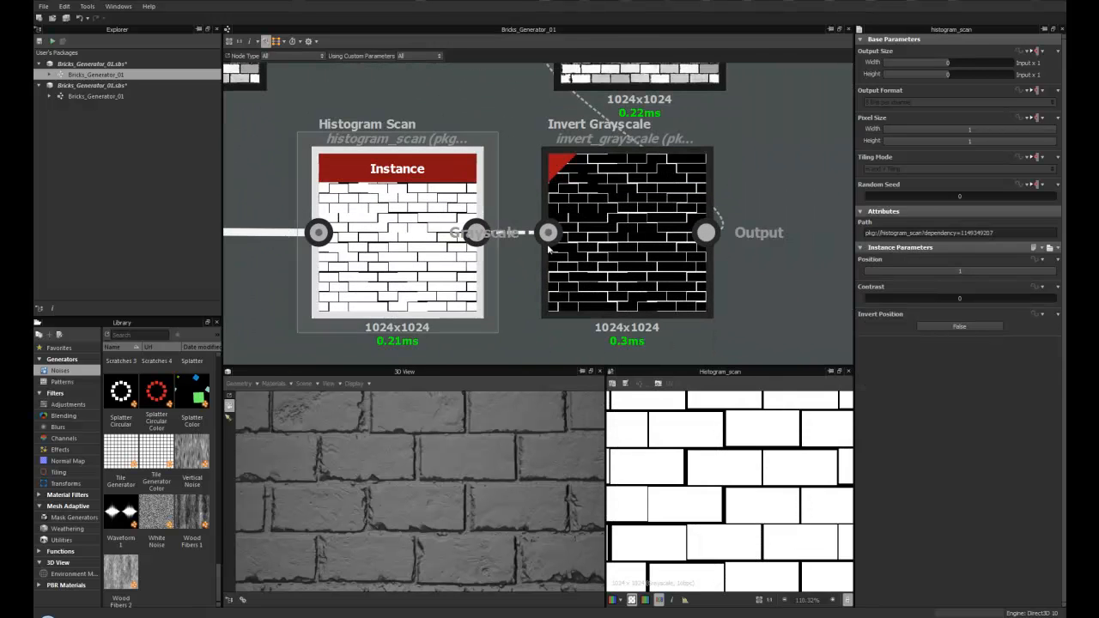
middle_click_drag(617, 234, 488, 244)
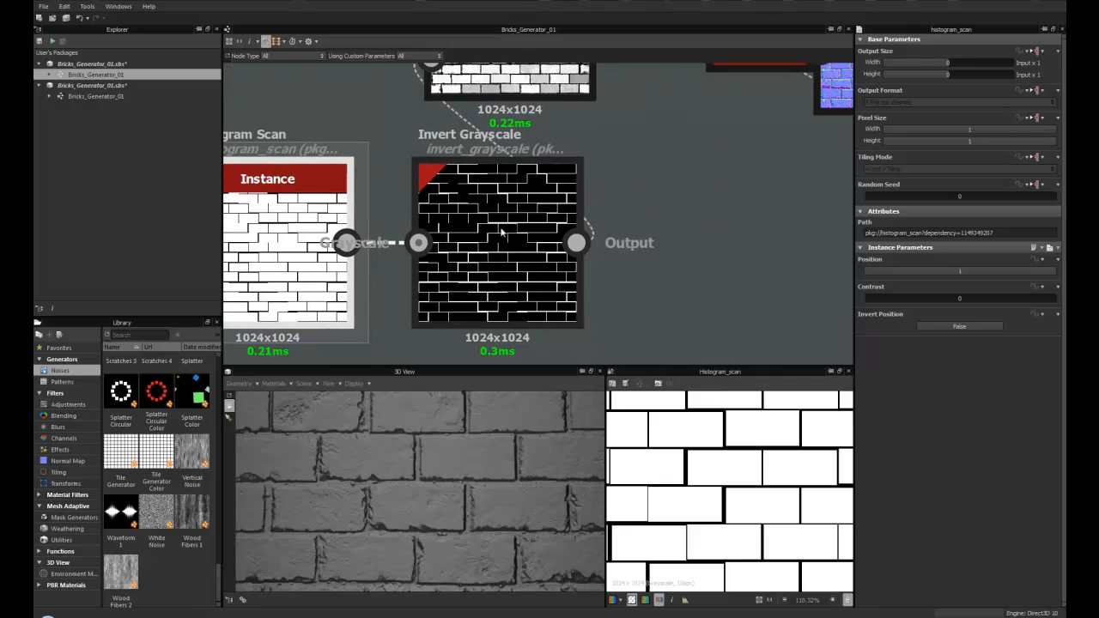
left_click(502, 234)
- Examine the graph layout around the Base_Bricks and Edge Damage frames and the Blend chain
scroll(472, 256, "down", 2)
scroll(365, 292, "down", 4)
middle_click_drag(321, 277, 640, 273)
middle_click_drag(521, 246, 773, 244)
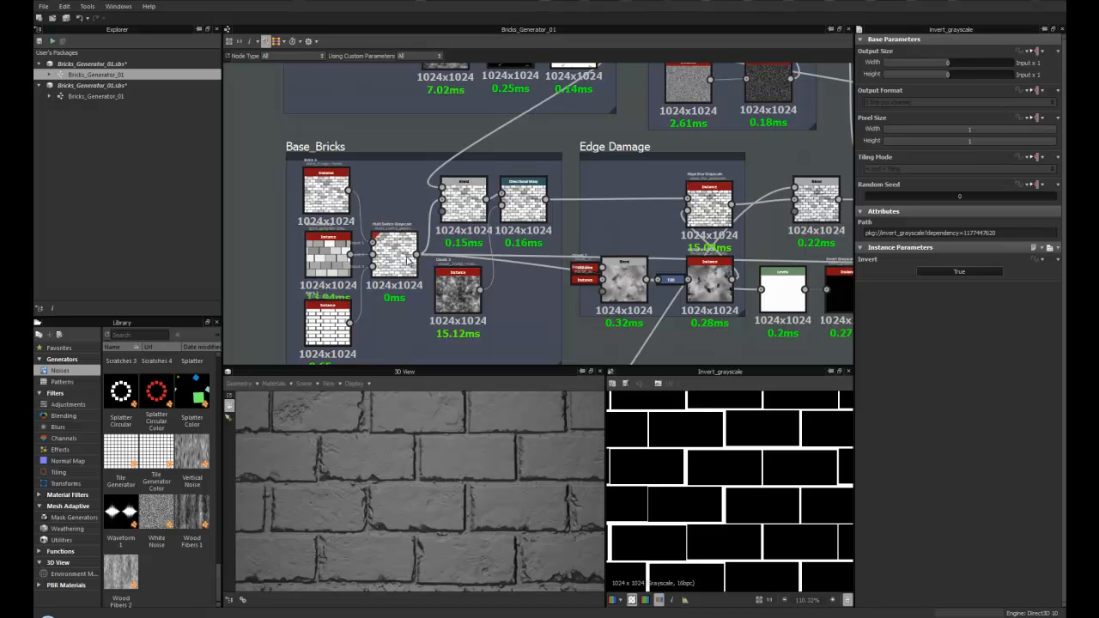
middle_click_drag(670, 258, 294, 259)
middle_click_drag(495, 250, 644, 255)
scroll(577, 249, "up", 1)
scroll(509, 277, "up", 2)
middle_click_drag(551, 272, 513, 261)
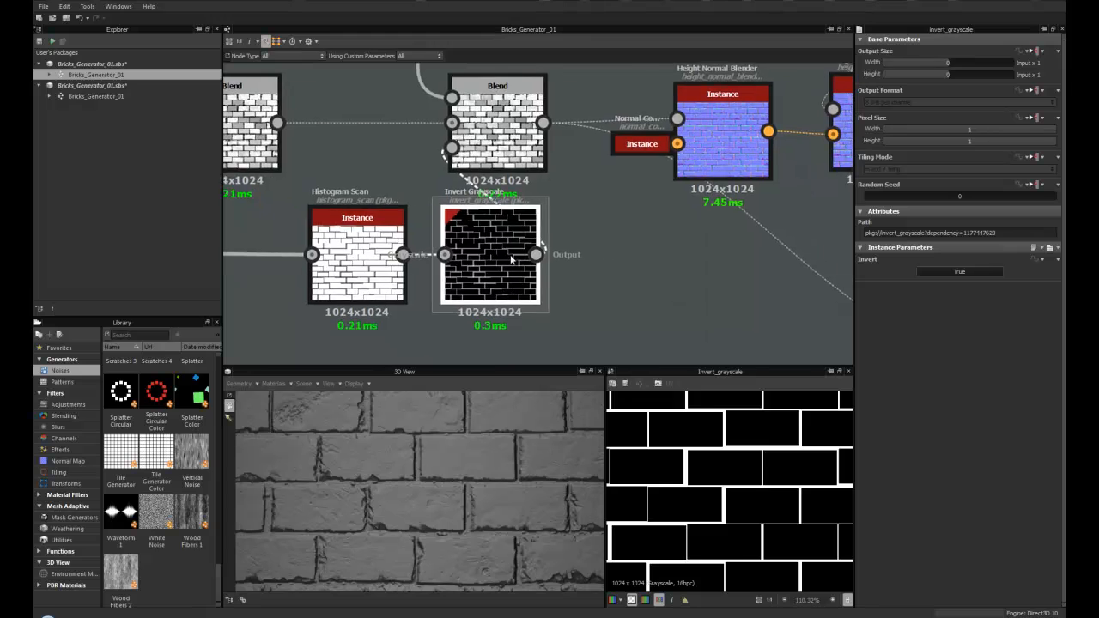
scroll(494, 224, "up", 2)
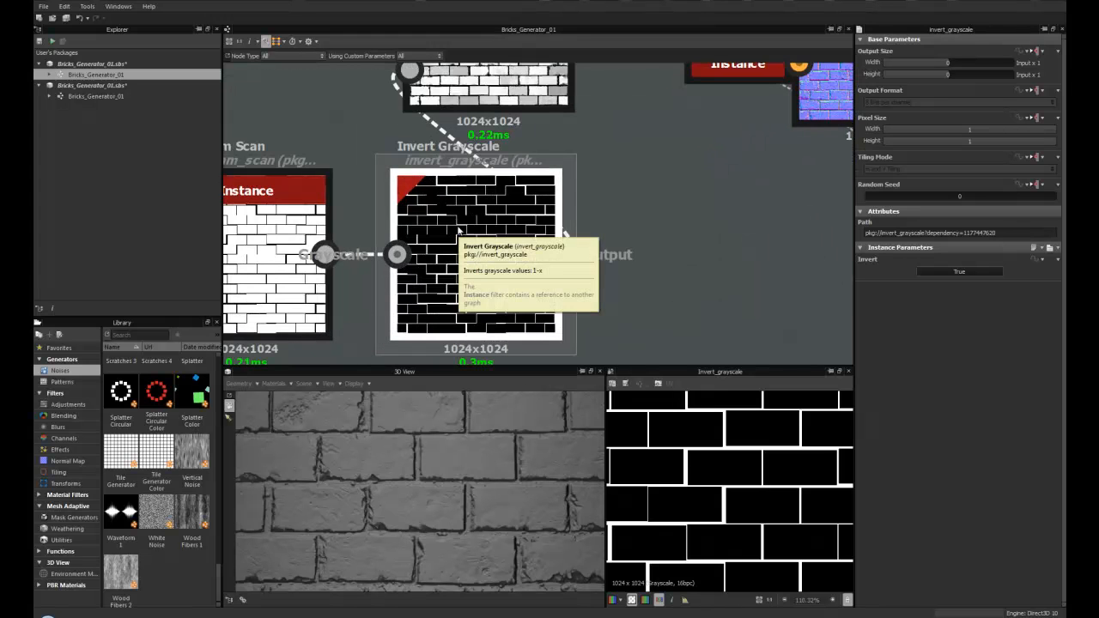
middle_click_drag(458, 230, 452, 319)
scroll(451, 249, "down", 1)
middle_click_drag(432, 185, 408, 252)
middle_click_drag(450, 350, 439, 228)
scroll(440, 231, "down", 1)
scroll(436, 252, "up", 1)
middle_click_drag(436, 167, 428, 307)
scroll(450, 327, "down", 1)
scroll(440, 218, "down", 2)
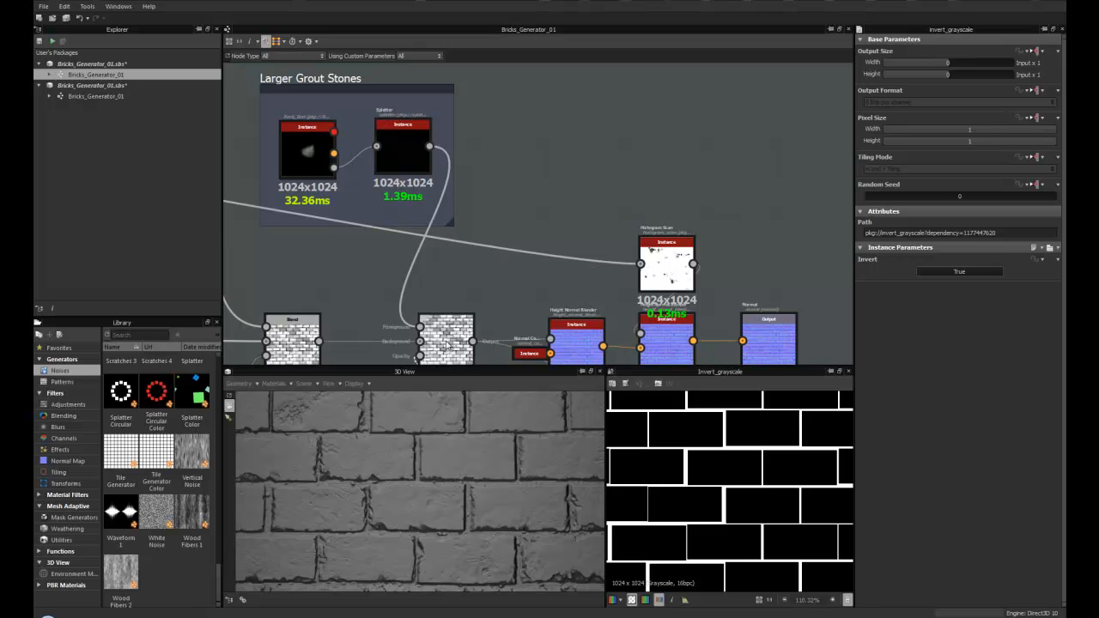
- Select the Blend node above the Invert Grayscale and review its opacity and blending mode
middle_click_drag(441, 346, 432, 209)
left_click(432, 208)
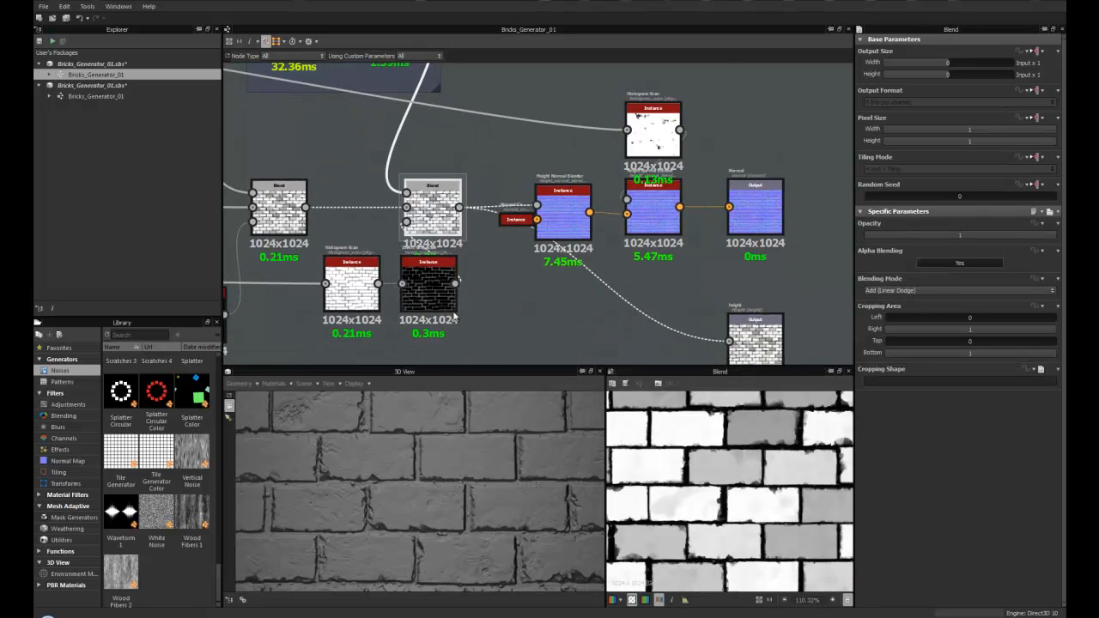
scroll(425, 264, "up", 1)
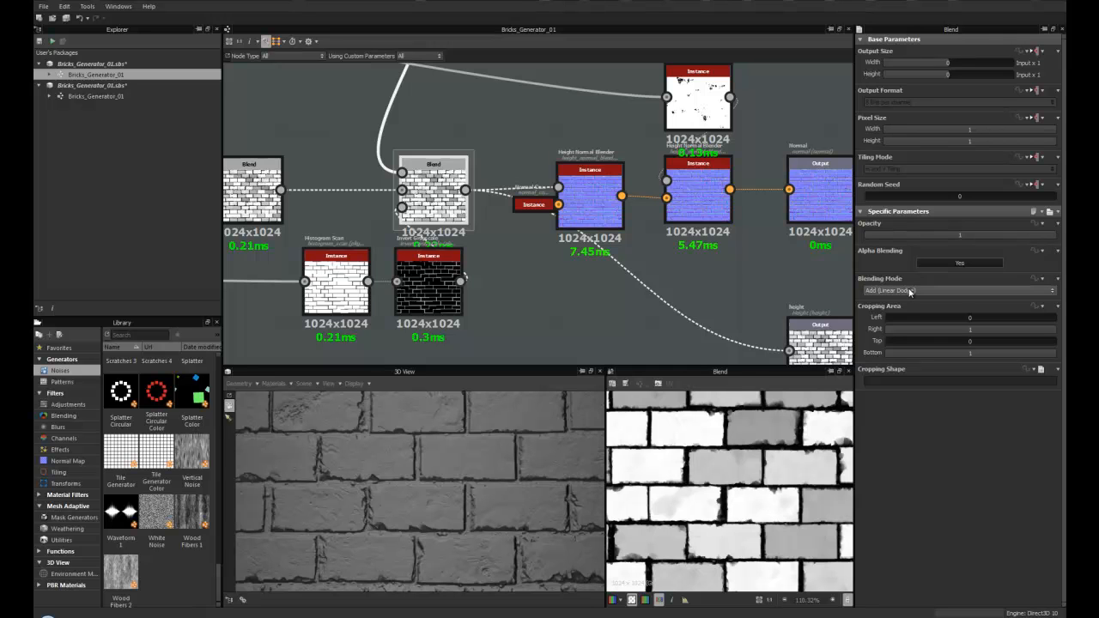
scroll(416, 301, "up", 5)
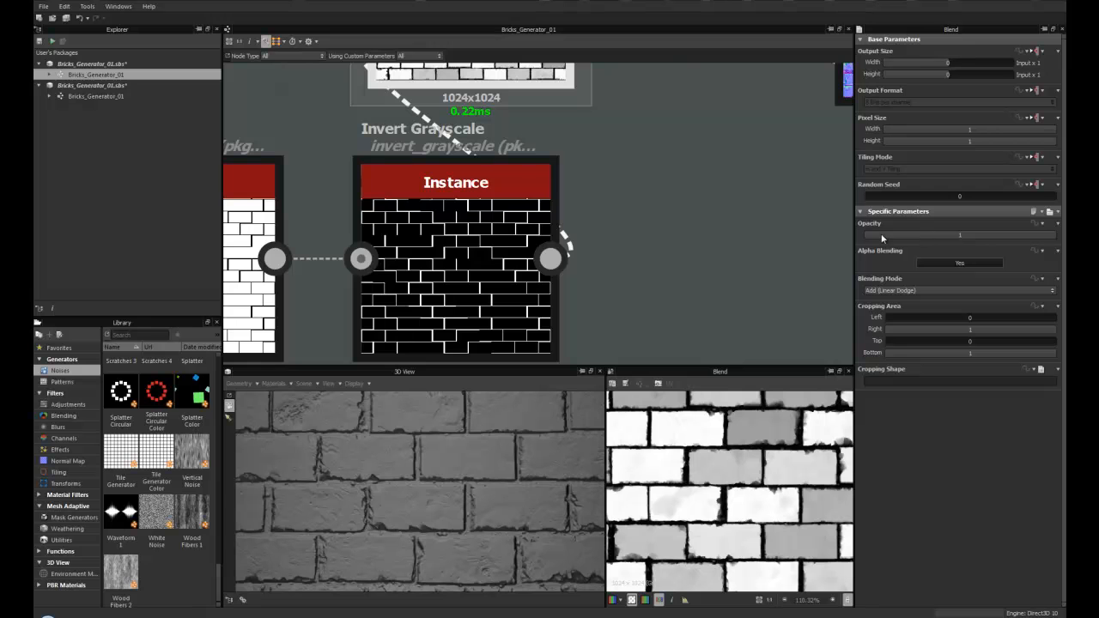
scroll(433, 239, "down", 2)
middle_click_drag(441, 242, 444, 285)
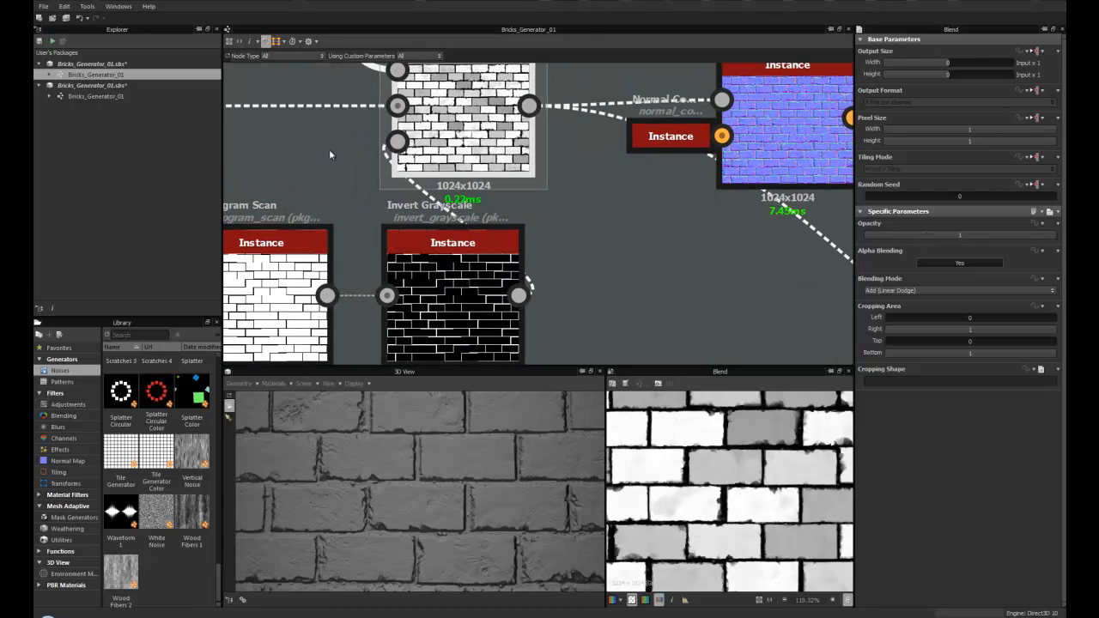
mouse_move(398, 142)
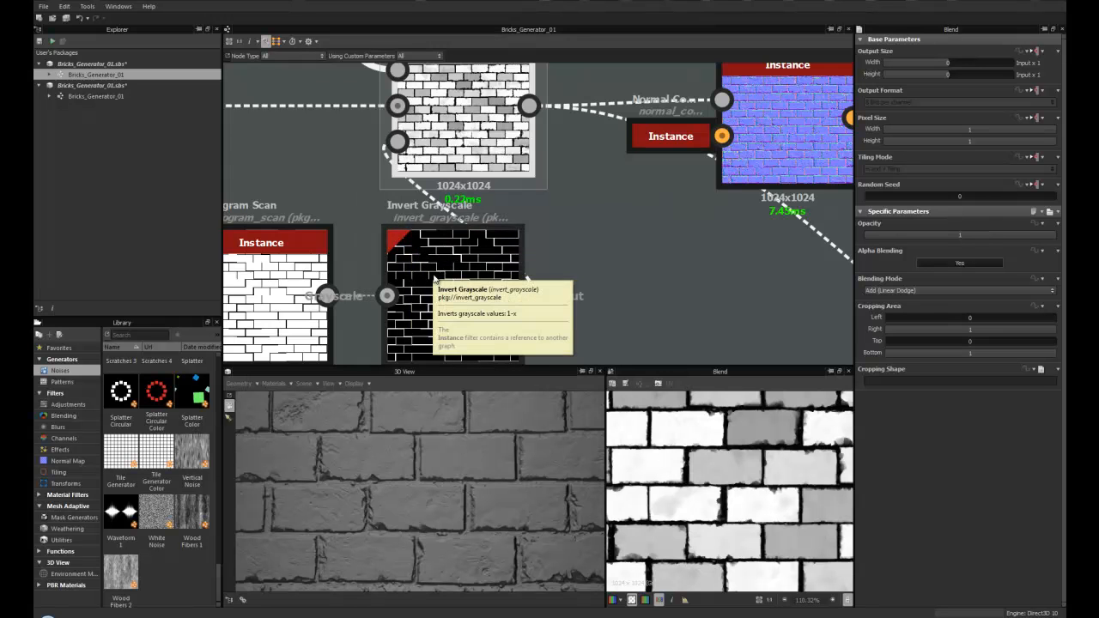
scroll(424, 246, "down", 2)
middle_click_drag(468, 262, 413, 282)
scroll(498, 251, "up", 3)
scroll(439, 238, "down", 3)
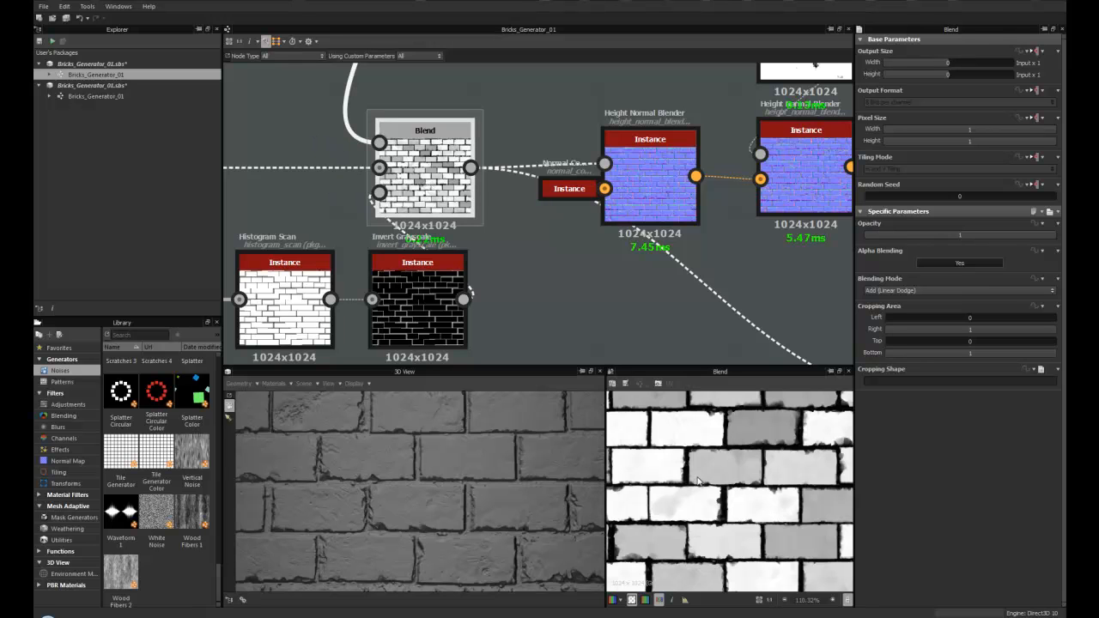
- Preview the Height Normal Blender and expand the collapsed Normal Color node feeding its normal input
middle_click_drag(655, 165, 453, 238)
scroll(461, 265, "down", 3)
scroll(404, 223, "up", 3)
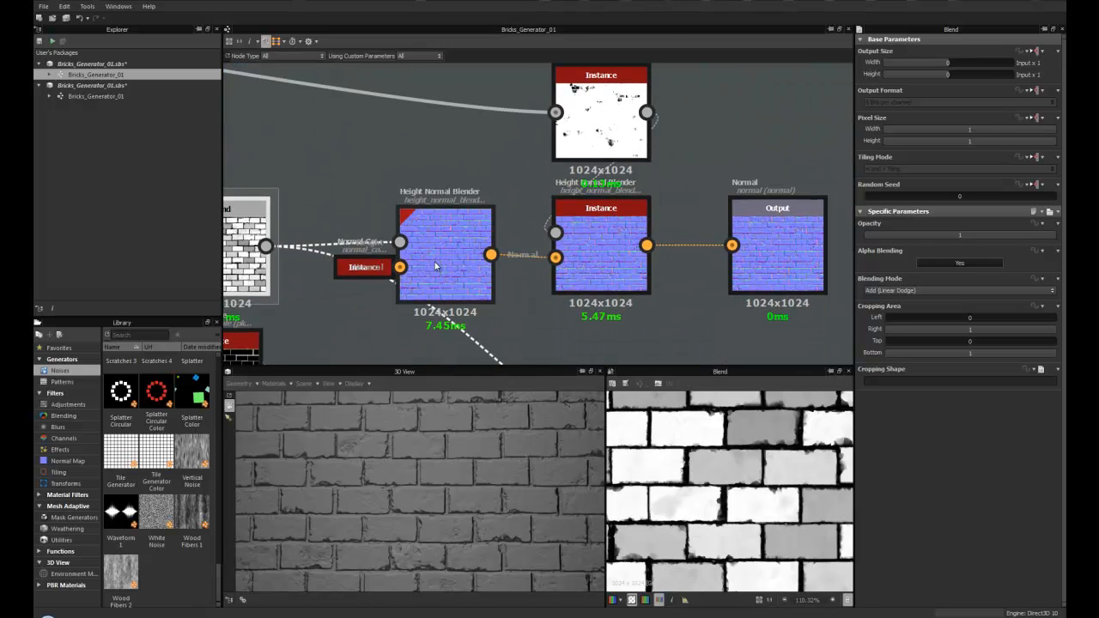
double_click(435, 267)
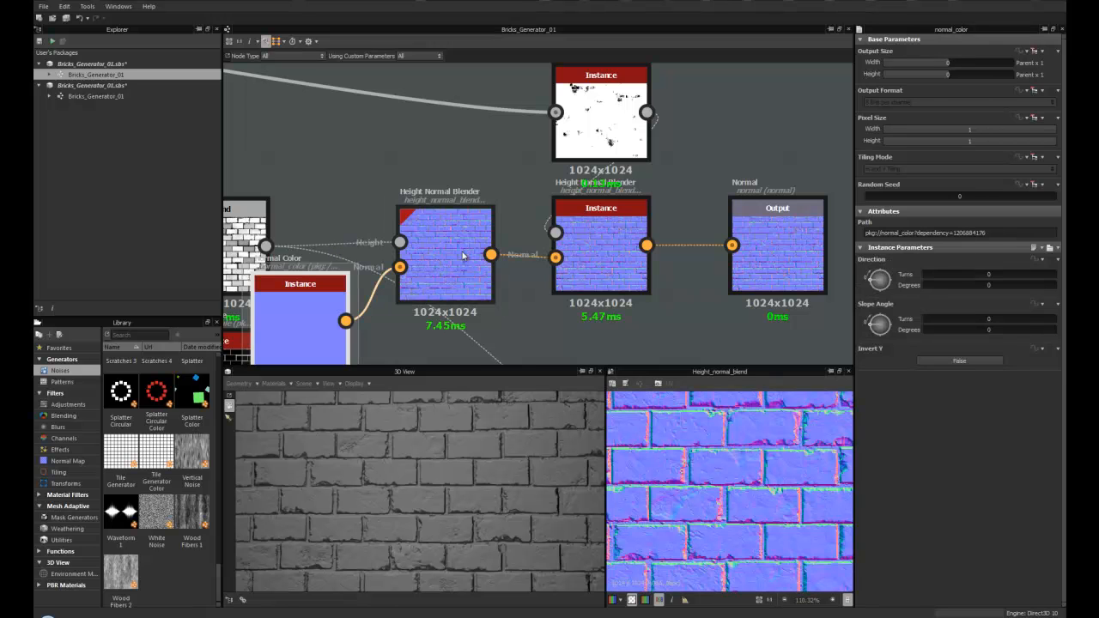
left_click(462, 254)
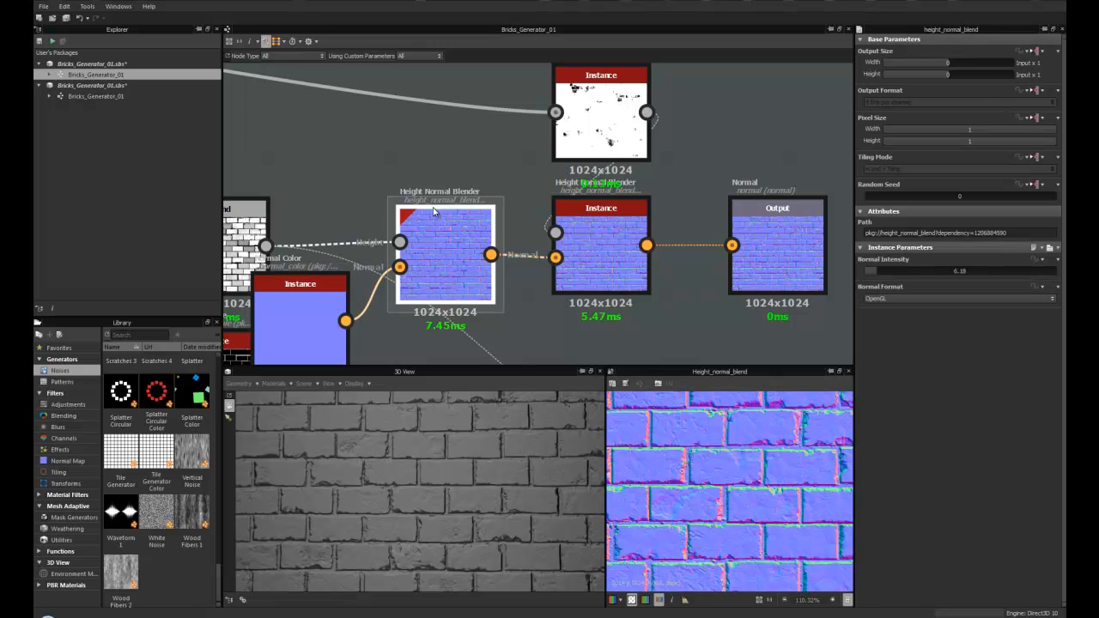
- Search the library for normal nodes
left_click(145, 335)
type("normal")
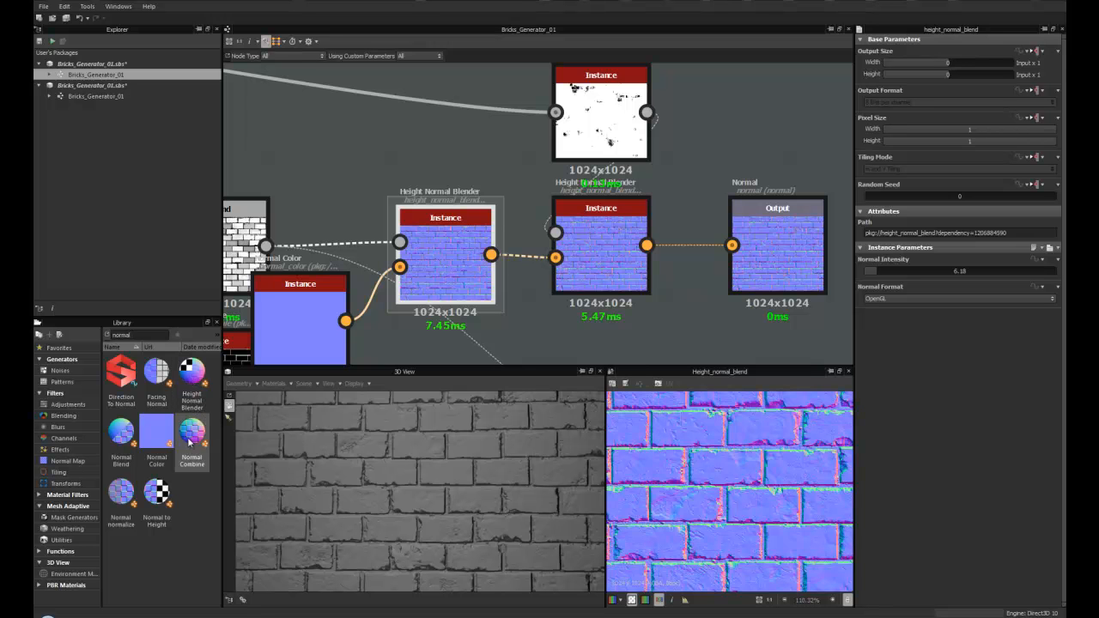
scroll(554, 221, "down", 3)
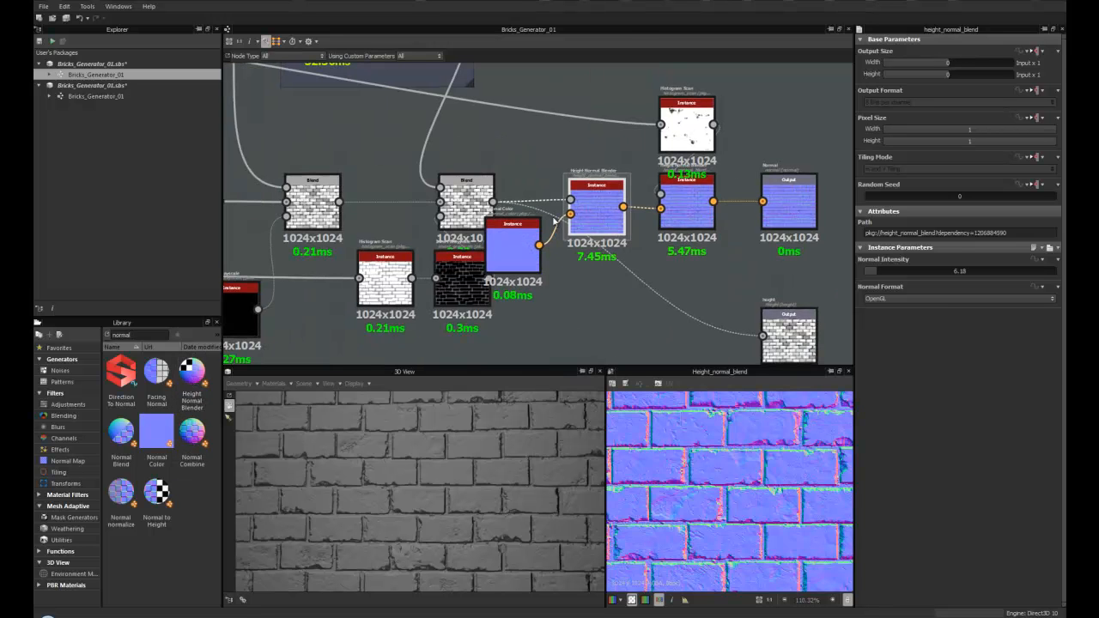
- Select the Blend node in the grout chain to preview its output
left_click(471, 202)
scroll(772, 500, "down", 4)
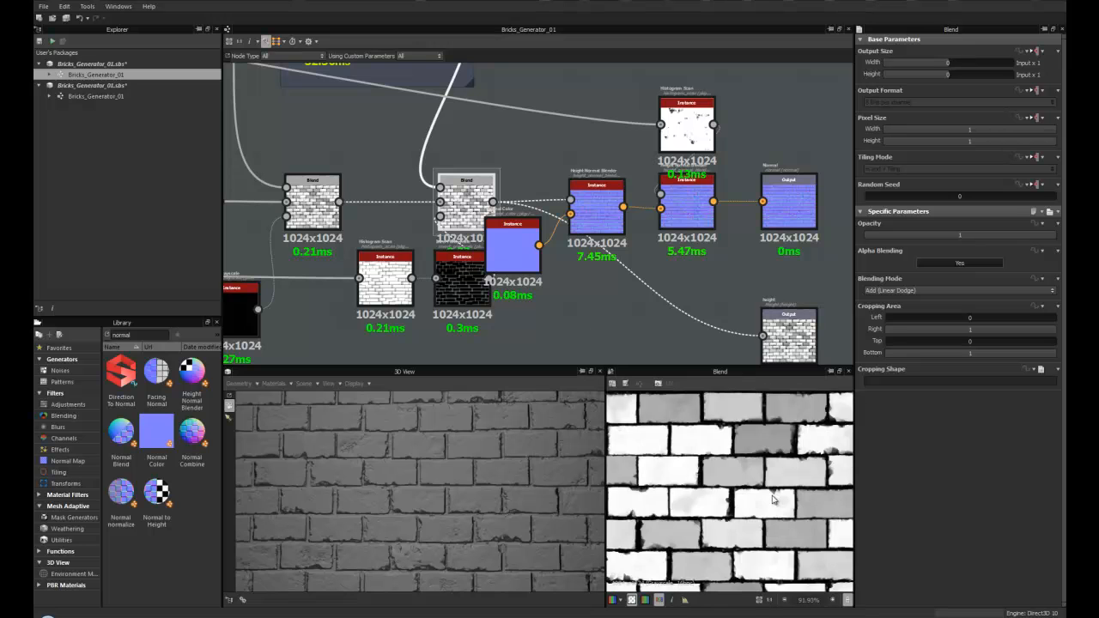
middle_click_drag(460, 208, 348, 229)
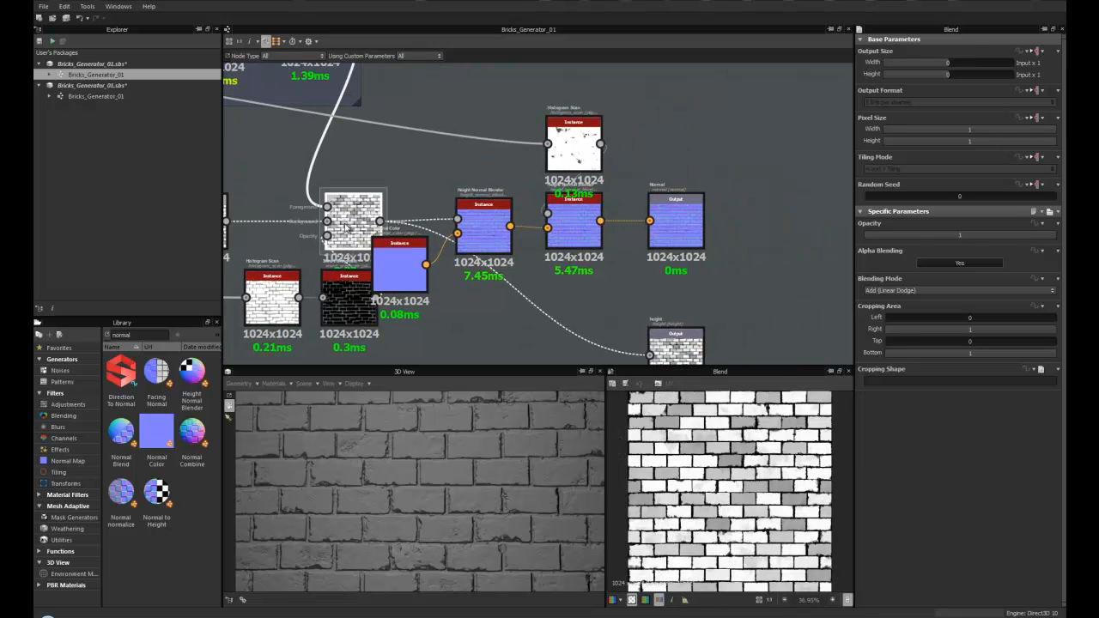
- Select the Height Normal Blender and reposition the Normal Color node feeding it
left_click(484, 214)
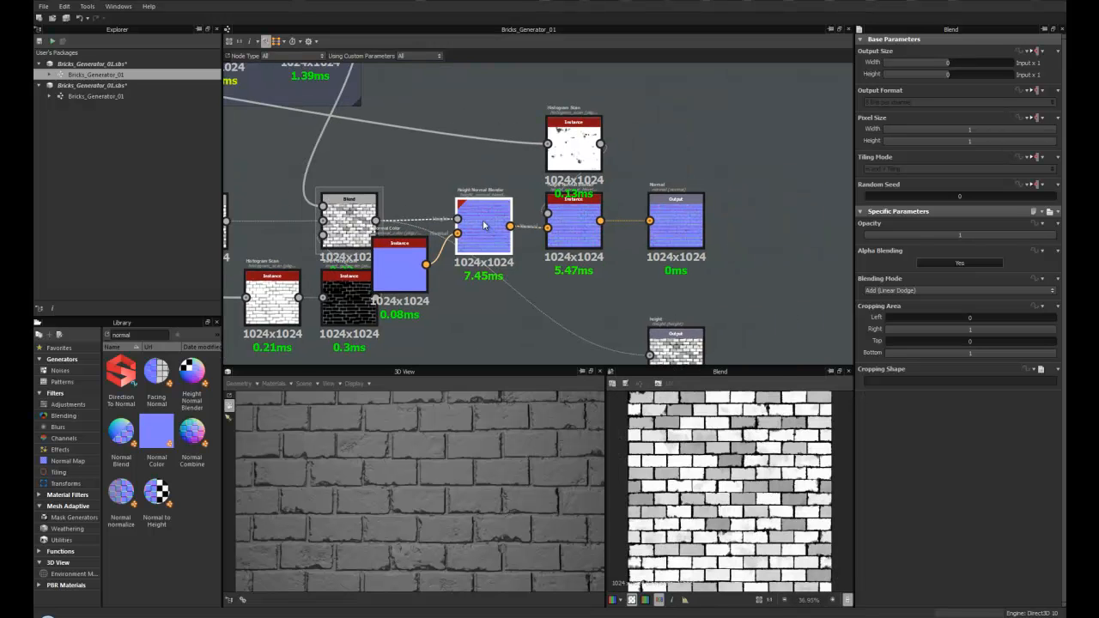
scroll(494, 245, "up", 2)
left_click_drag(365, 287, 426, 332)
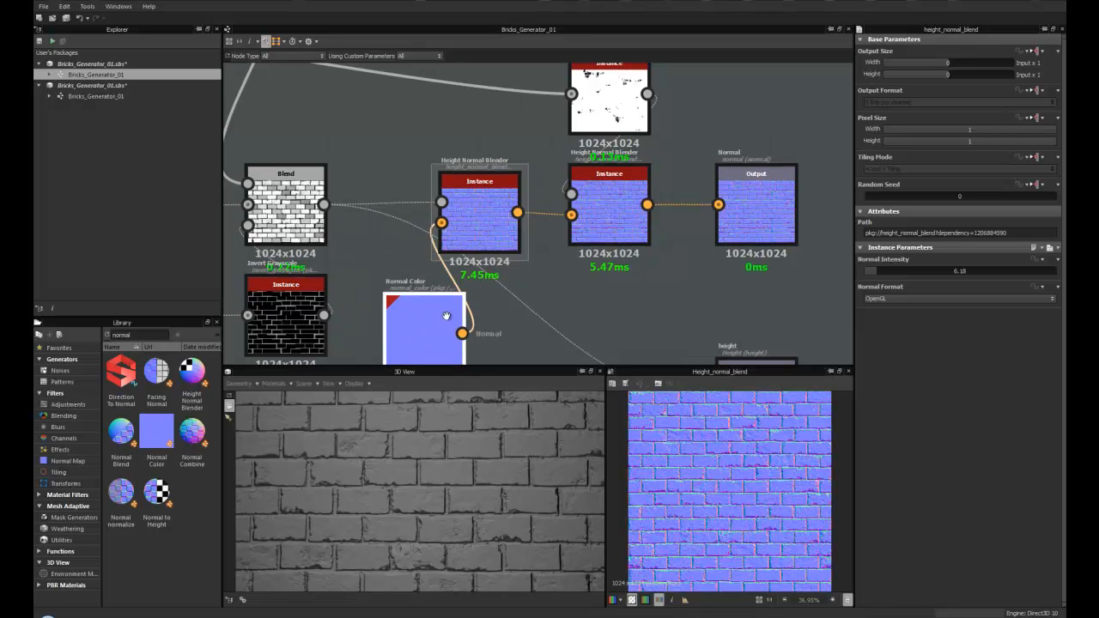
middle_click_drag(448, 319, 402, 272)
left_click_drag(396, 289, 408, 196)
middle_click_drag(423, 211, 303, 291)
- Check the first Height Normal Blender's Normal Format, keeping it on OpenGL
left_click(304, 243)
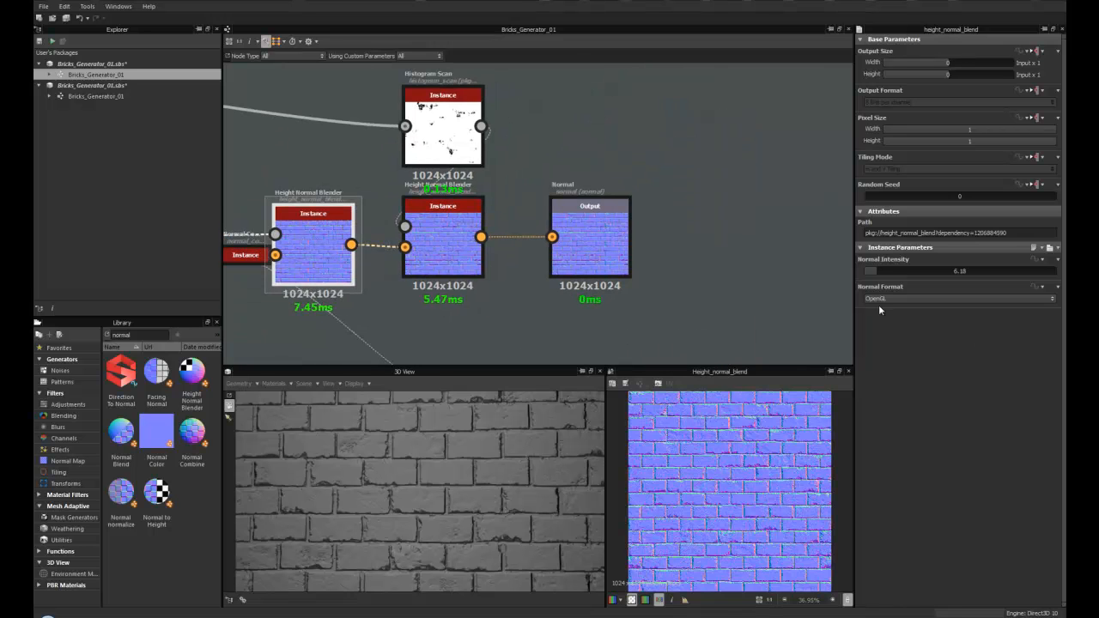
scroll(491, 464, "down", 5)
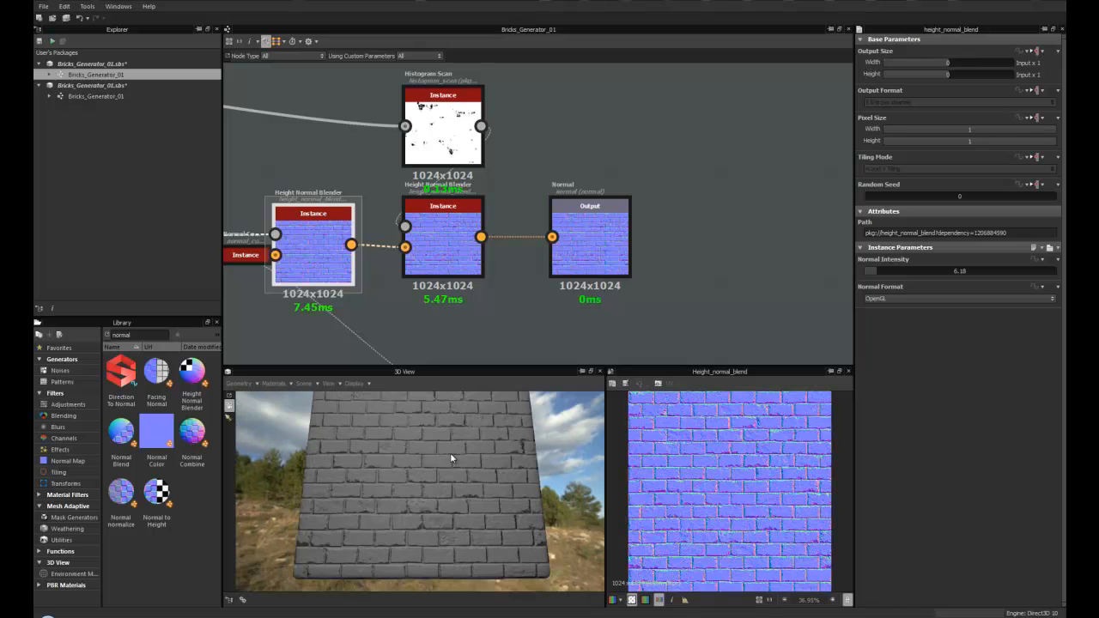
left_click(899, 299)
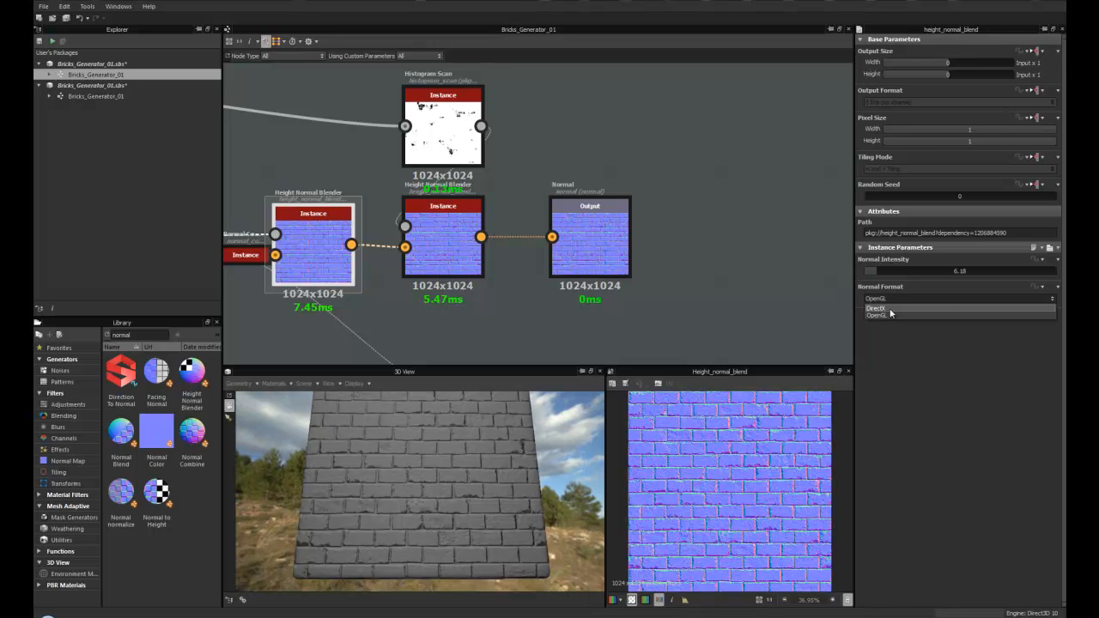
left_click(885, 314)
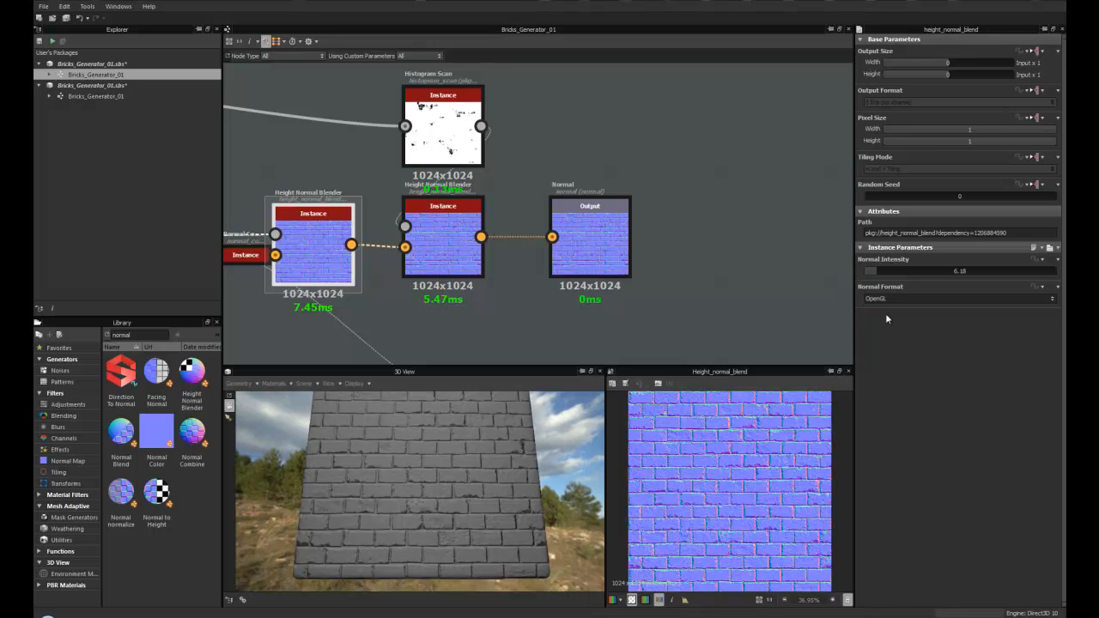
- Open the 3D view's material settings to review the normal and height parameters
left_click(282, 388)
mouse_move(288, 397)
left_click(344, 402)
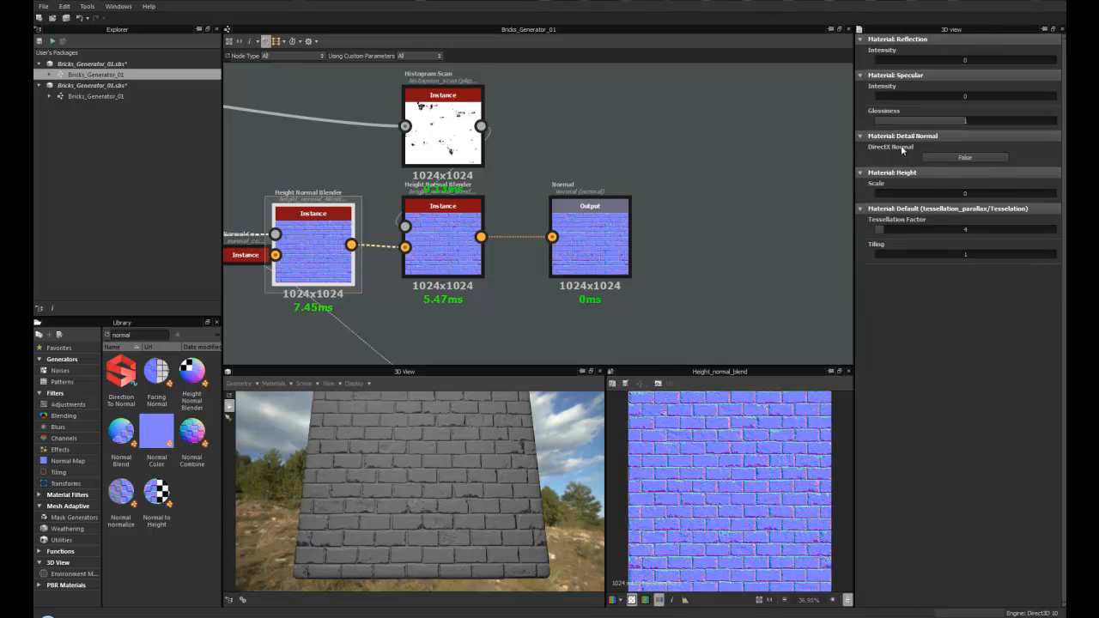
- Compare the two Height Normal Blenders and set the first one's Normal Intensity to 3.09
left_click(448, 293)
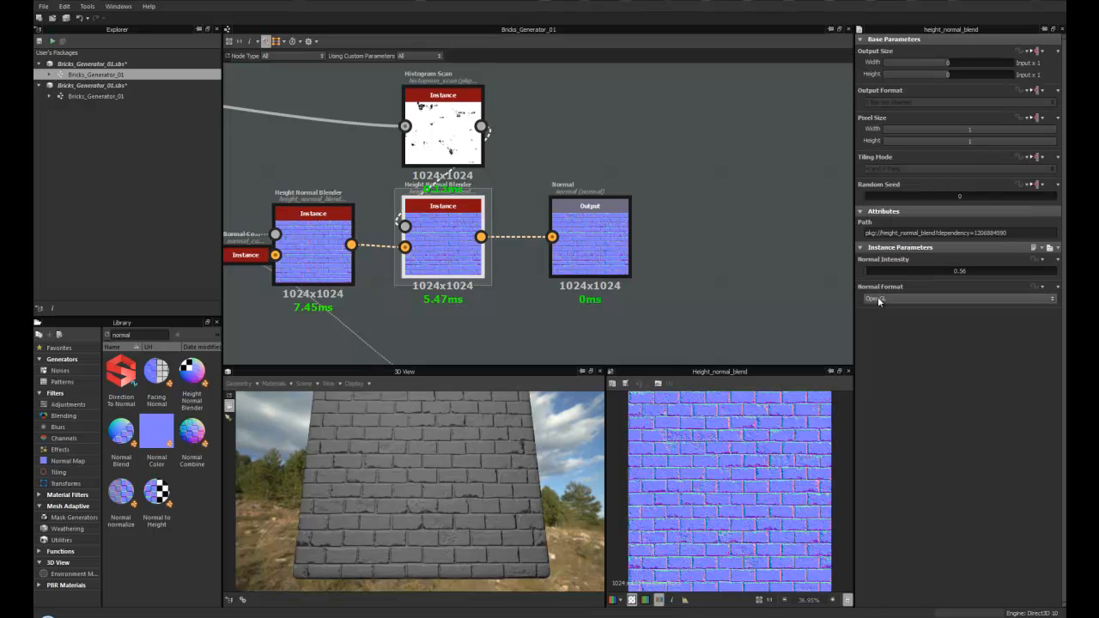
scroll(349, 262, "up", 3)
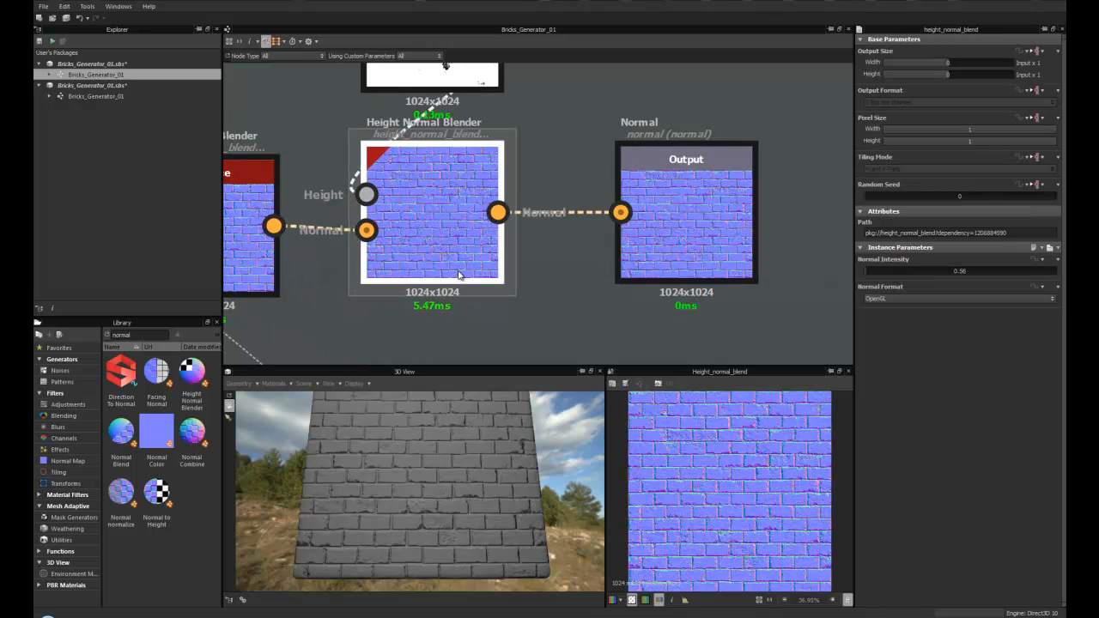
left_click(350, 262)
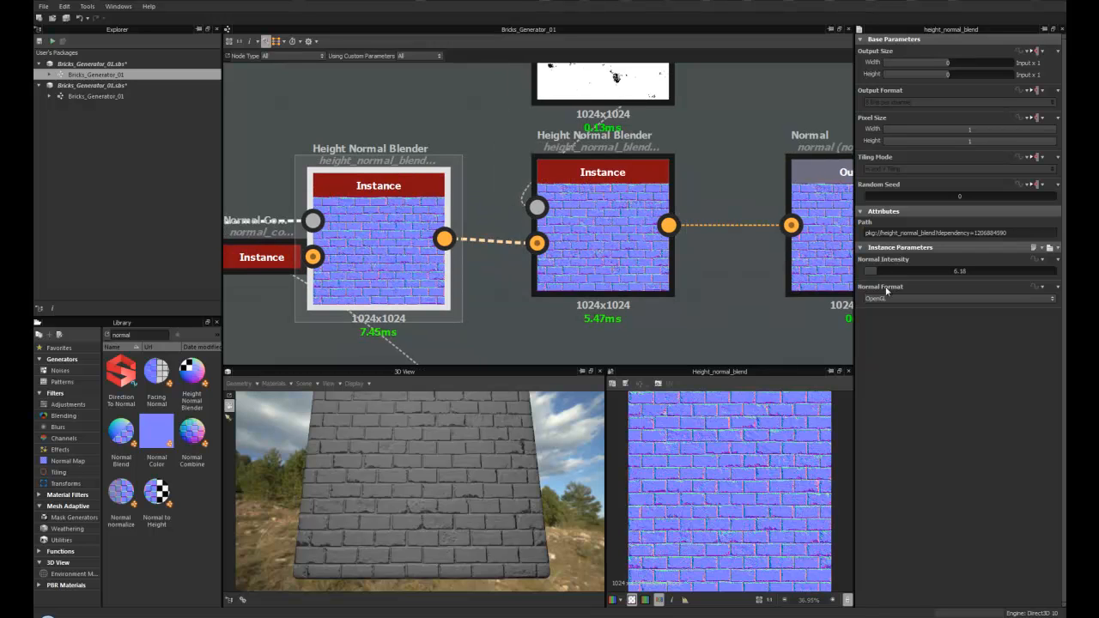
scroll(408, 262, "up", 2)
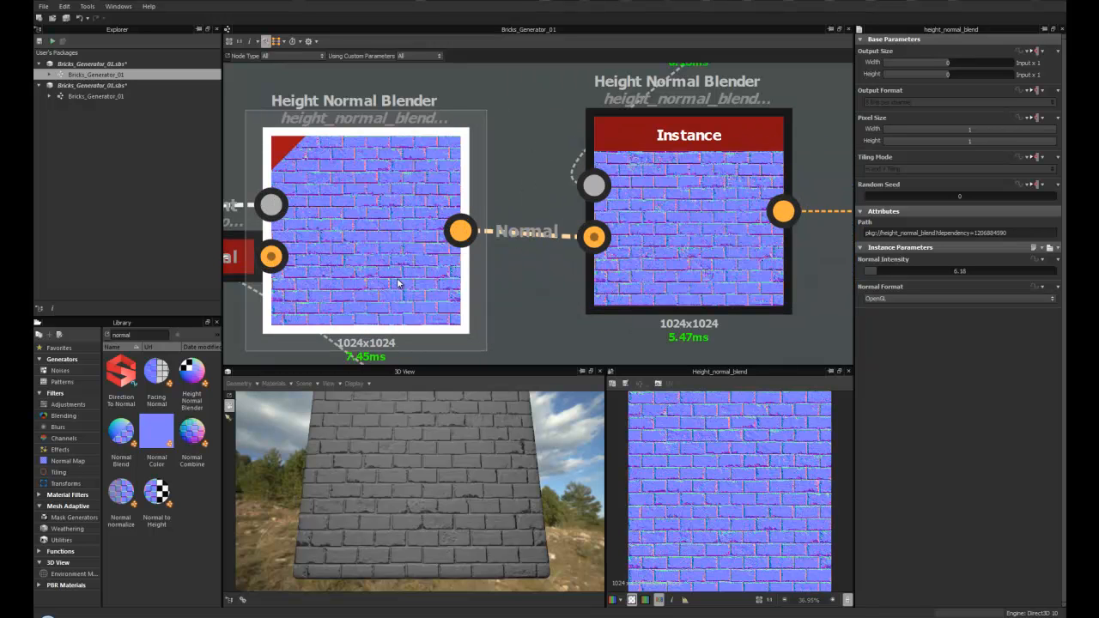
left_click_drag(874, 270, 871, 271)
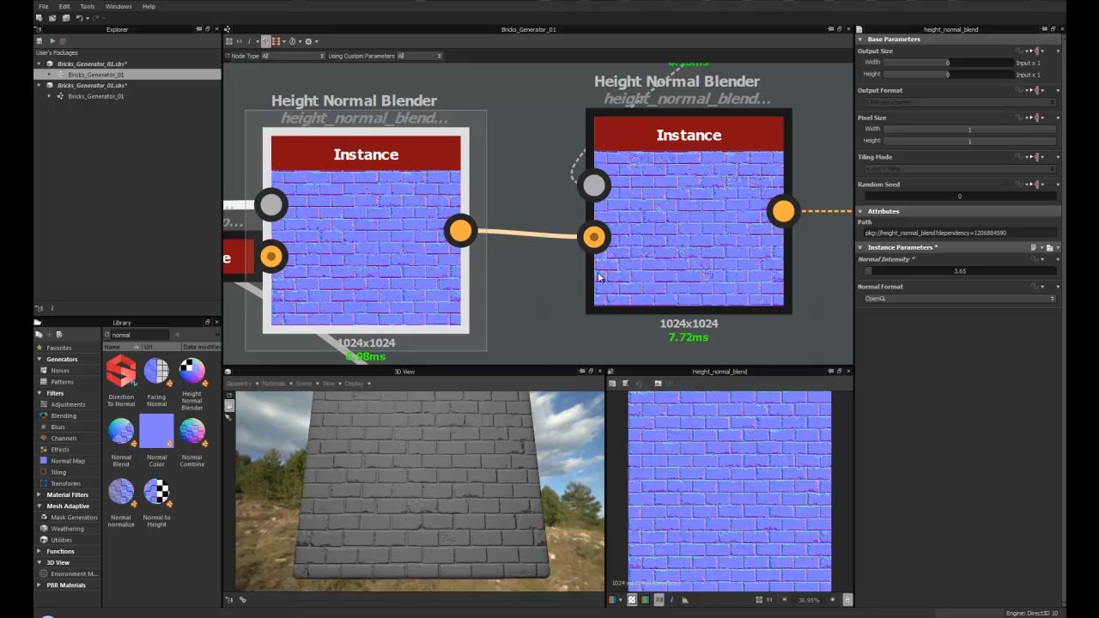
left_click_drag(871, 272, 870, 271)
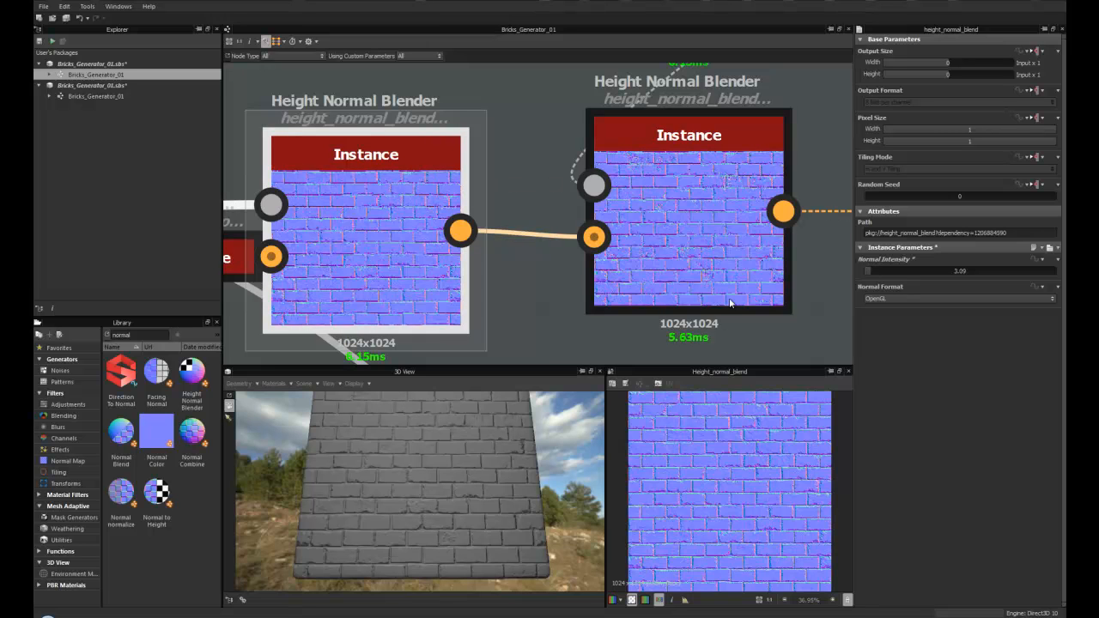
- Survey the graph's Damage Large, Base_Bricks and Edge Damage frames and inspect the Histogram Scan parameters
scroll(349, 484, "up", 3)
scroll(459, 296, "down", 7)
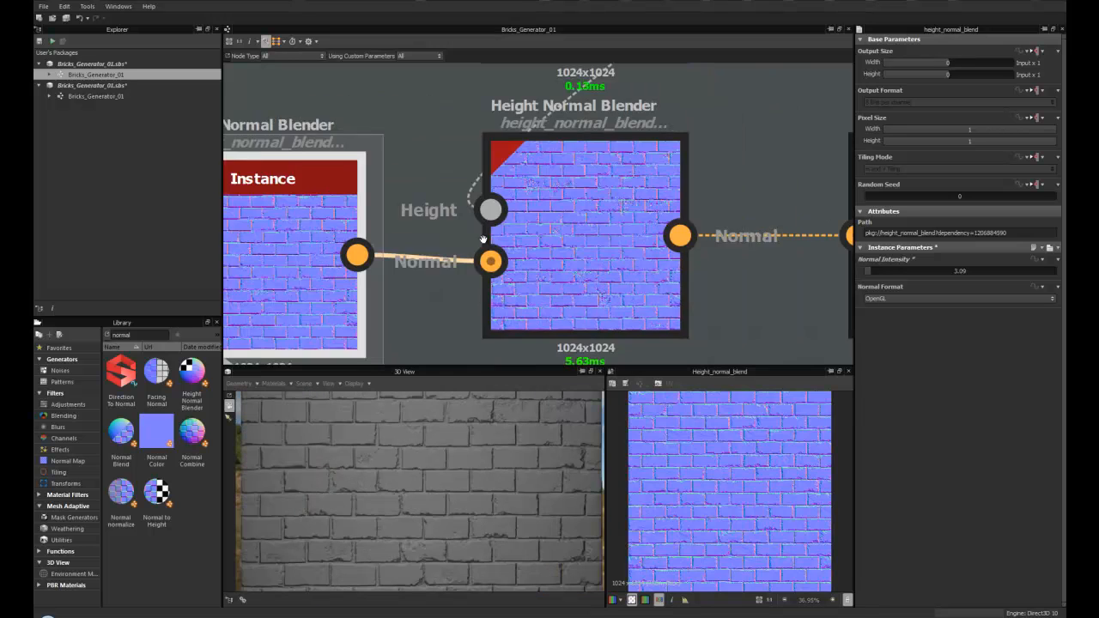
left_click(459, 296)
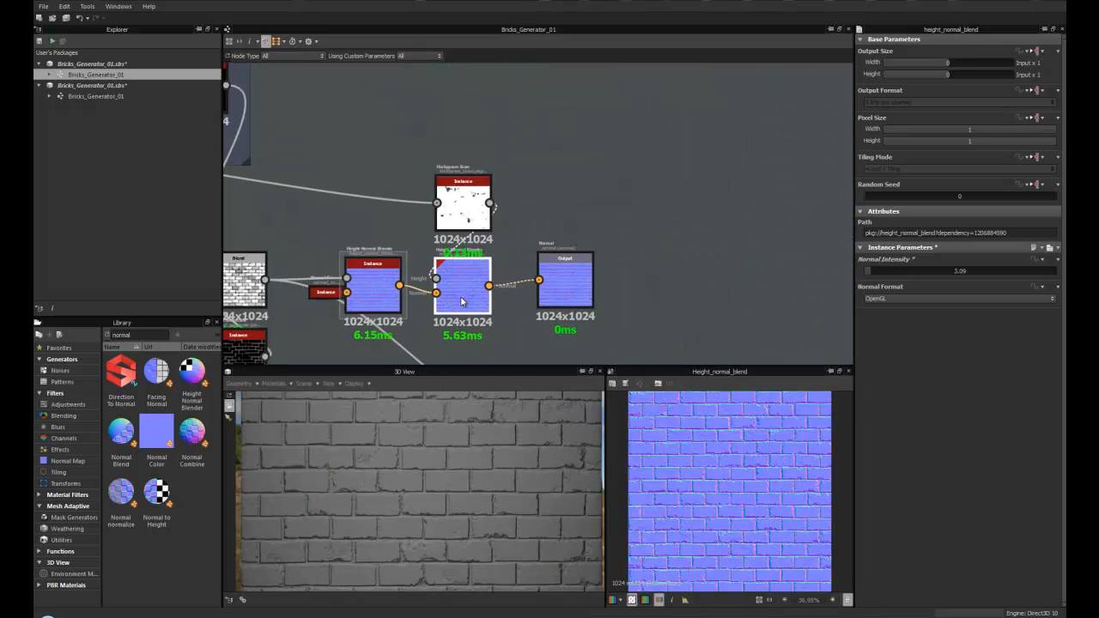
scroll(455, 221, "up", 2)
scroll(455, 224, "up", 1)
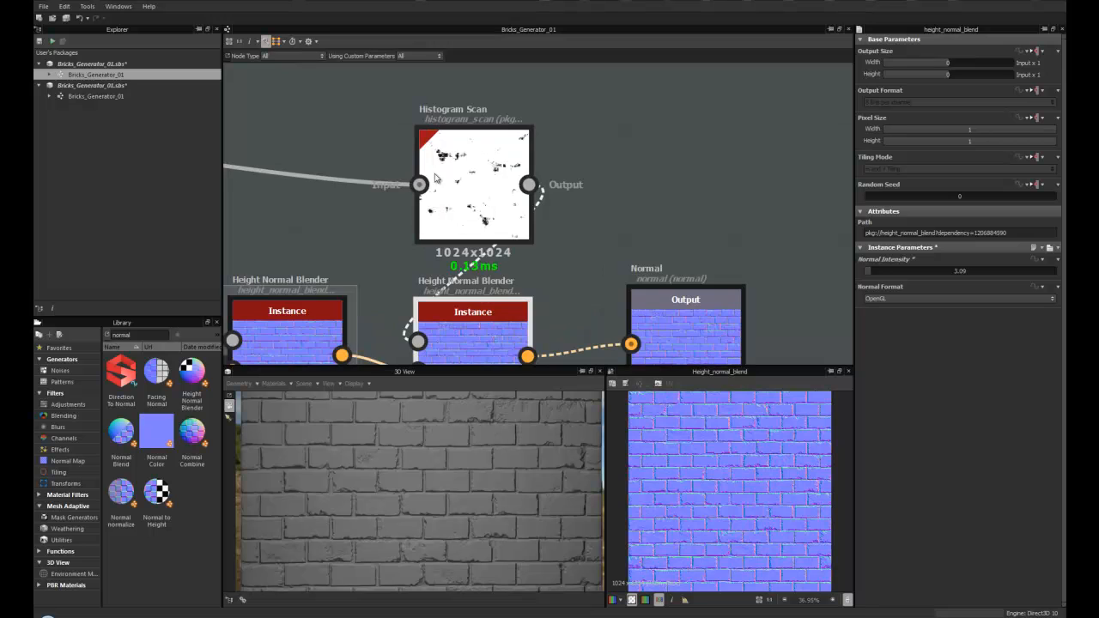
scroll(395, 212, "down", 5)
middle_click_drag(364, 234, 687, 276)
middle_click_drag(429, 238, 715, 281)
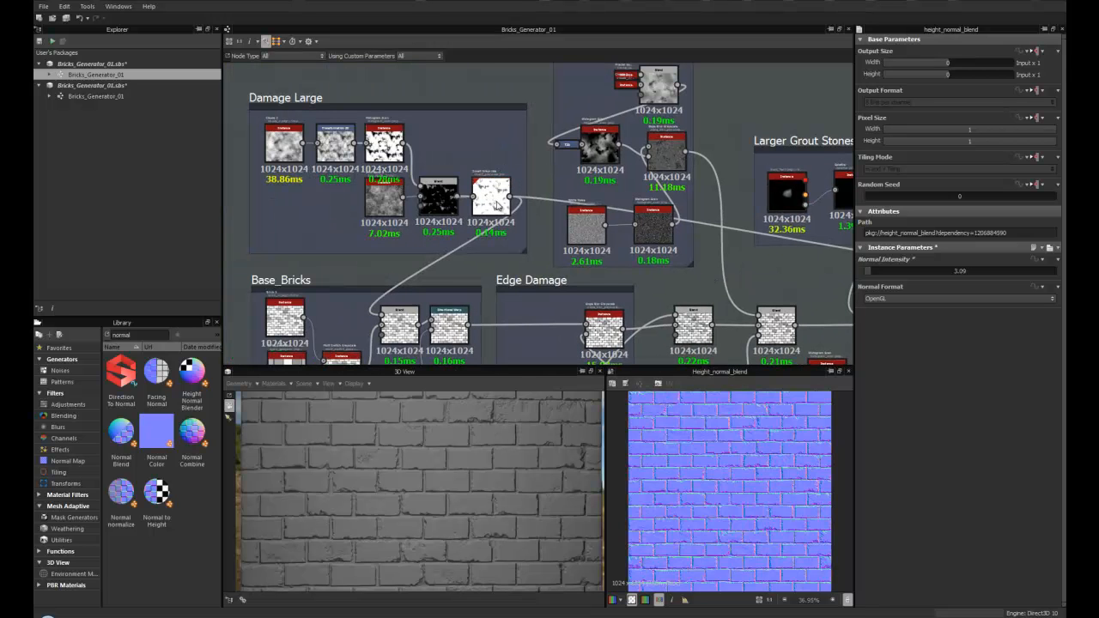
middle_click_drag(661, 229, 386, 224)
middle_click_drag(842, 217, 548, 211)
scroll(548, 210, "up", 4)
middle_click_drag(482, 260, 428, 206)
middle_click_drag(317, 236, 487, 111)
scroll(479, 191, "up", 4)
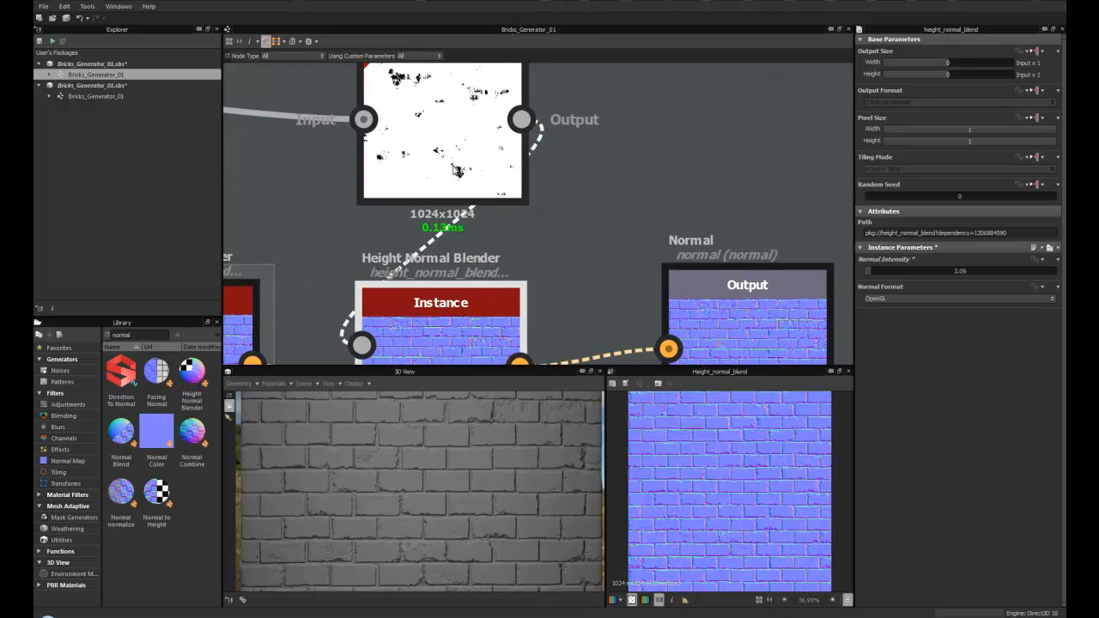
left_click(454, 178)
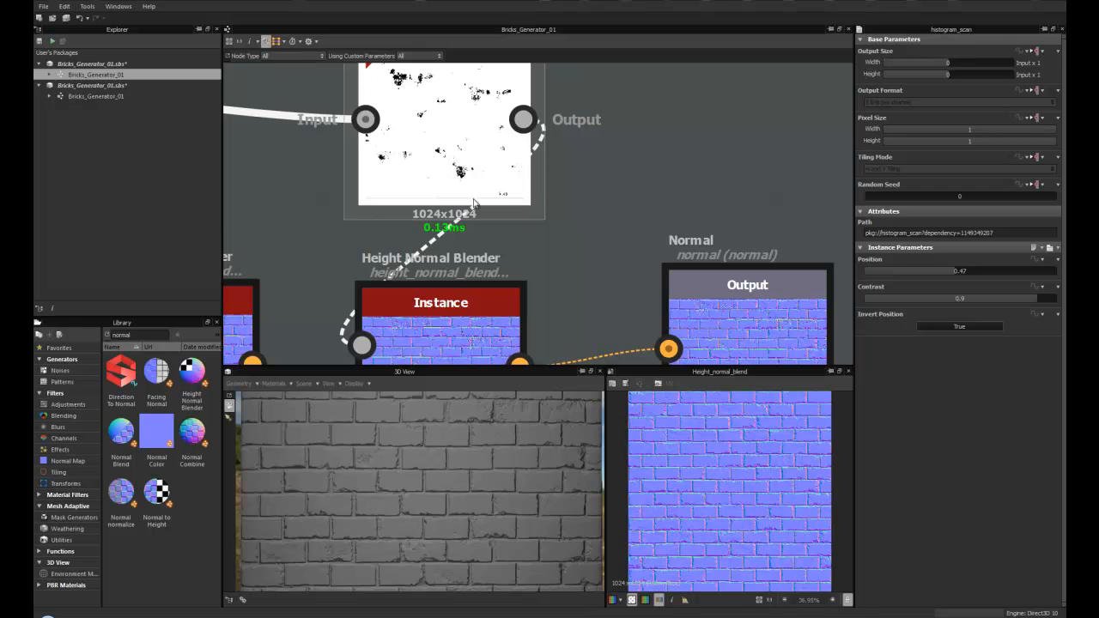
- Set the second Height Normal Blender's Normal Intensity to 0.84
middle_click_drag(434, 318, 462, 205)
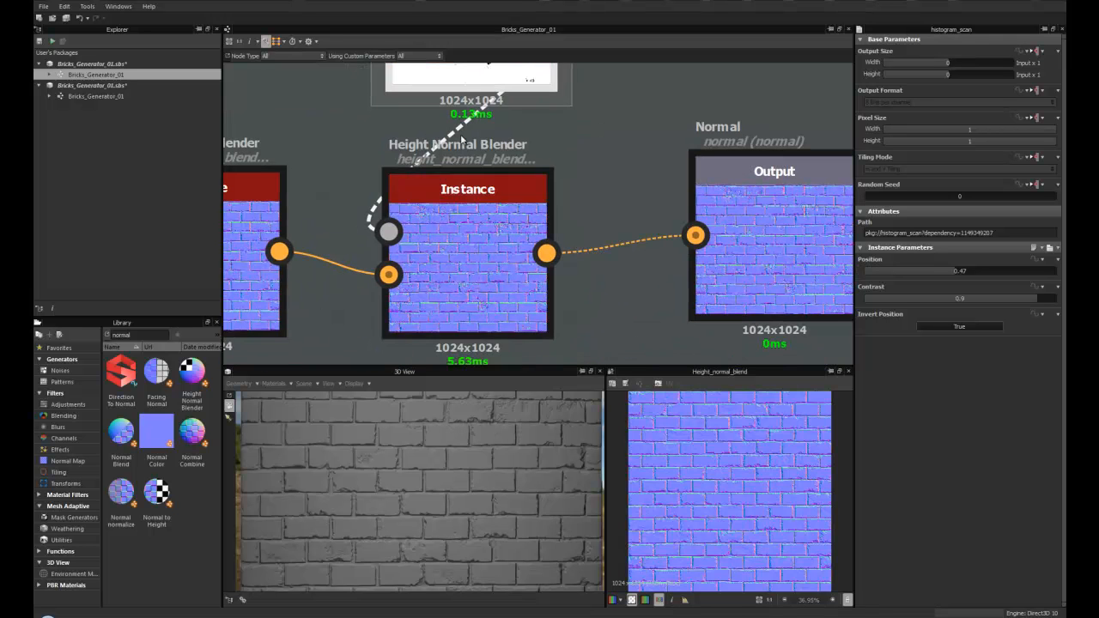
middle_click_drag(429, 249, 567, 245)
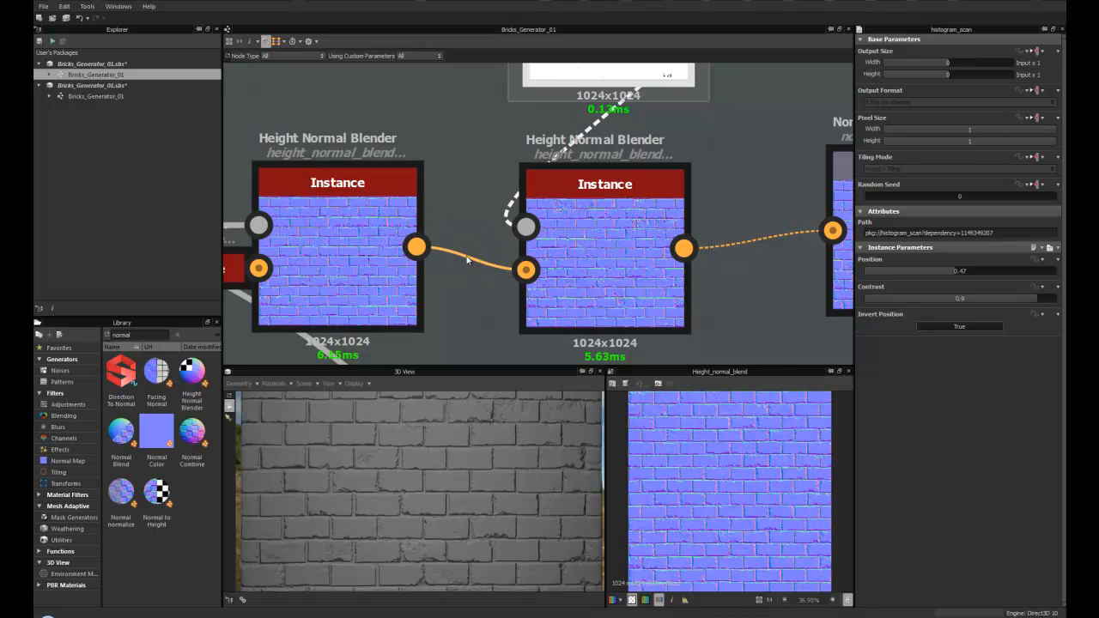
middle_click_drag(615, 230, 475, 220)
left_click(475, 219)
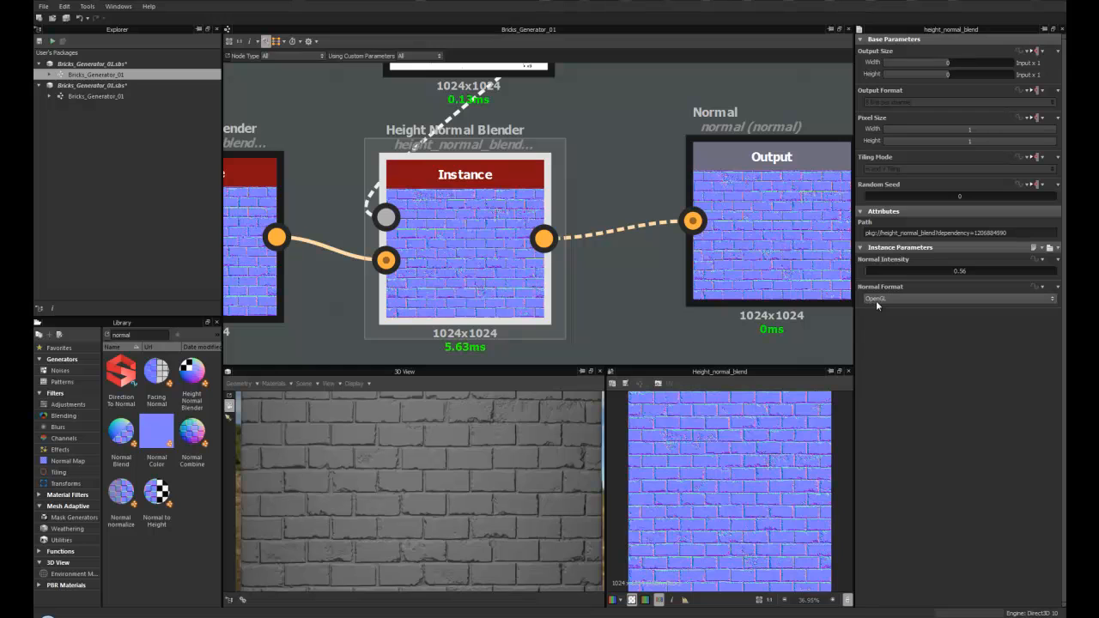
scroll(685, 454, "up", 5)
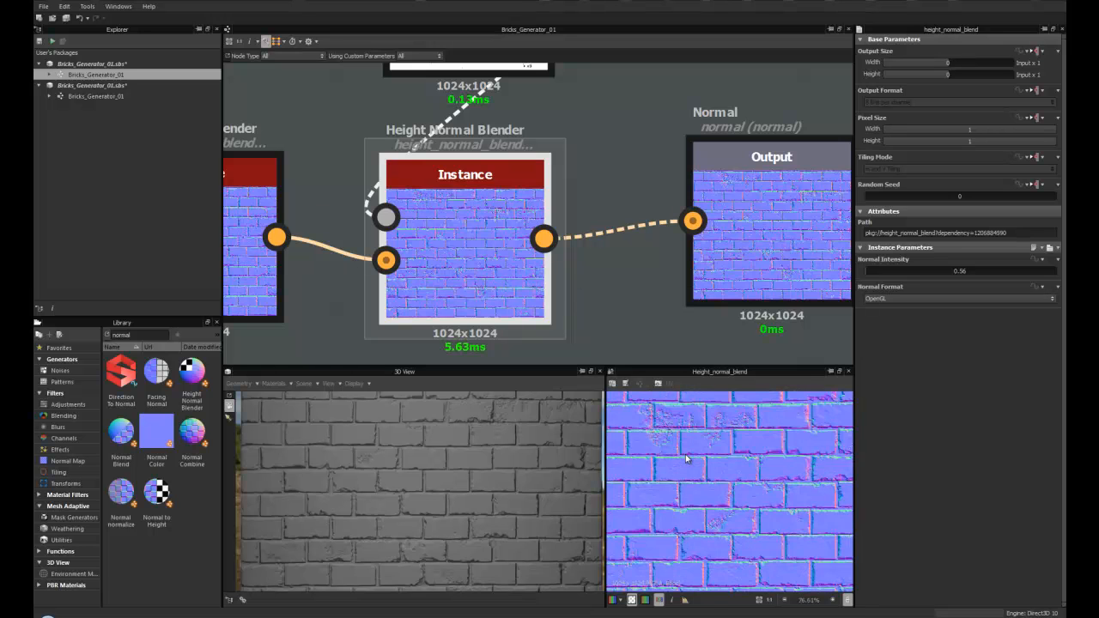
mouse_move(866, 270)
left_mouse_down()
mouse_move(877, 268)
mouse_move(865, 270)
left_mouse_up()
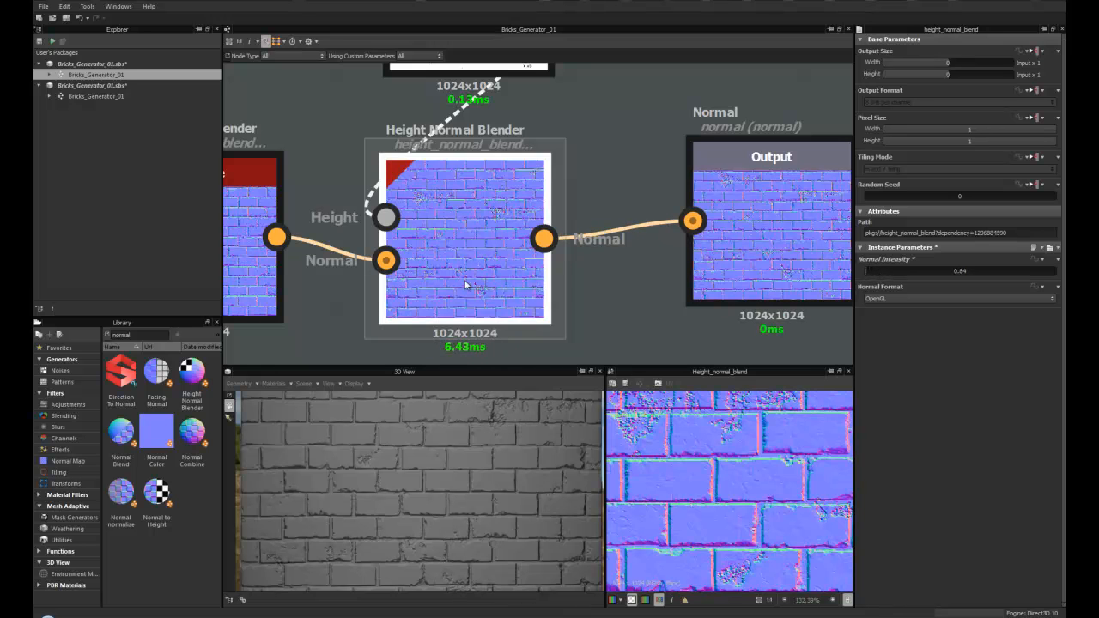
- Preview the Normal output node and move it further right to make room
left_click_drag(494, 423, 453, 418)
left_click_drag(421, 458, 358, 437)
scroll(463, 206, "down", 2)
middle_click_drag(468, 230, 425, 230)
left_click(601, 230)
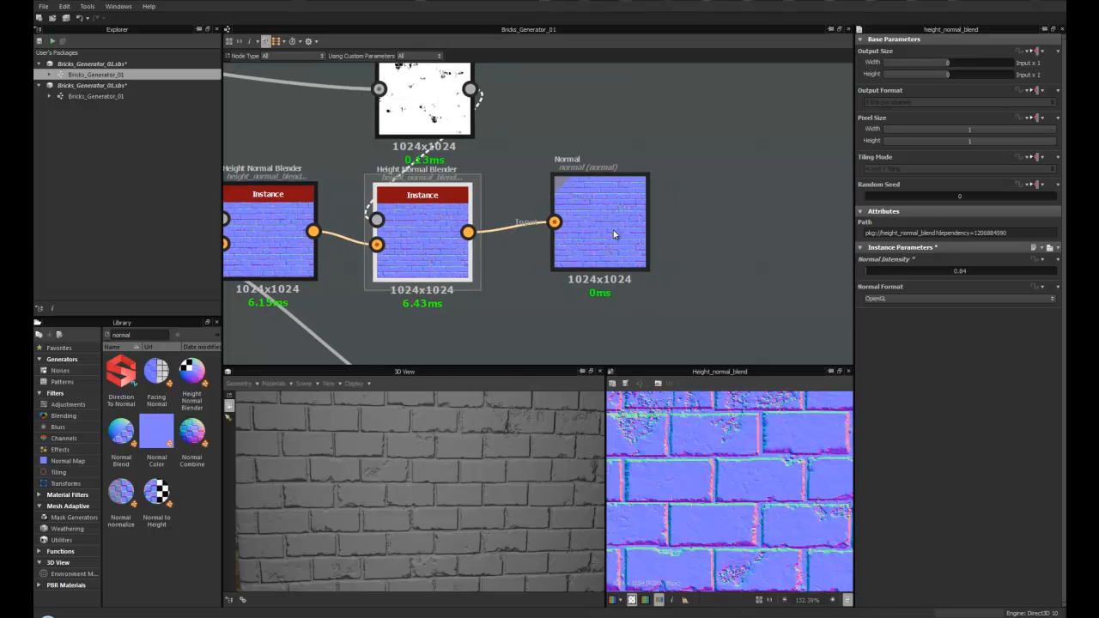
key("f")
scroll(701, 455, "up", 6)
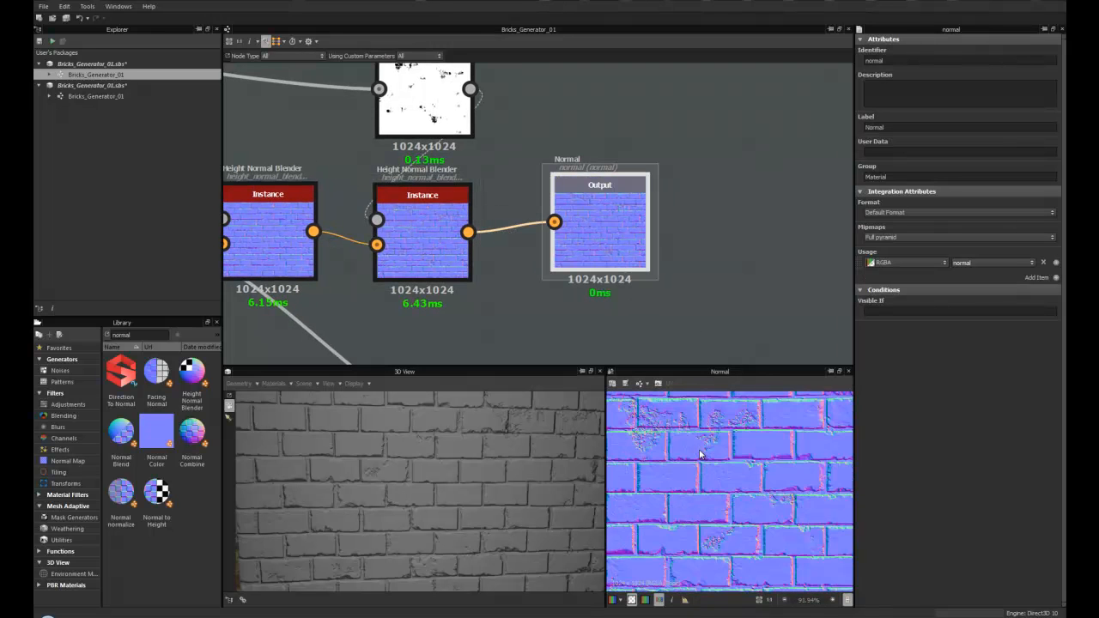
key("f")
left_click_drag(603, 245, 689, 244)
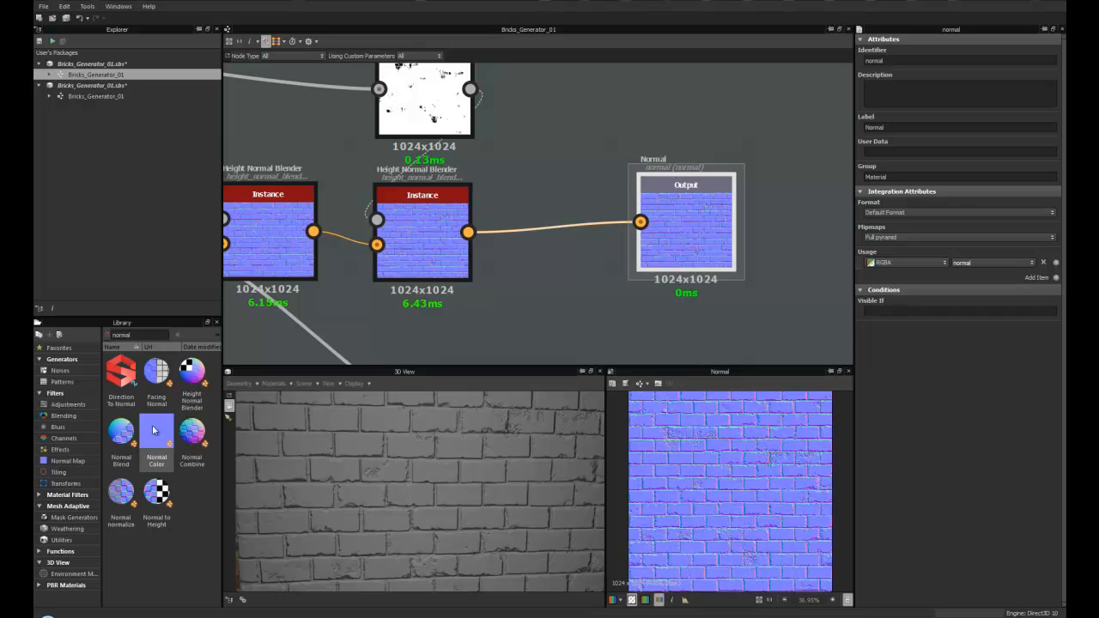
- Insert a Normal Normalize node between the second Height Normal Blender and the Normal output
left_click_drag(121, 491, 544, 257)
left_click_drag(467, 231, 499, 256)
left_click_drag(620, 236, 640, 222)
left_click_drag(532, 280, 540, 255)
left_click_drag(686, 245, 673, 252)
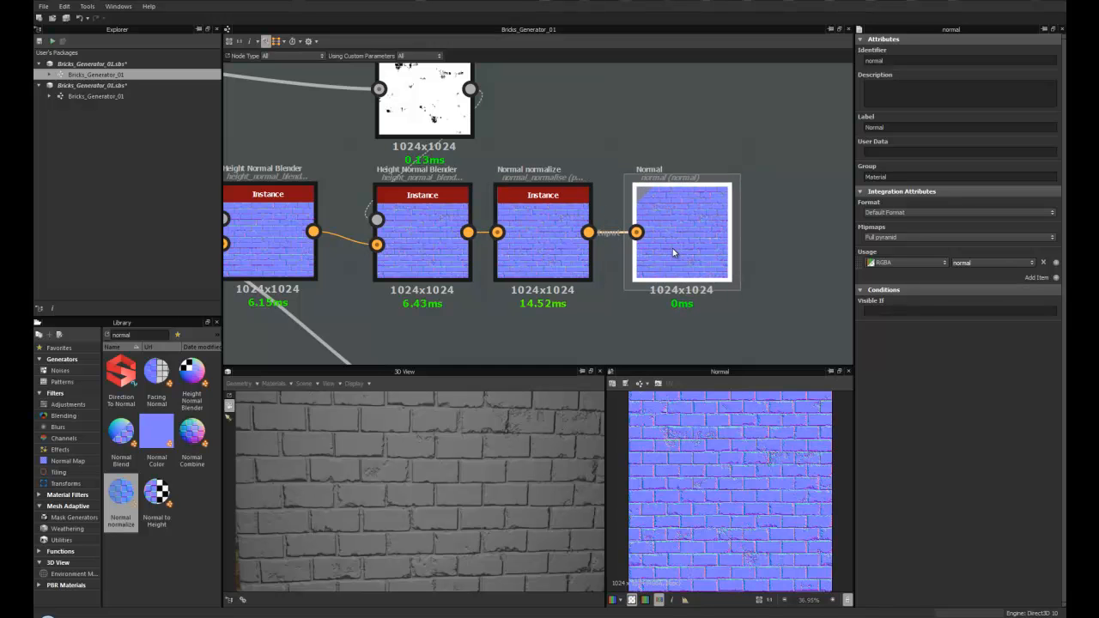
- Inspect the normalized normal map up close and locate the height output node
scroll(722, 498, "up", 6)
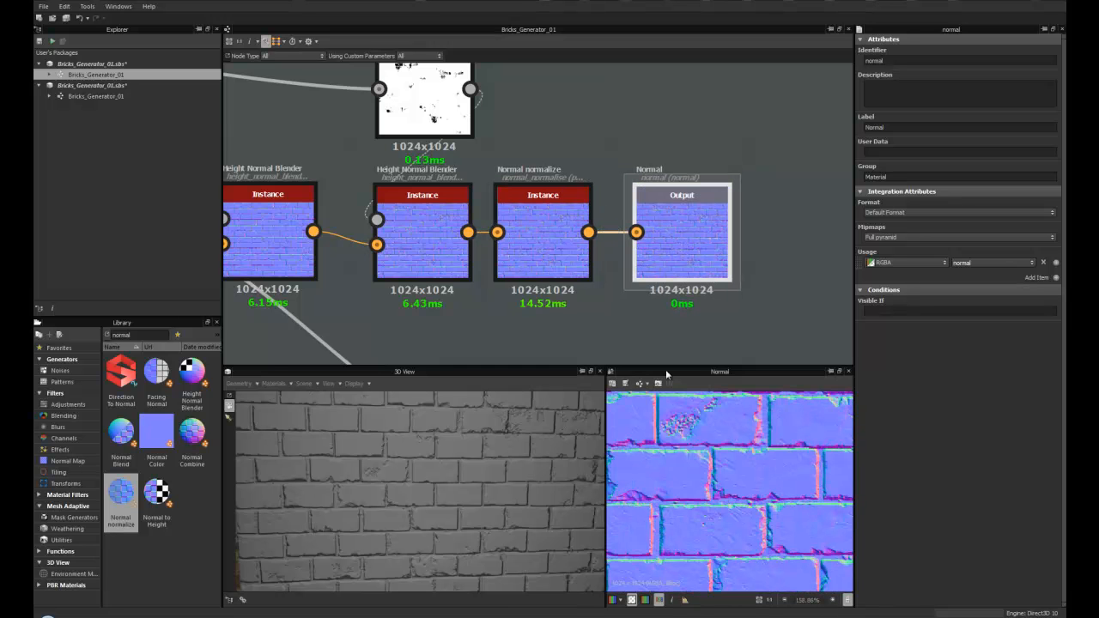
scroll(580, 276, "down", 6)
middle_click_drag(567, 274, 460, 191)
scroll(461, 193, "up", 3)
left_click_drag(489, 292, 546, 268)
middle_click_drag(546, 267, 480, 269)
scroll(481, 270, "up", 3)
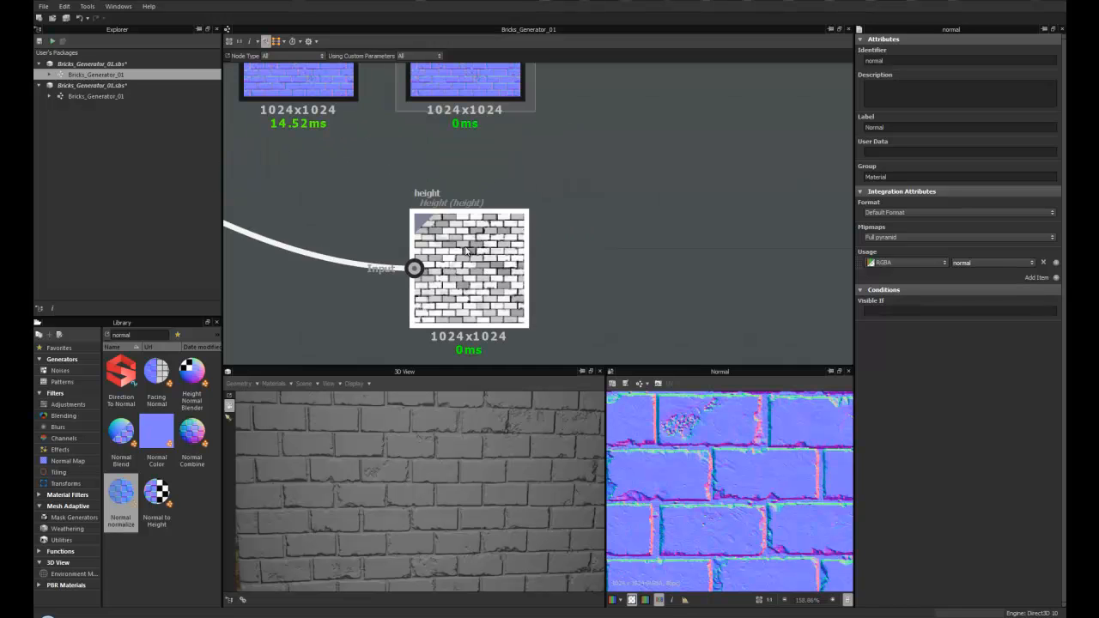
scroll(580, 279, "down", 3)
middle_click_drag(578, 265, 467, 250)
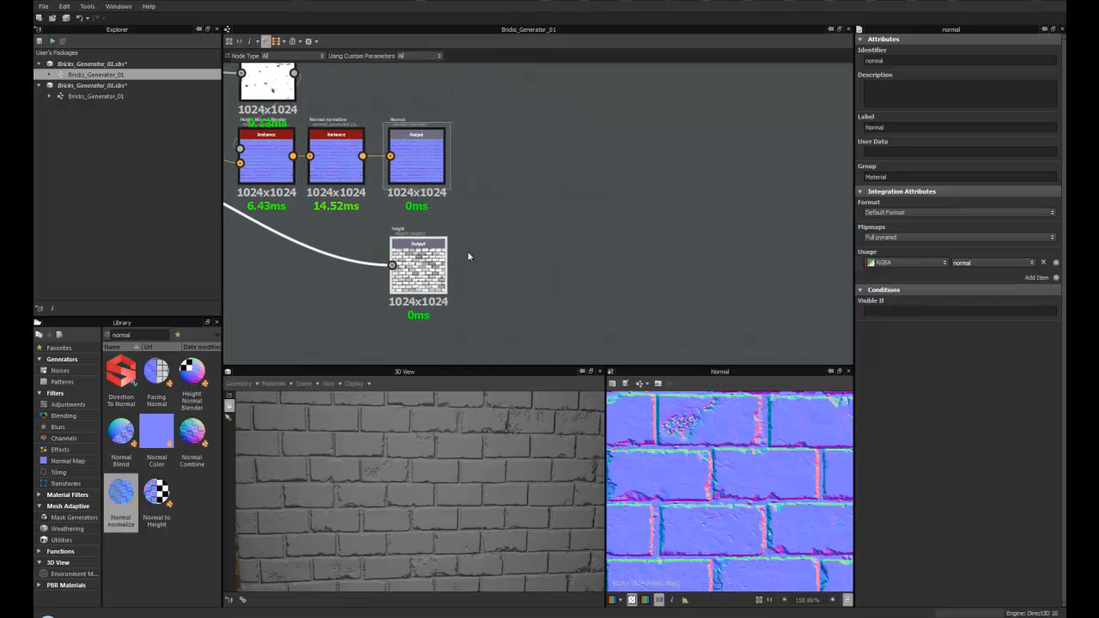
- Add a new Output node beside the height output and give it a height usage
right_click(510, 238)
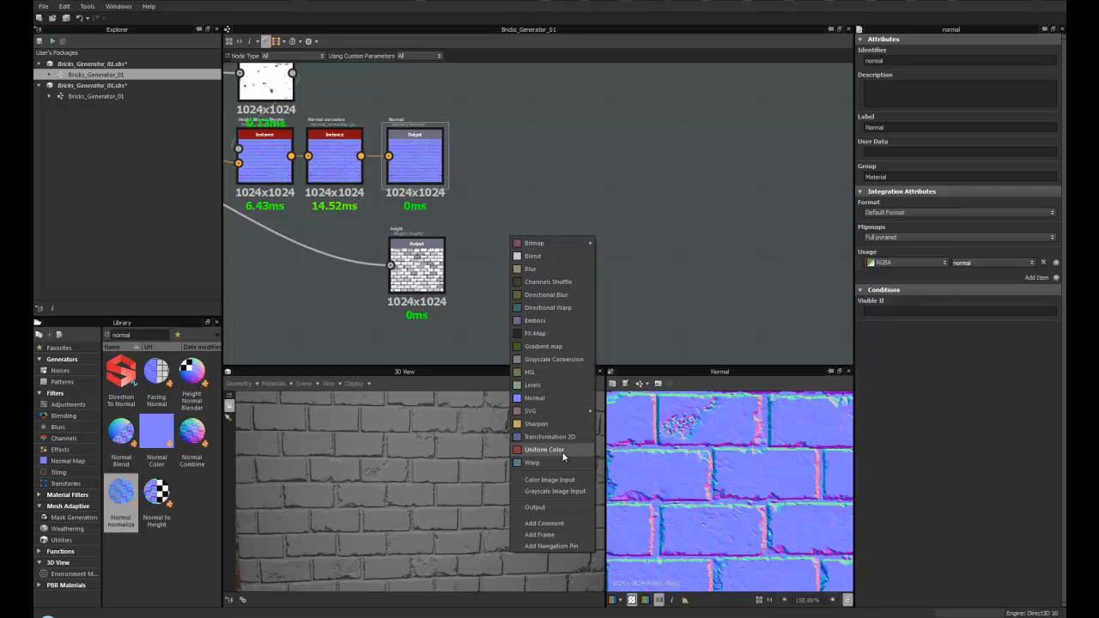
left_click(536, 507)
left_click_drag(485, 222, 507, 252)
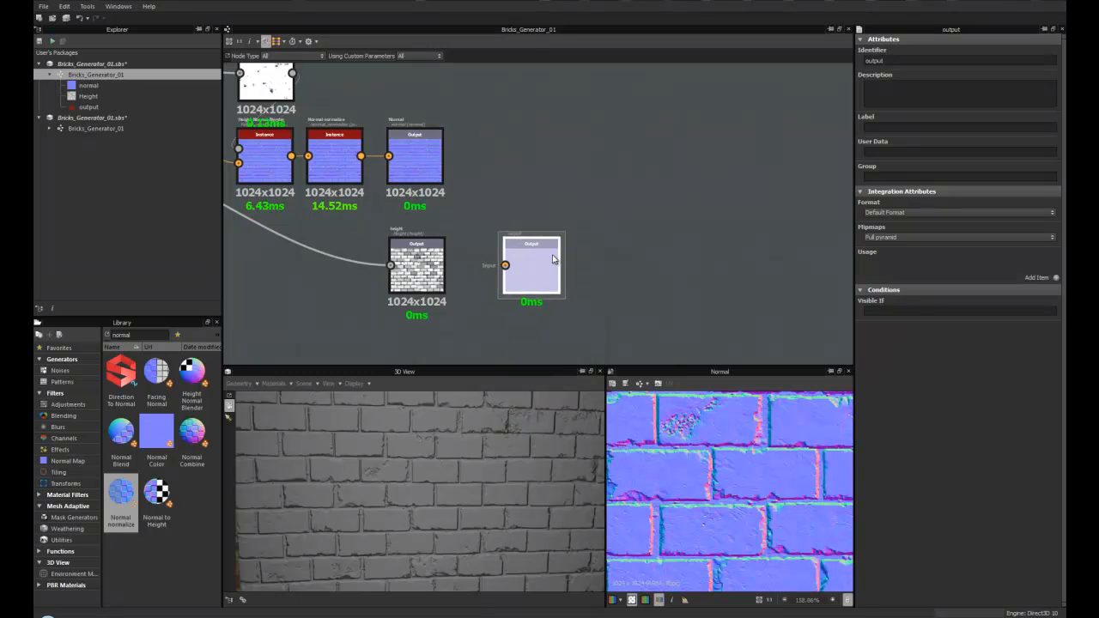
left_click(1056, 278)
left_click(1032, 264)
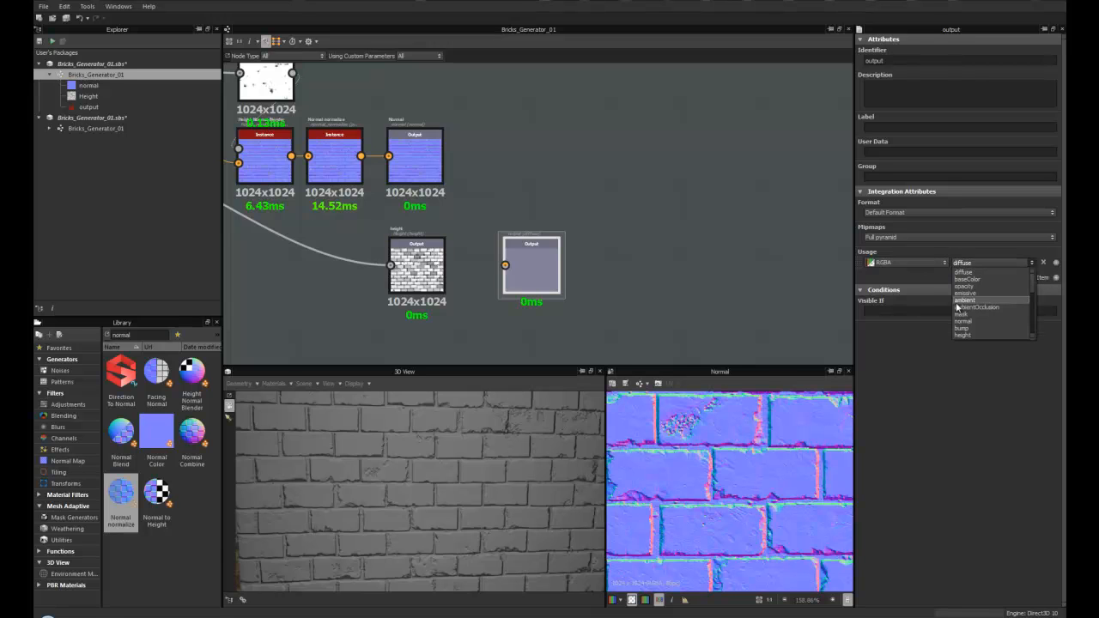
left_click(964, 335)
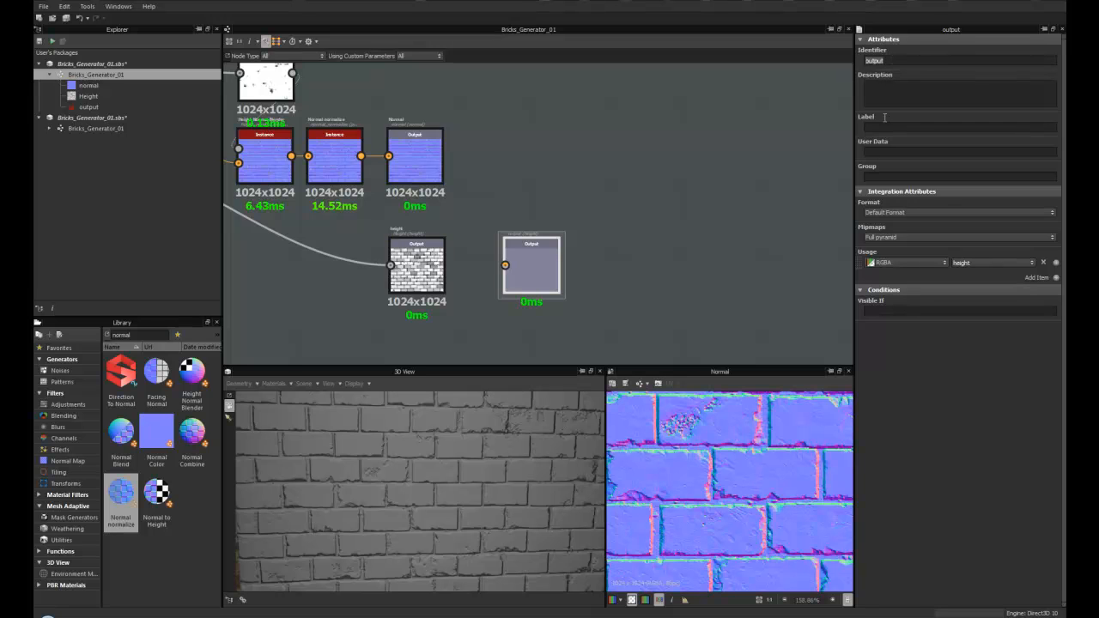
- Compare the normal and height output nodes' attributes, then delete the newly added extra Output node
left_click(416, 245)
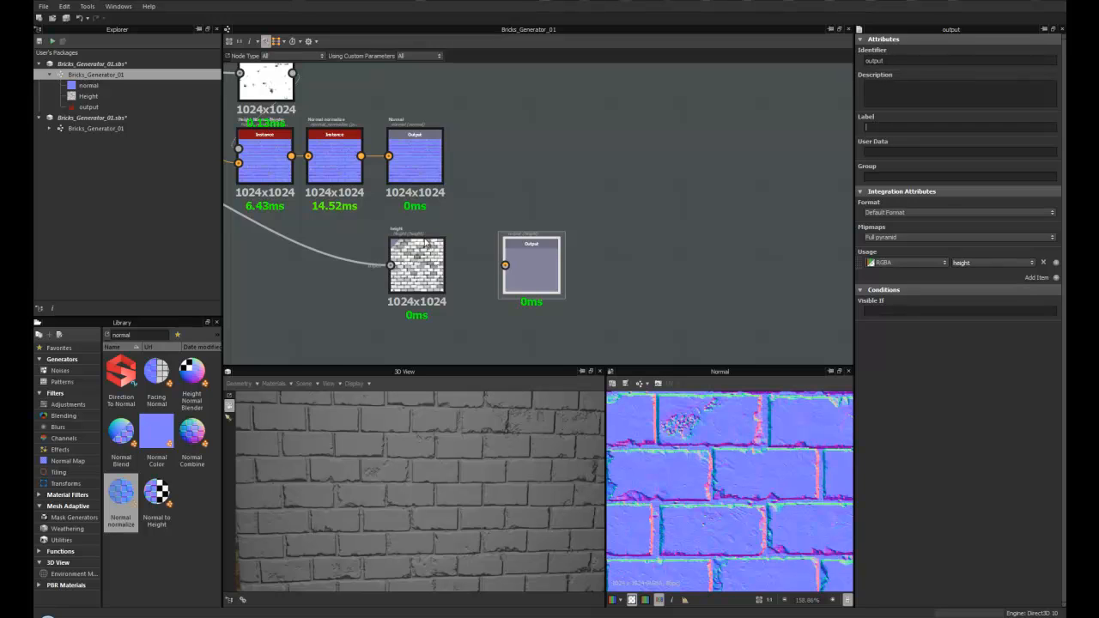
scroll(420, 240, "up", 2)
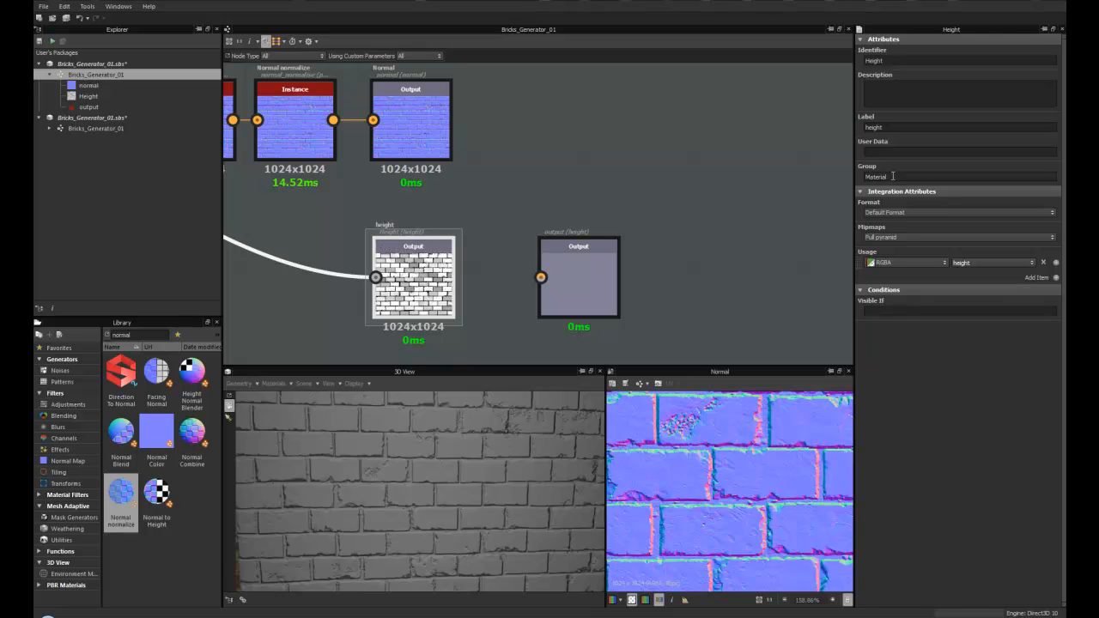
left_click(412, 115)
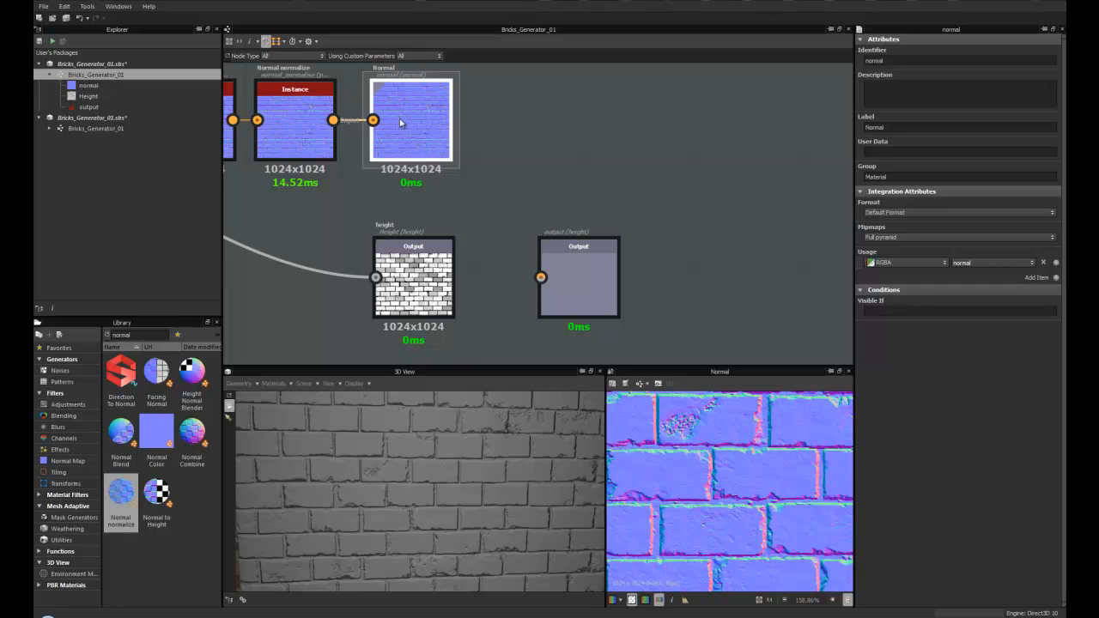
left_click(451, 277)
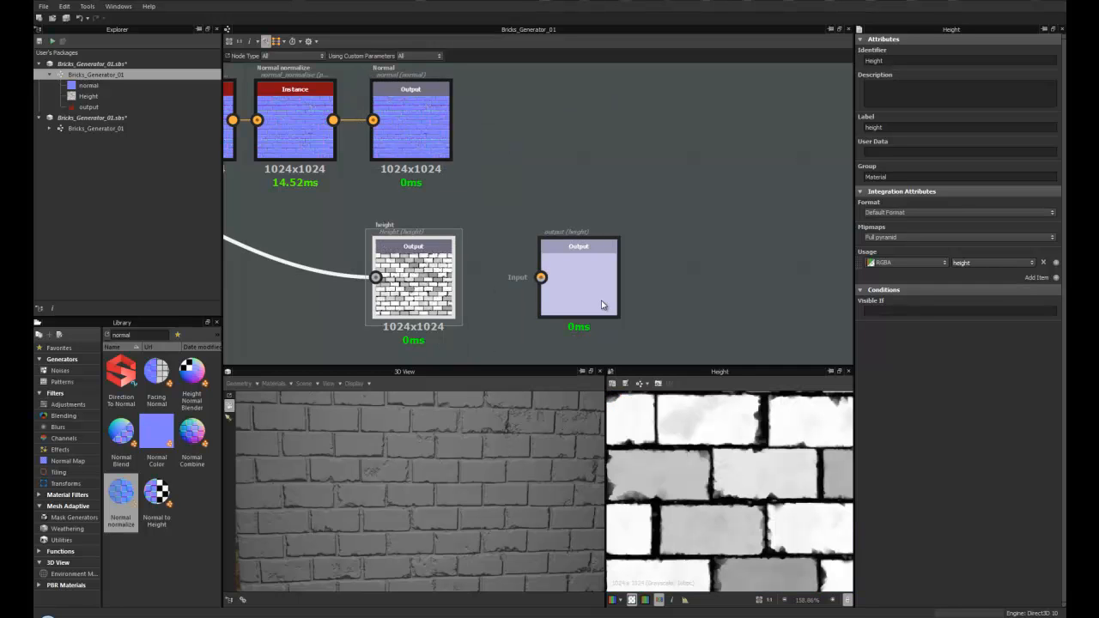
left_click(579, 288)
key("Delete")
- Set the graph's outputs to display in the 3D view
scroll(476, 249, "down", 4)
middle_click_drag(429, 285, 503, 264)
right_click(359, 265)
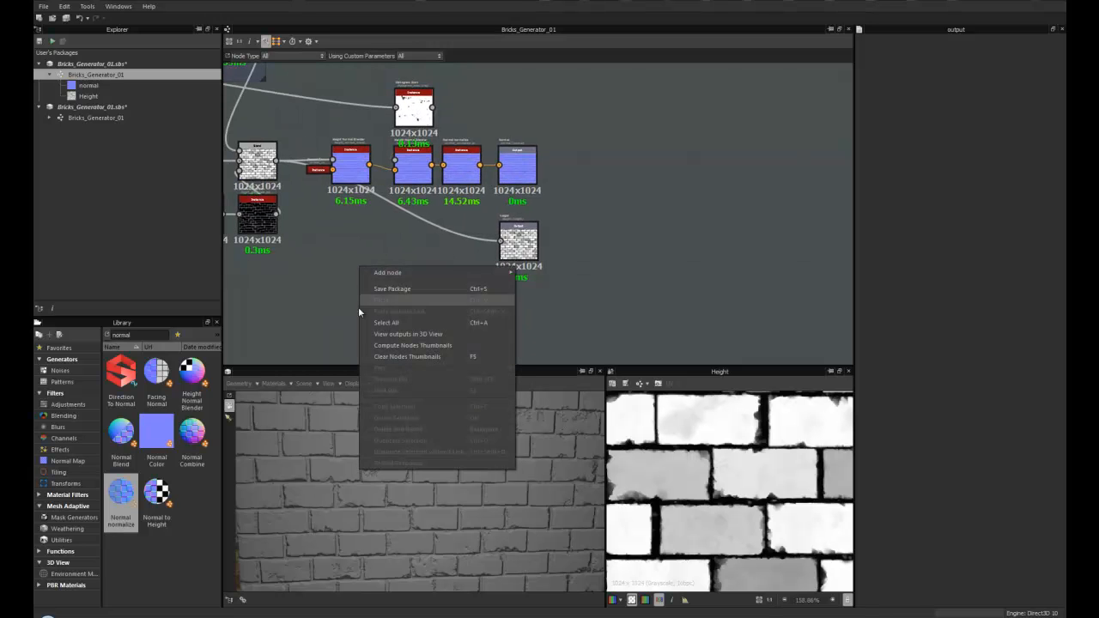
left_click(423, 334)
- Navigate the graph and orbit the 3D view to examine the brick material
scroll(509, 243, "up", 4)
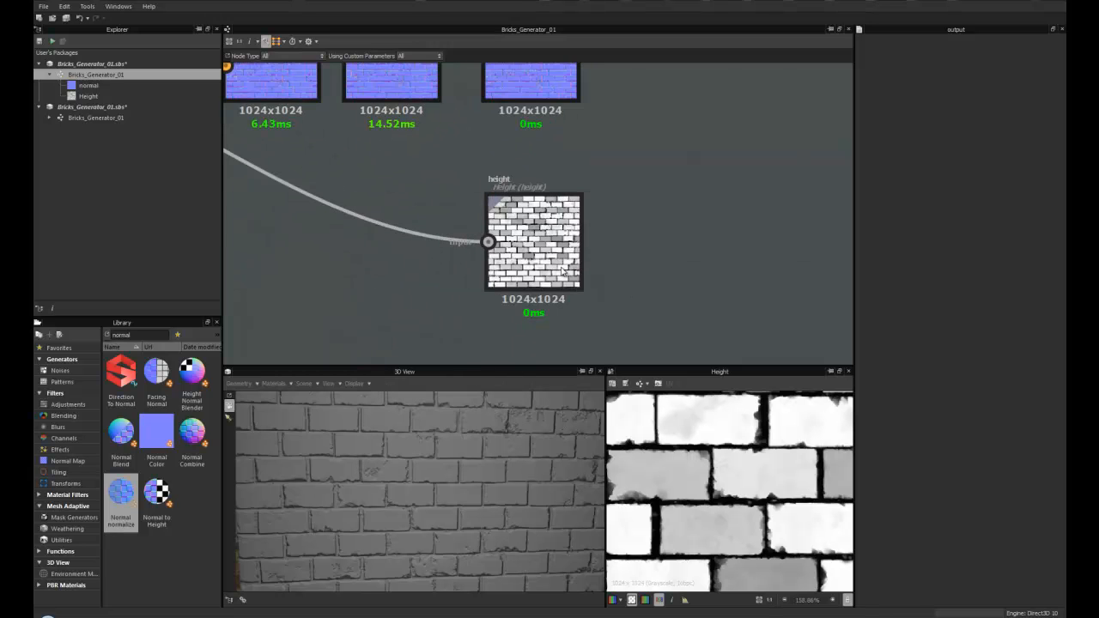
scroll(554, 270, "down", 6)
middle_click_drag(383, 268, 518, 274)
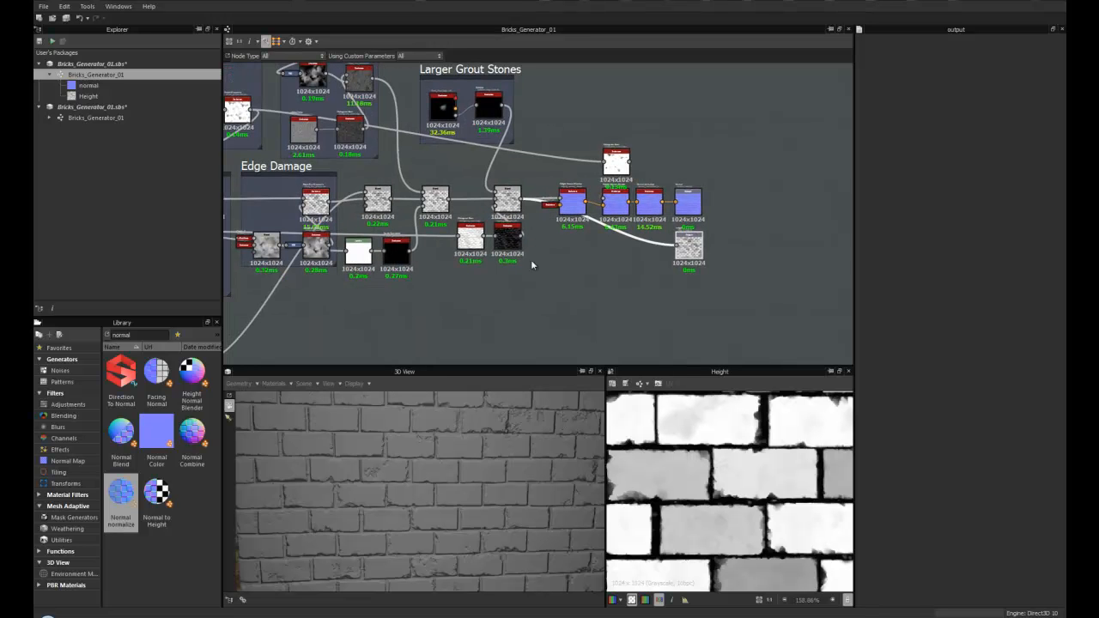
scroll(468, 266, "down", 6)
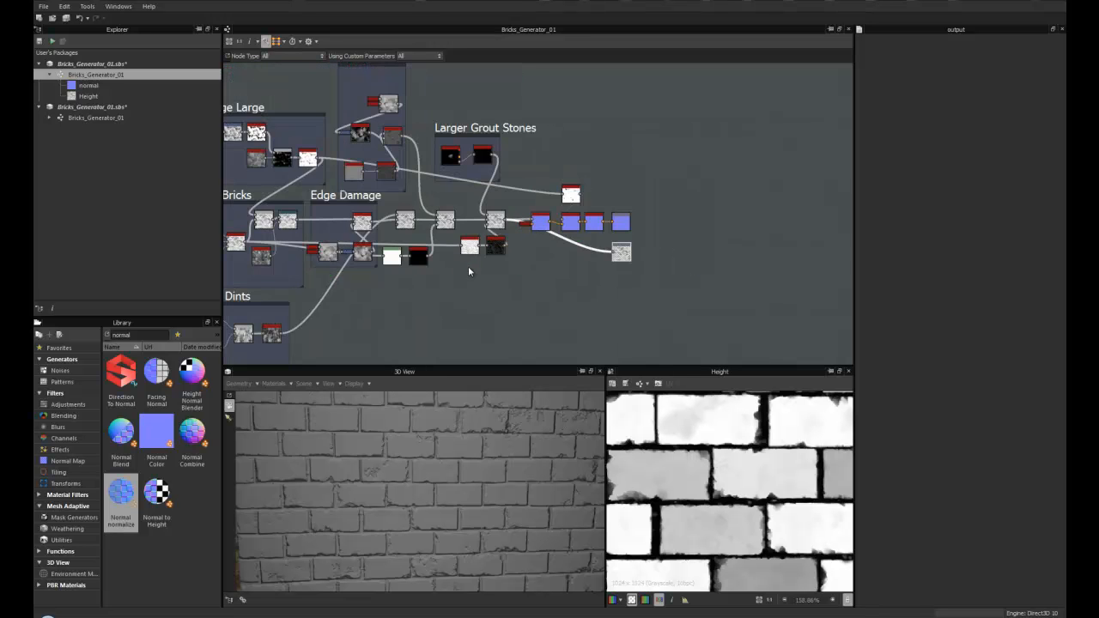
middle_click_drag(568, 269, 506, 279)
scroll(512, 287, "down", 2)
scroll(516, 290, "up", 2)
left_click_drag(396, 454, 388, 426)
- Open the Base_Bricks multi-switch node and set its Input Switch to 3, checking the bricks in 3D
double_click(368, 239)
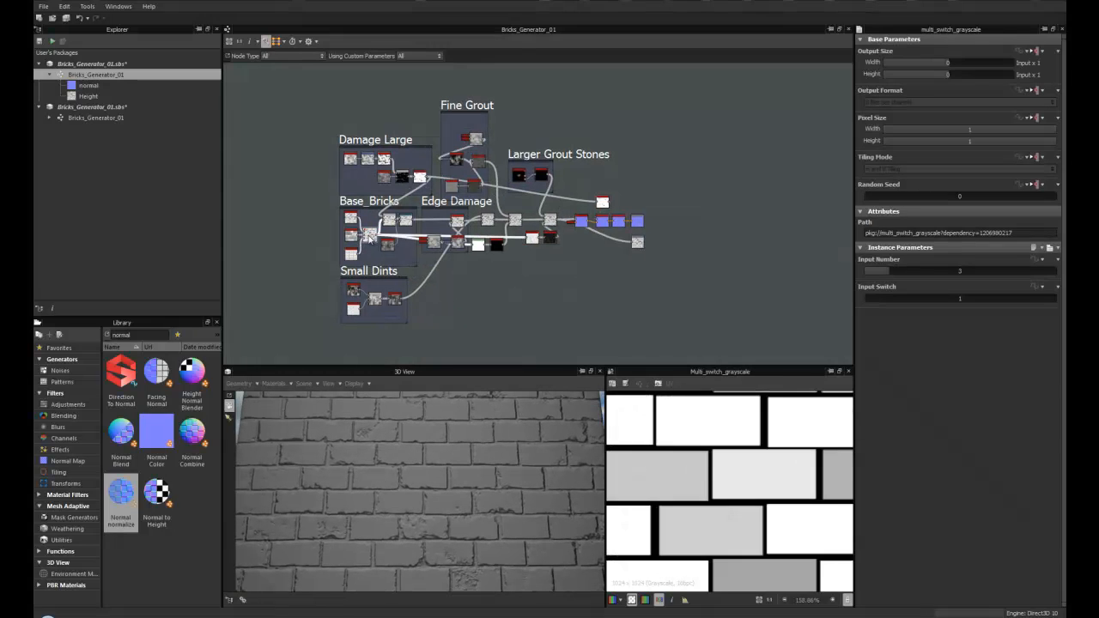
left_click(885, 303)
left_click_drag(527, 451, 352, 401)
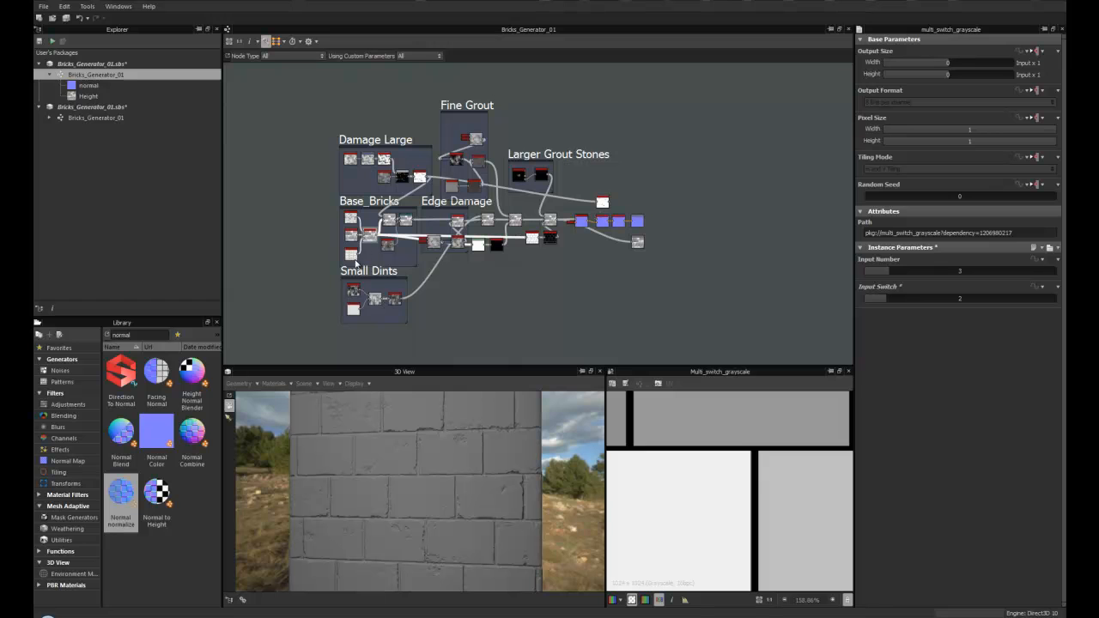
left_click(924, 302)
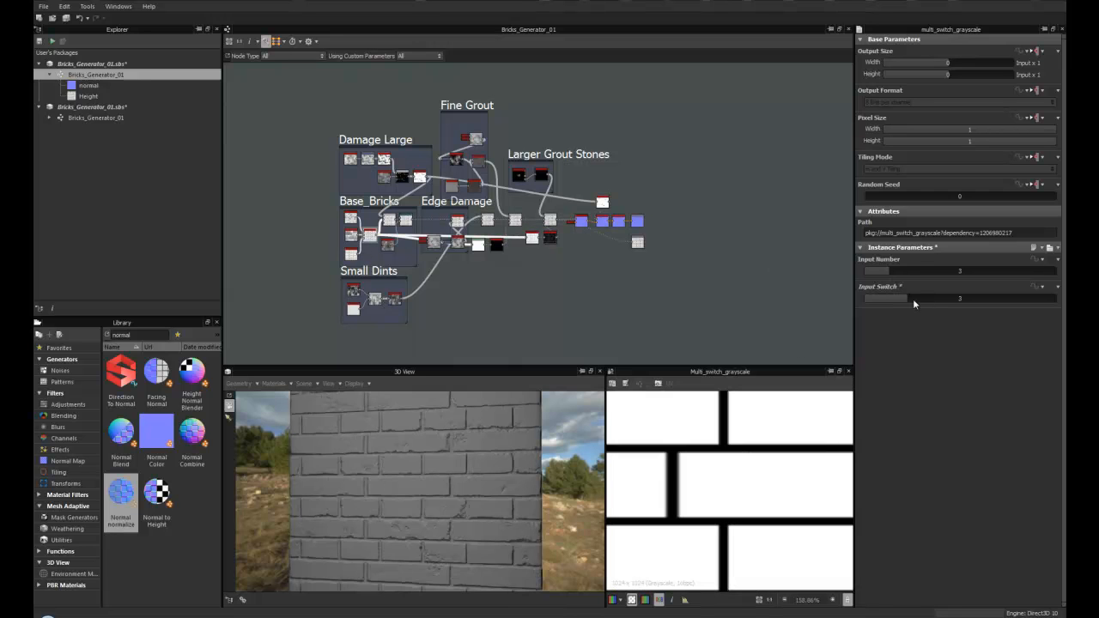
scroll(383, 469, "up", 2)
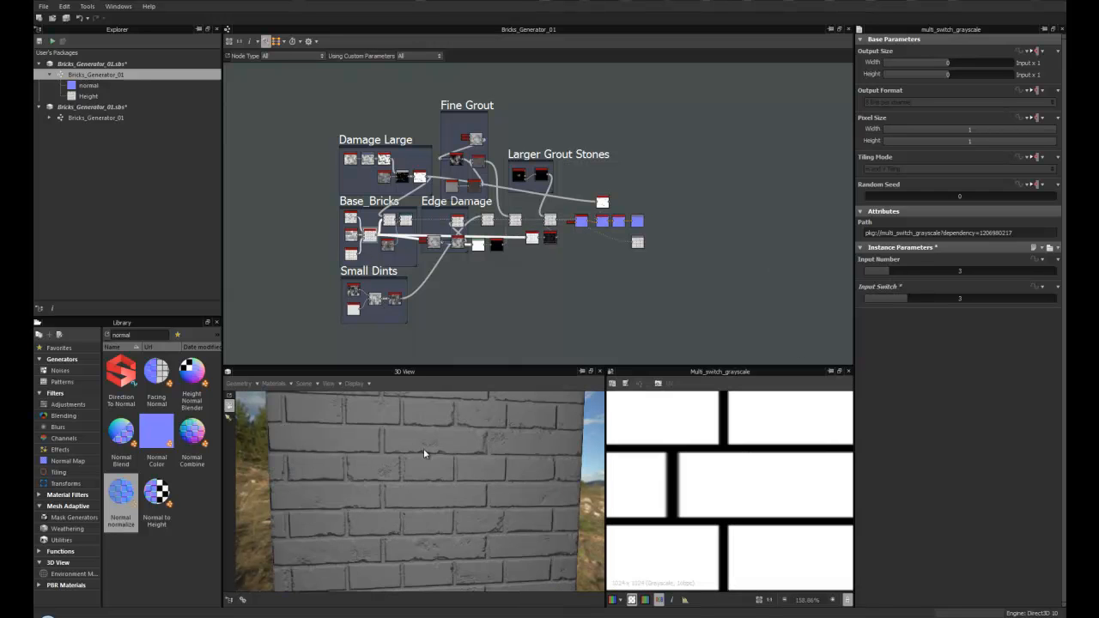
scroll(392, 423, "down", 3)
left_click_drag(461, 389, 441, 418)
scroll(468, 288, "down", 1)
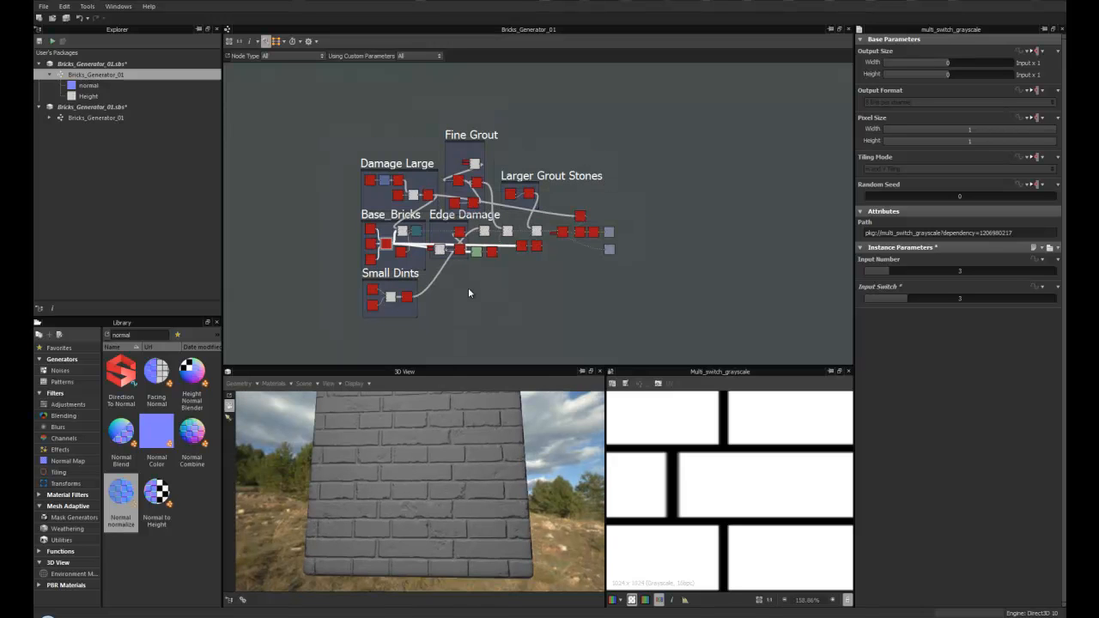
- Open the second package's Bricks_Generator_01 graph and examine its colour and height frames
double_click(97, 117)
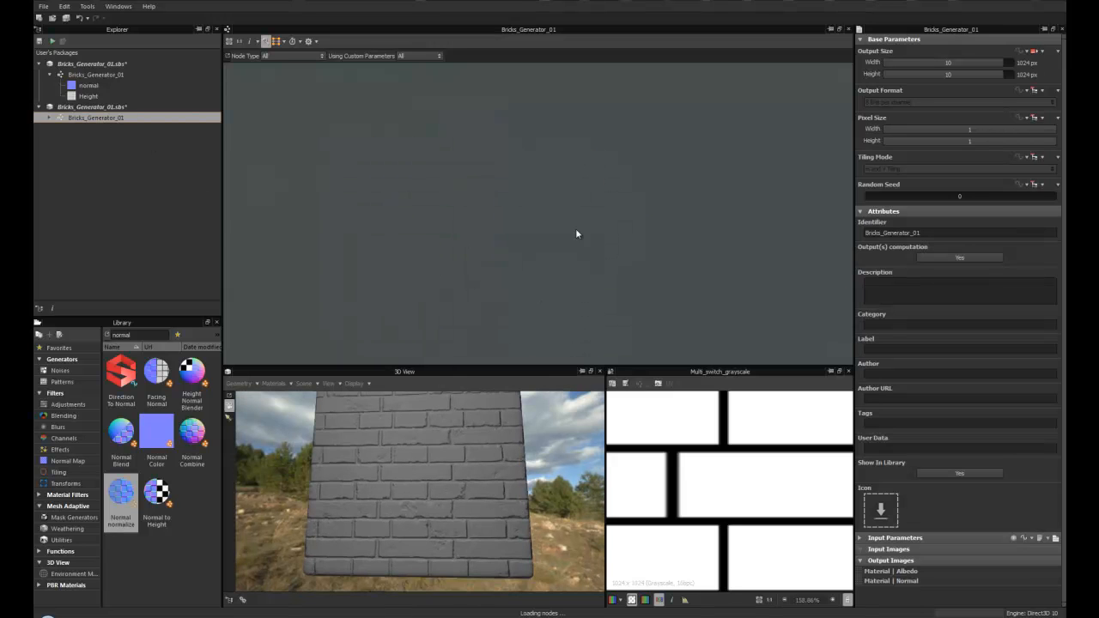
scroll(405, 469, "up", 1)
scroll(368, 294, "up", 5)
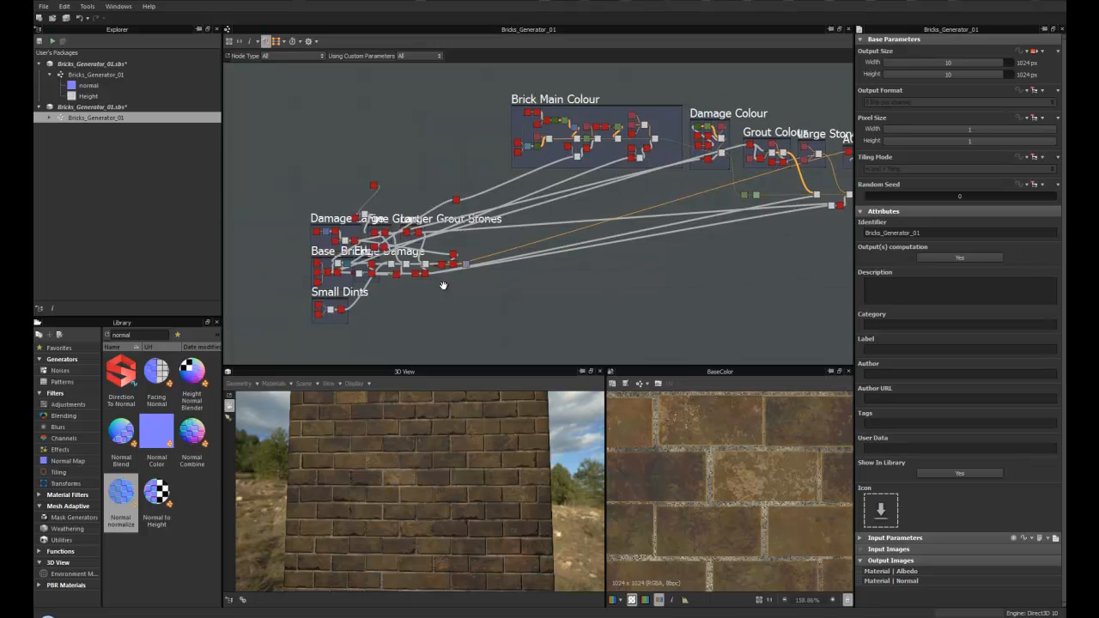
middle_click_drag(348, 247, 482, 178)
scroll(483, 178, "up", 4)
scroll(660, 244, "down", 6)
middle_click_drag(601, 260, 461, 286)
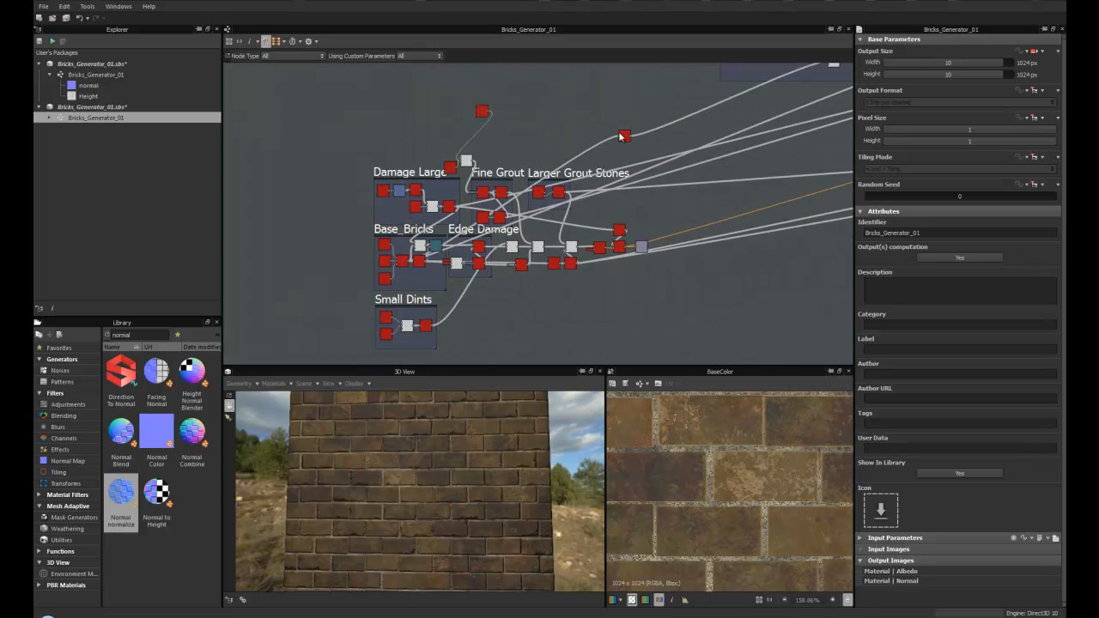
scroll(513, 260, "down", 4)
middle_click_drag(628, 257, 399, 289)
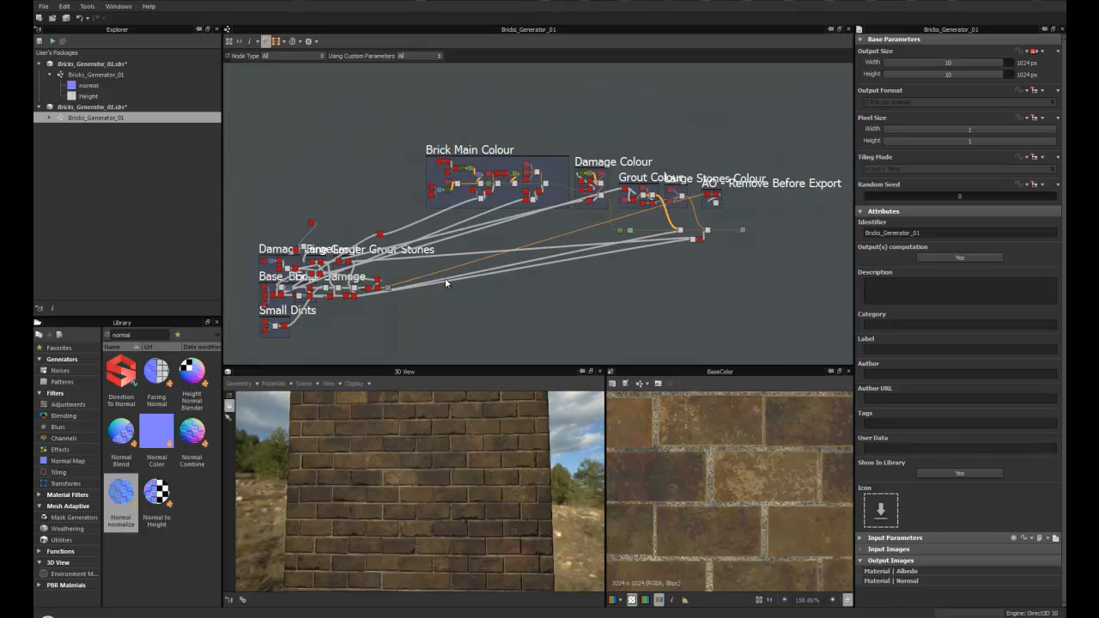
- Return to the first package's graph and delete the stray unconnected node above the frames
double_click(96, 74)
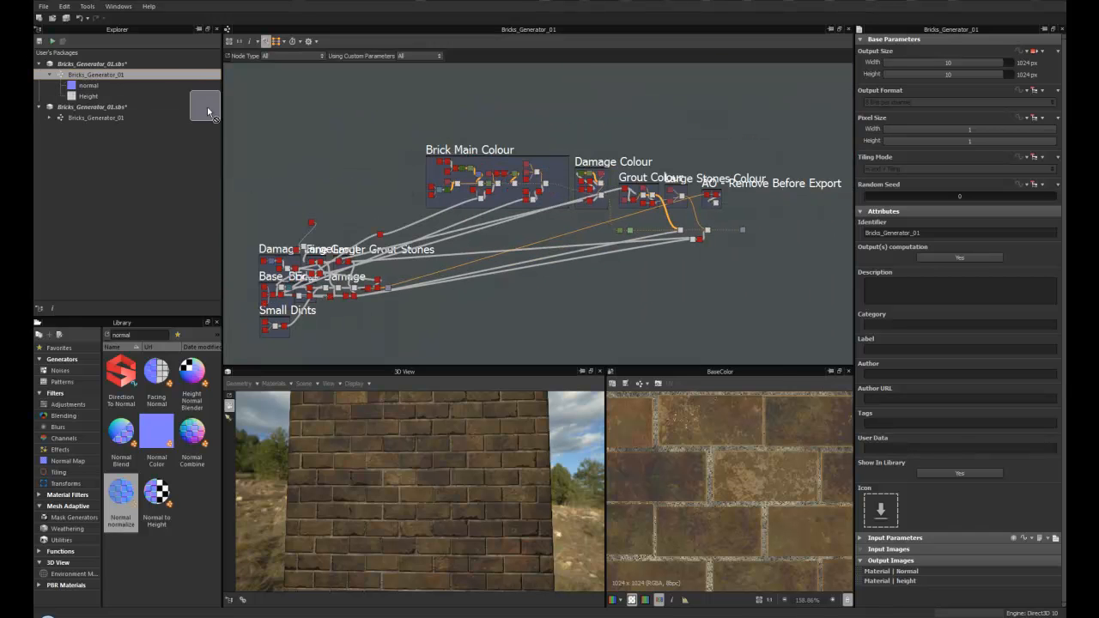
scroll(310, 143, "up", 4)
left_click_drag(279, 130, 311, 257)
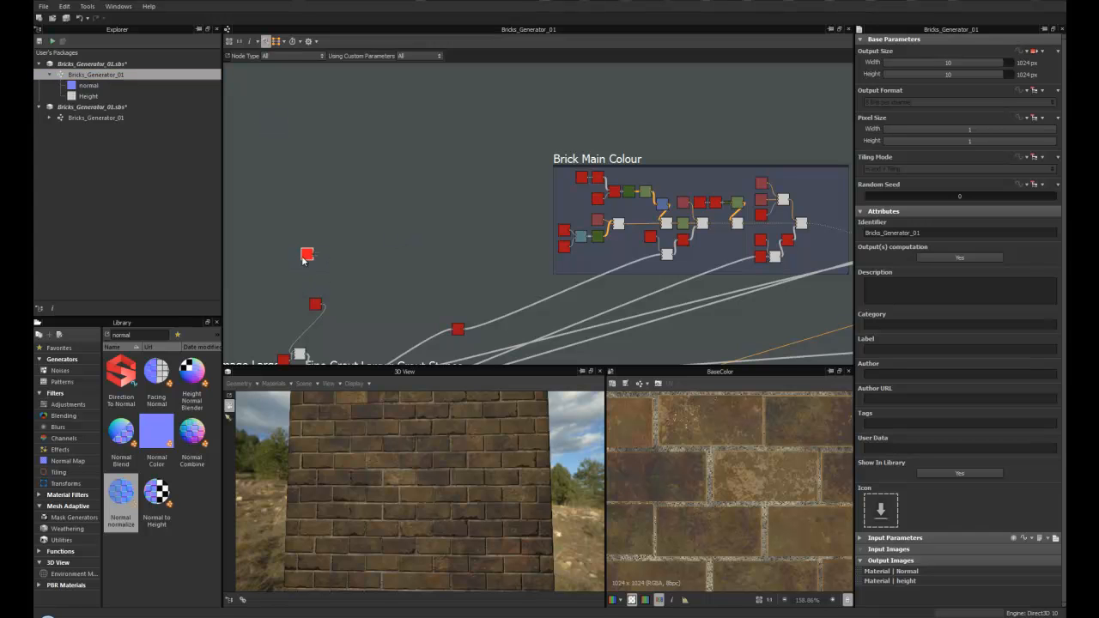
left_click(307, 254)
key("Delete")
- Pan around the height network and orbit the 3D view to examine the material
scroll(438, 292, "down", 3)
middle_click_drag(472, 283, 400, 183)
middle_click_drag(504, 231, 472, 238)
middle_click_drag(324, 277, 433, 228)
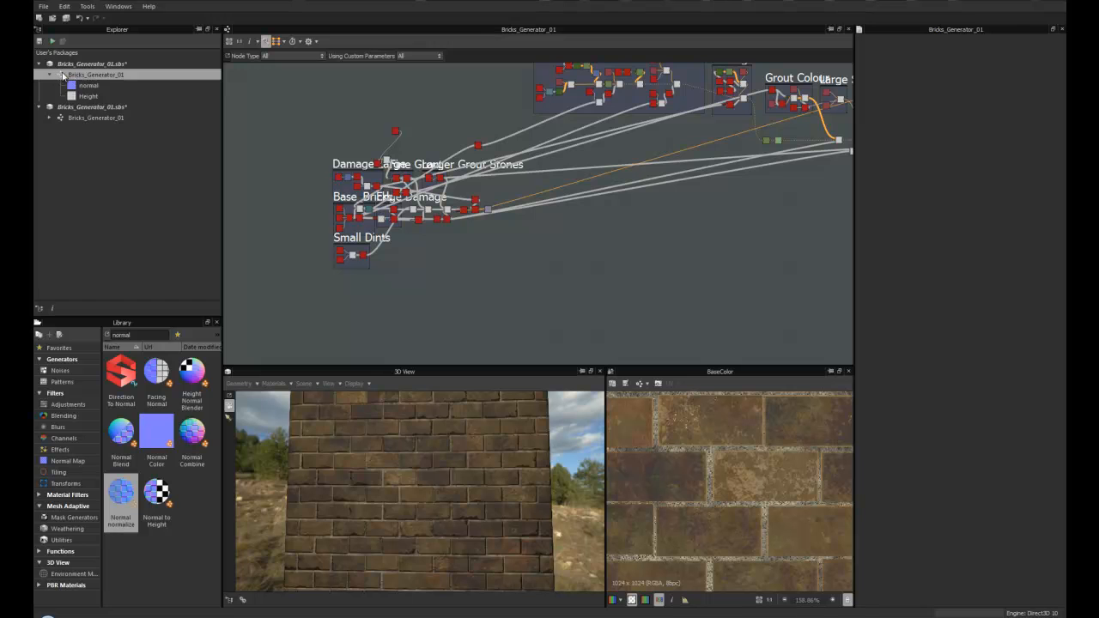
middle_click_drag(373, 98, 319, 152)
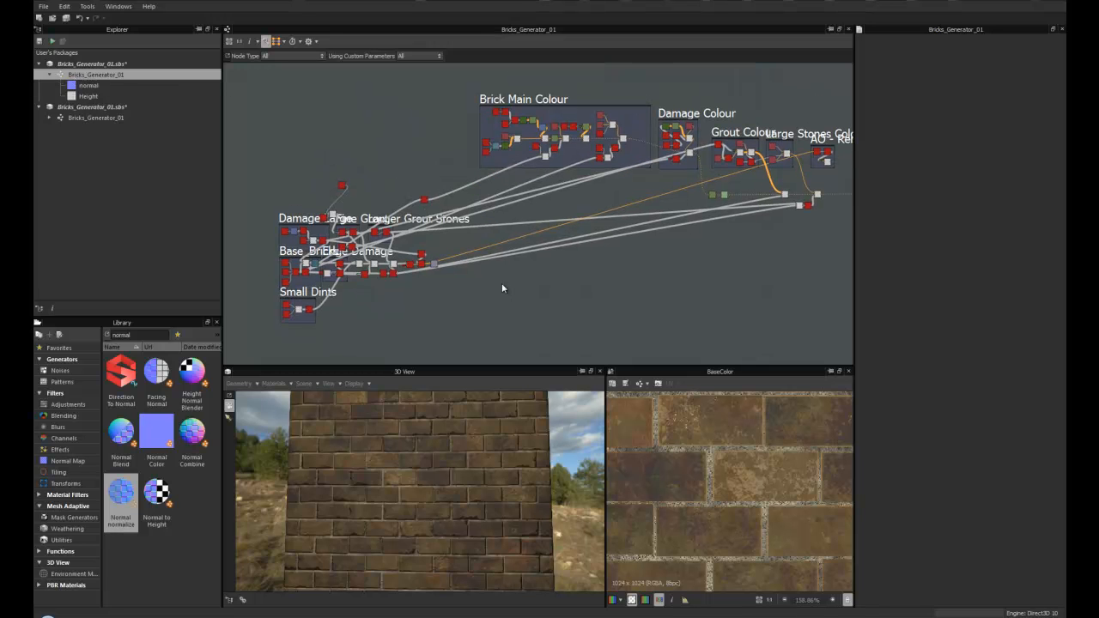
scroll(346, 294, "up", 5)
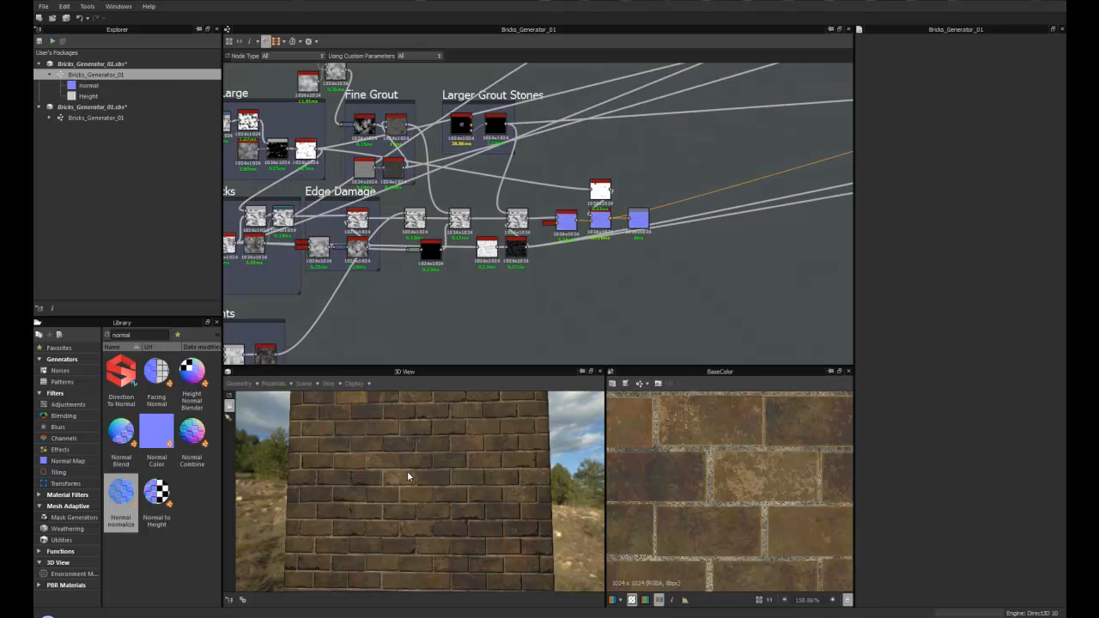
scroll(410, 455, "up", 3)
scroll(408, 481, "down", 3)
left_click_drag(408, 480, 408, 466)
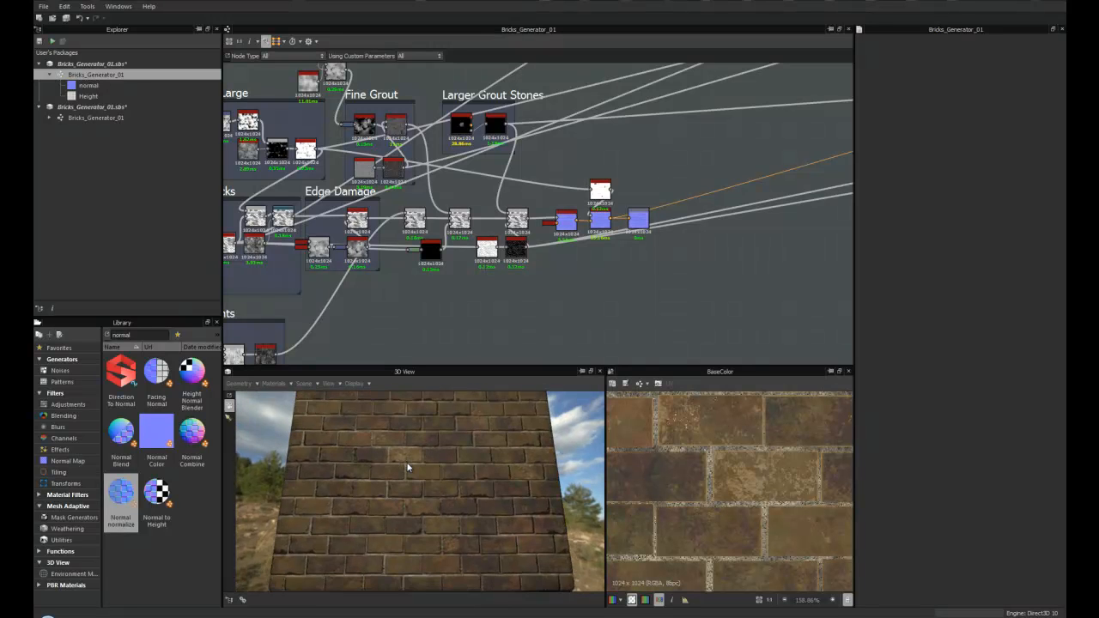
scroll(409, 465, "up", 1)
middle_click_drag(456, 323, 587, 315)
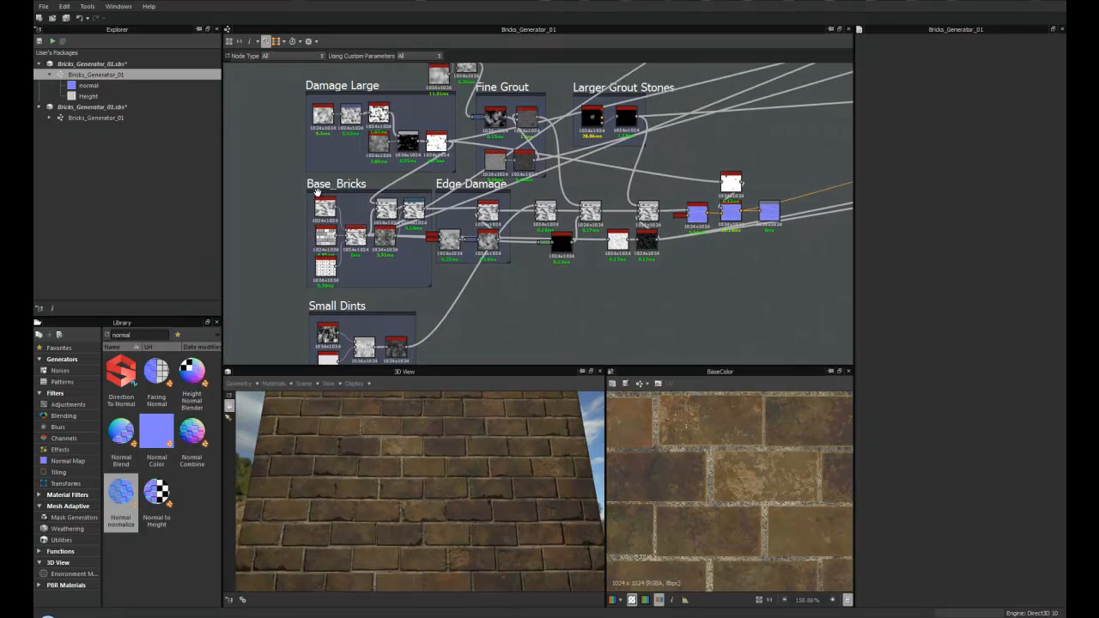
- Open the Base_Bricks multi-switch node and set its Input Switch to 2, then back to 3
double_click(354, 237)
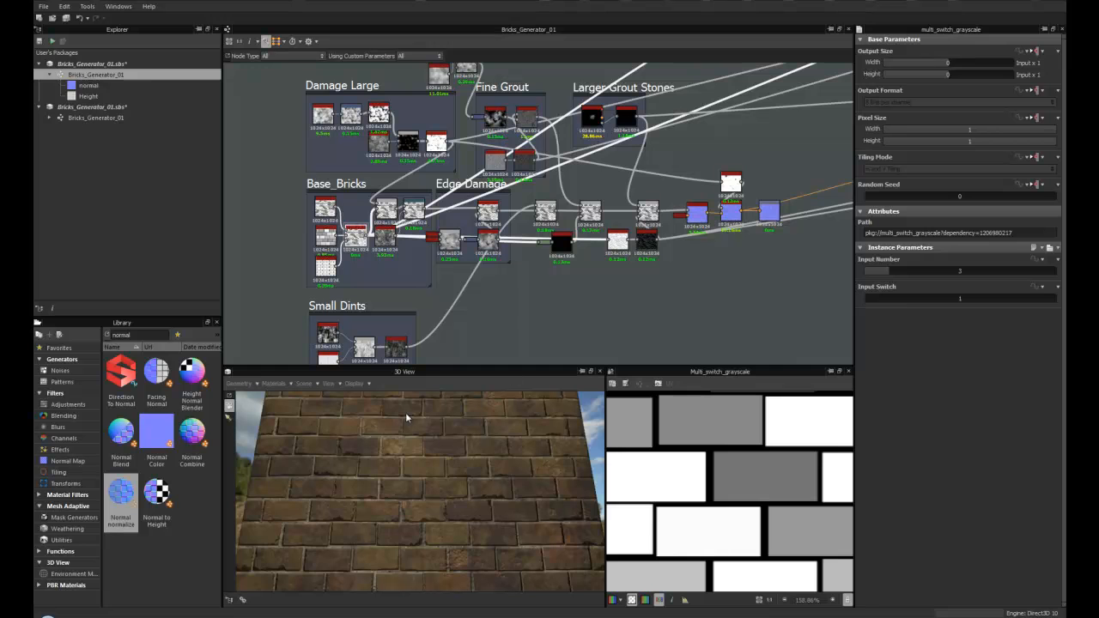
left_click_drag(874, 298, 884, 299)
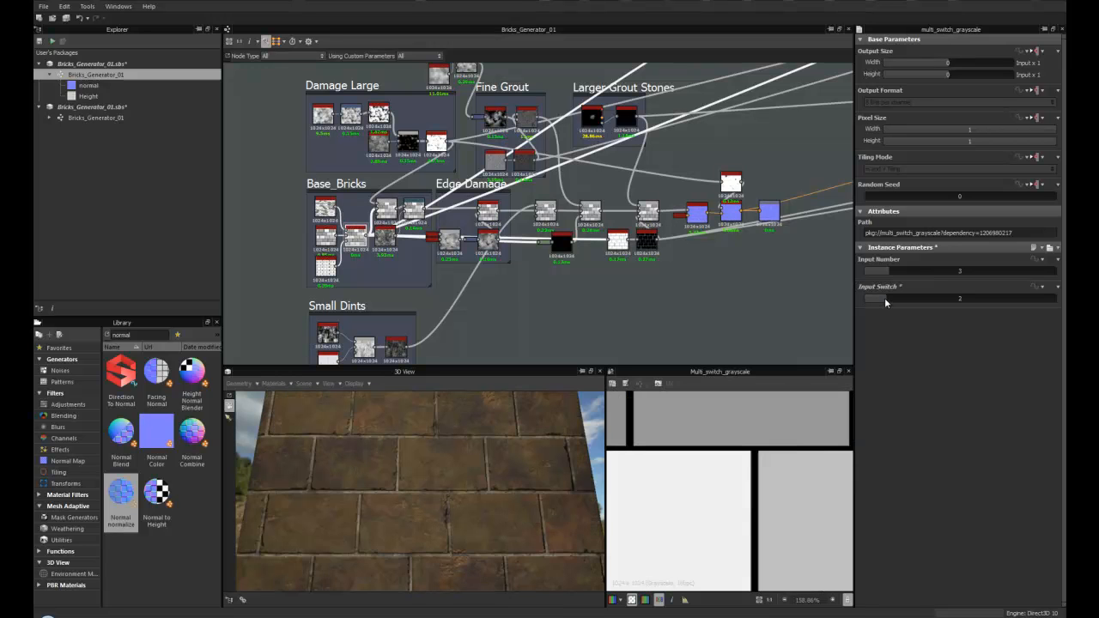
left_click_drag(397, 455, 373, 416)
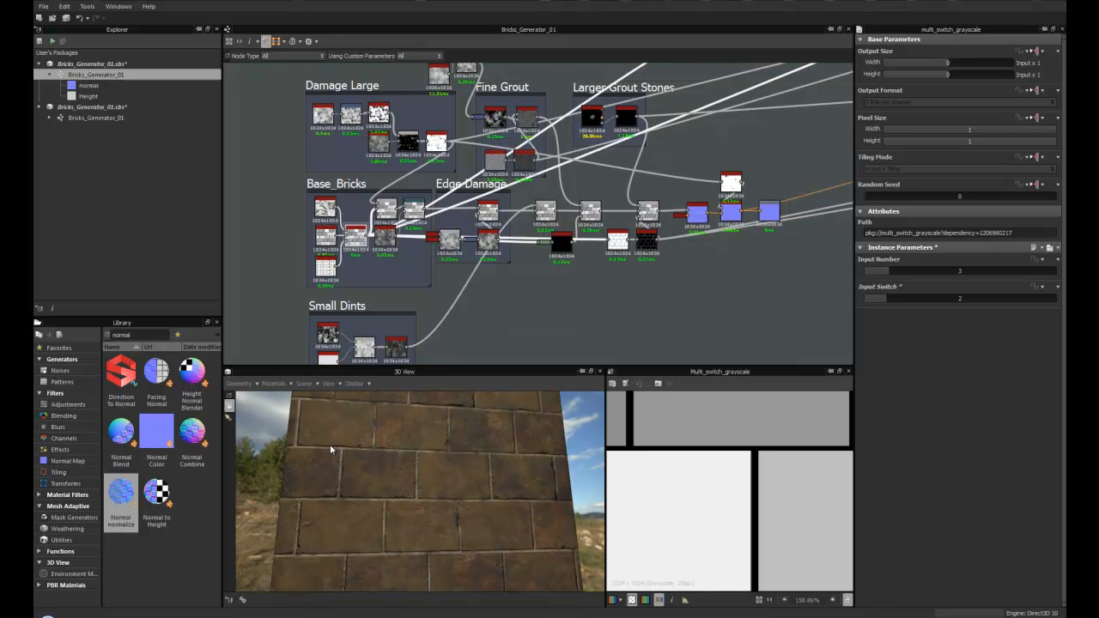
middle_click_drag(408, 305, 414, 286)
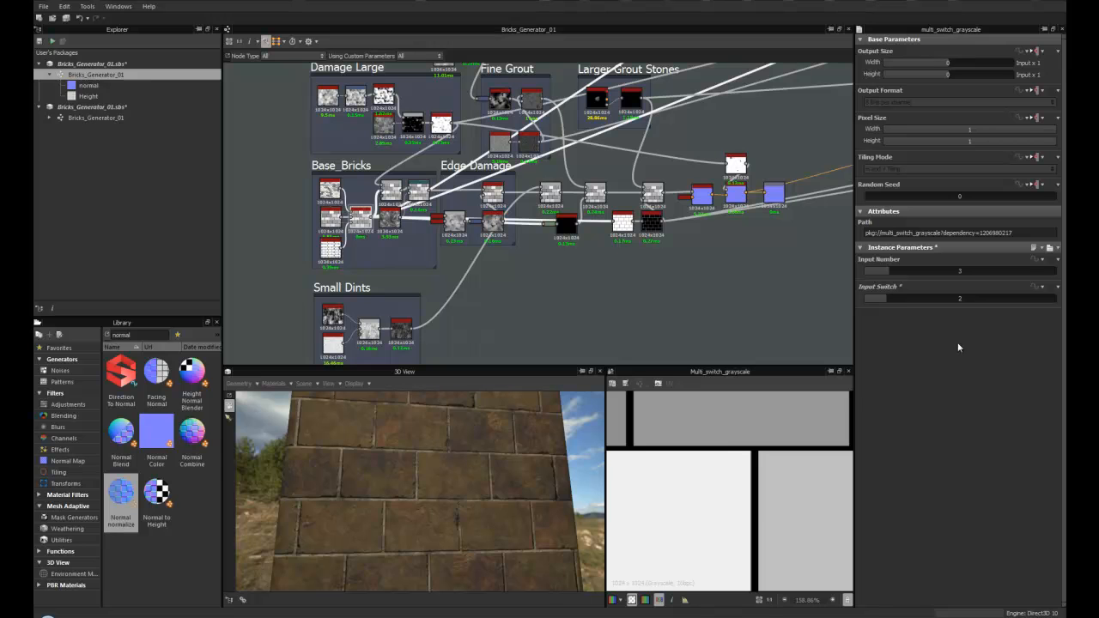
left_click_drag(901, 300, 902, 301)
- Zoom into the Damage Large frame and open the Invert Grayscale node to inspect it
left_click_drag(468, 449, 411, 461)
scroll(515, 308, "down", 2)
middle_click_drag(514, 312, 347, 349)
middle_click_drag(363, 286, 534, 308)
scroll(407, 199, "up", 3)
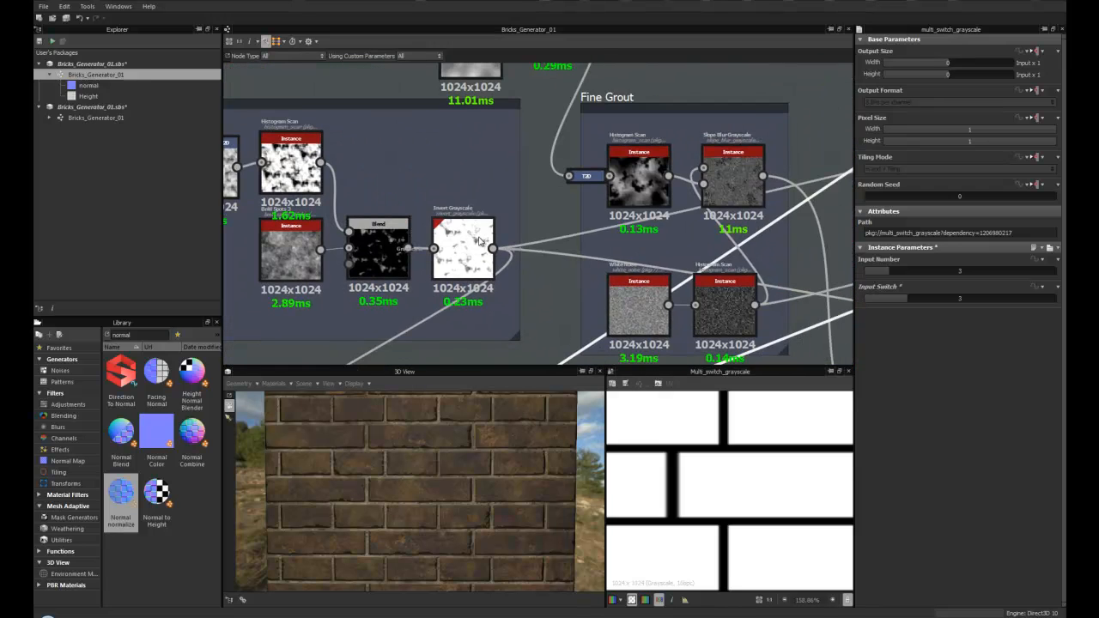
double_click(481, 242)
- Pan across the Damage Colour, Grout Colour and Brick Main Colour frames to examine their networks
middle_click_drag(667, 252, 414, 266)
scroll(417, 267, "down", 2)
mouse_move(327, 266)
middle_mouse_down()
mouse_move(581, 214)
mouse_move(335, 278)
middle_mouse_up()
middle_click_drag(576, 212, 287, 285)
middle_click_drag(686, 186, 332, 277)
middle_click_drag(579, 223, 449, 244)
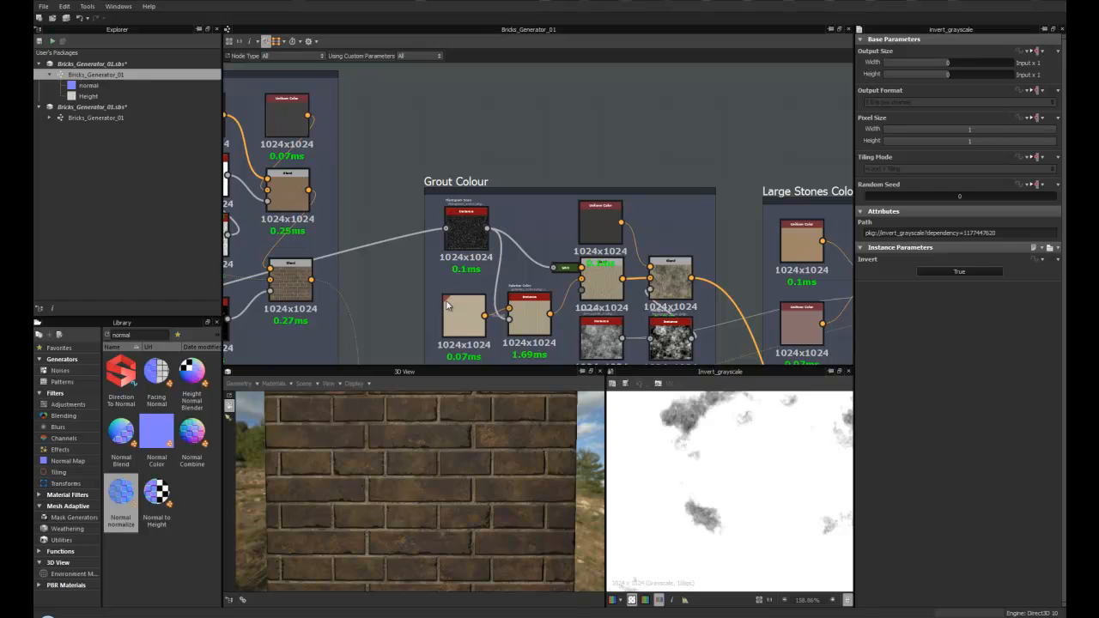
scroll(356, 282, "down", 3)
middle_click_drag(359, 284, 579, 266)
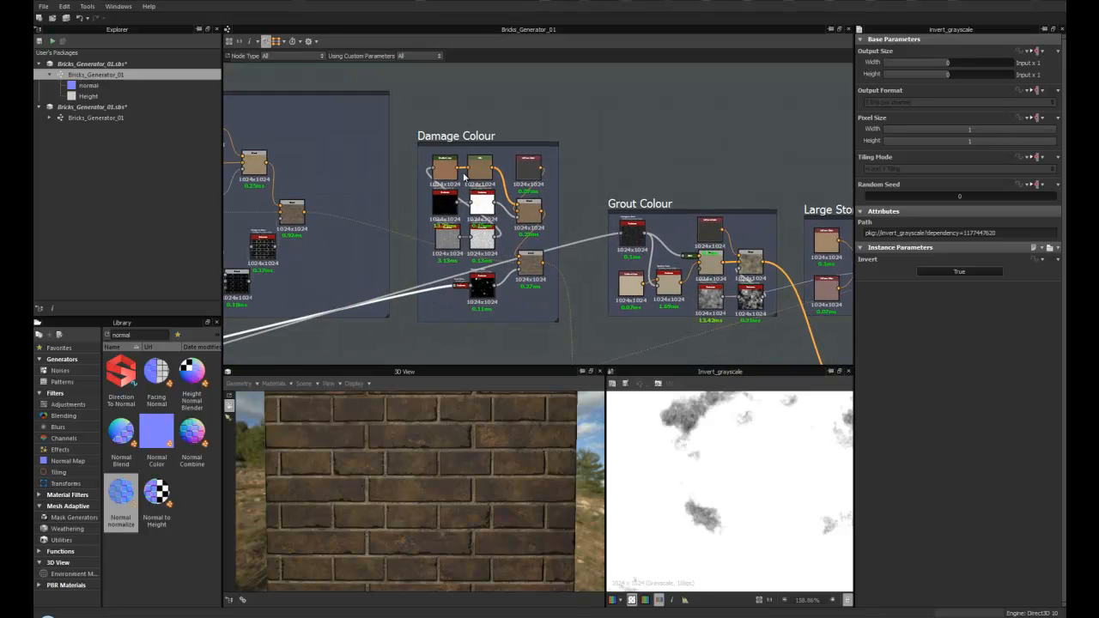
scroll(504, 286, "up", 3)
middle_click_drag(540, 255, 426, 329)
scroll(435, 305, "down", 2)
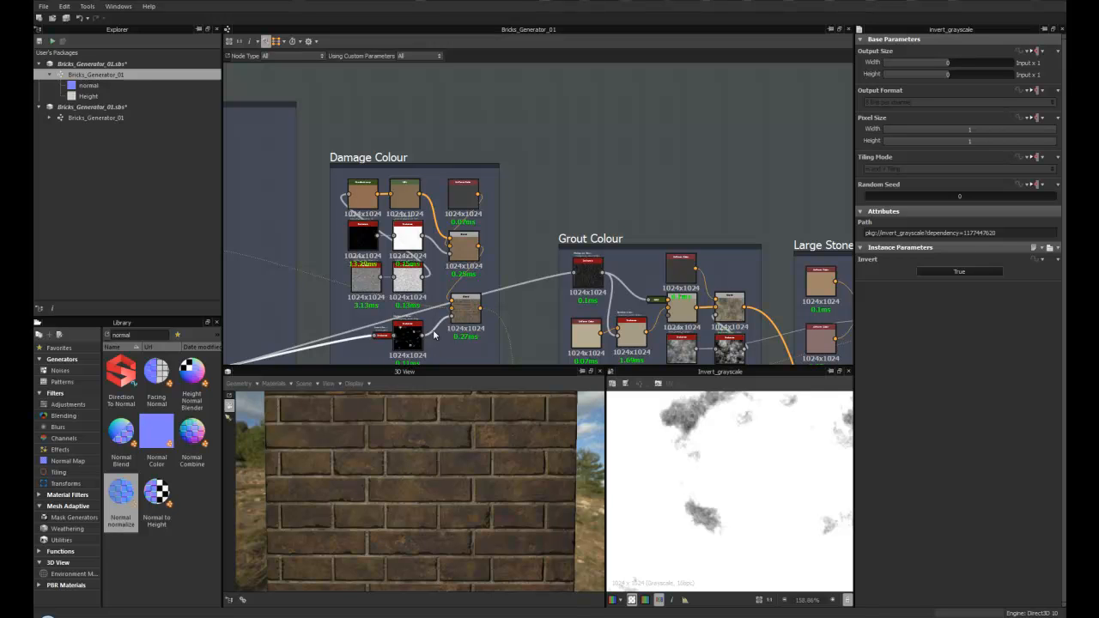
scroll(397, 279, "up", 3)
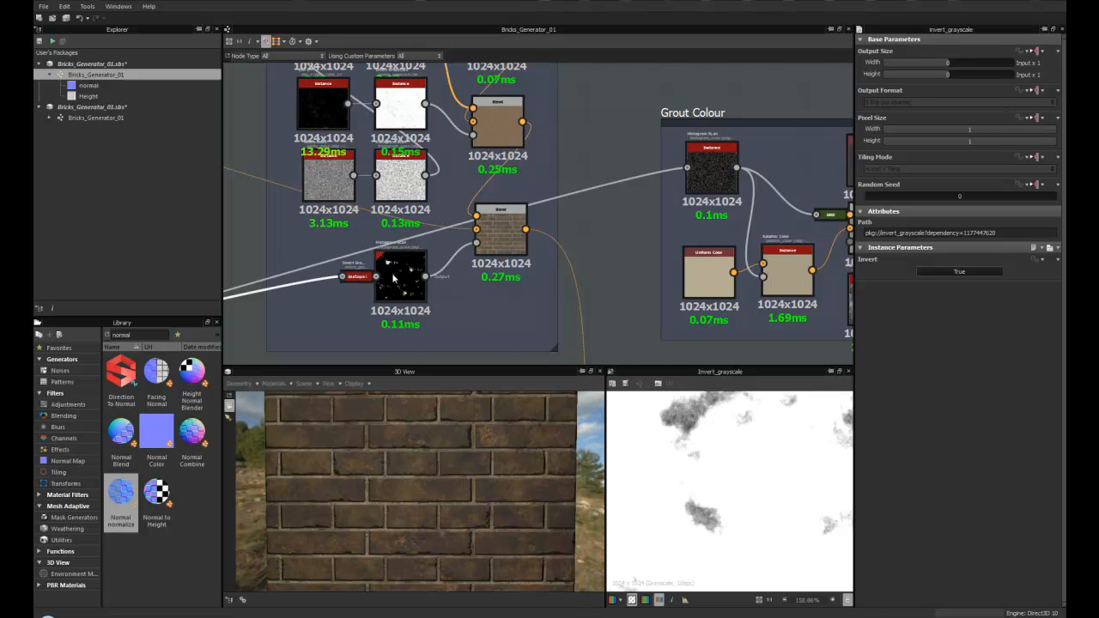
scroll(421, 314, "down", 4)
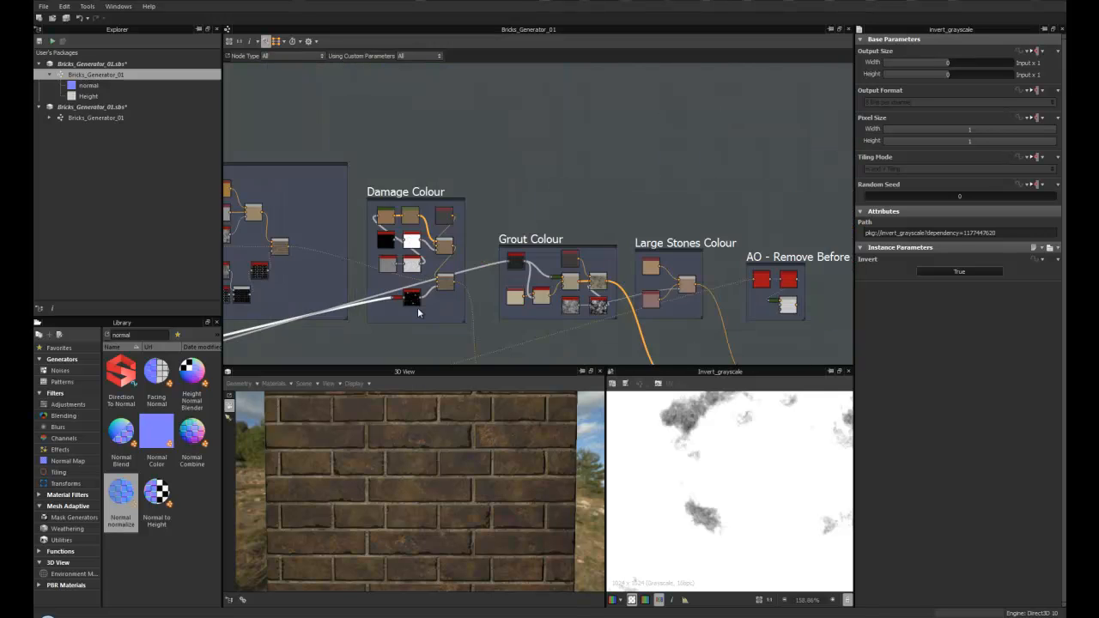
middle_click_drag(317, 306, 384, 279)
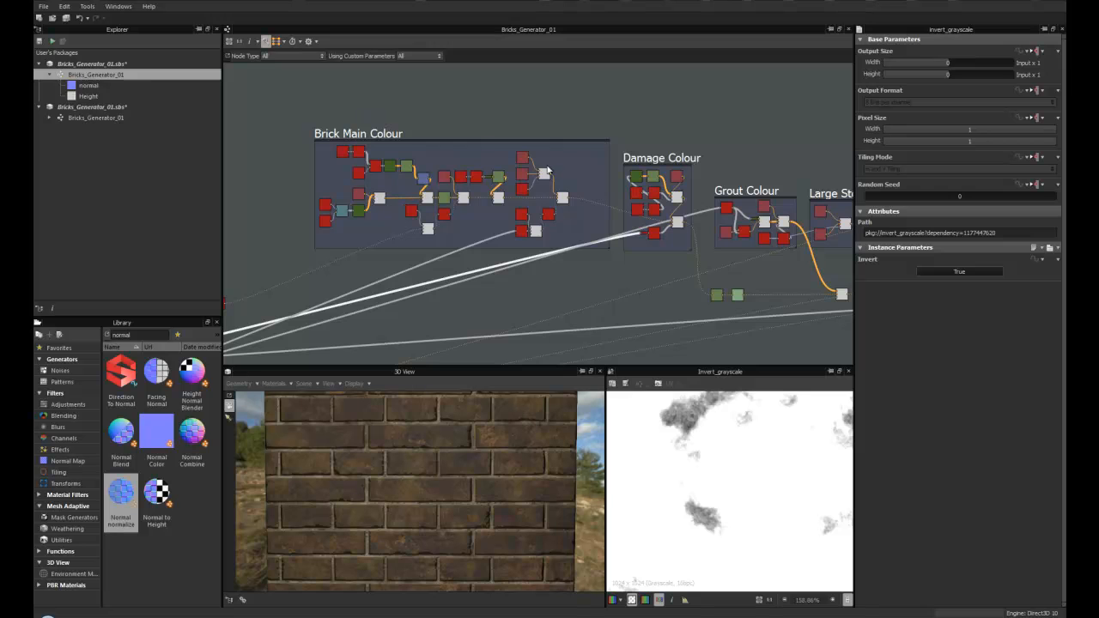
- Zoom out over the whole graph and orbit and zoom the 3D view to examine the brick material
scroll(506, 282, "down", 3)
middle_click_drag(585, 349, 519, 241)
scroll(519, 240, "down", 2)
middle_click_drag(406, 294, 468, 256)
left_click_drag(415, 510, 411, 479)
middle_click_drag(573, 256, 508, 300)
left_click_drag(410, 473, 400, 505)
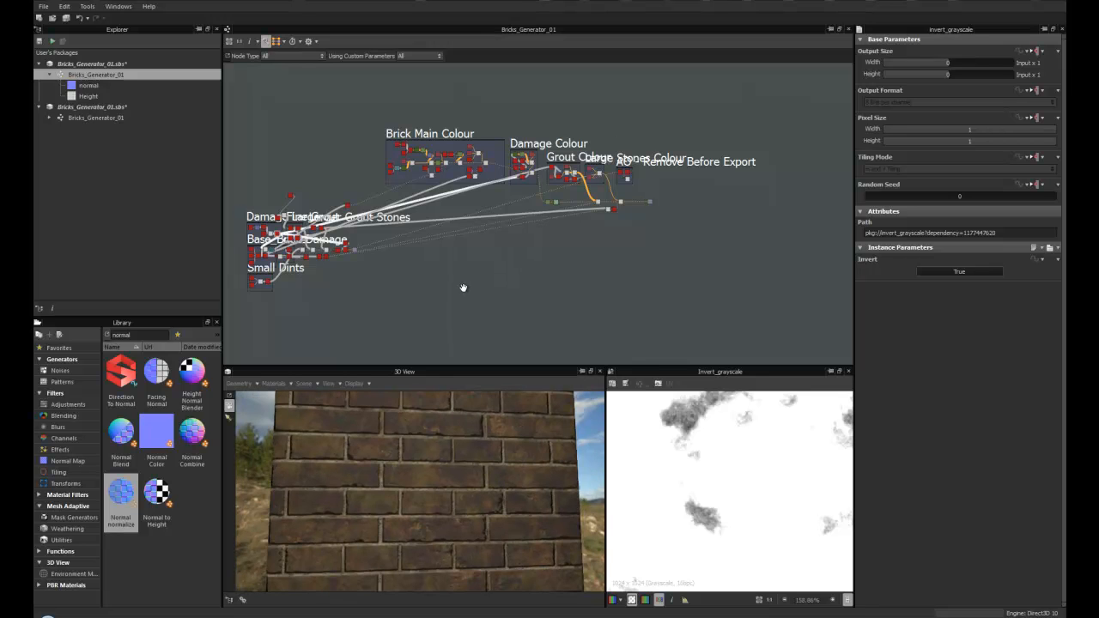
middle_click_drag(439, 288, 478, 287)
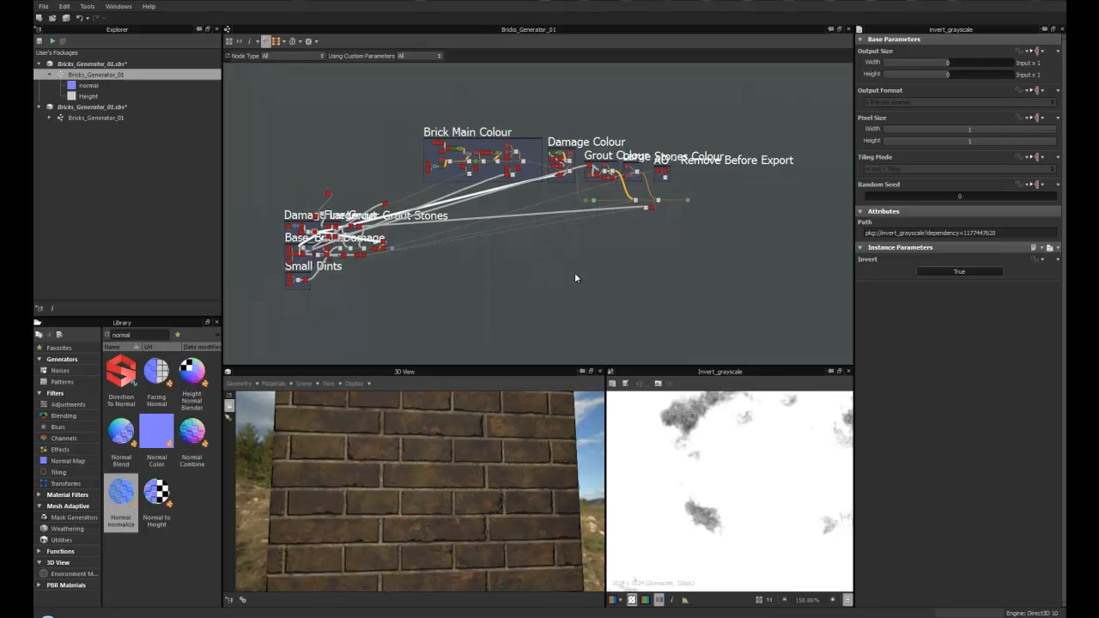
scroll(398, 437, "up", 5)
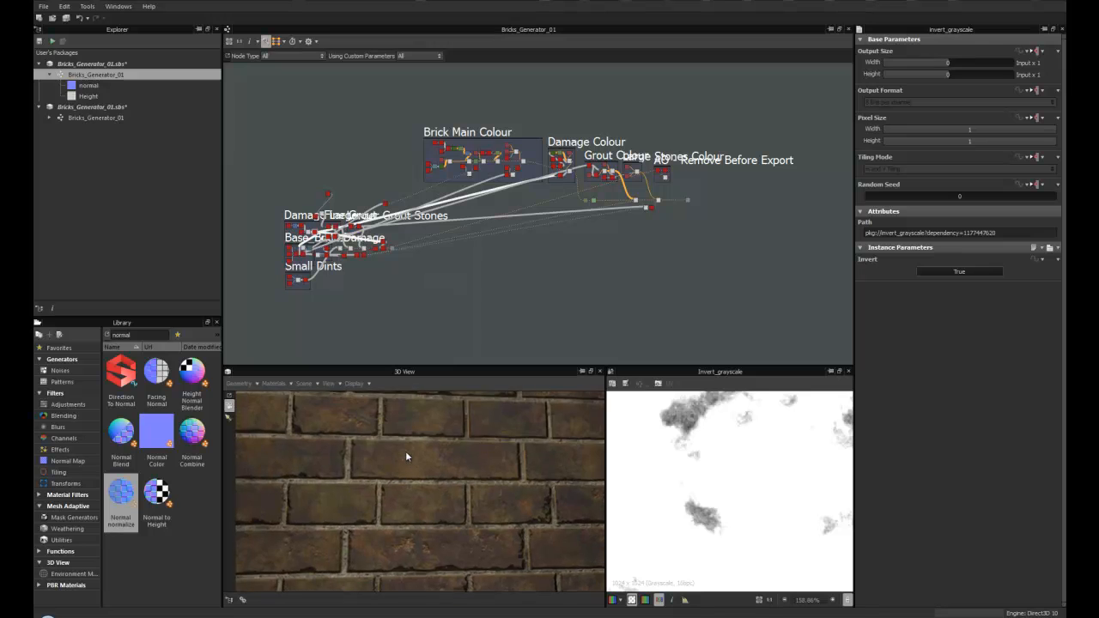
scroll(405, 450, "down", 5)
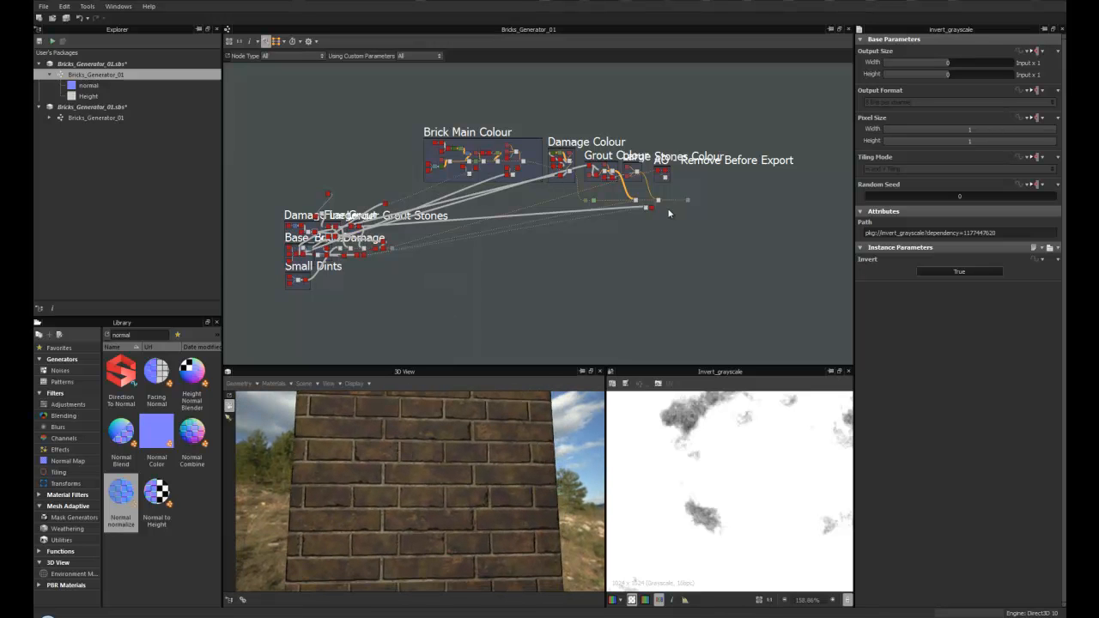
scroll(666, 193, "up", 5)
scroll(464, 250, "down", 5)
- Zoom into the Damage Large, Base_Bricks, Edge Damage and Small Dints frames to examine the height network
middle_click_drag(439, 251, 608, 238)
scroll(608, 238, "down", 2)
scroll(542, 241, "up", 4)
middle_click_drag(463, 247, 682, 210)
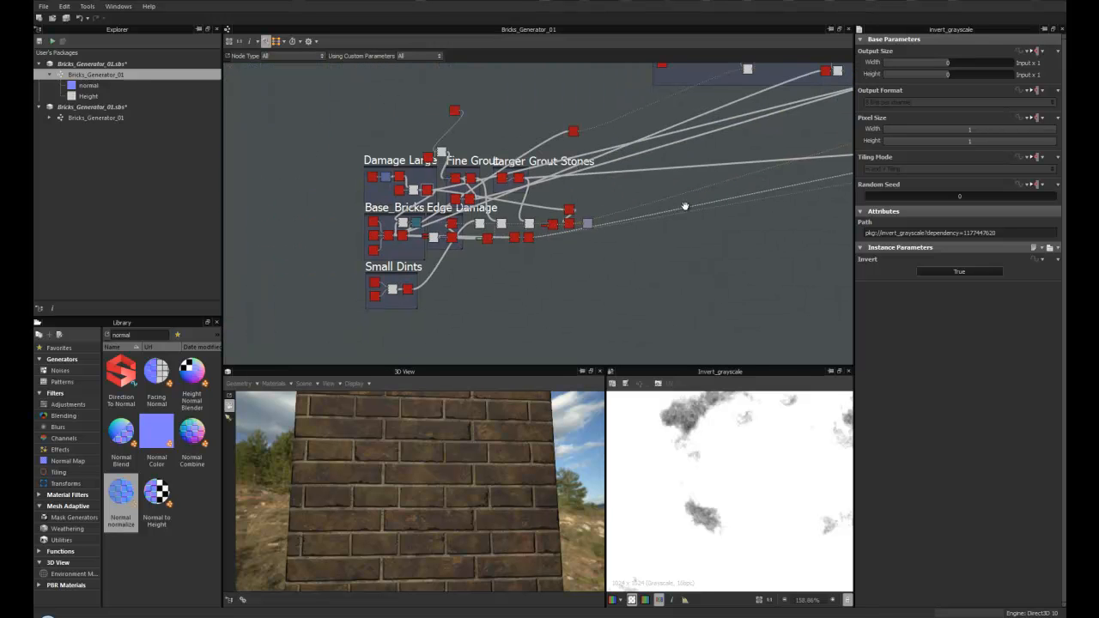
scroll(558, 225, "up", 1)
left_click_drag(433, 86, 419, 107)
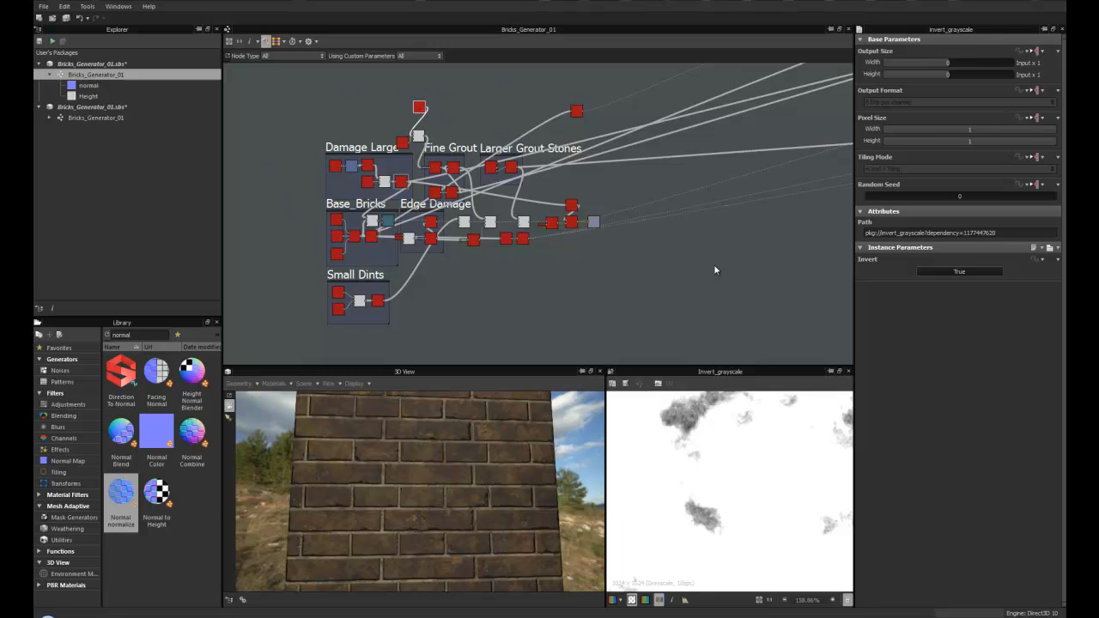